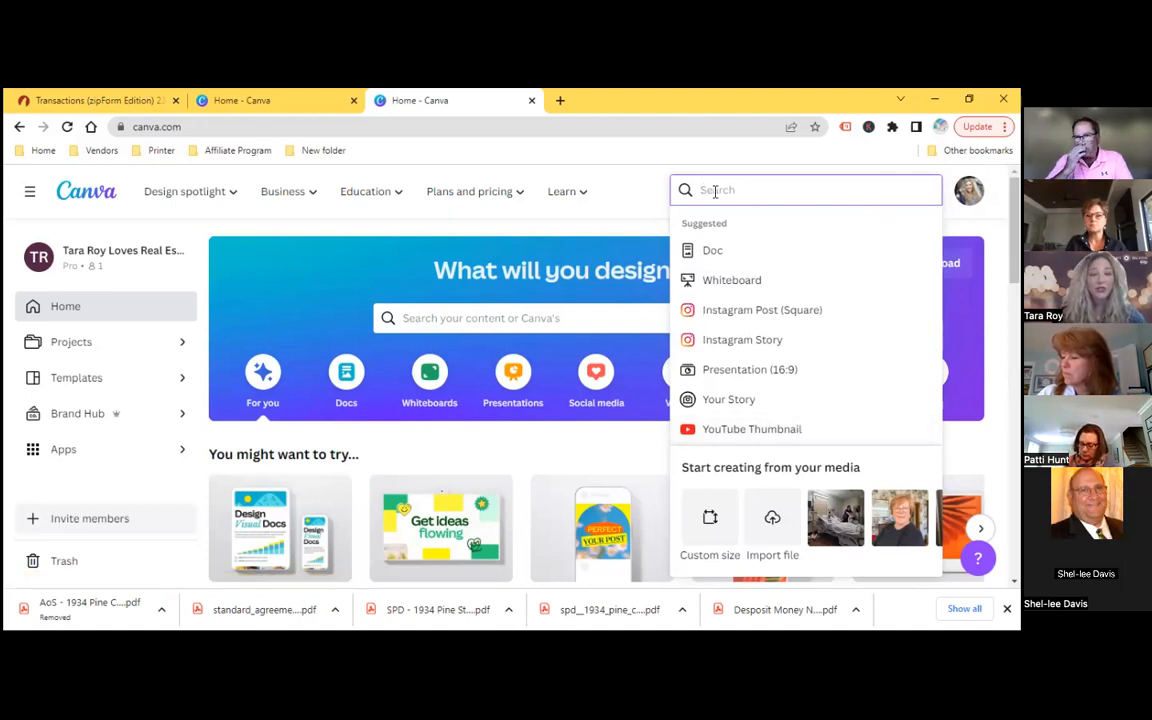
Create a blank YouTube Thumbnail design and search the elements for "new york city skyline".
left_click(748, 428)
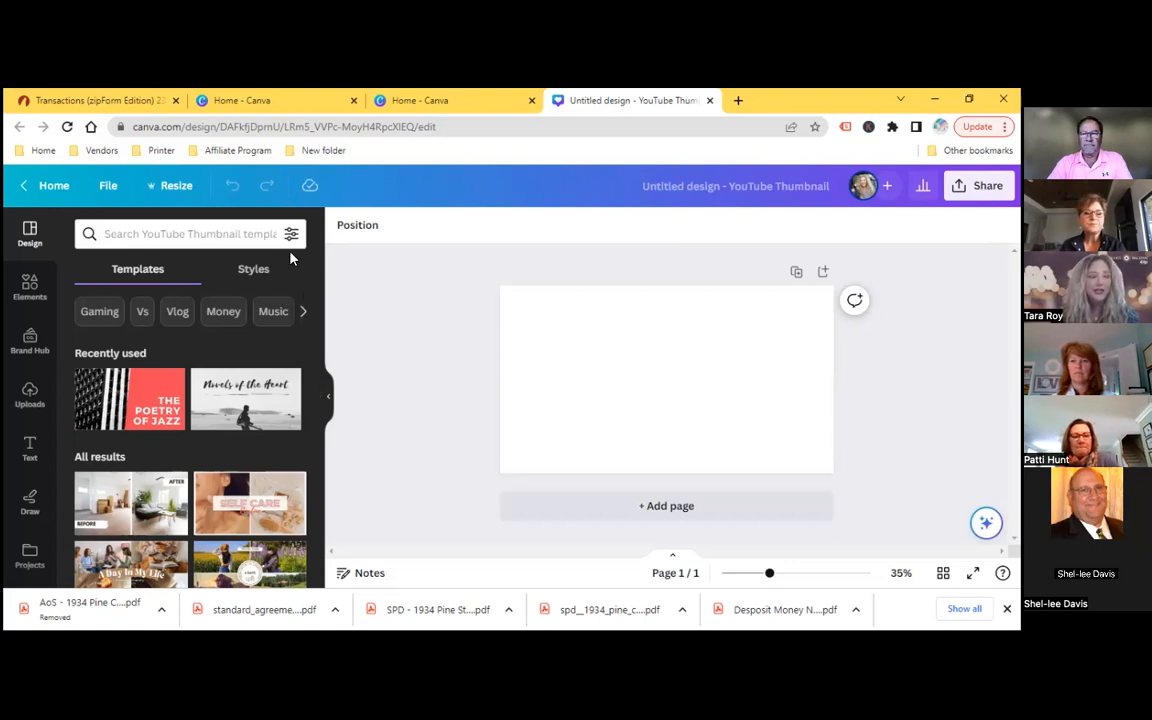
left_click(30, 292)
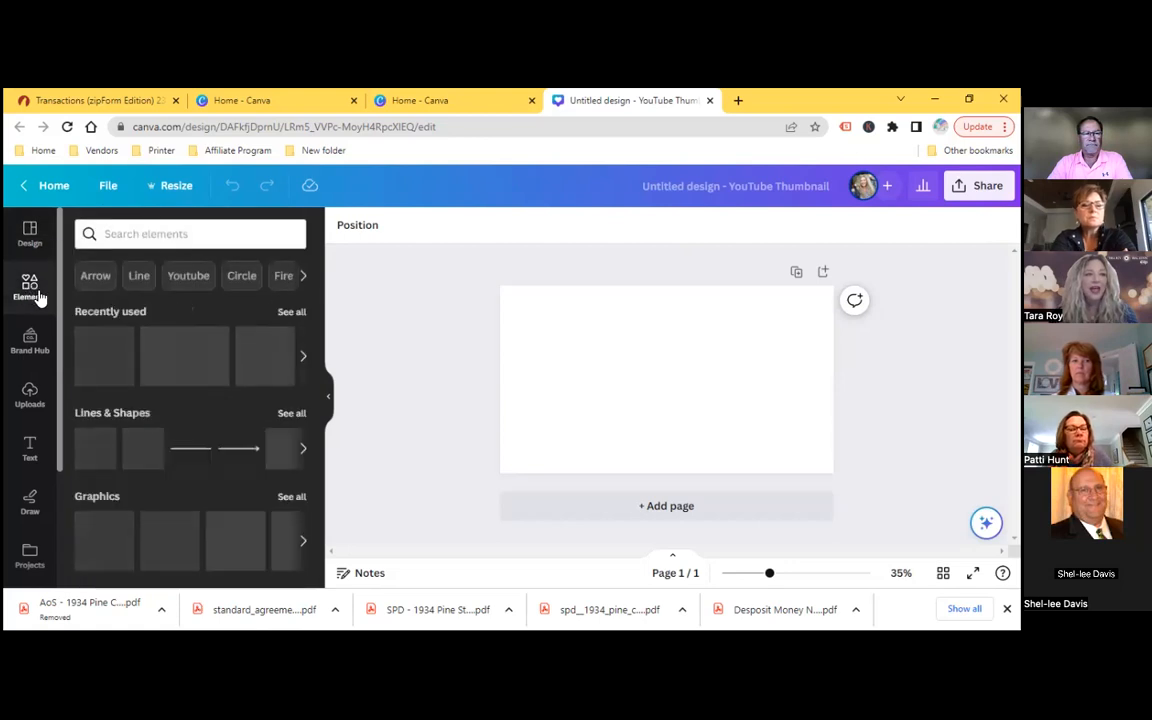
left_click(106, 234)
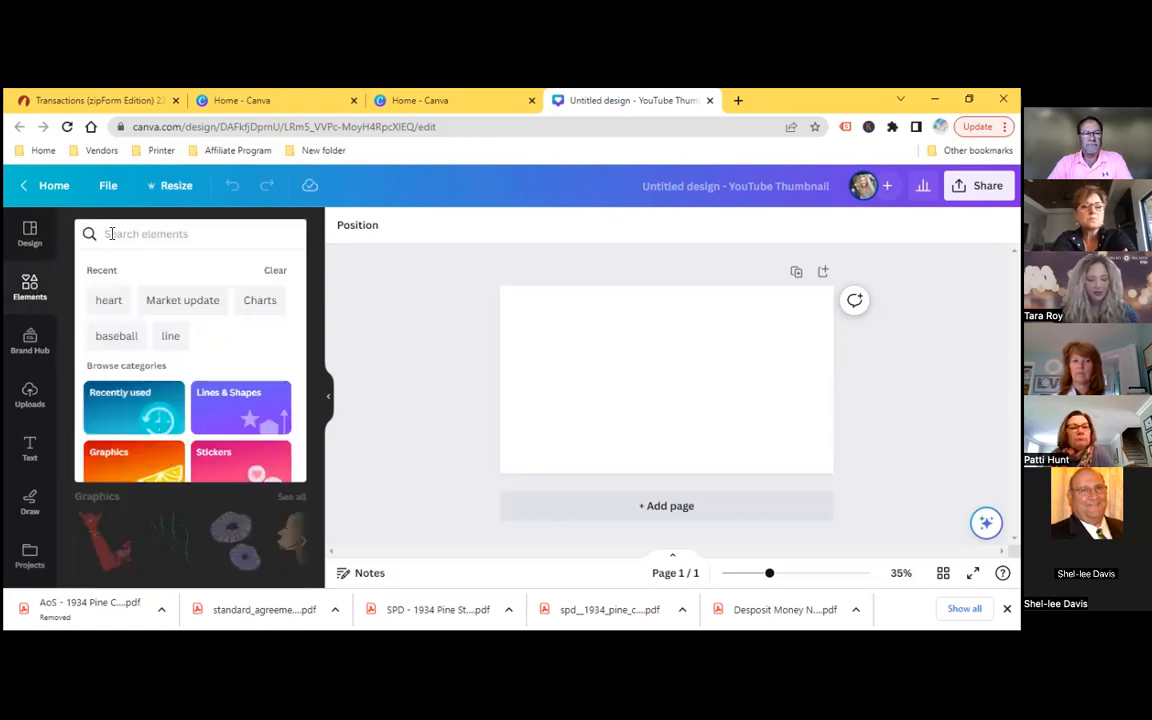
type("new york city")
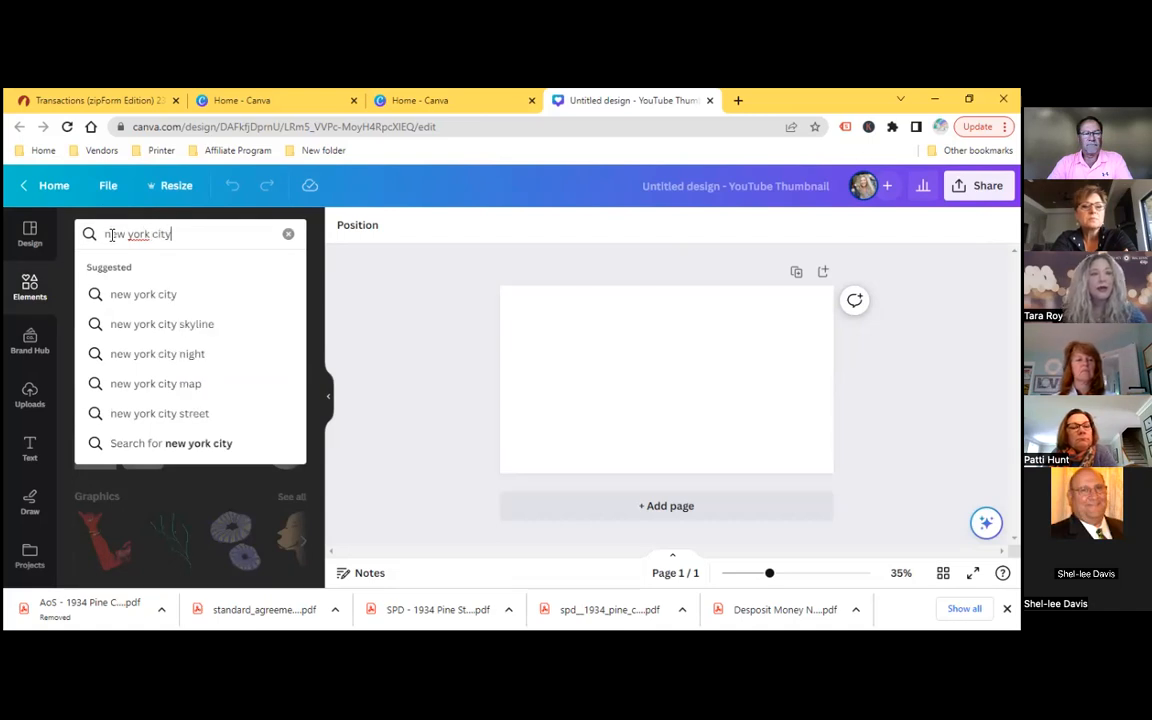
left_click(142, 326)
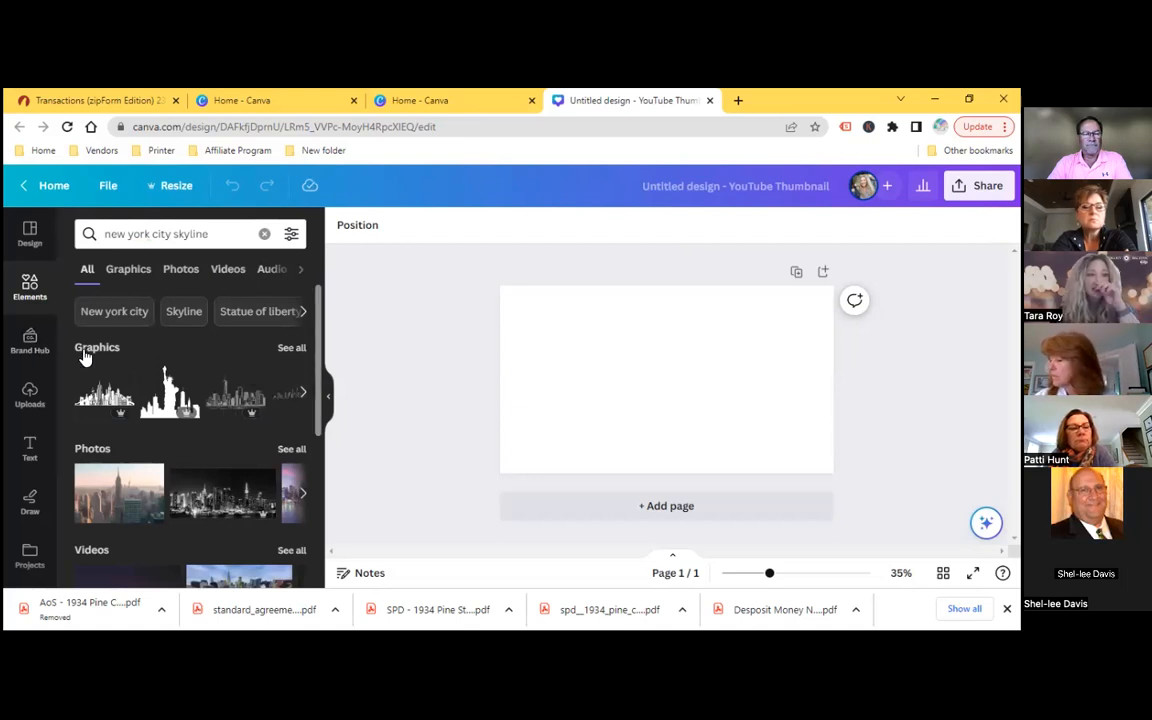
Show all skyline photo results and add the black-and-white night skyline photo to the page.
scroll(92, 360, "down", 1)
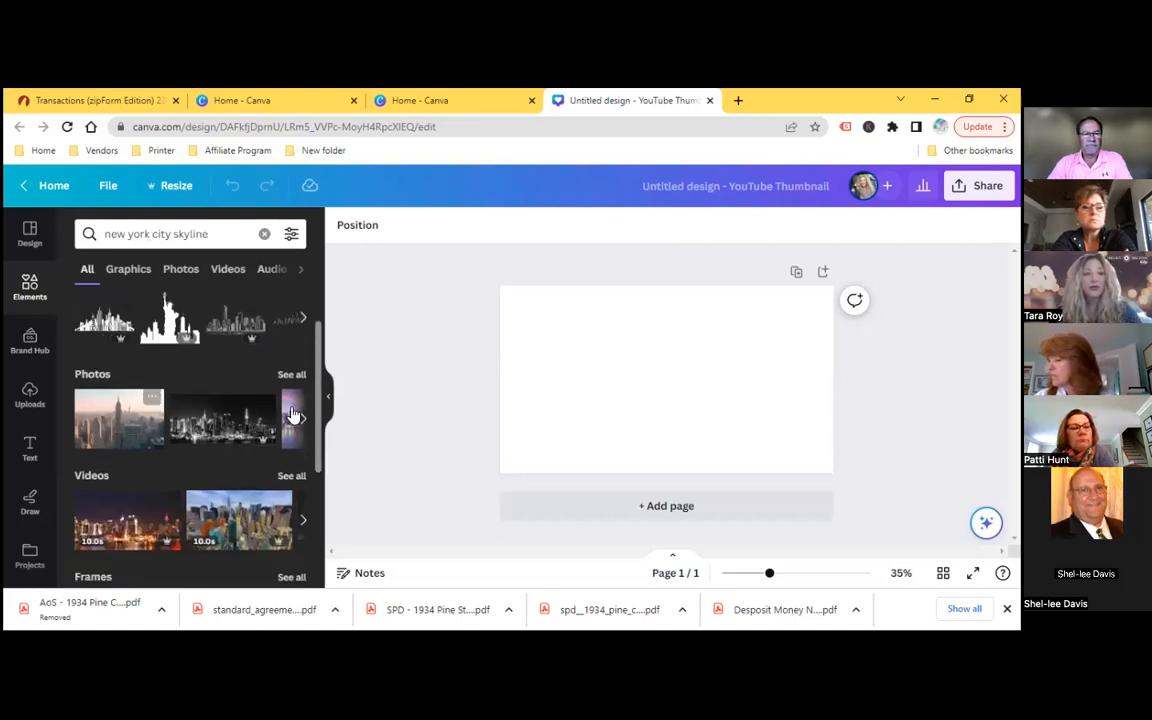
left_click(290, 375)
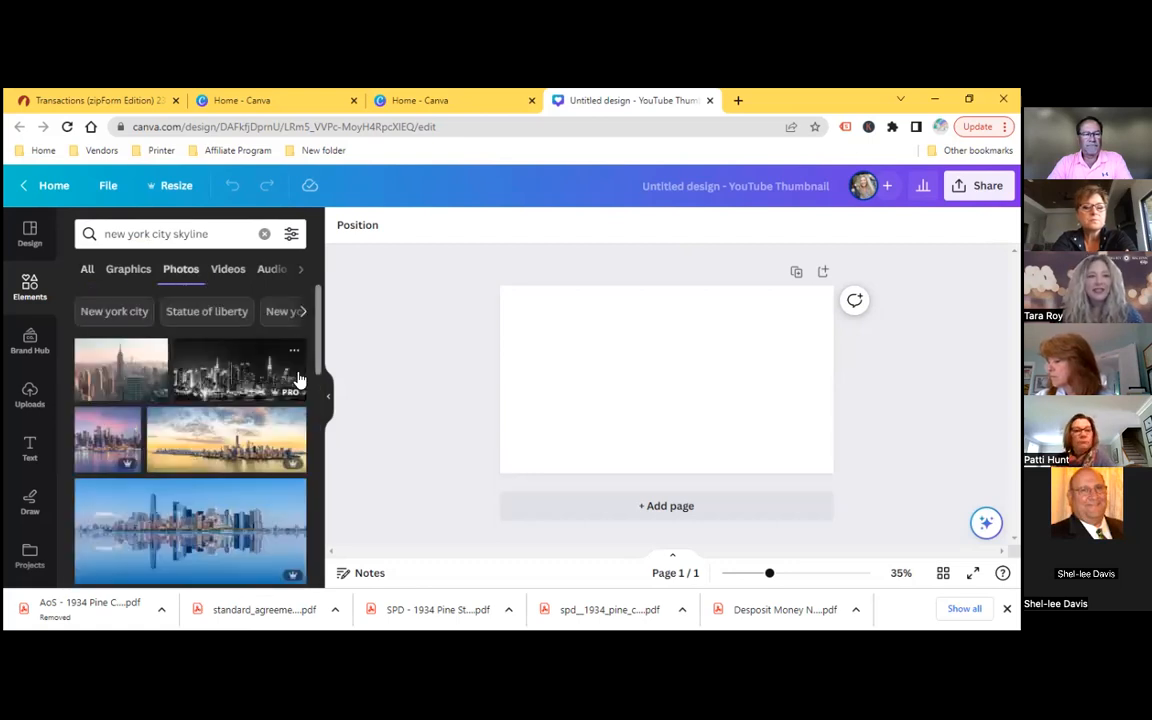
left_click(226, 378)
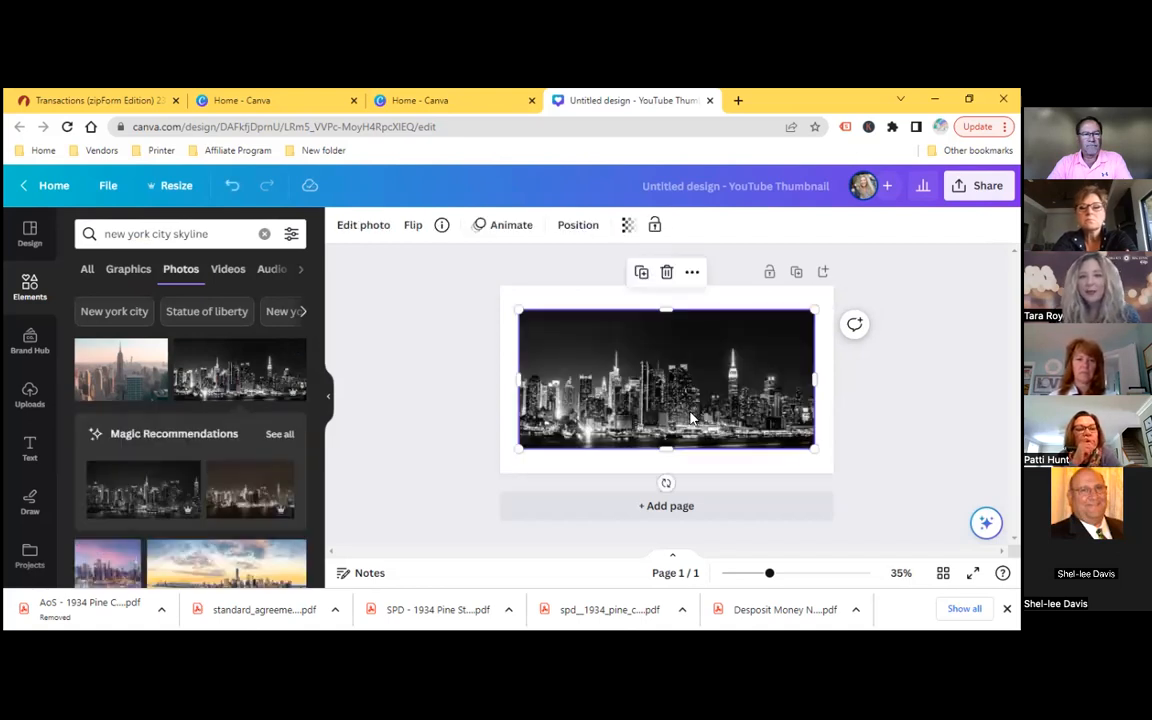
Enlarge the skyline photo to about 1,864 by 879 and centre it horizontally so it covers the whole page.
left_click_drag(663, 381, 658, 379)
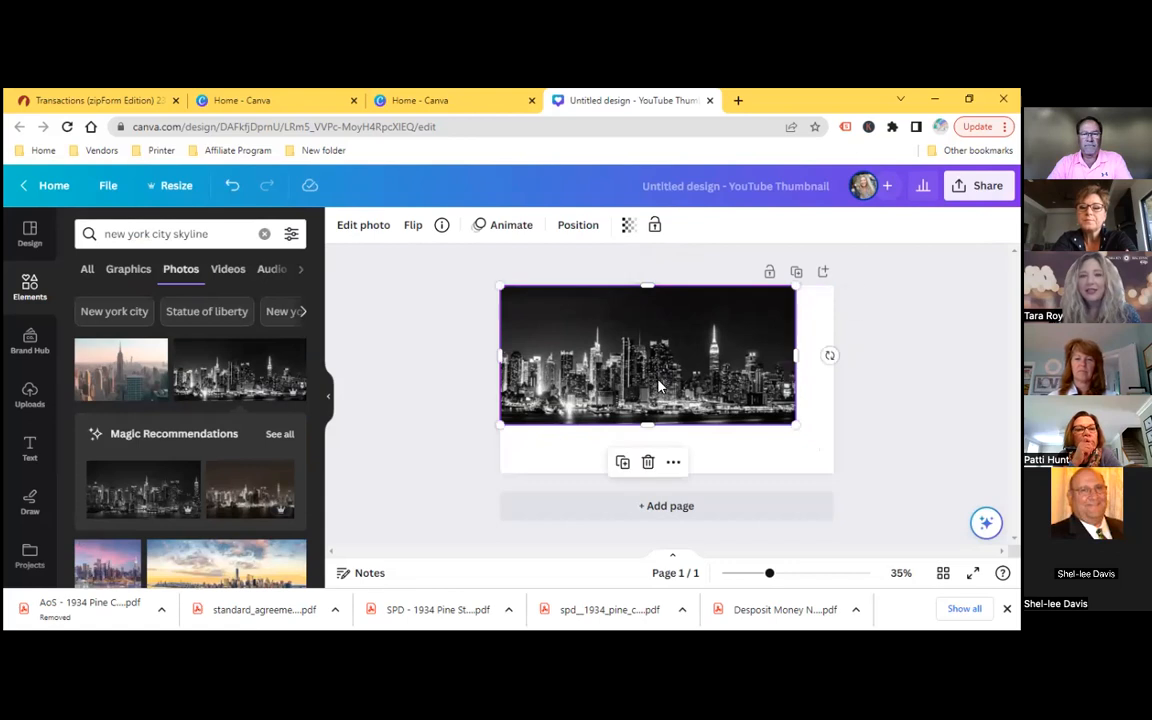
left_click_drag(785, 427, 888, 520)
left_click_drag(743, 395, 729, 391)
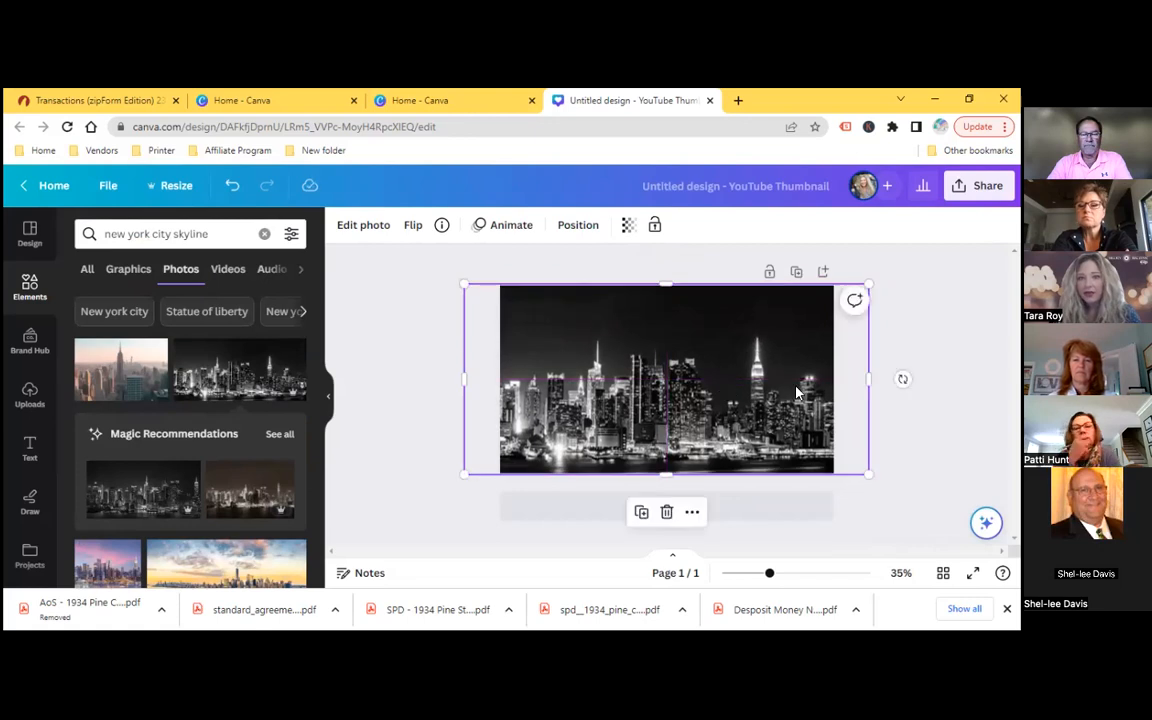
left_click_drag(869, 476, 889, 484)
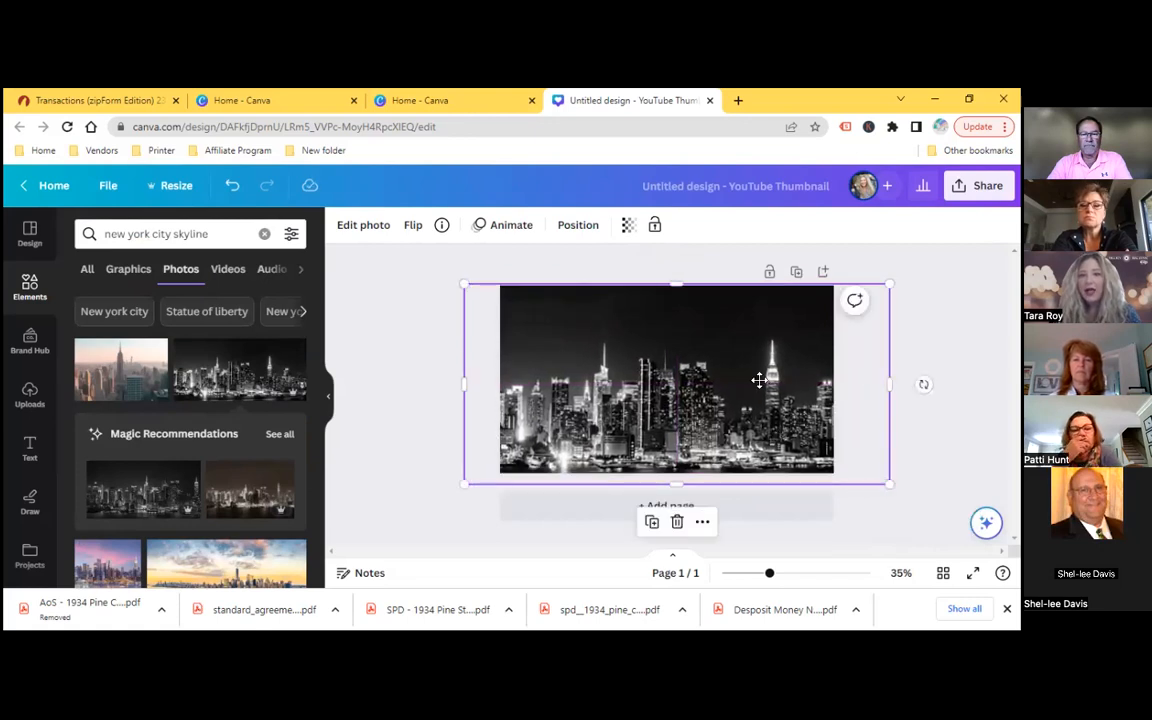
left_click_drag(785, 425, 768, 403)
left_click_drag(873, 461, 925, 497)
left_click_drag(687, 372, 675, 368)
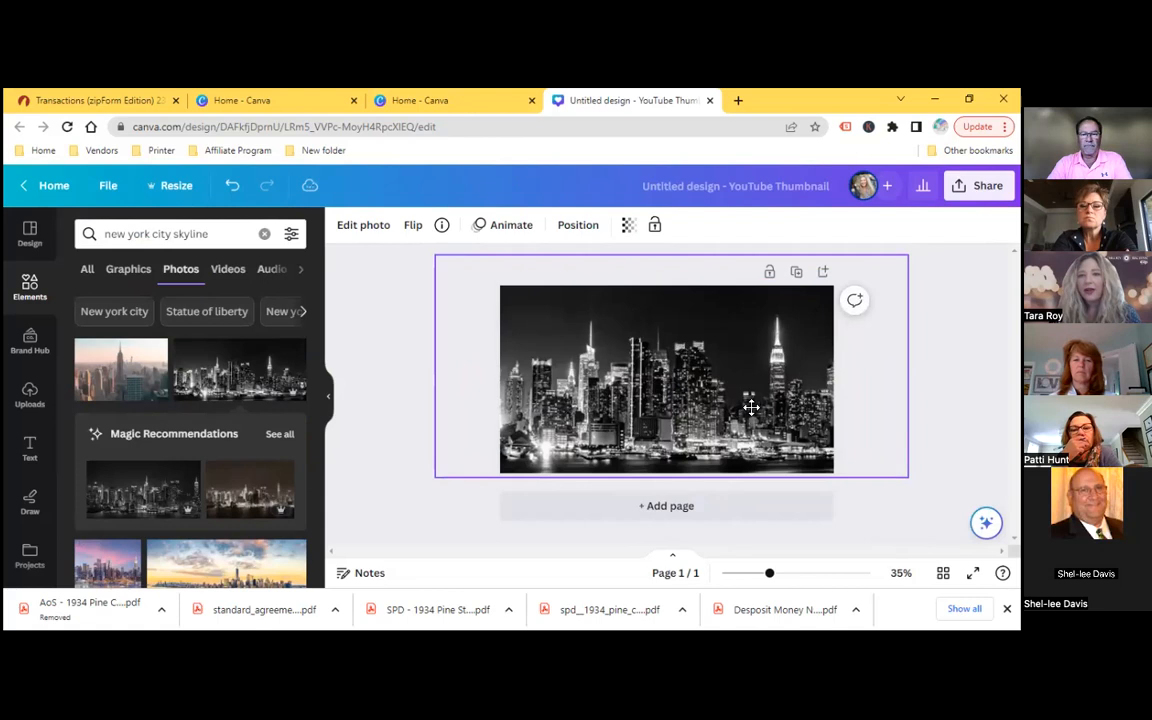
left_click_drag(919, 487, 929, 491)
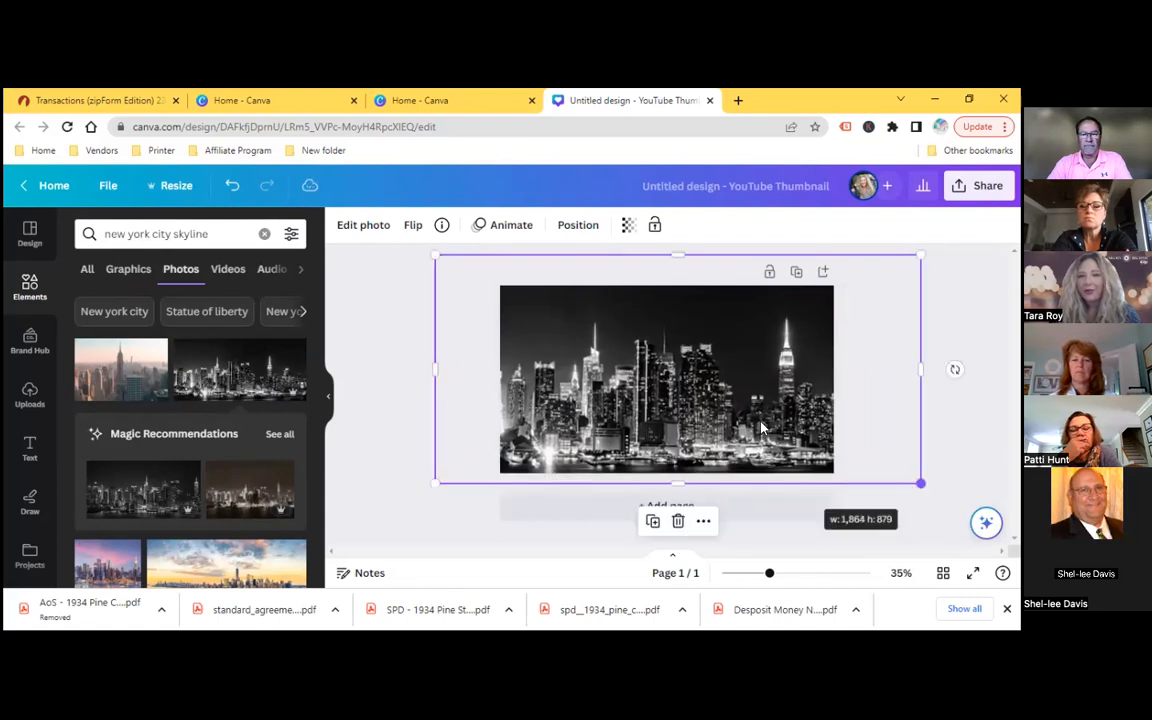
left_click_drag(652, 360, 720, 403)
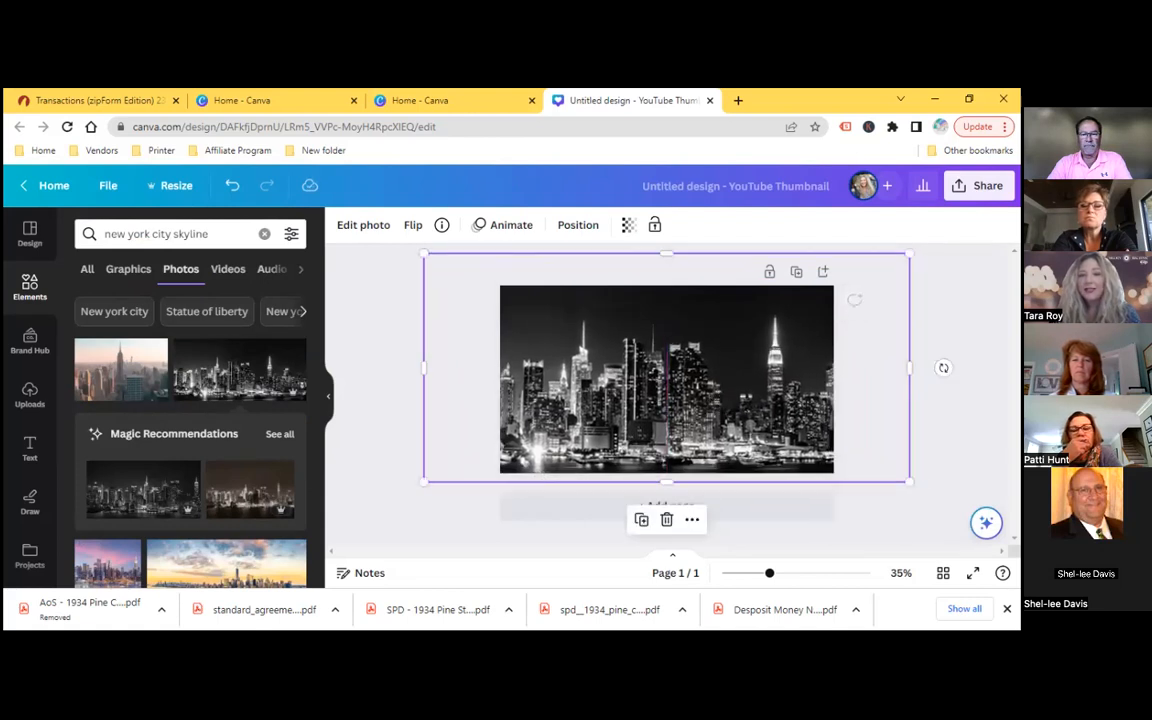
left_click(941, 365)
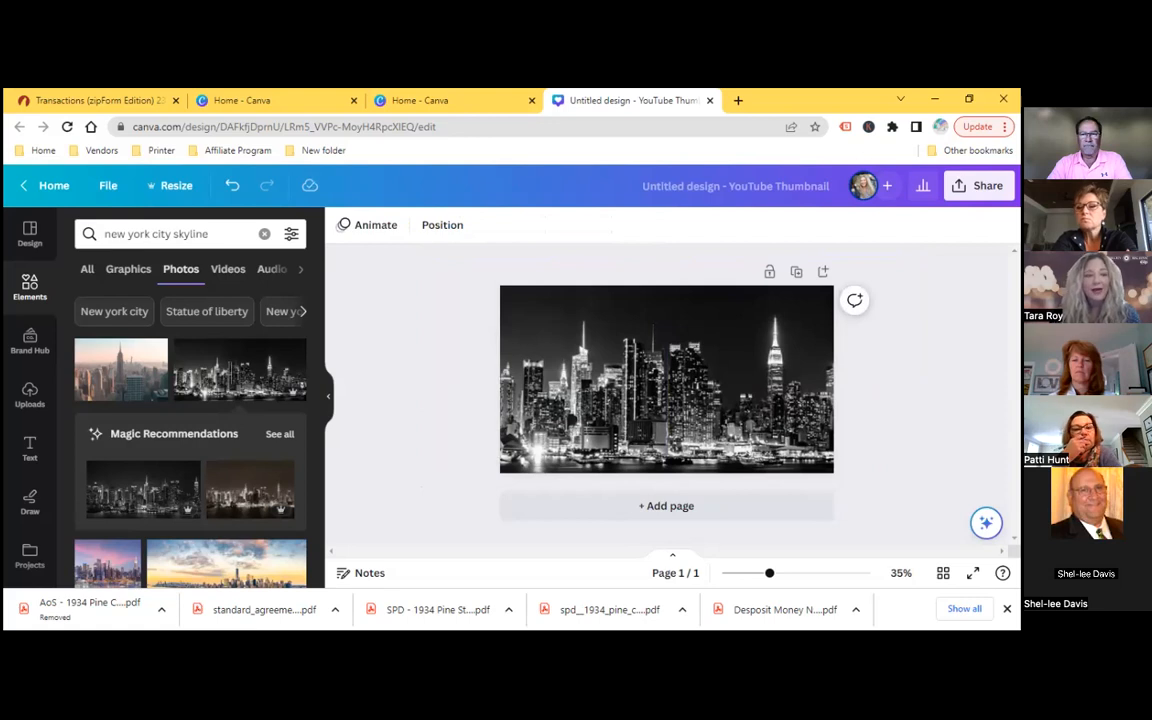
Search all element types for "square" and add the plain square shape to the page.
left_click(230, 234)
key("BackSpace")
key("BackSpace")
key("BackSpace")
key("BackSpace")
key("BackSpace")
key("BackSpace")
key("BackSpace")
key("BackSpace")
key("BackSpace")
key("BackSpace")
key("BackSpace")
key("BackSpace")
key("BackSpace")
key("BackSpace")
key("BackSpace")
key("BackSpace")
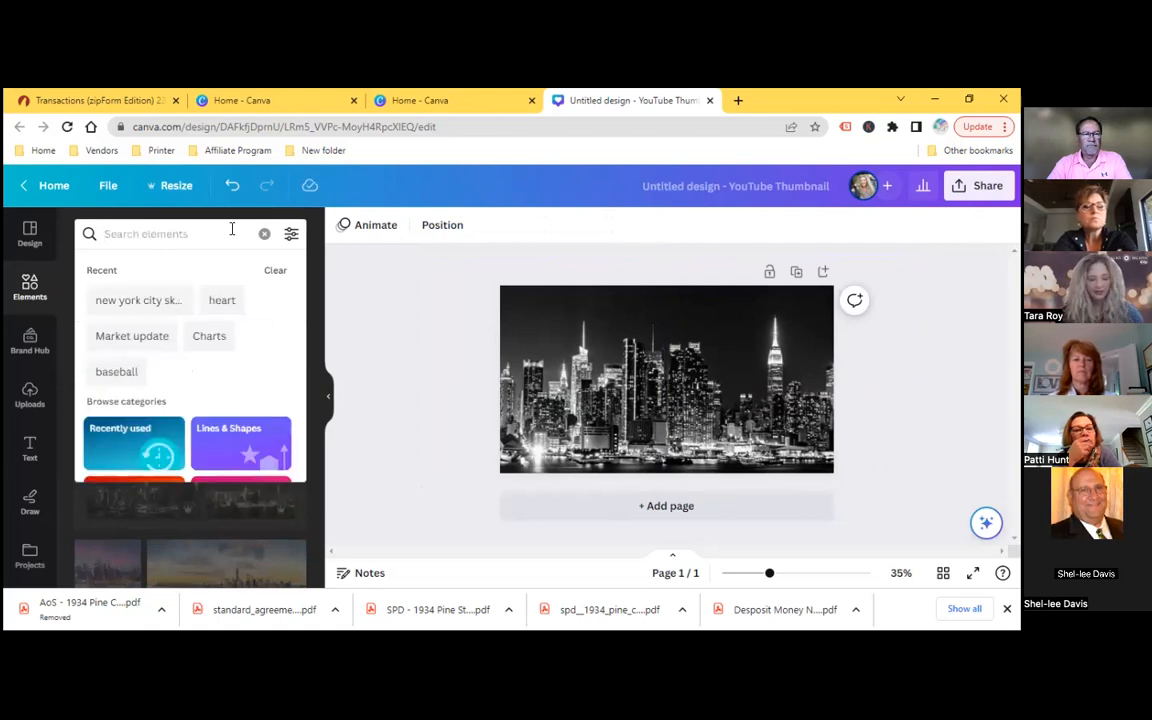
type("square")
key("Return")
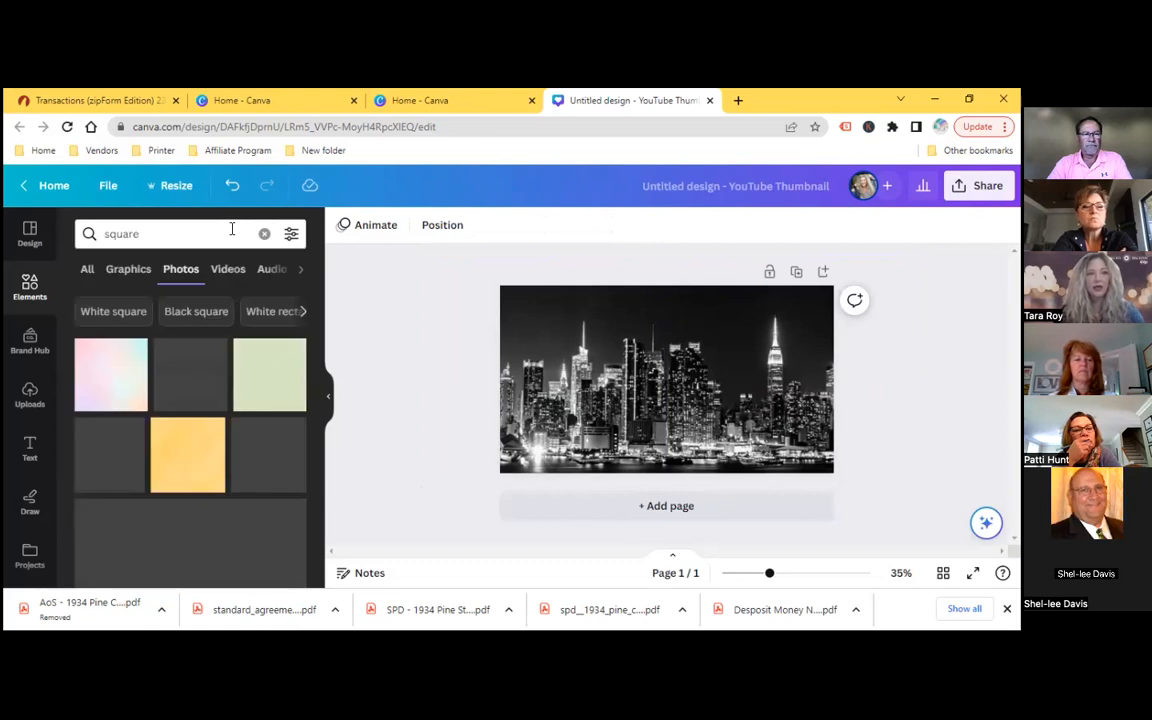
left_click(85, 269)
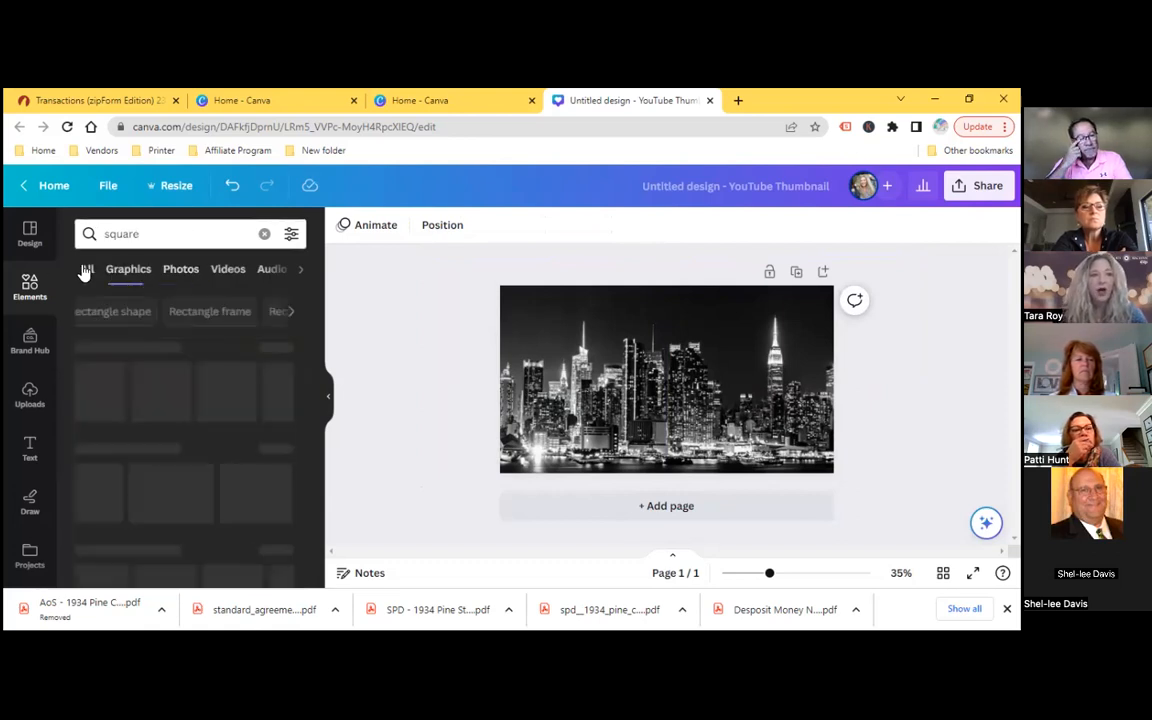
left_click(97, 393)
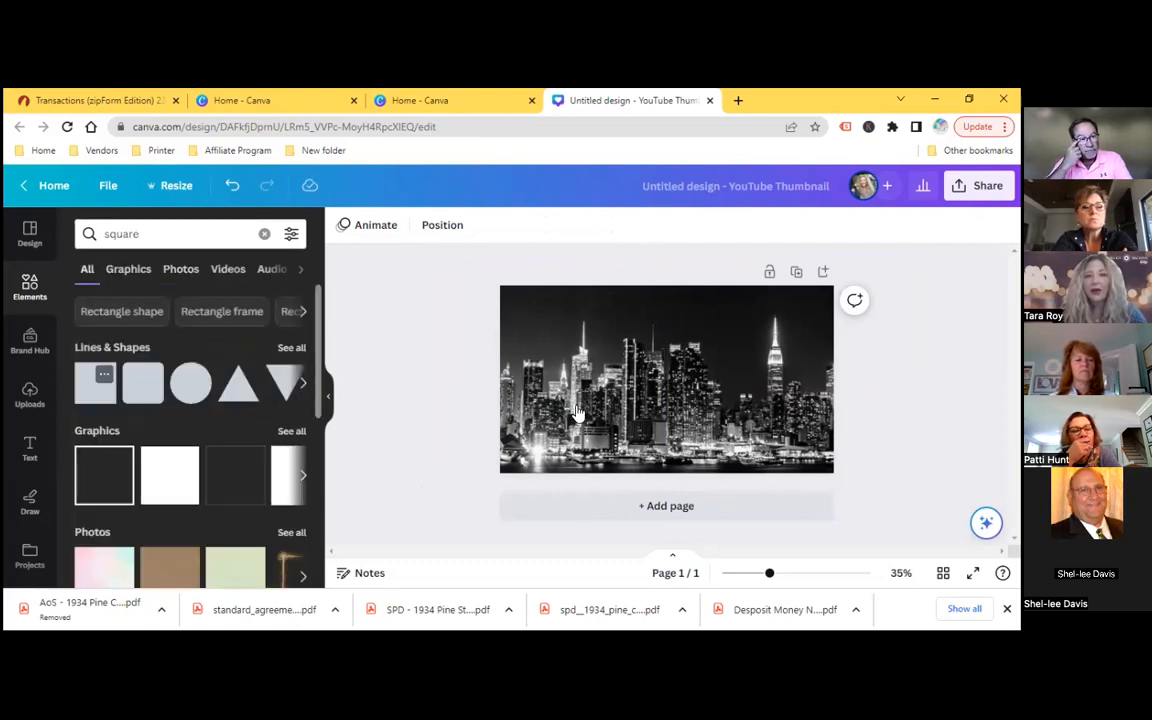
Stretch the square shape in all four directions so it covers the entire thumbnail.
left_click_drag(628, 383, 501, 378)
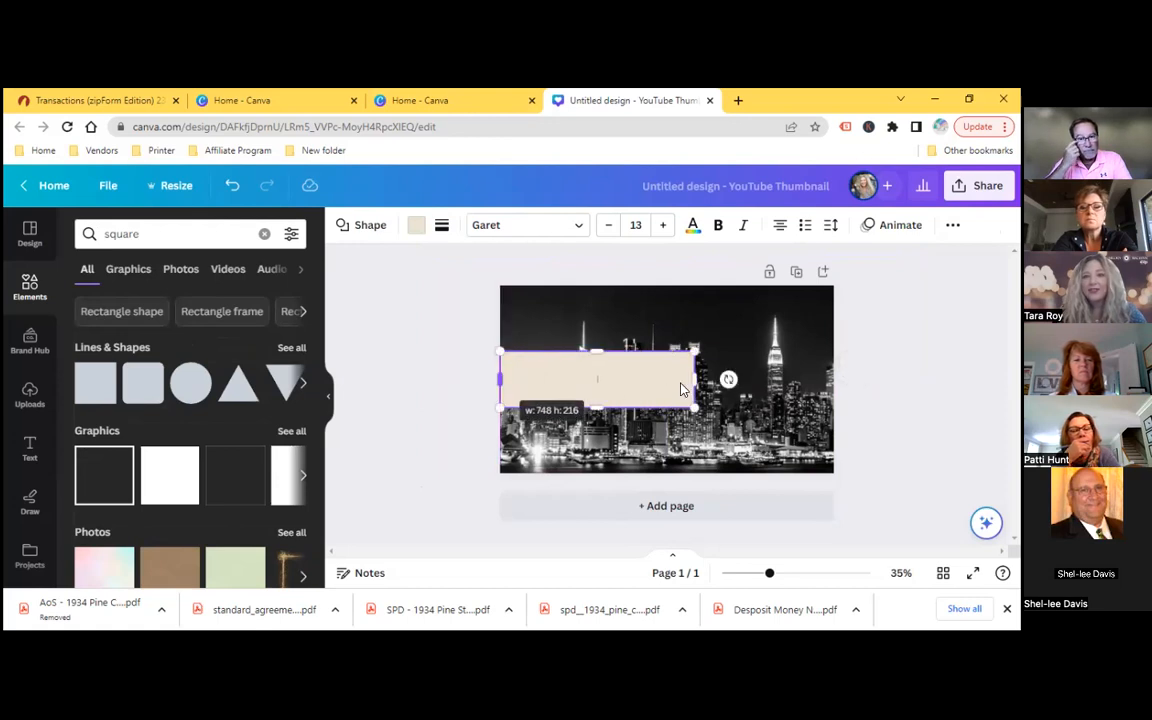
left_click_drag(695, 381, 838, 381)
left_click_drag(681, 352, 673, 283)
left_click_drag(669, 407, 681, 473)
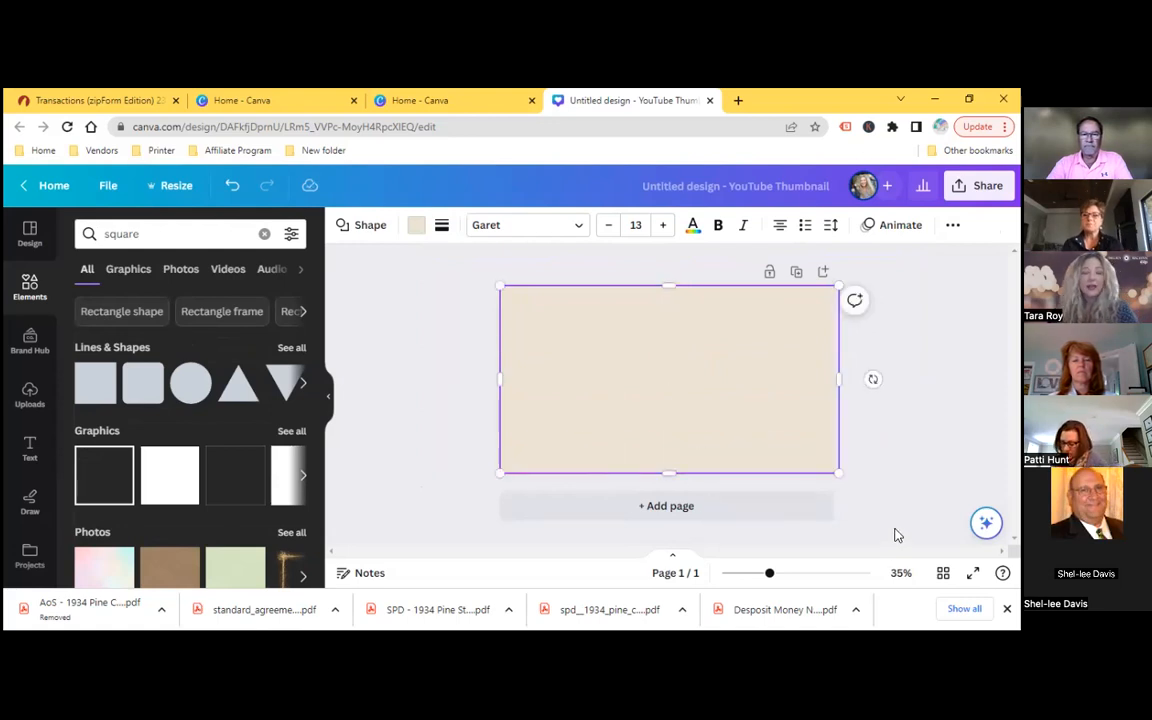
Fill the covering rectangle with the greyish-purple brand colour and set its transparency to 56.
left_click(415, 228)
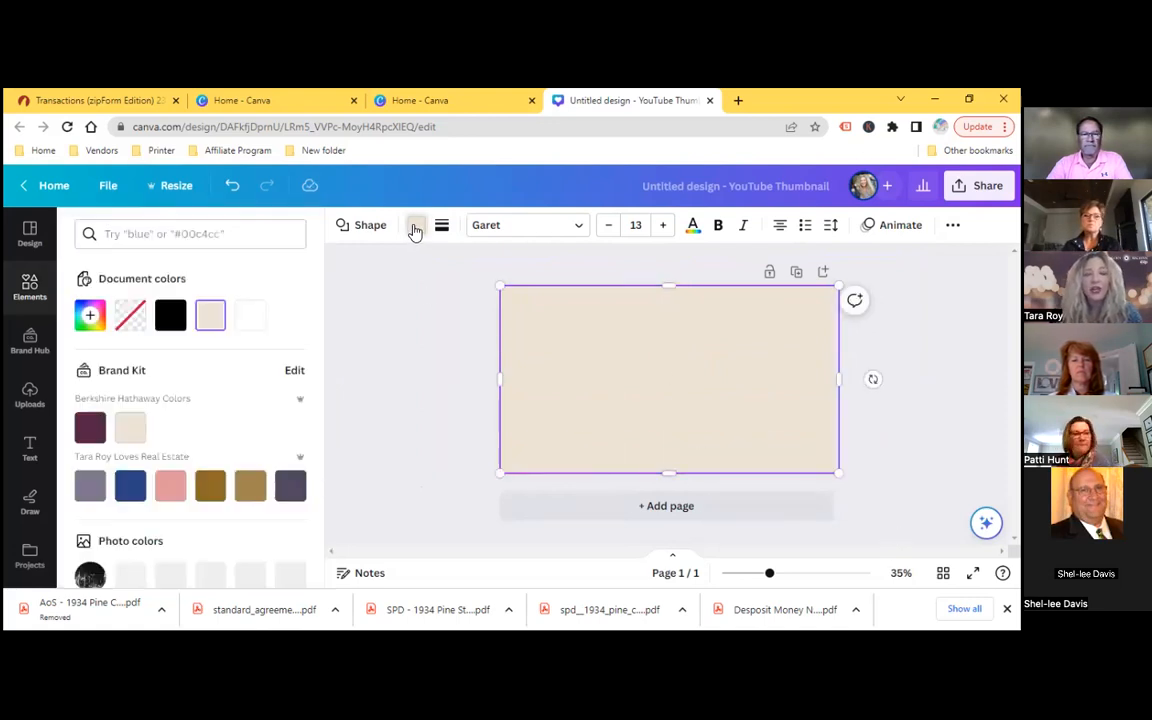
left_click(90, 486)
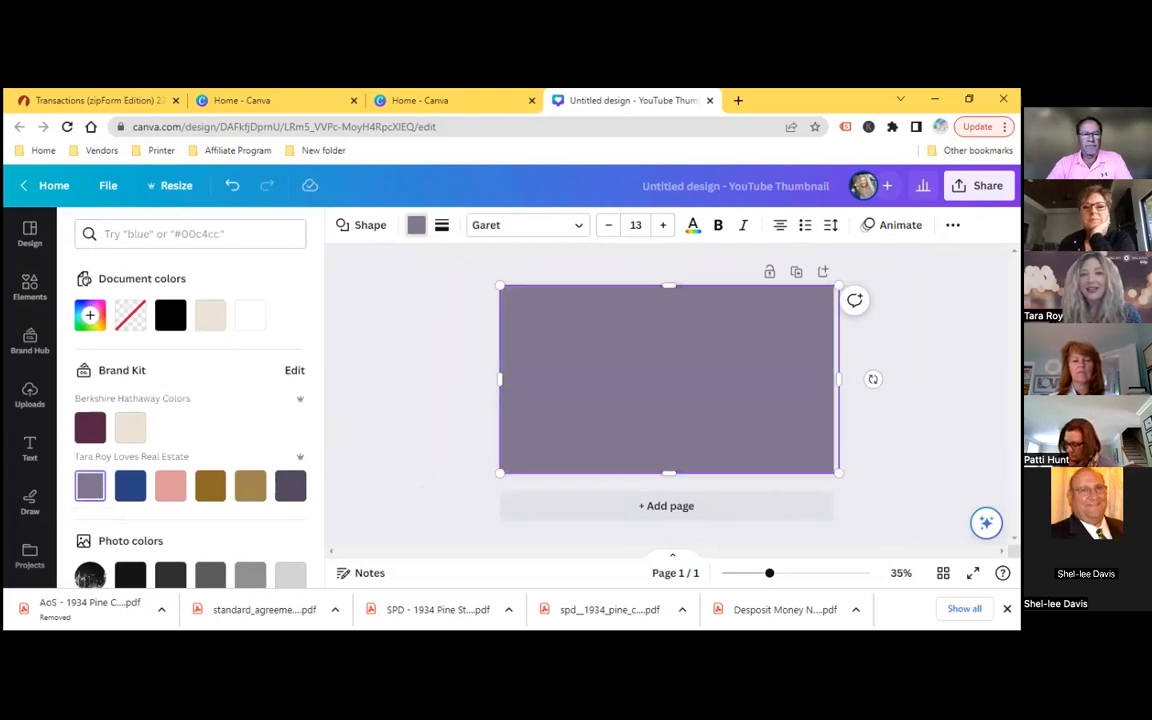
left_click(952, 225)
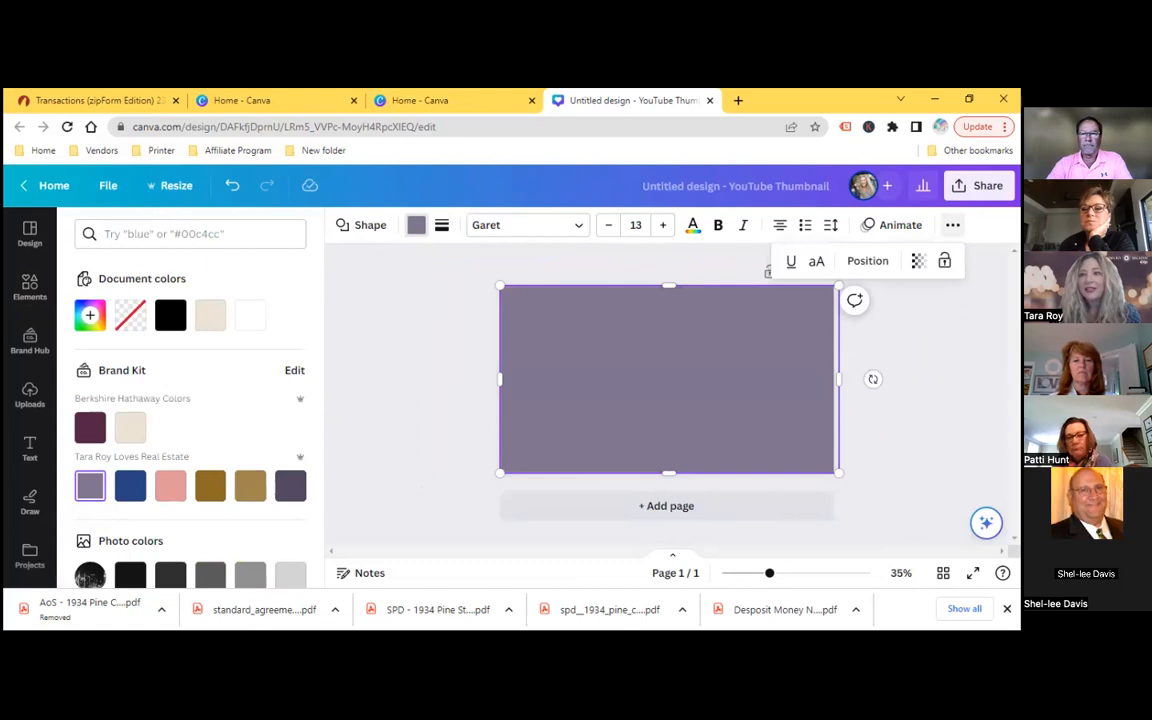
left_click(918, 265)
left_click_drag(915, 321, 856, 334)
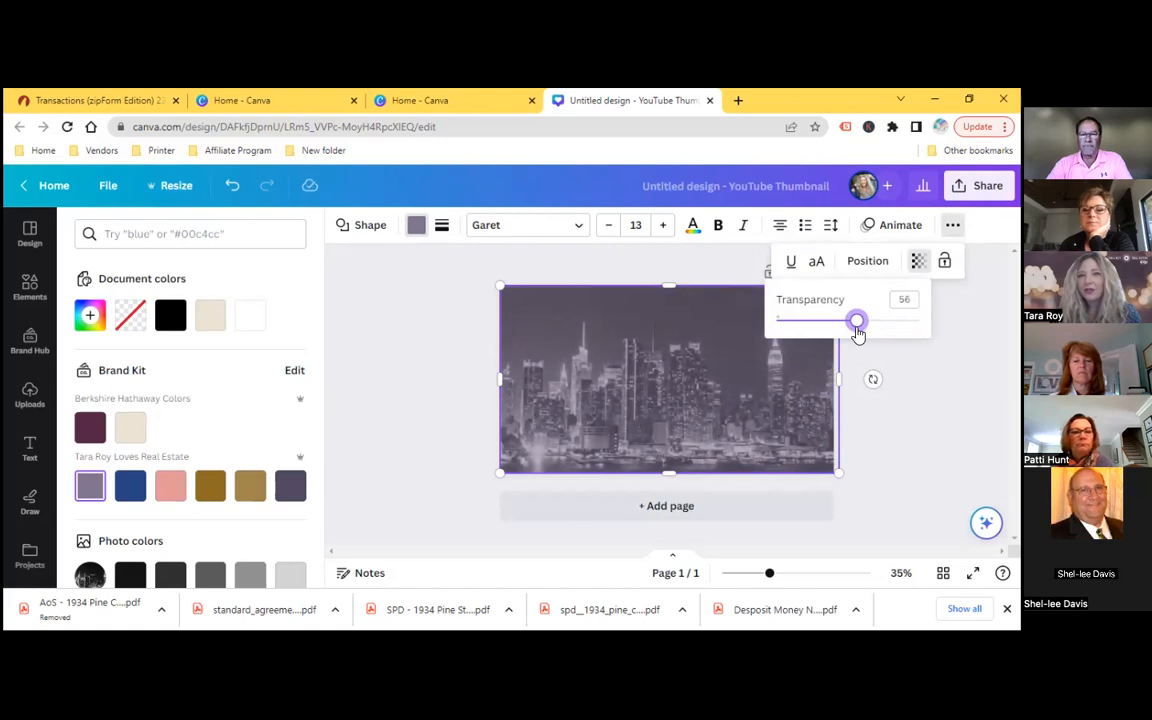
left_click(902, 386)
left_click(919, 398)
left_click(919, 398)
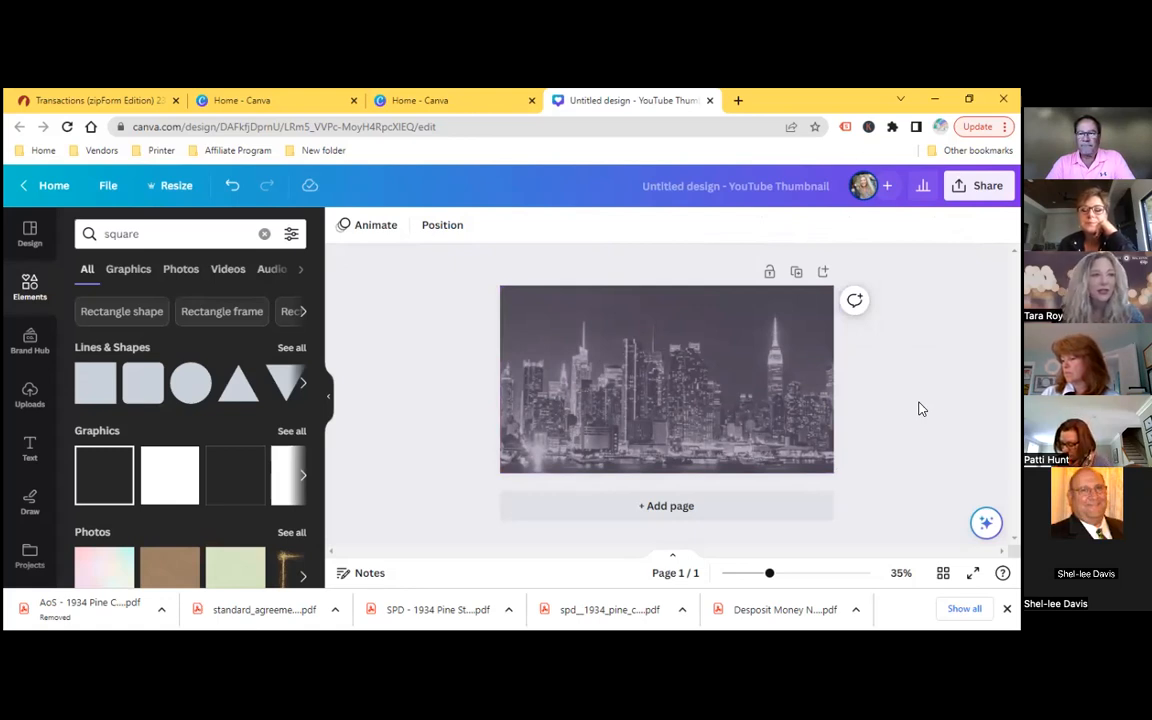
Add a heading reading "easton night life" and move it up and slightly left on the thumbnail.
left_click(30, 449)
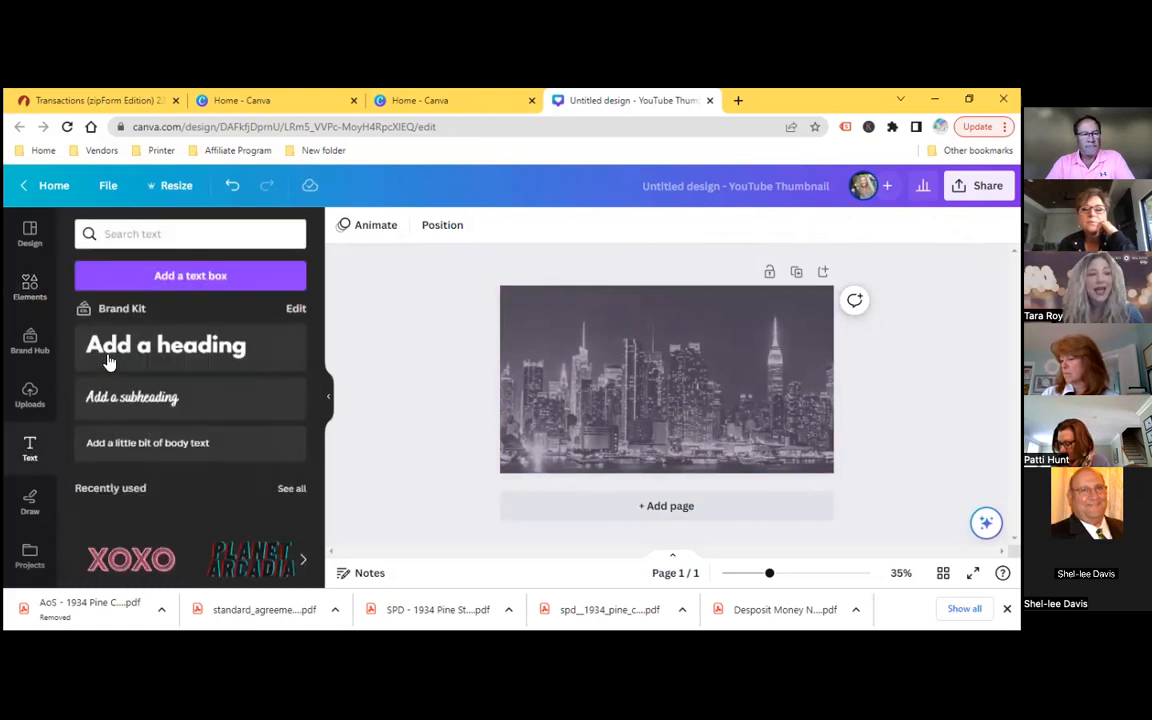
left_click(160, 366)
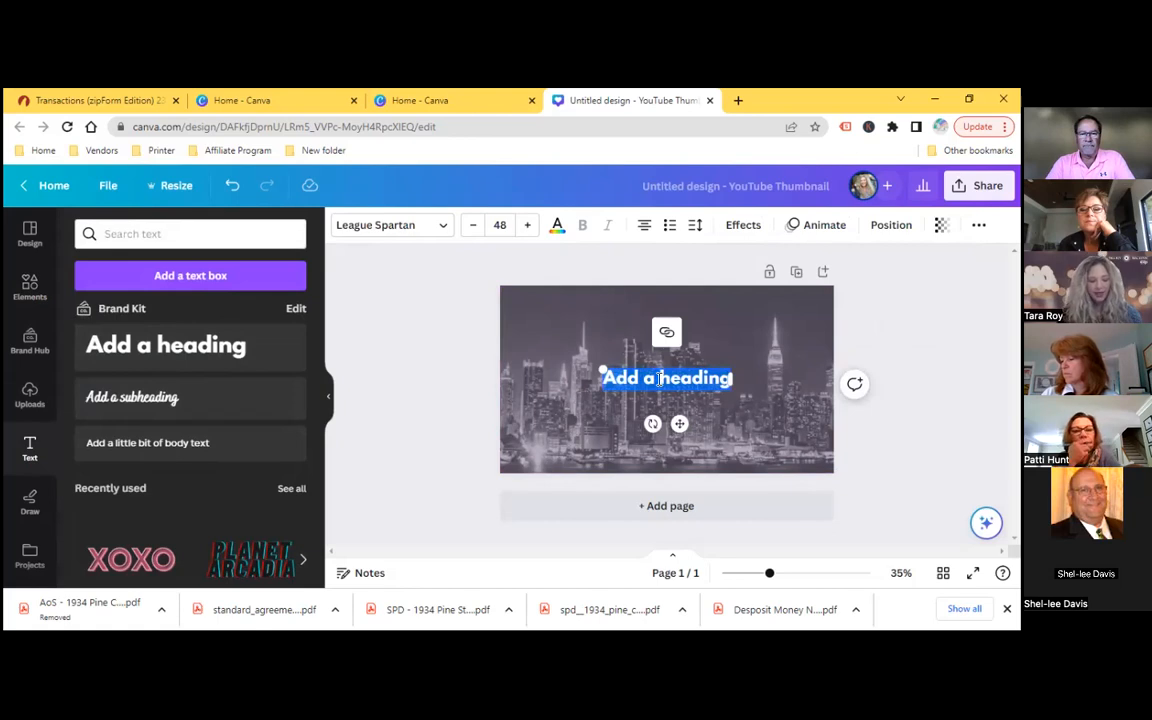
type("easton")
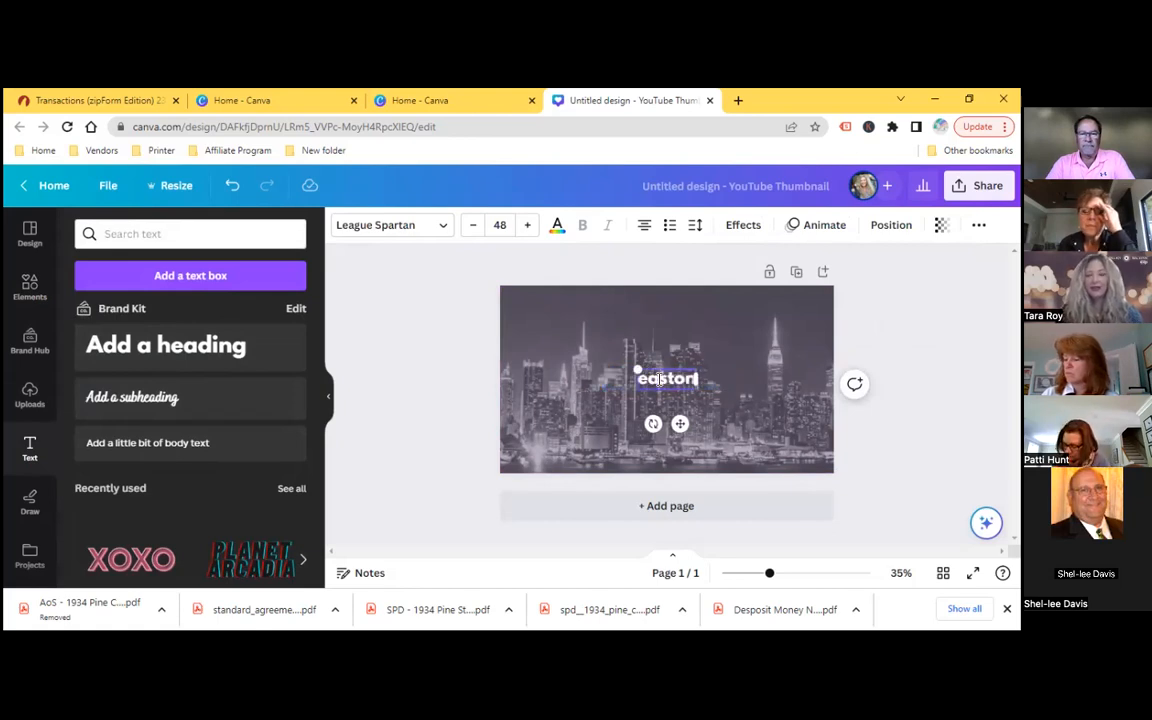
type(" night")
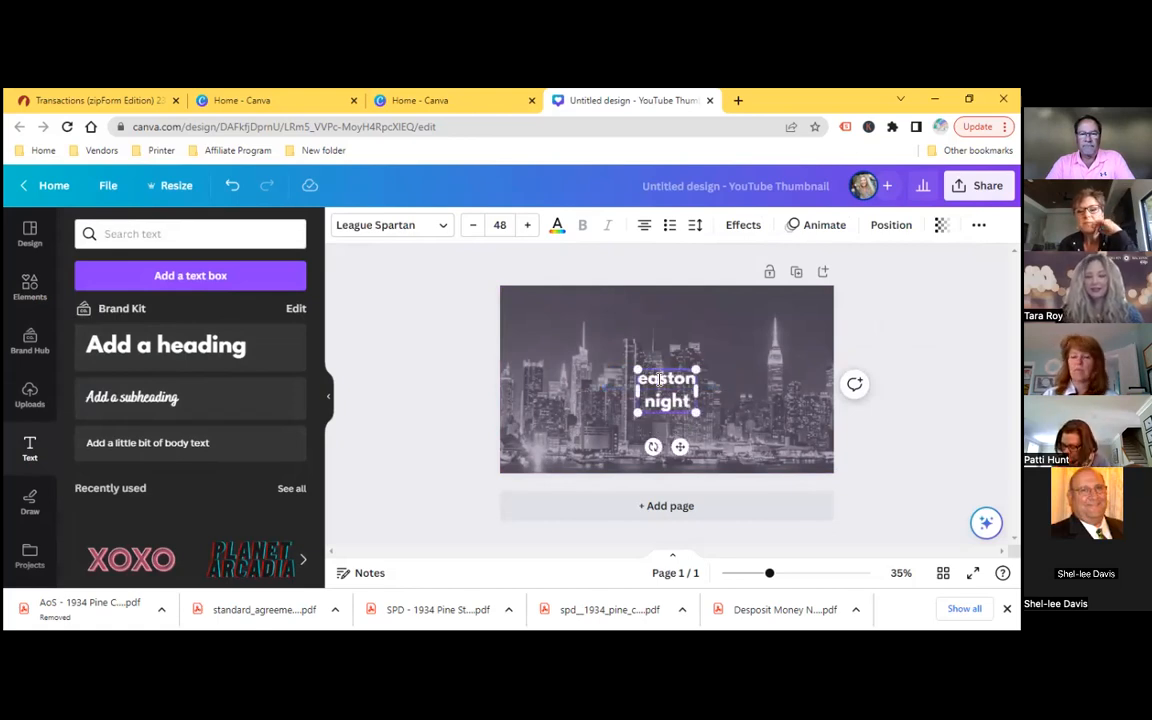
type(" life")
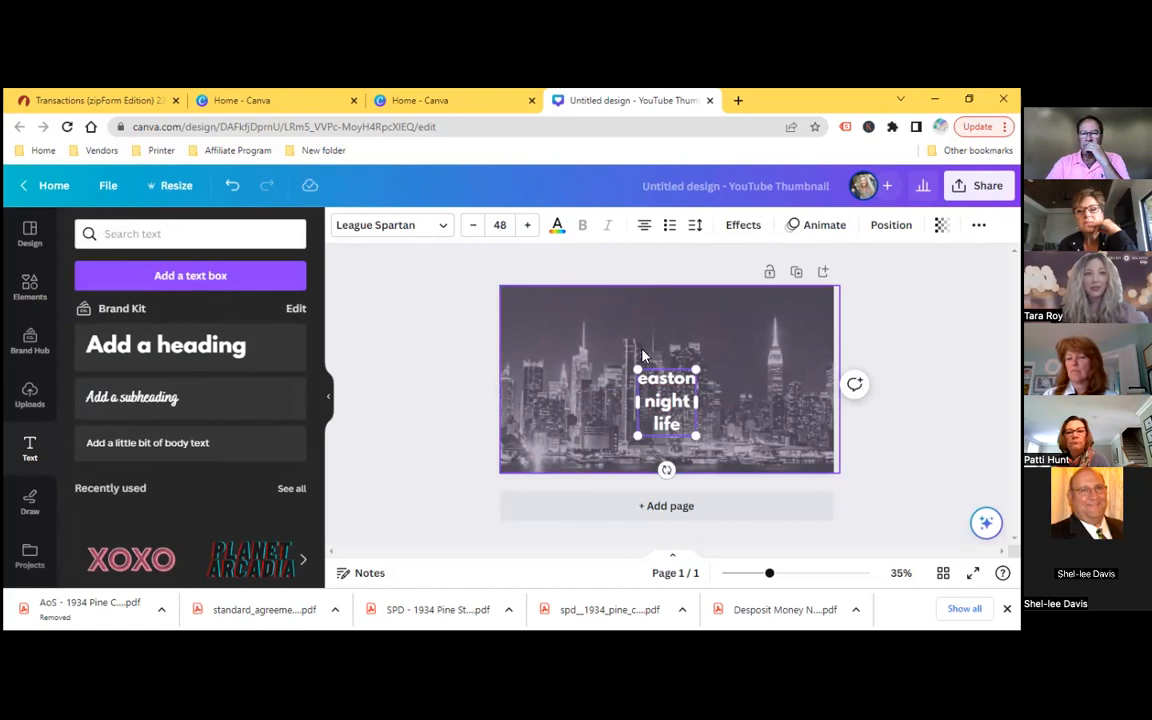
left_click_drag(655, 372, 601, 323)
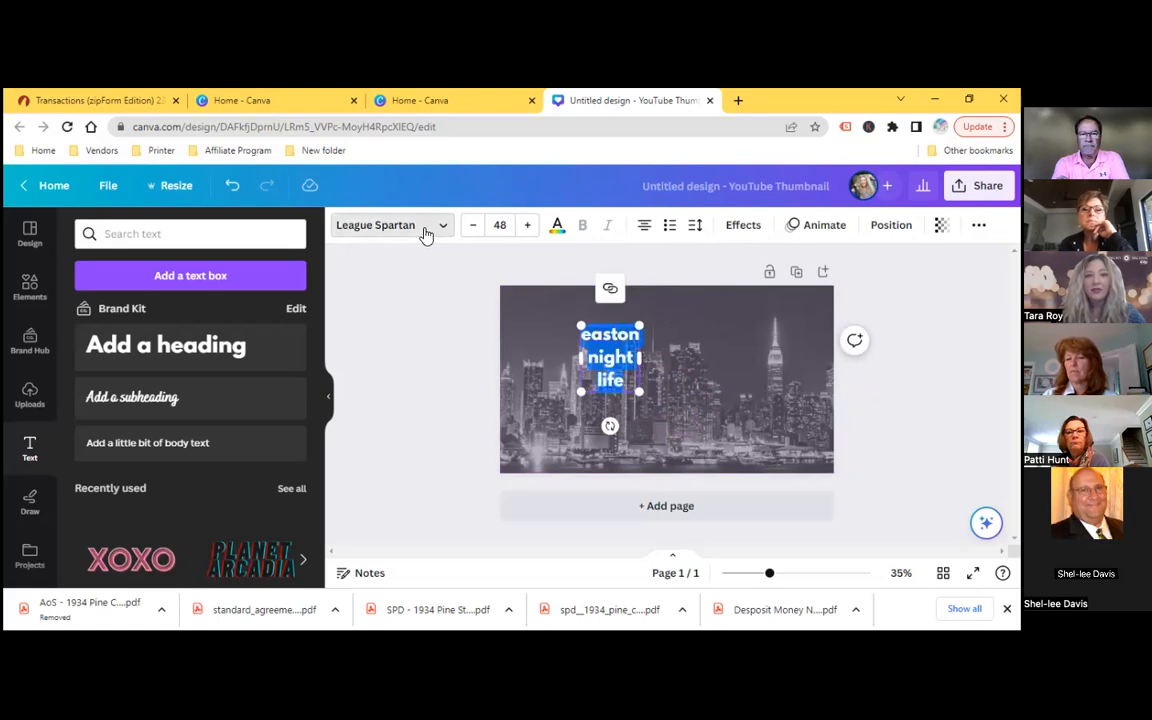
Search the fonts for "chu" and set the "easton night life" heading in Chunk Five.
left_click(425, 232)
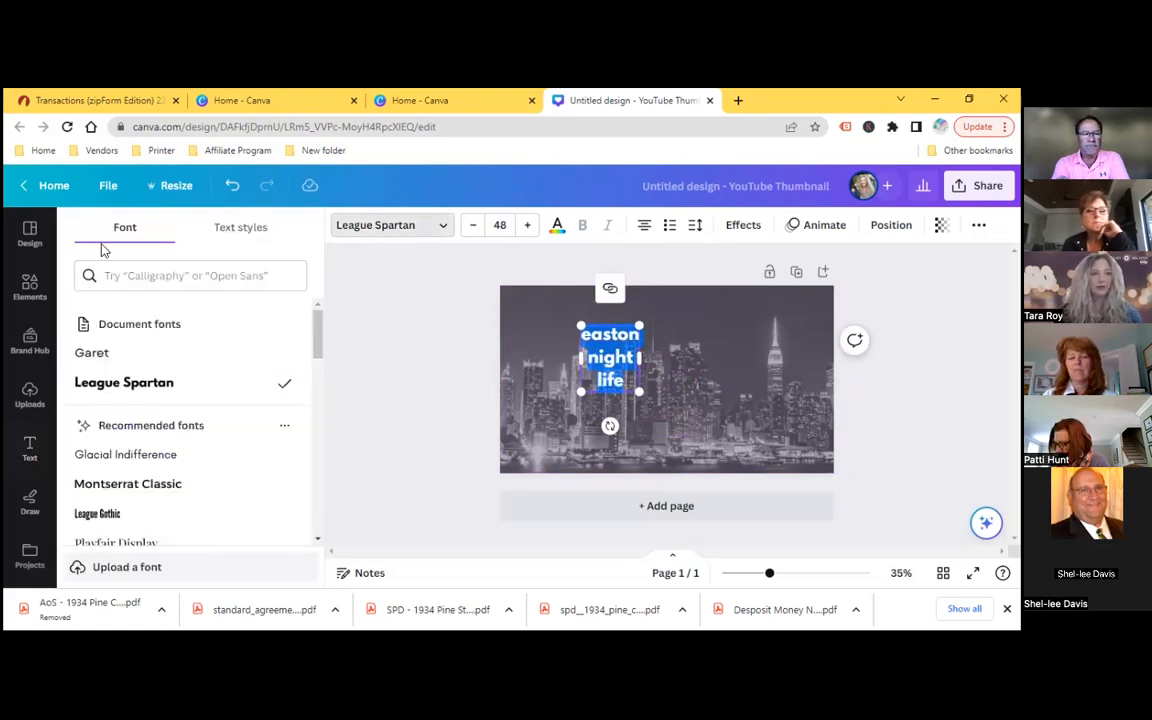
left_click(113, 275)
type("chi")
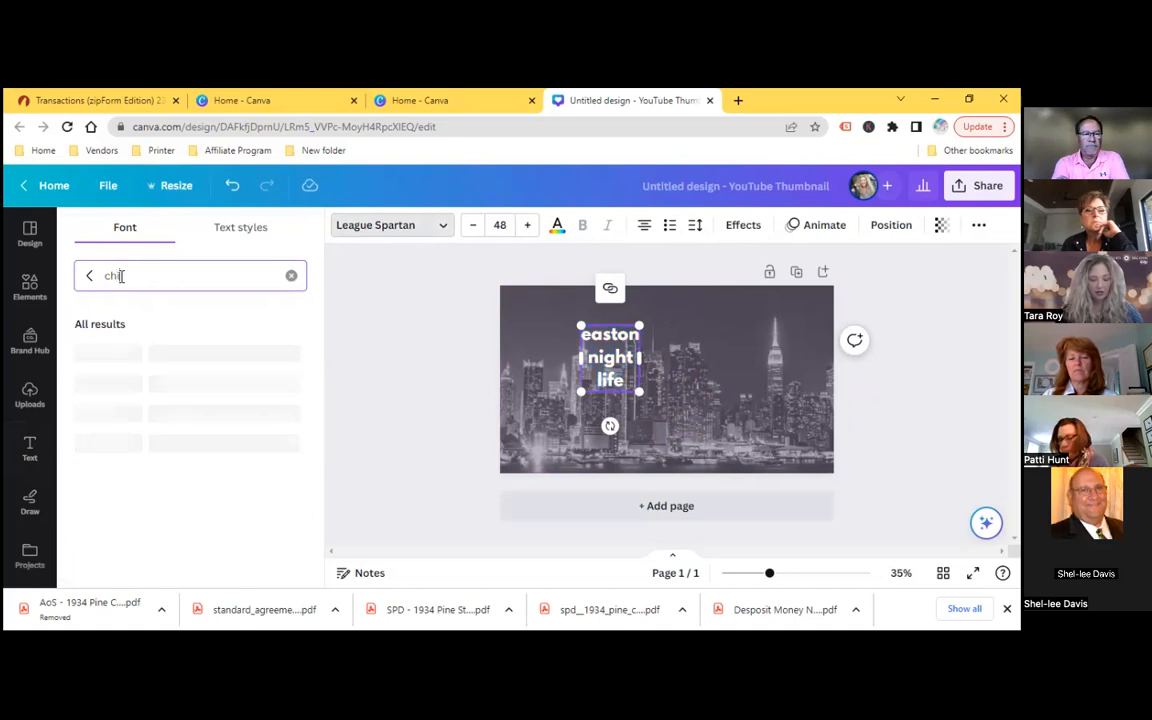
key("BackSpace")
type("u")
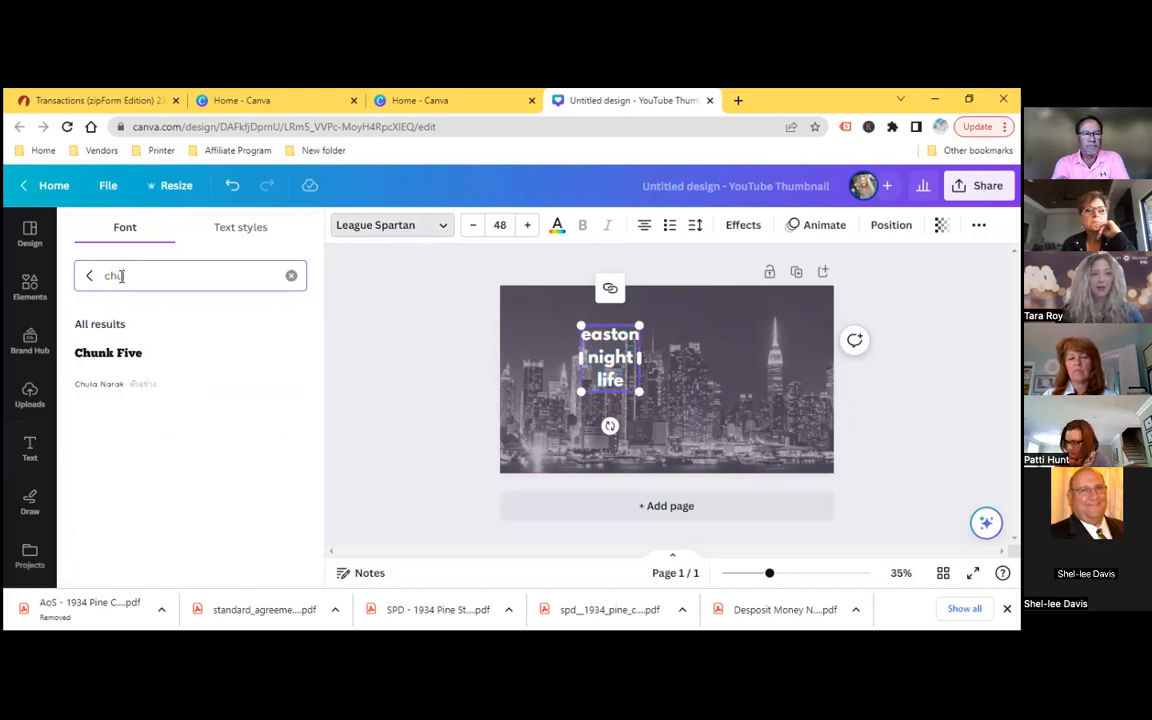
left_click(137, 356)
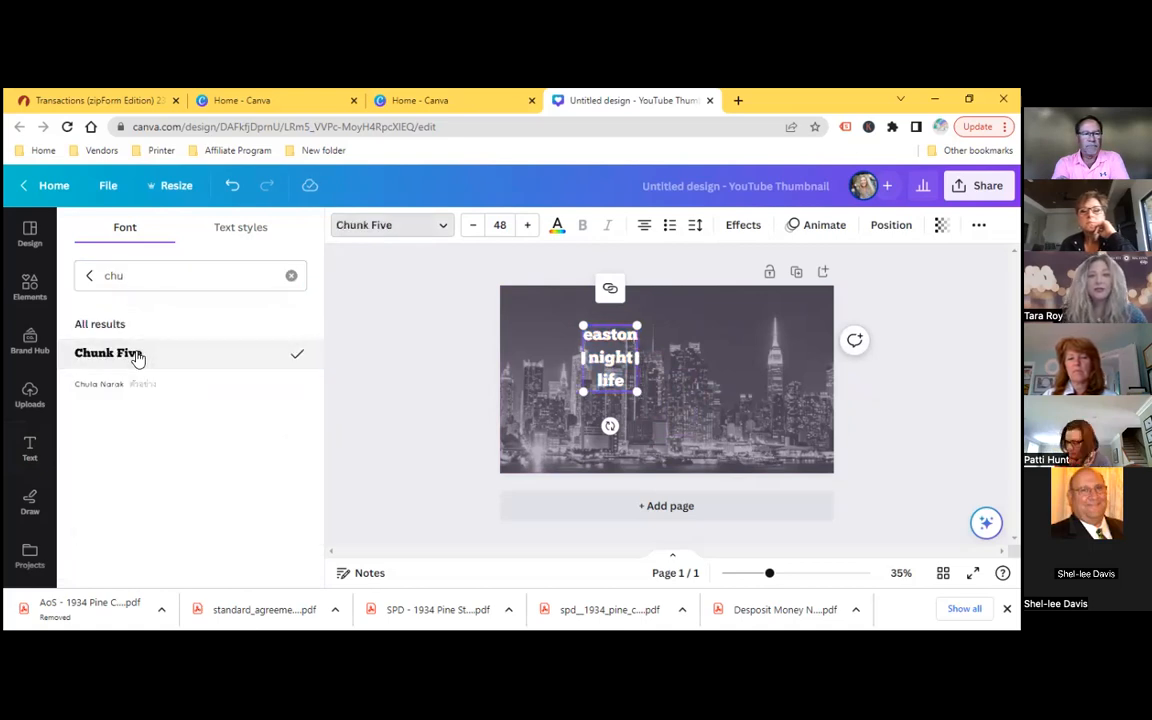
Enlarge the heading to font size 140 and place it in the thumbnail's upper-left area.
left_click_drag(639, 392, 755, 464)
left_click_drag(613, 324, 550, 296)
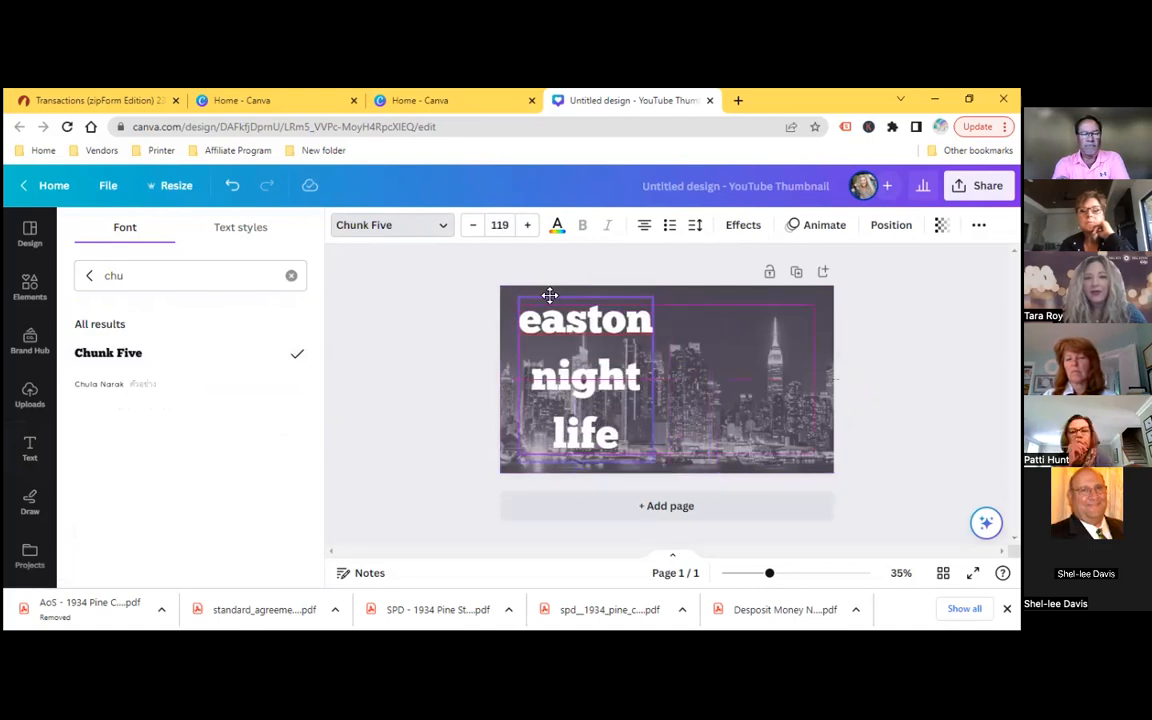
left_click_drag(653, 457, 676, 488)
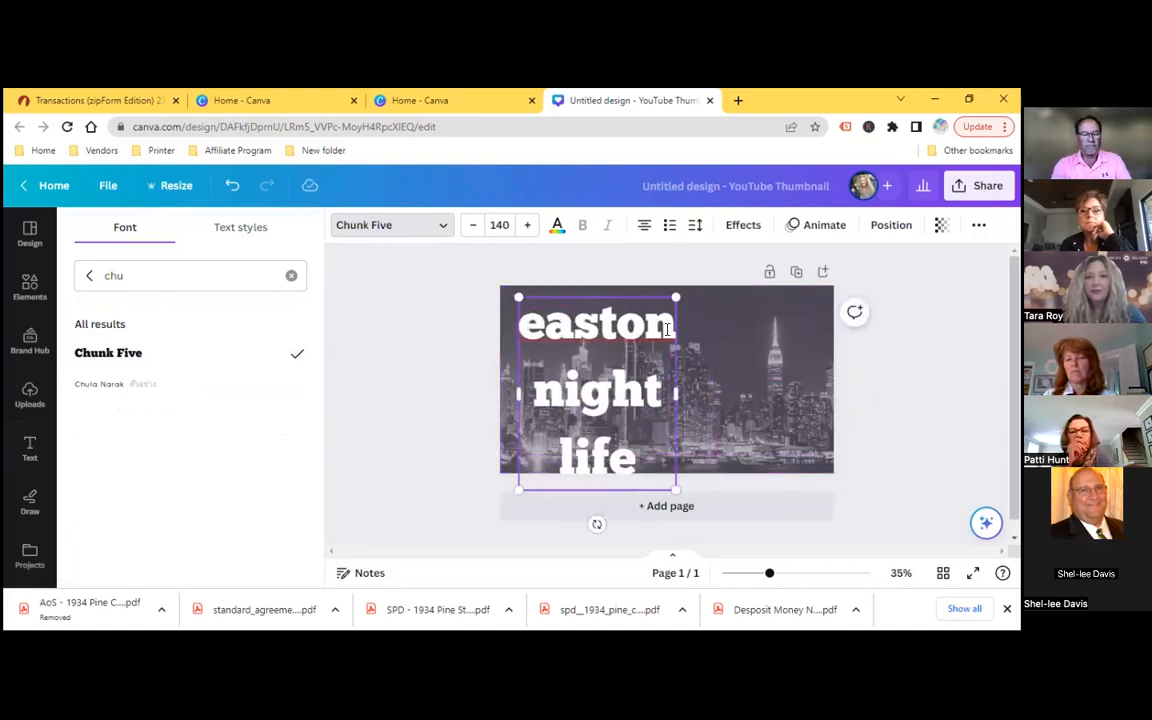
left_click_drag(589, 296, 582, 290)
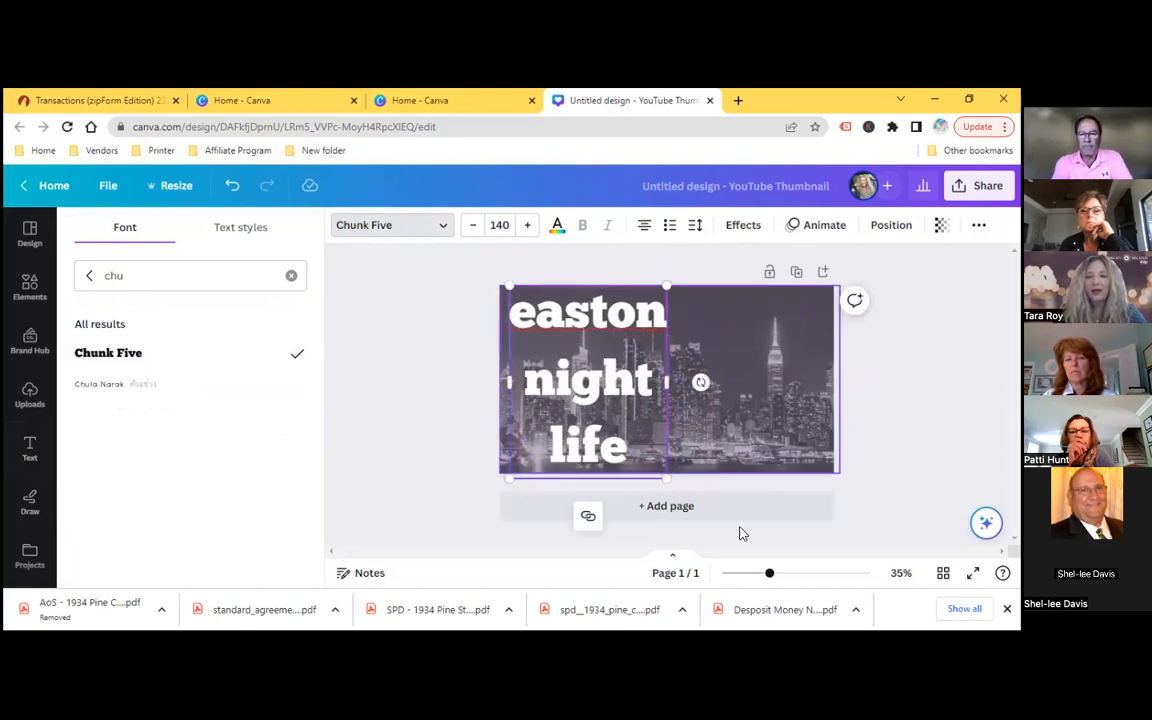
Tighten the whole heading's line spacing to about 1.1.
double_click(581, 430)
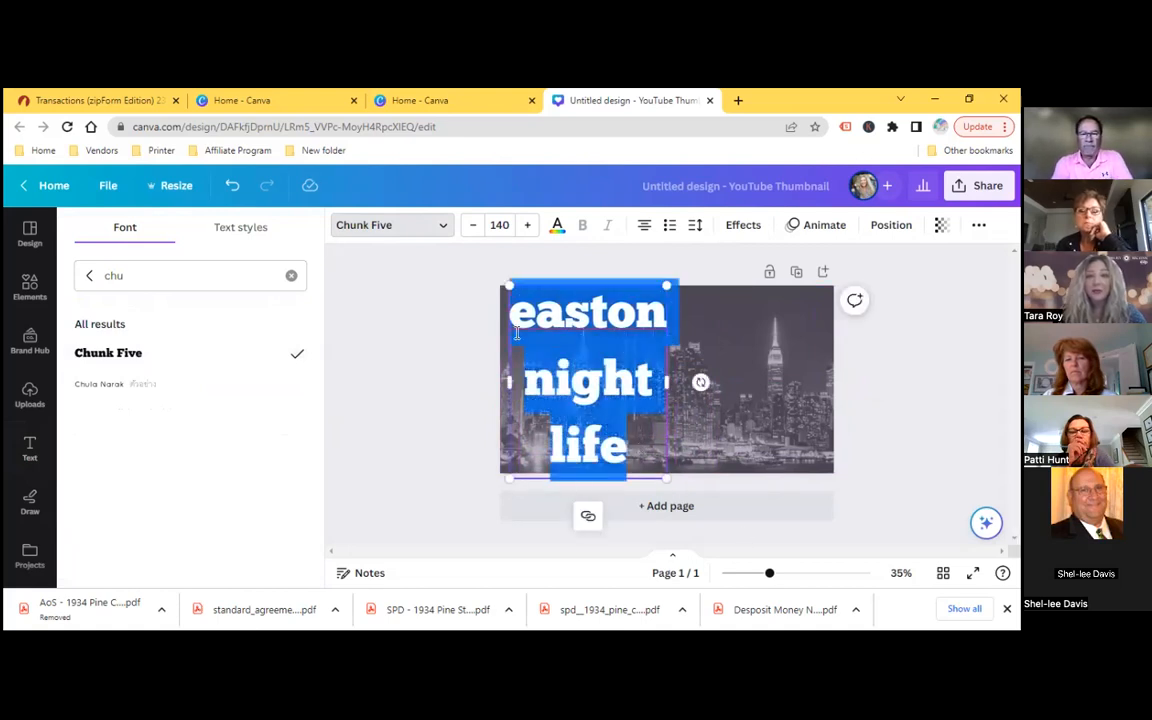
left_click(694, 229)
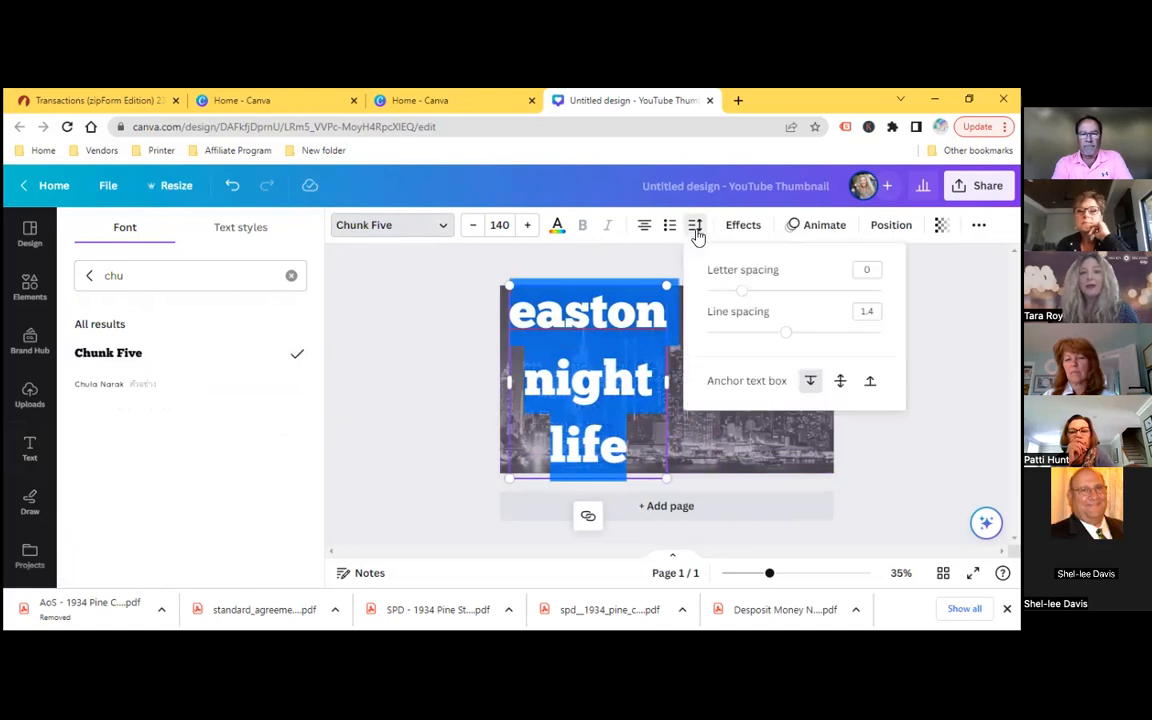
left_click_drag(785, 332, 745, 339)
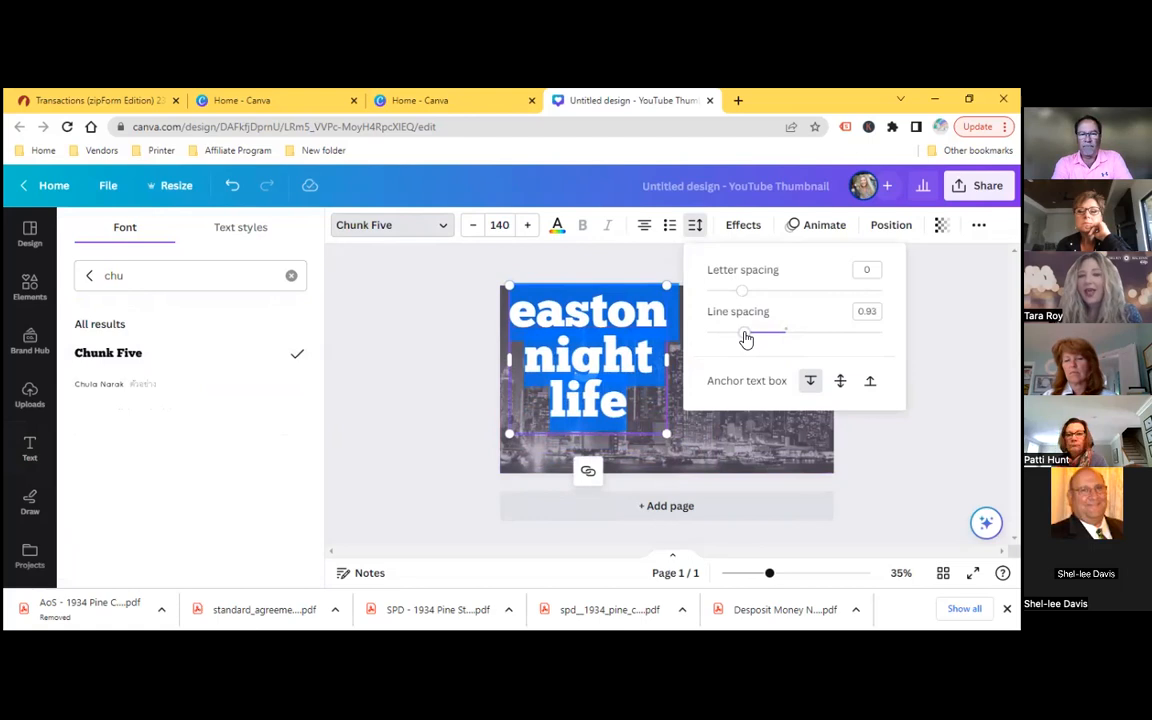
left_click_drag(745, 339, 762, 336)
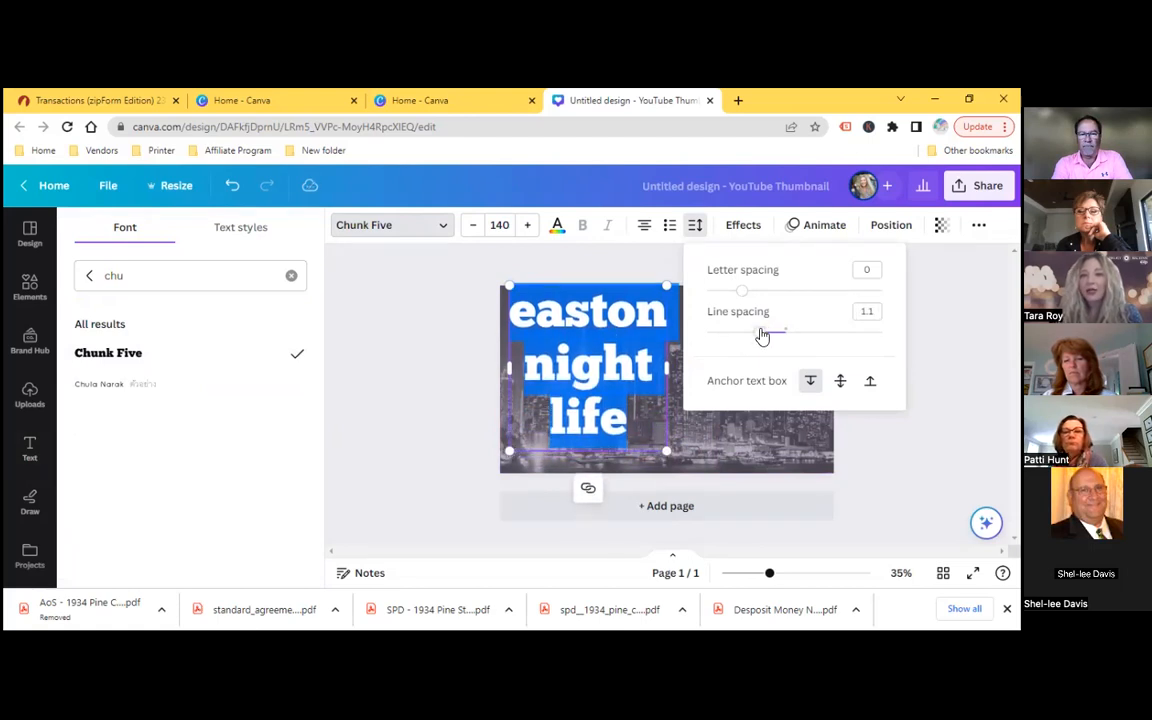
key("Escape")
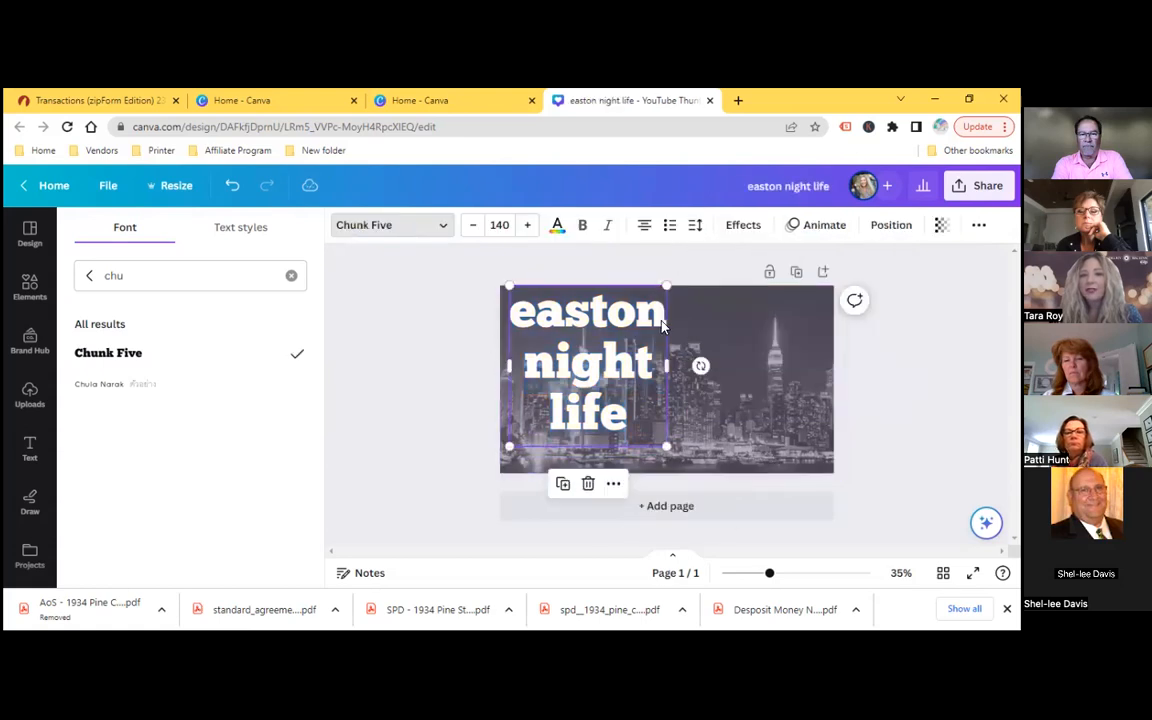
Copy the word "easton", remove it from the heading, and move the remaining "night life" text down.
left_click(521, 317)
double_click(524, 316)
key("ctrl+c")
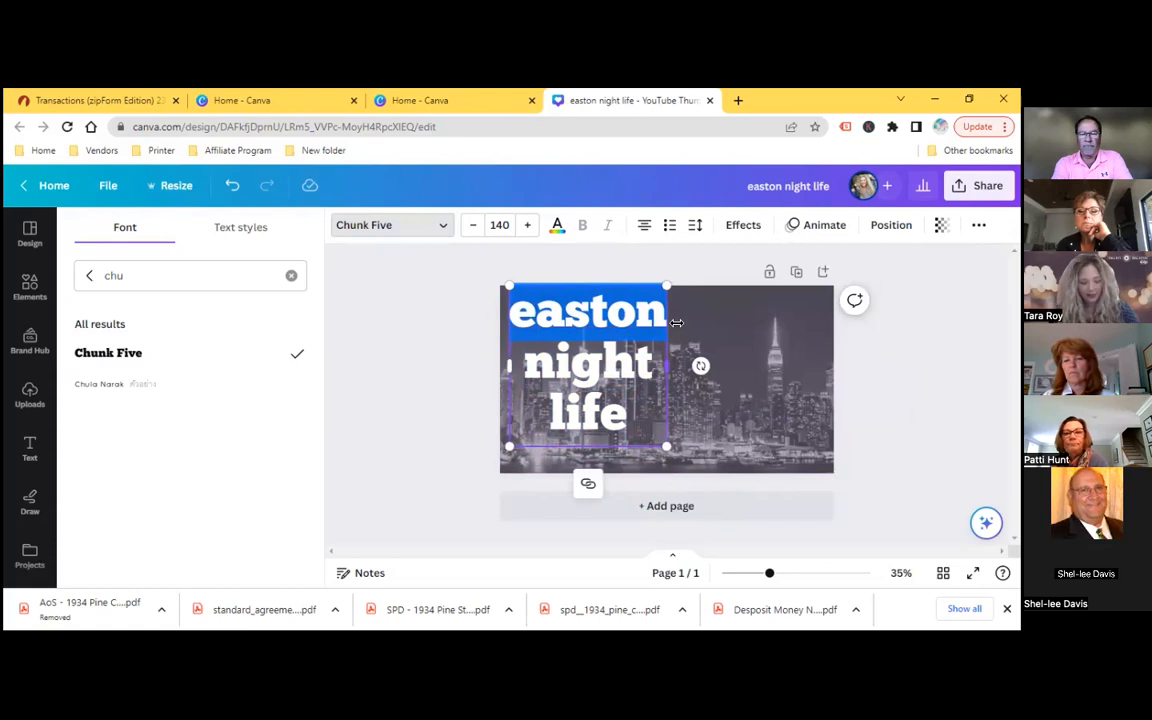
key("BackSpace")
key("BackSpace")
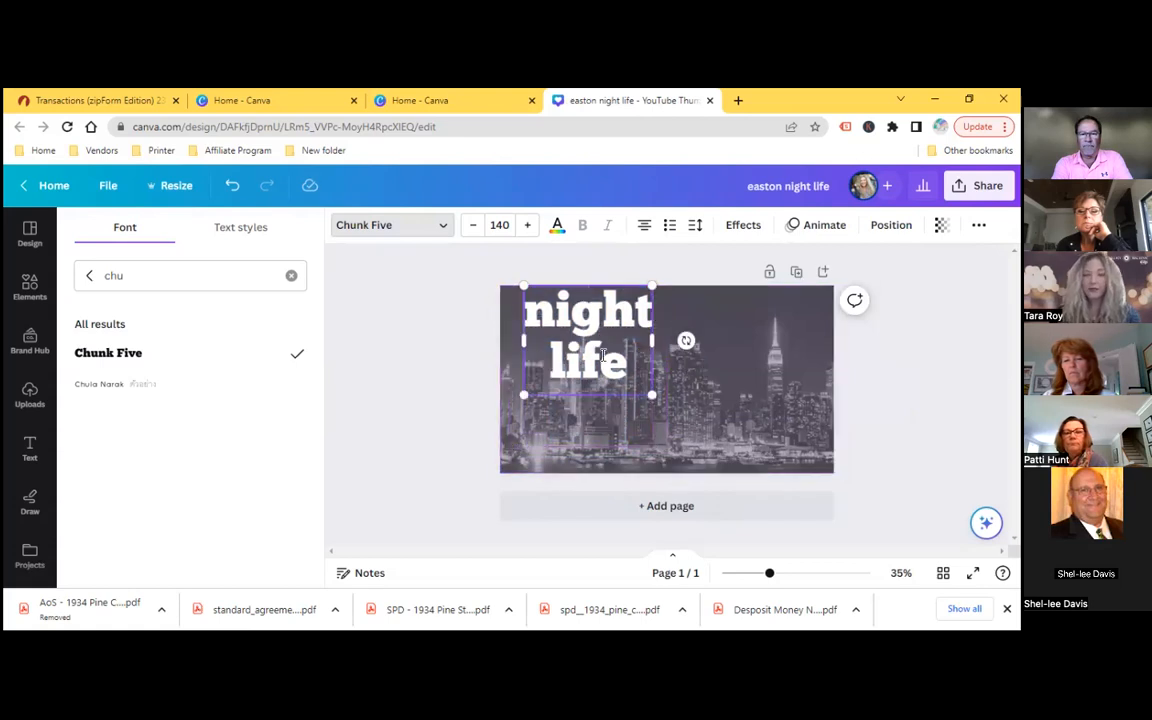
left_click_drag(578, 311, 595, 420)
left_click(604, 404)
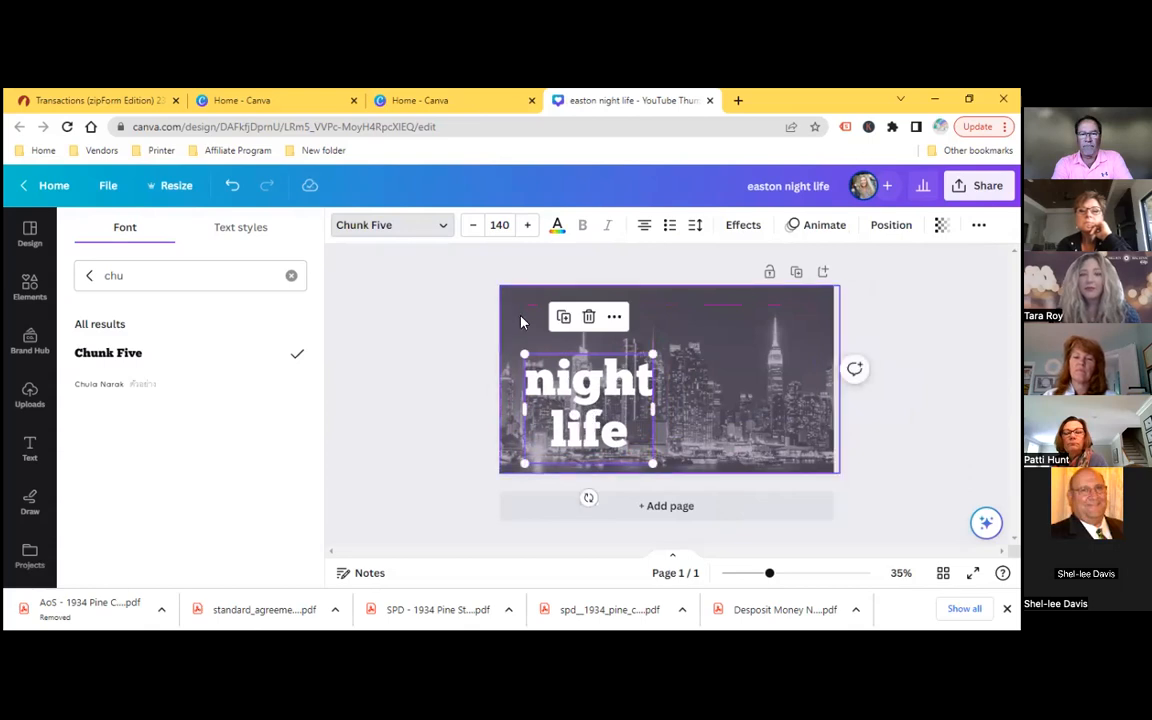
Paste "easton" as a separate text box and enlarge it to font size 104.
key("t")
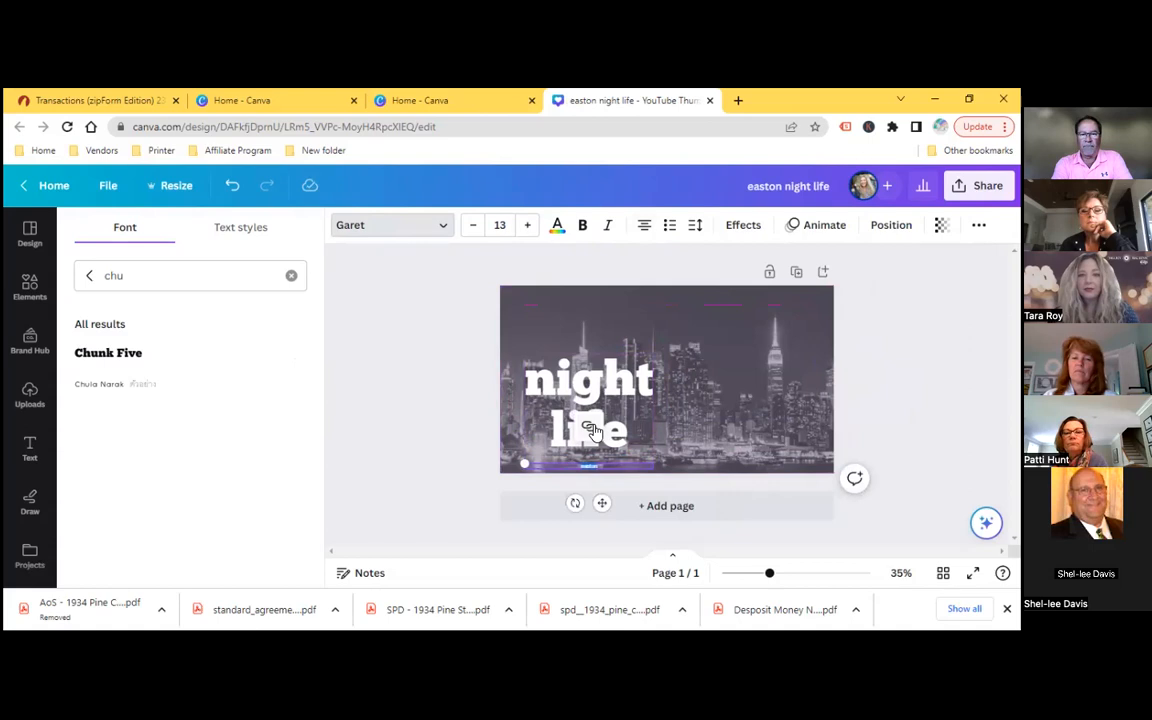
left_click(621, 386)
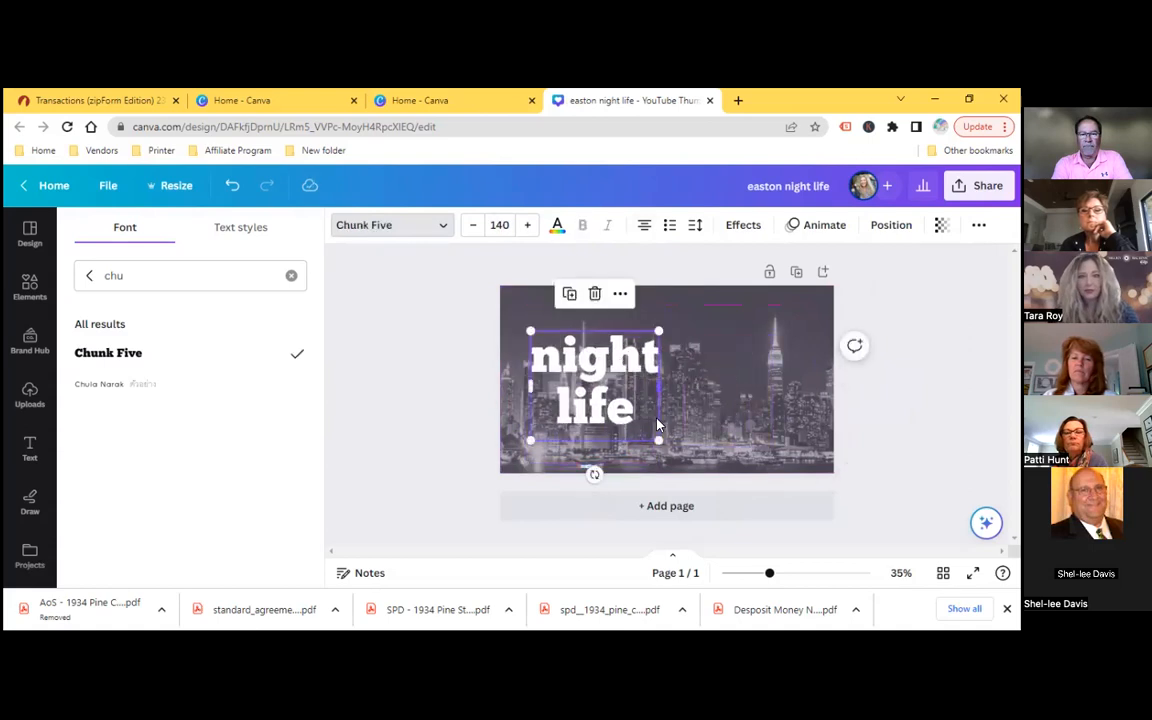
left_click(737, 368)
key("ctrl+v")
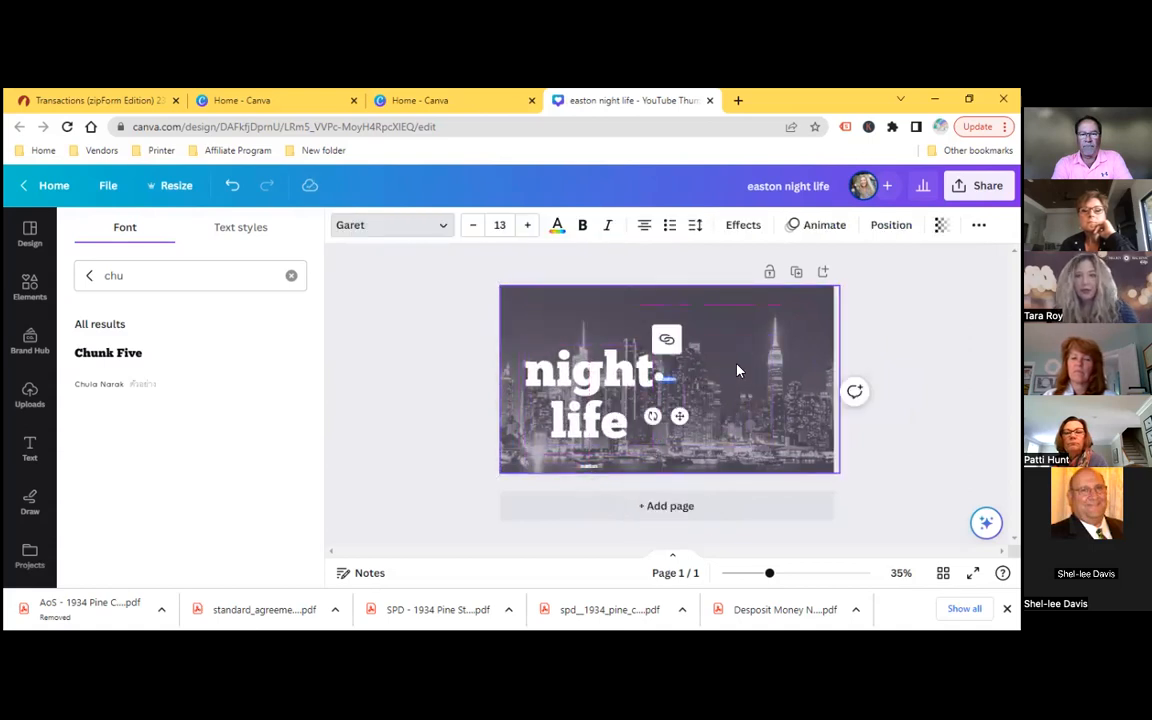
left_click_drag(659, 376, 549, 322)
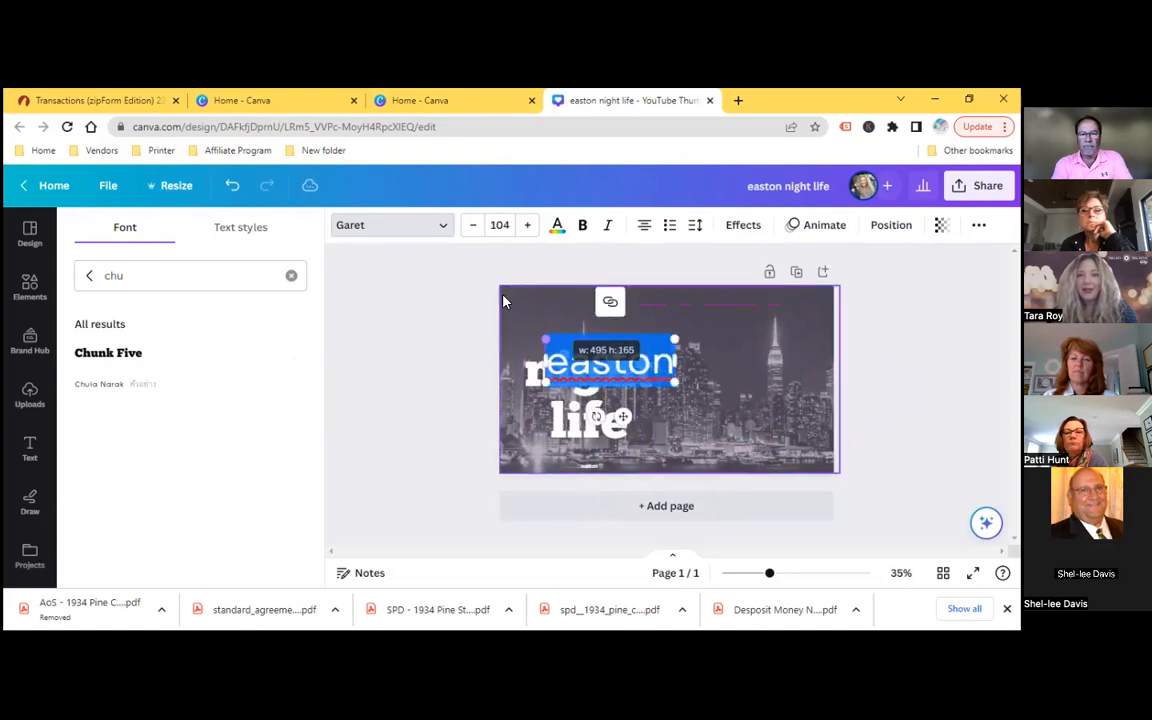
Set the "easton" text in Chunk Five and move it up above "night life".
left_click(386, 227)
left_click(152, 233)
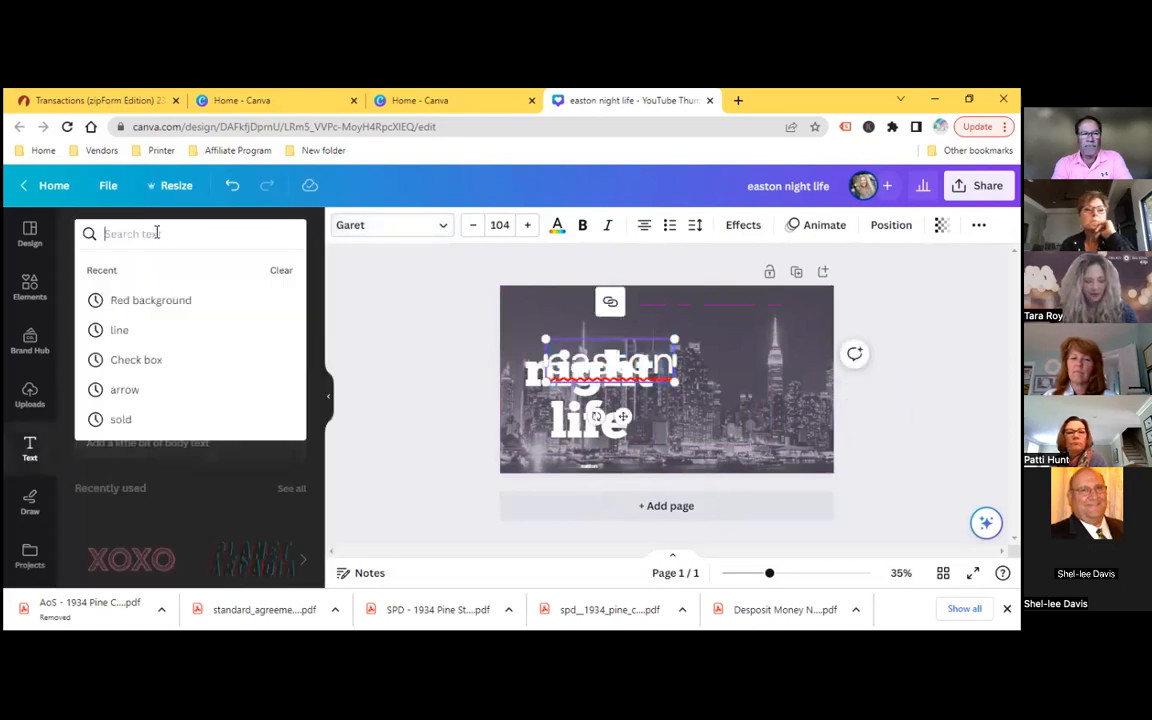
left_click(354, 226)
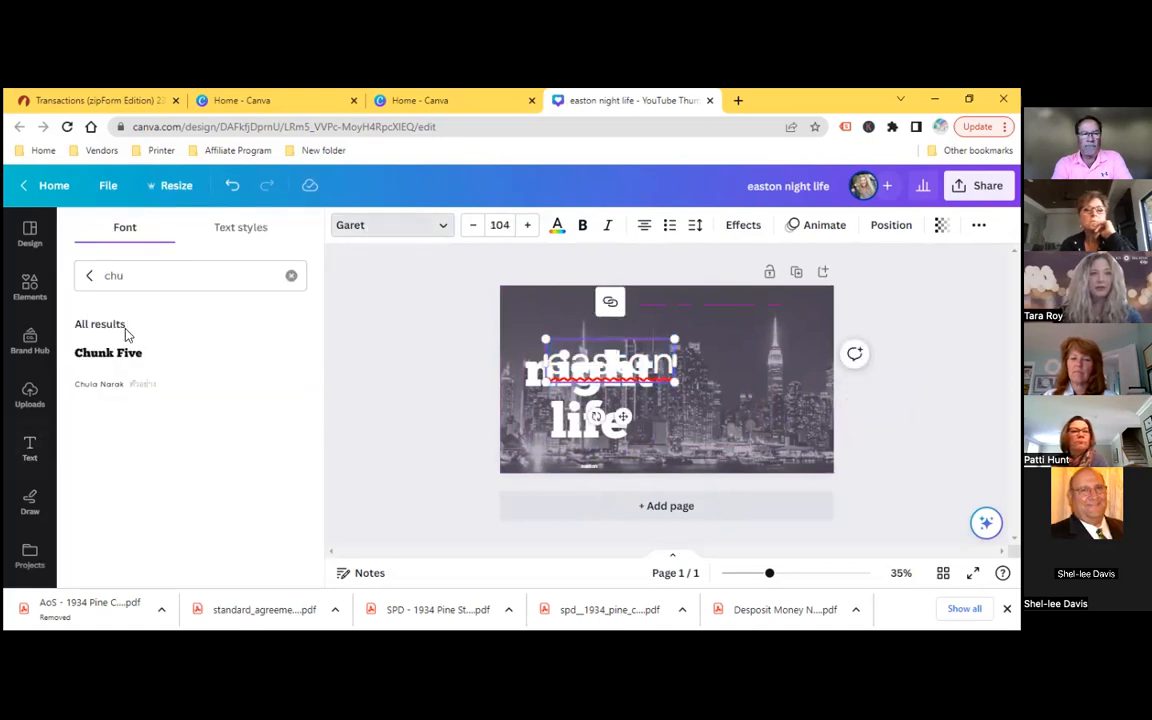
left_click(110, 354)
left_click_drag(585, 340, 585, 293)
Enlarge the "night life" text to font size 152 and left-align it, shifting it slightly up under "easton".
left_click(567, 430)
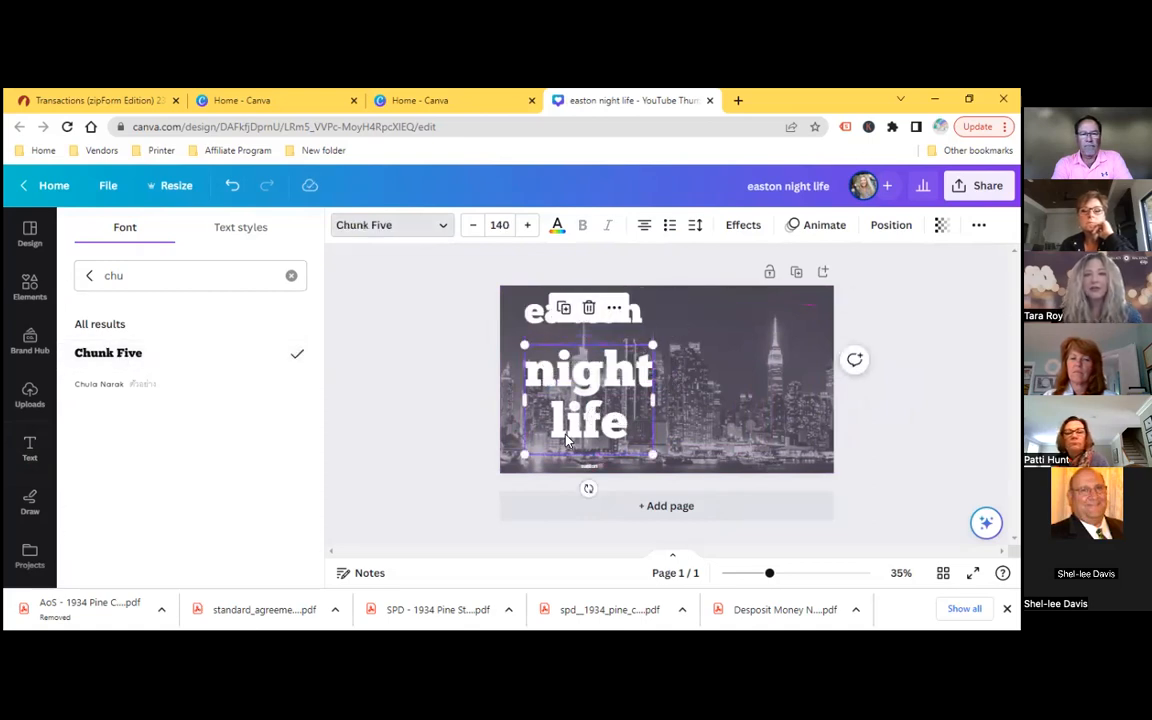
left_click_drag(524, 343, 559, 382)
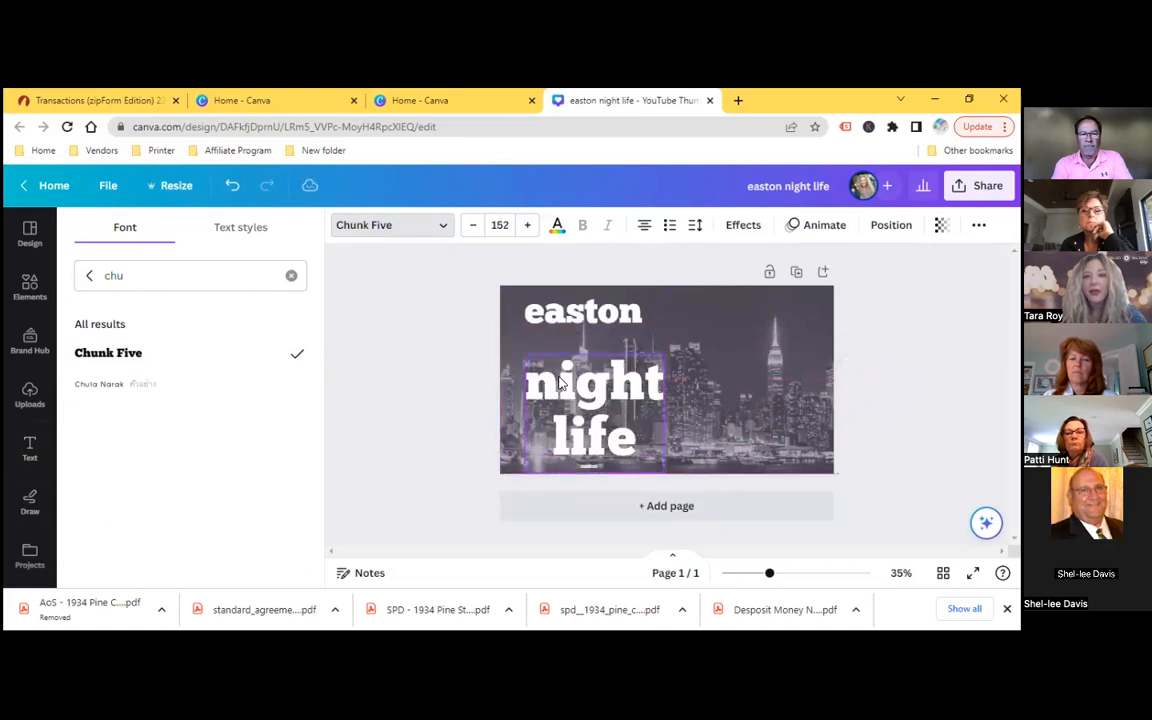
left_click(644, 227)
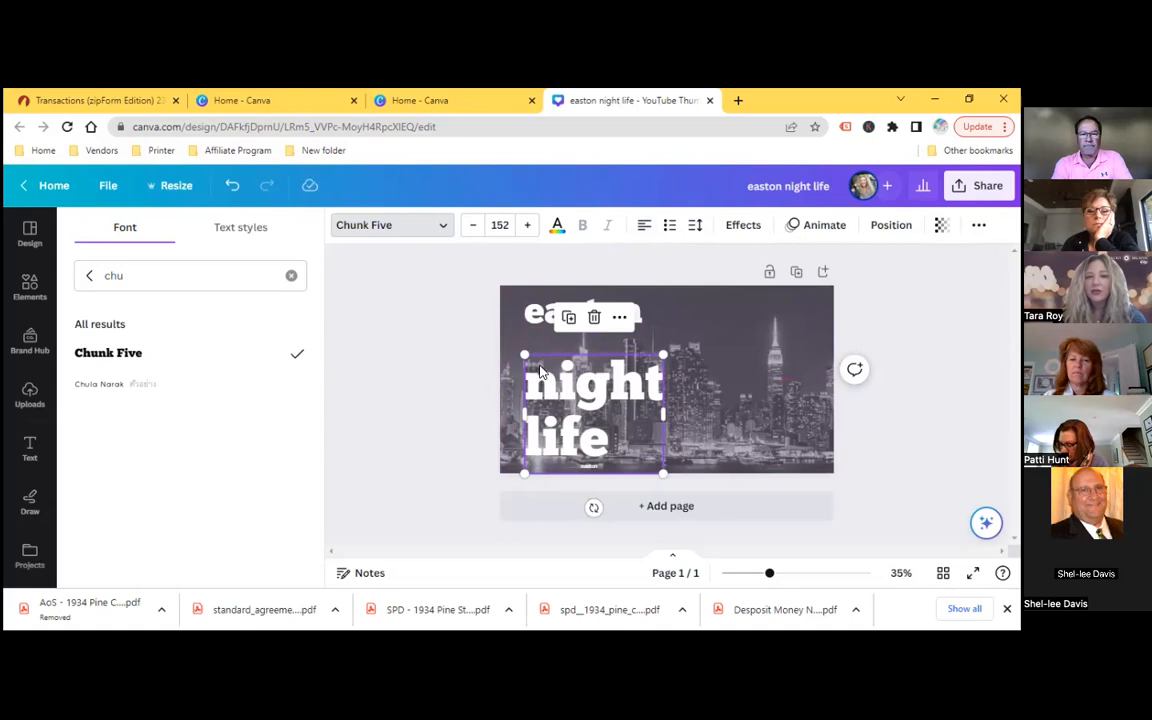
left_click_drag(538, 372, 532, 365)
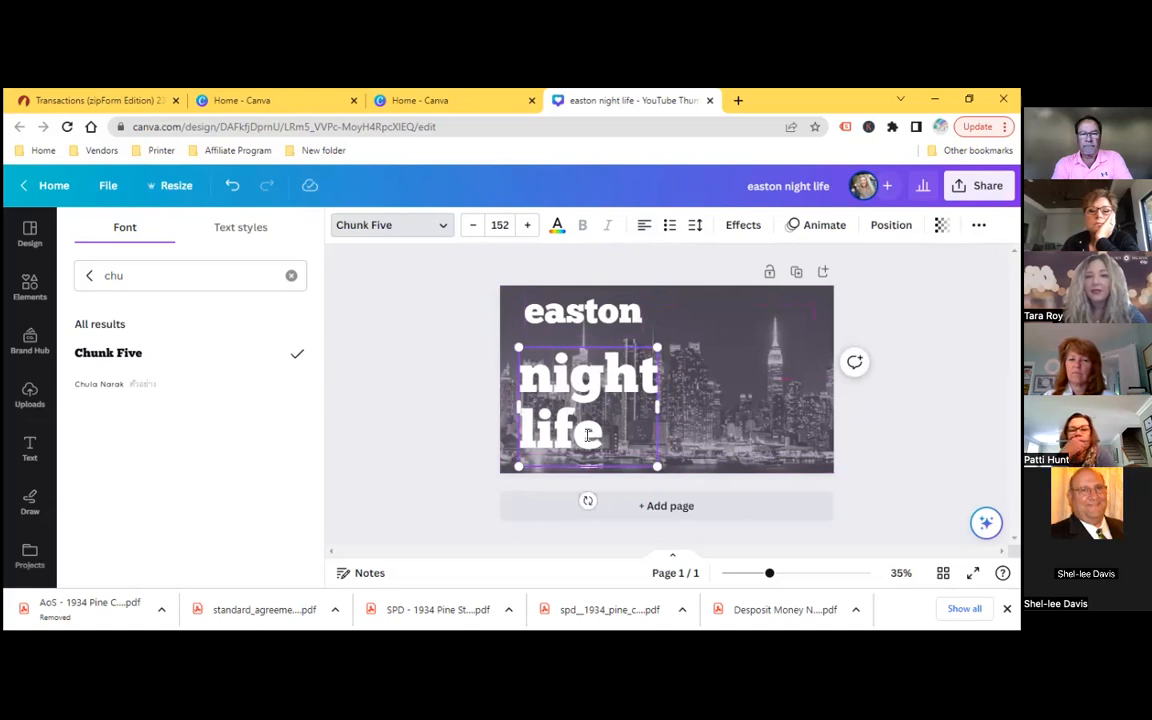
Set the font size of the "easton" text to 152.
left_click(540, 310)
left_click(499, 225)
type("112")
key("Return")
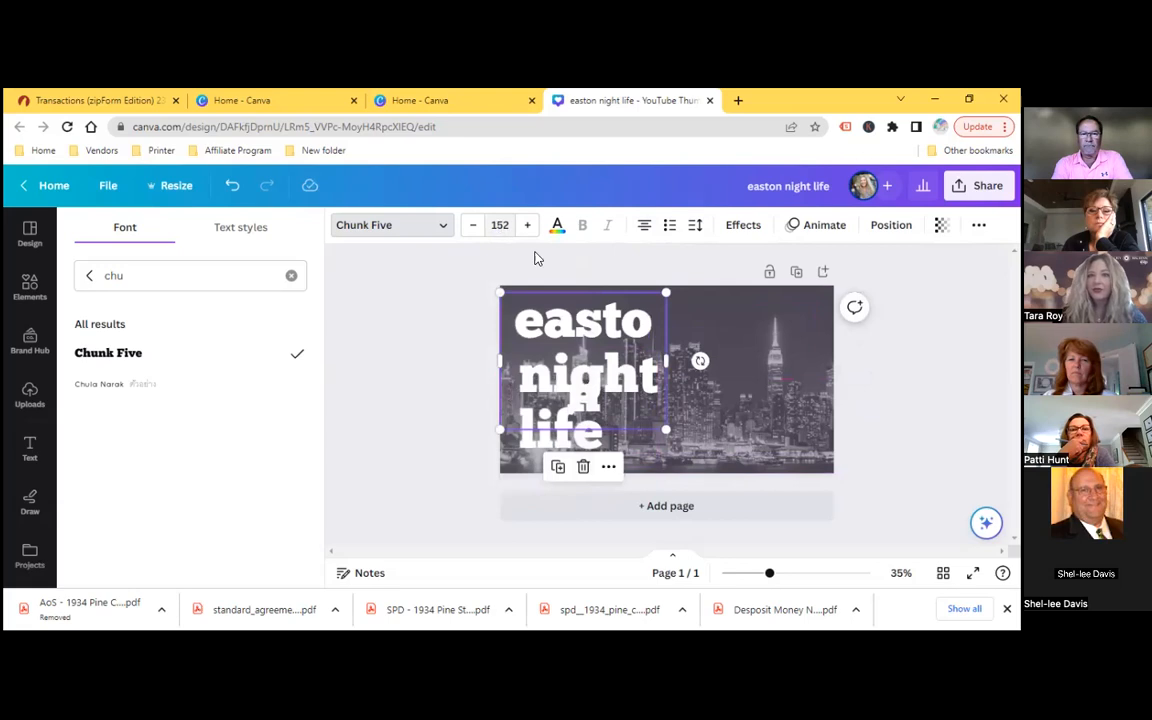
Widen the "easton" text box so the word fits on one line, and line it up above "night life".
left_click(665, 361)
left_click_drag(666, 358, 684, 358)
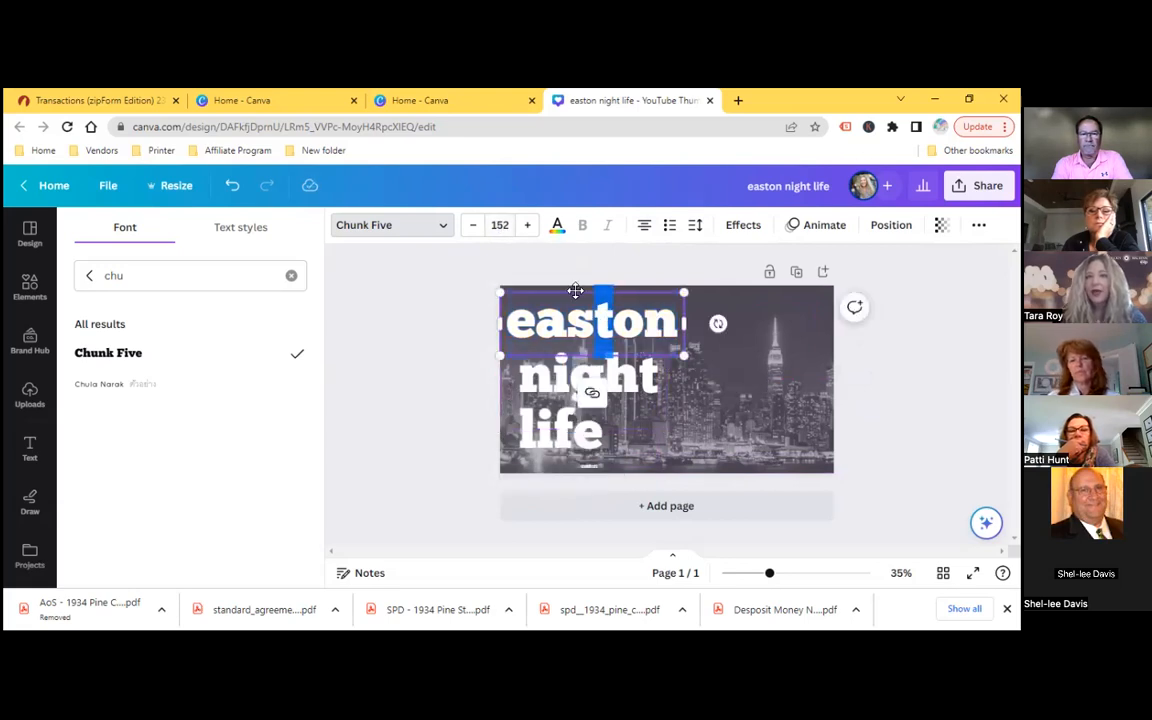
left_click_drag(578, 293, 587, 300)
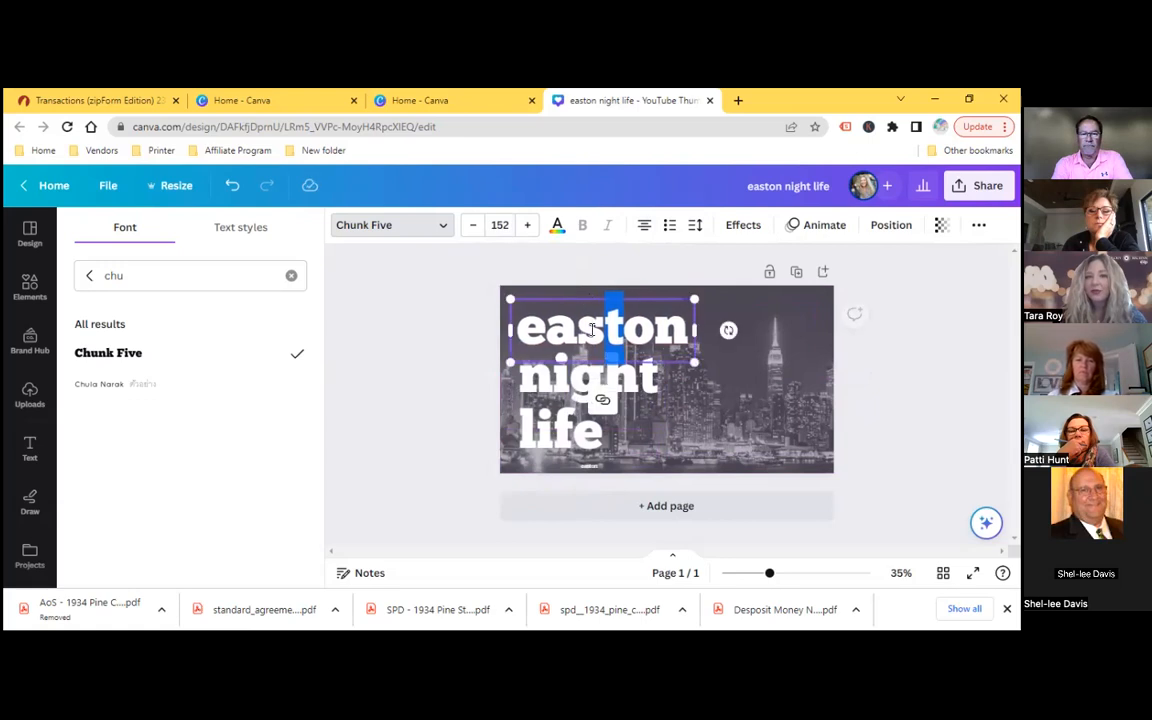
Enlarge the "easton" and "night life" texts slightly so they fill more of the thumbnail's left half.
left_click(414, 427)
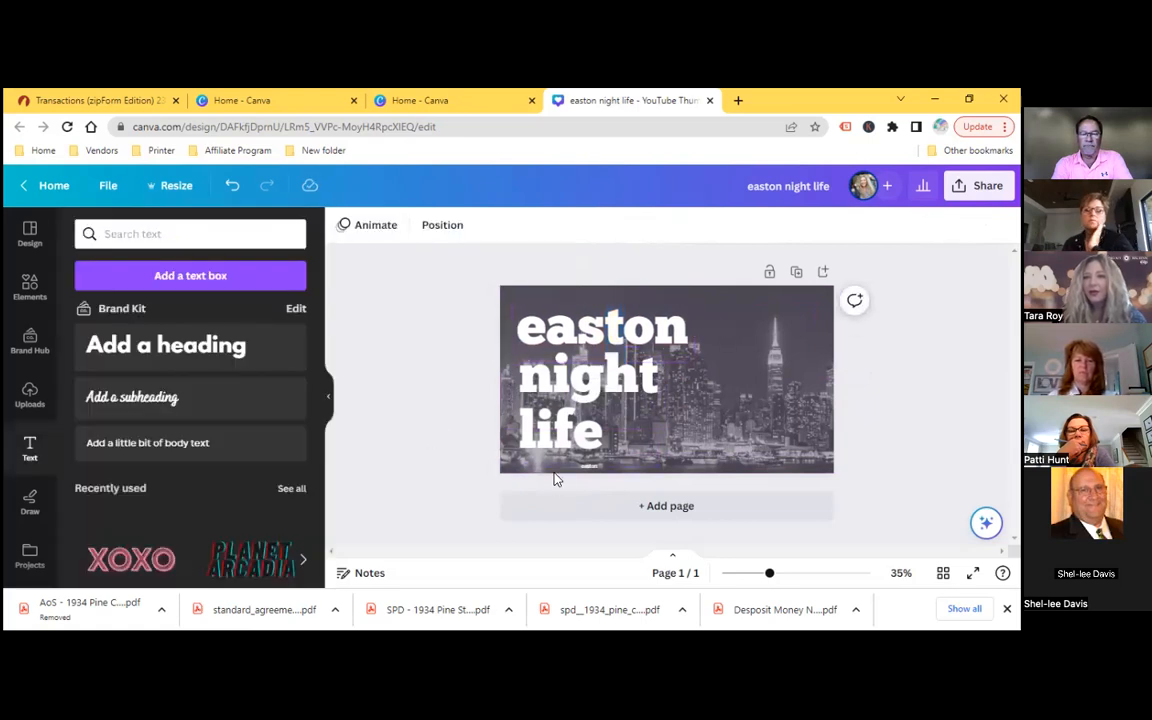
left_click(585, 310)
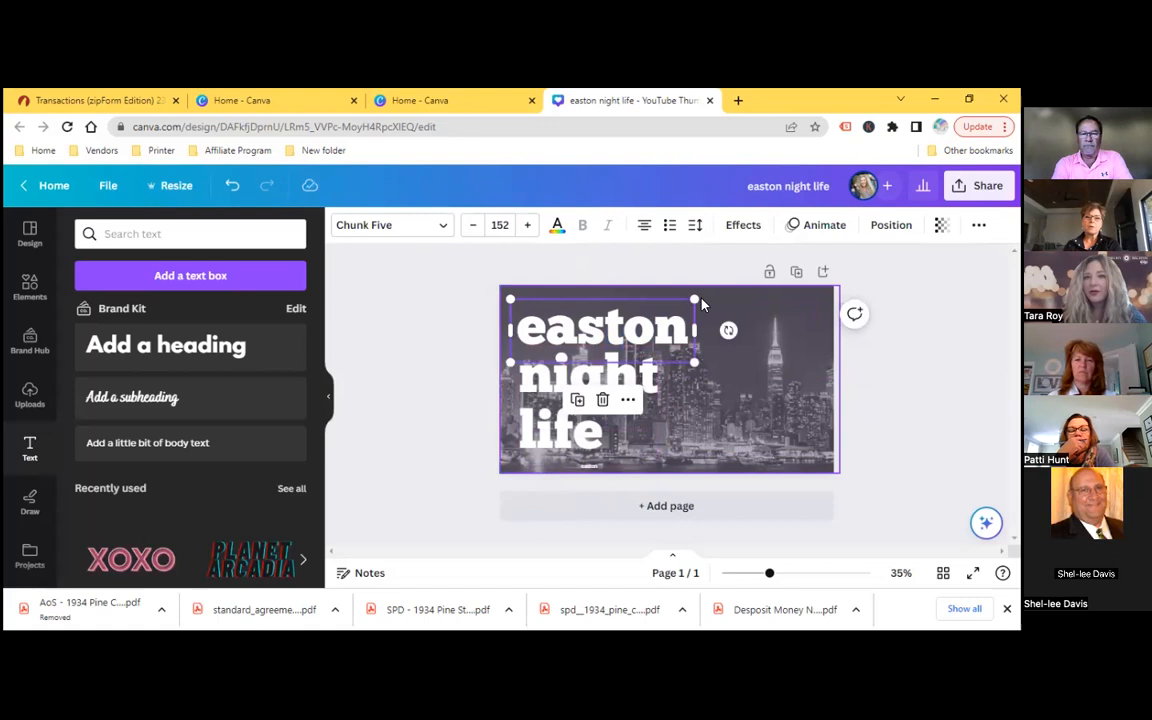
left_click_drag(695, 300, 705, 293)
left_click(586, 418)
mouse_move(656, 464)
left_mouse_down()
mouse_move(672, 474)
mouse_move(667, 465)
left_mouse_up()
left_click(453, 388)
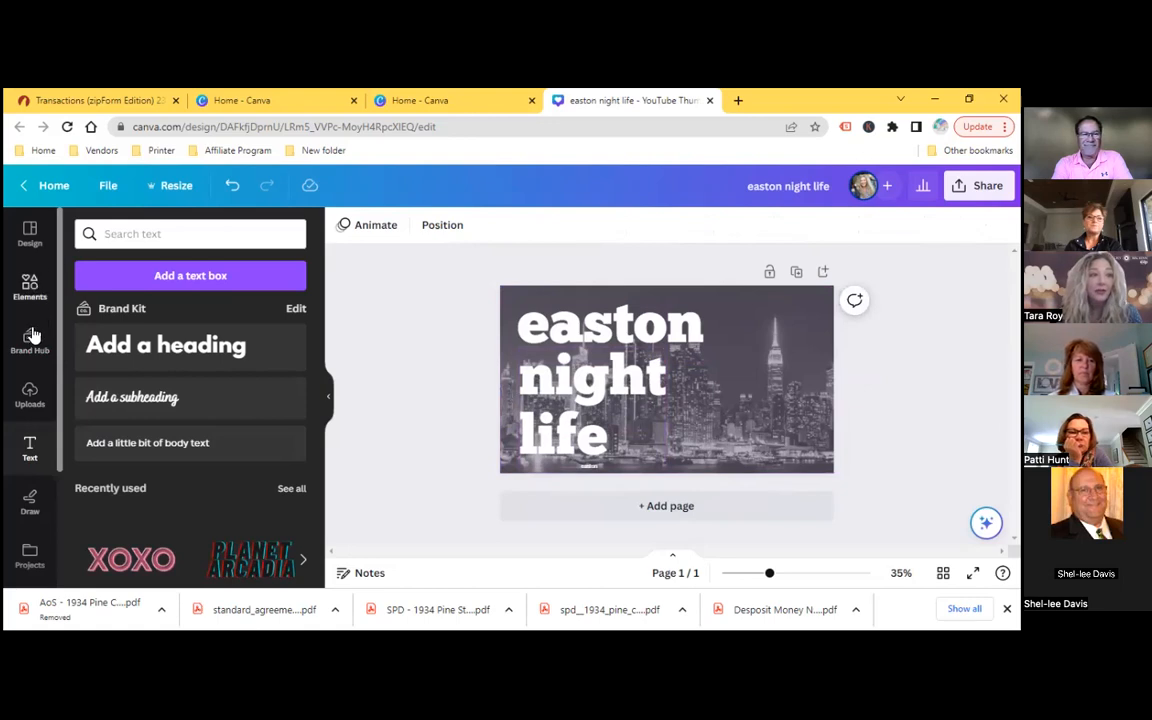
Add the uploaded photo of the curly-haired woman pointing at the camera and place it on the thumbnail's right side.
left_click(30, 393)
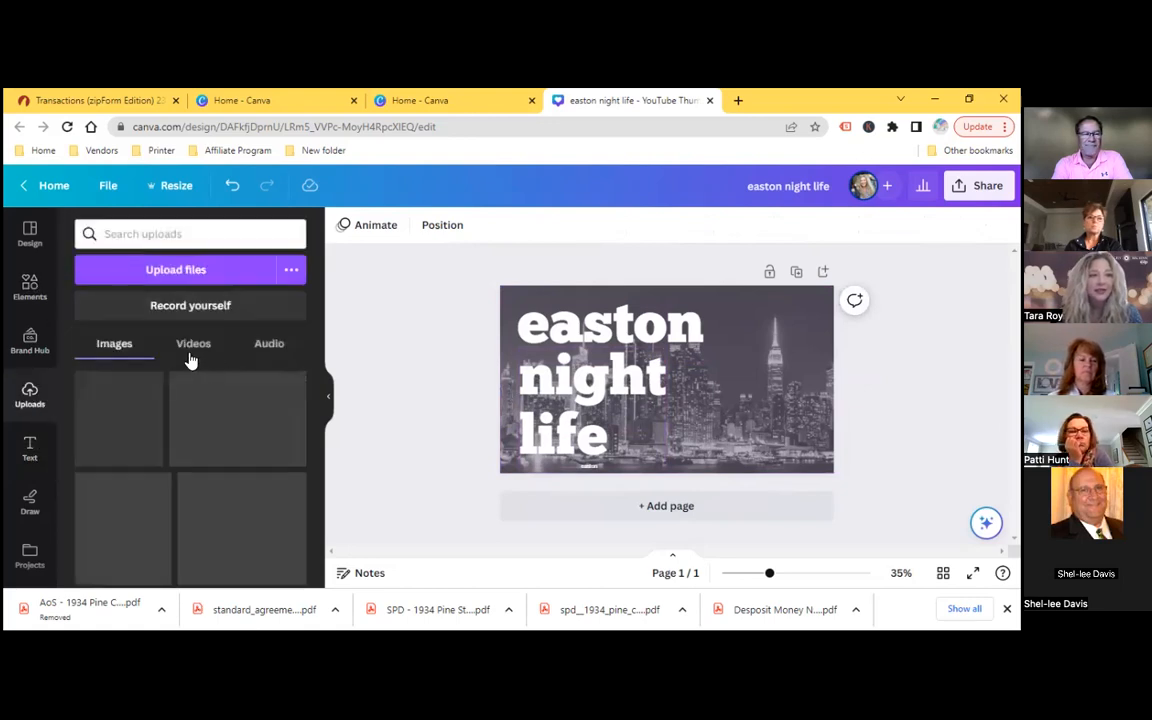
scroll(206, 388, "down", 5)
scroll(206, 388, "down", 10)
scroll(206, 390, "down", 10)
scroll(204, 394, "down", 10)
scroll(204, 394, "up", 3)
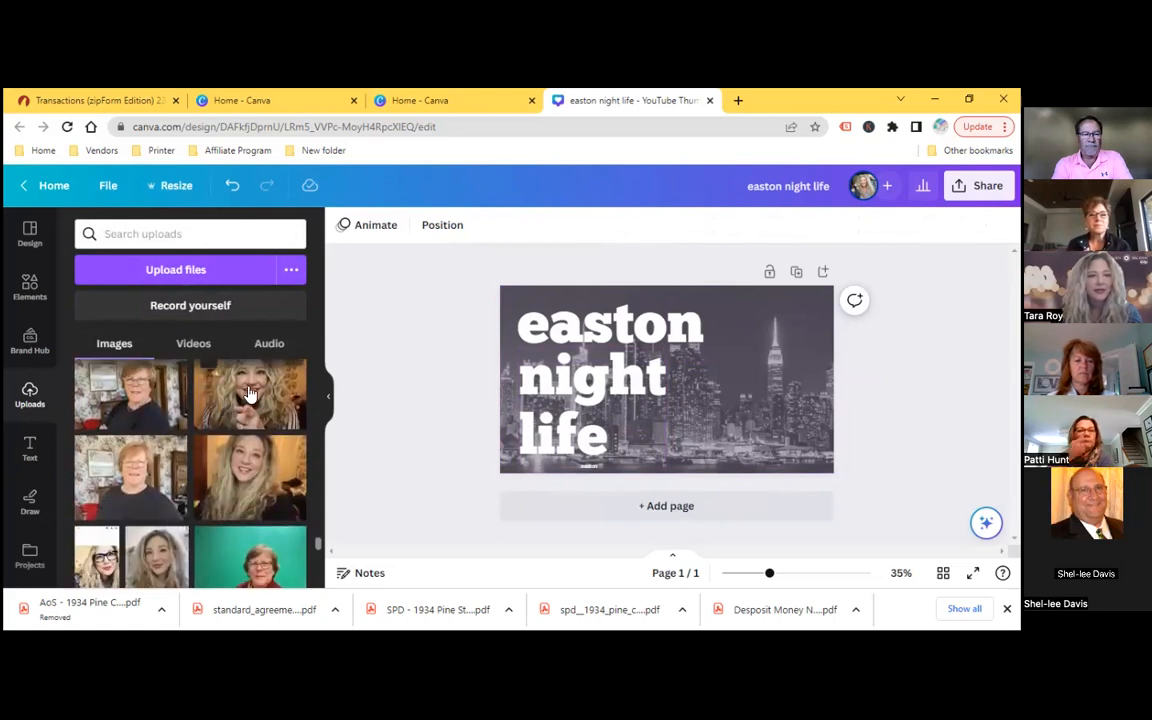
left_click(250, 393)
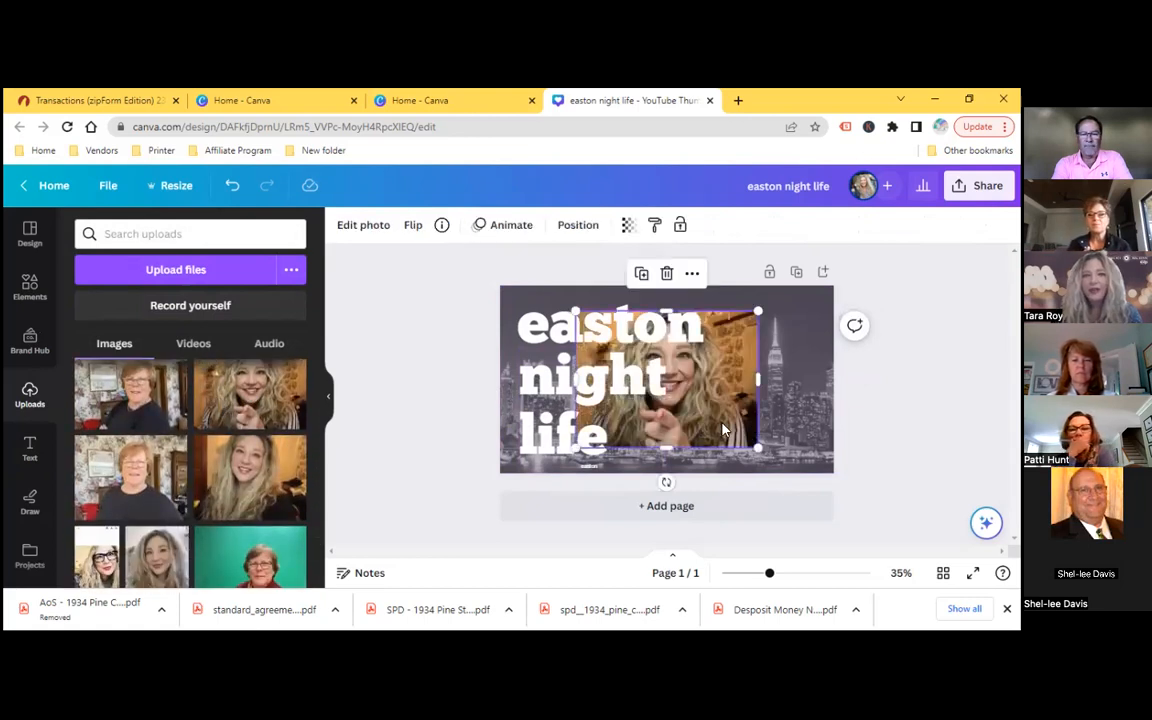
left_click_drag(723, 430, 792, 440)
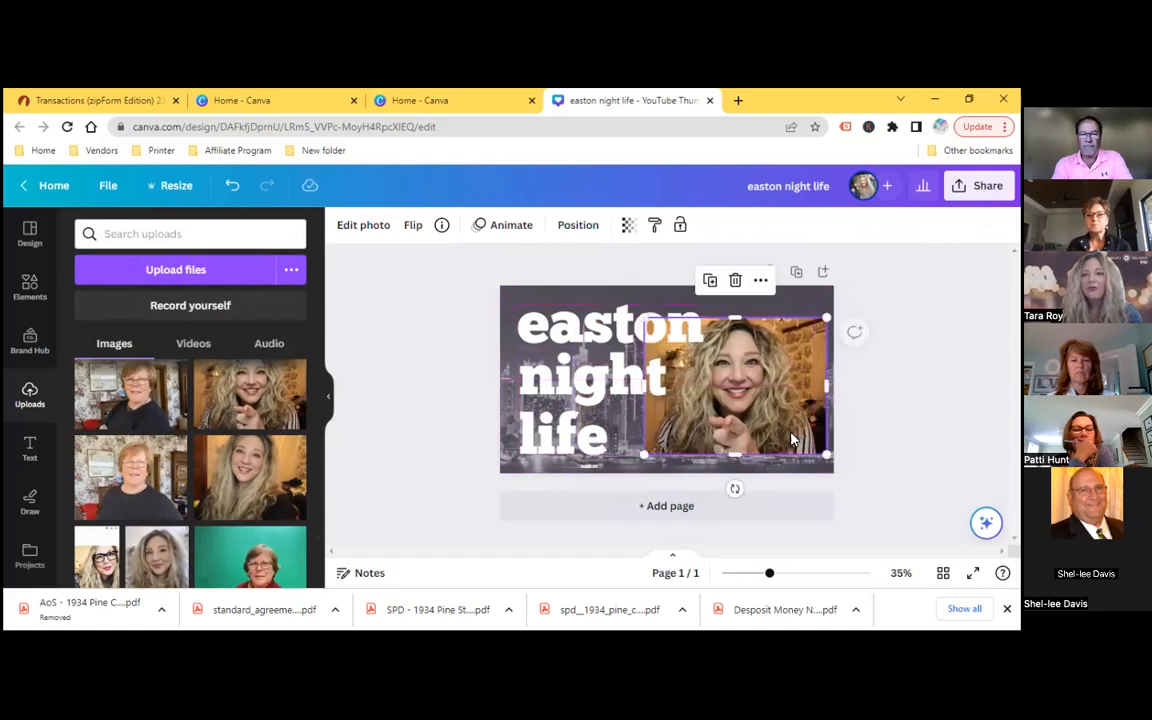
Remove the background from the photo of the curly-haired woman with BG Remover.
left_click(357, 230)
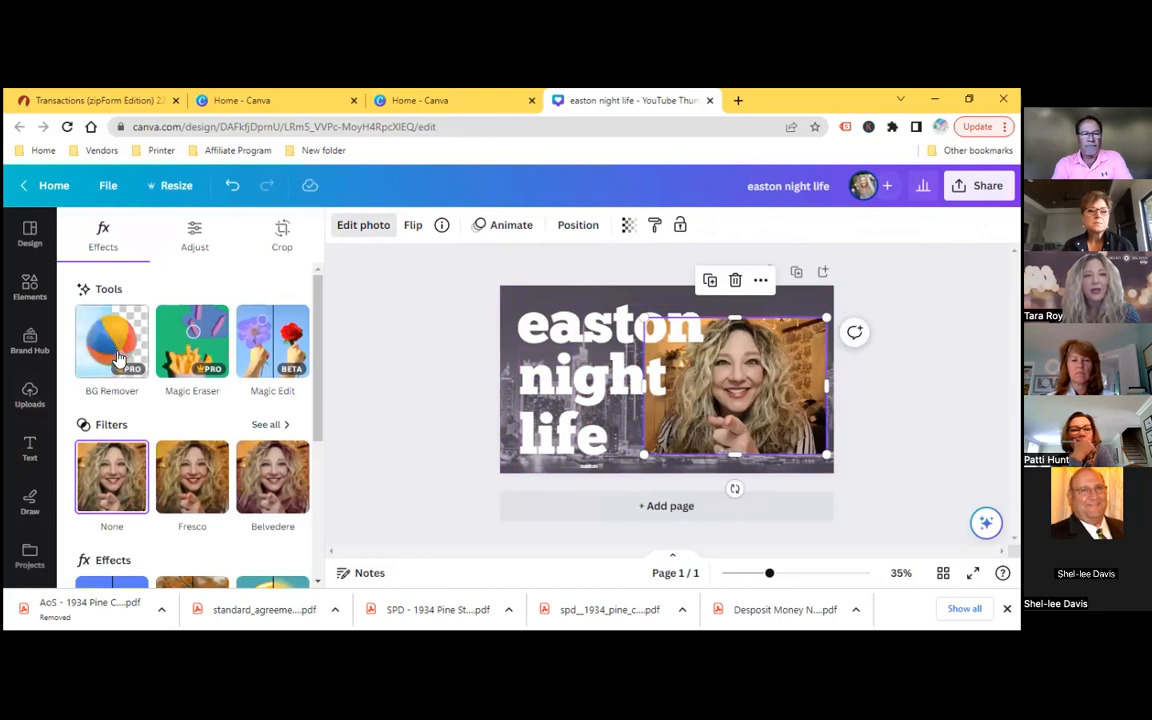
left_click(108, 342)
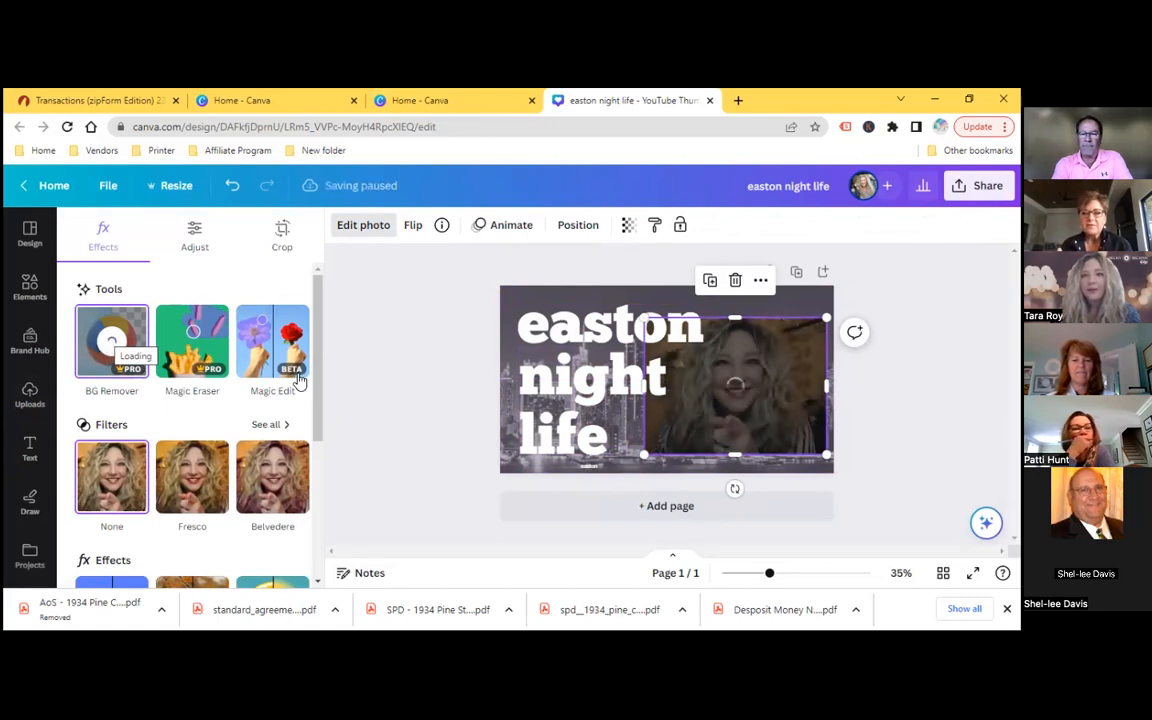
left_click(775, 385)
left_click(775, 385)
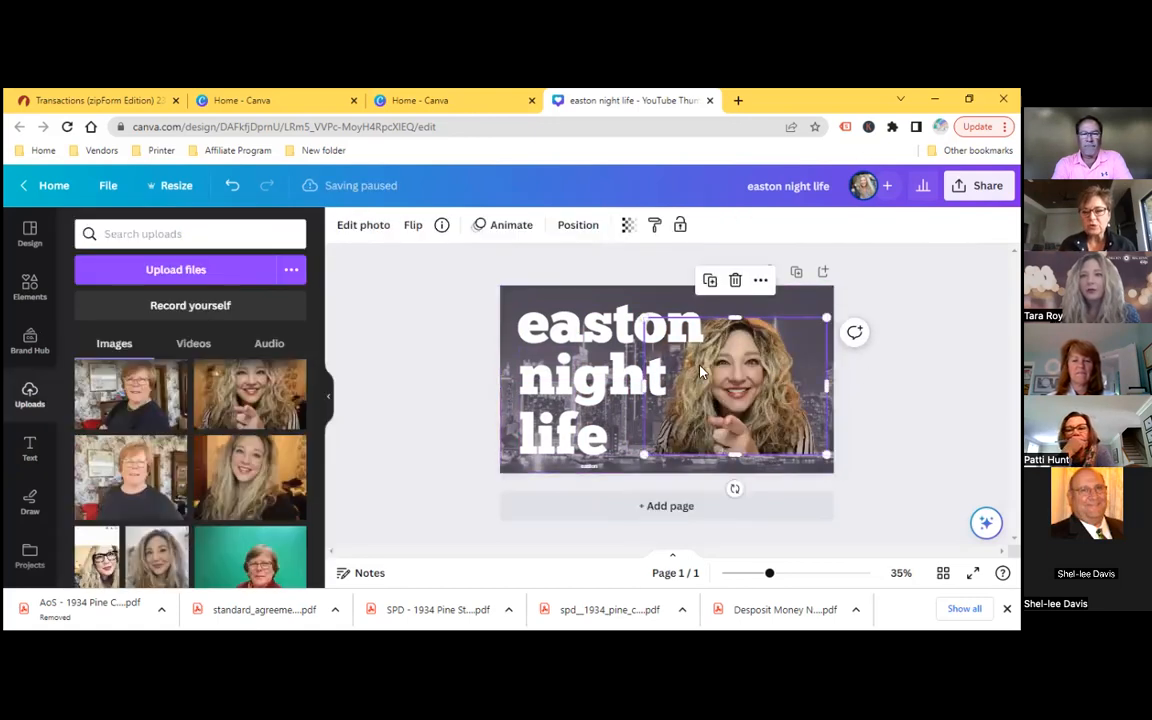
Enlarge the cut-out woman to the thumbnail's full height and shift her so the photo overhangs the right edge.
left_click_drag(827, 320, 869, 287)
left_click_drag(643, 461, 618, 472)
left_click_drag(742, 410, 759, 410)
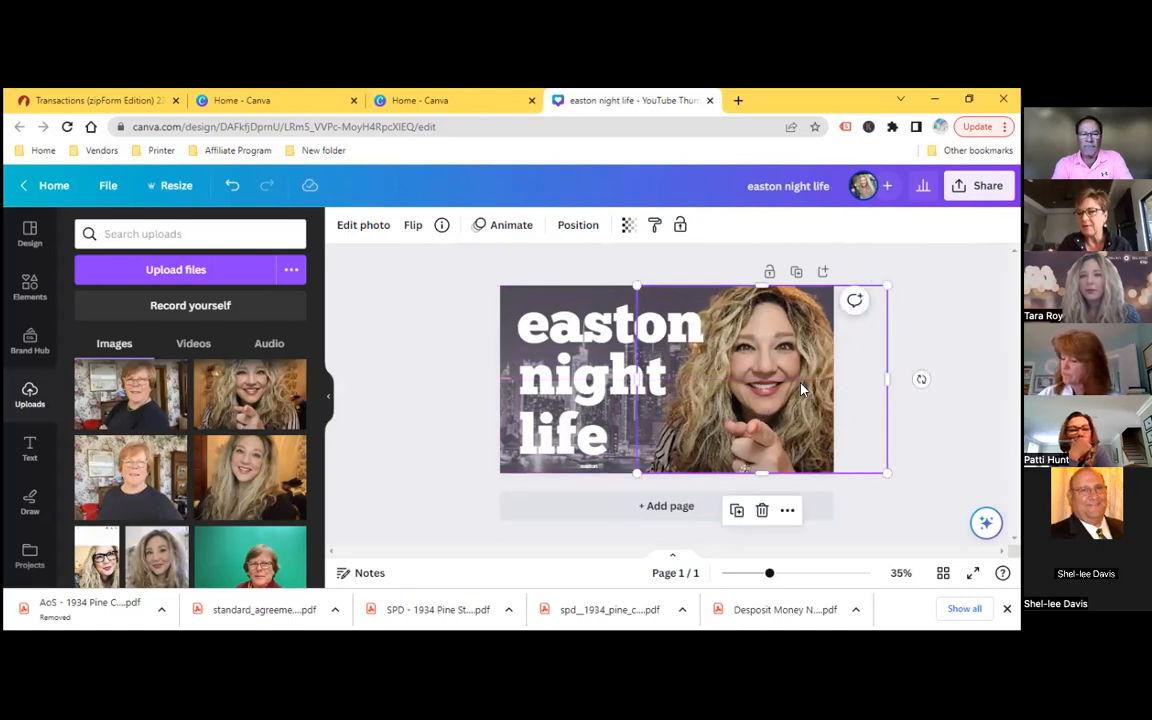
left_click(378, 429)
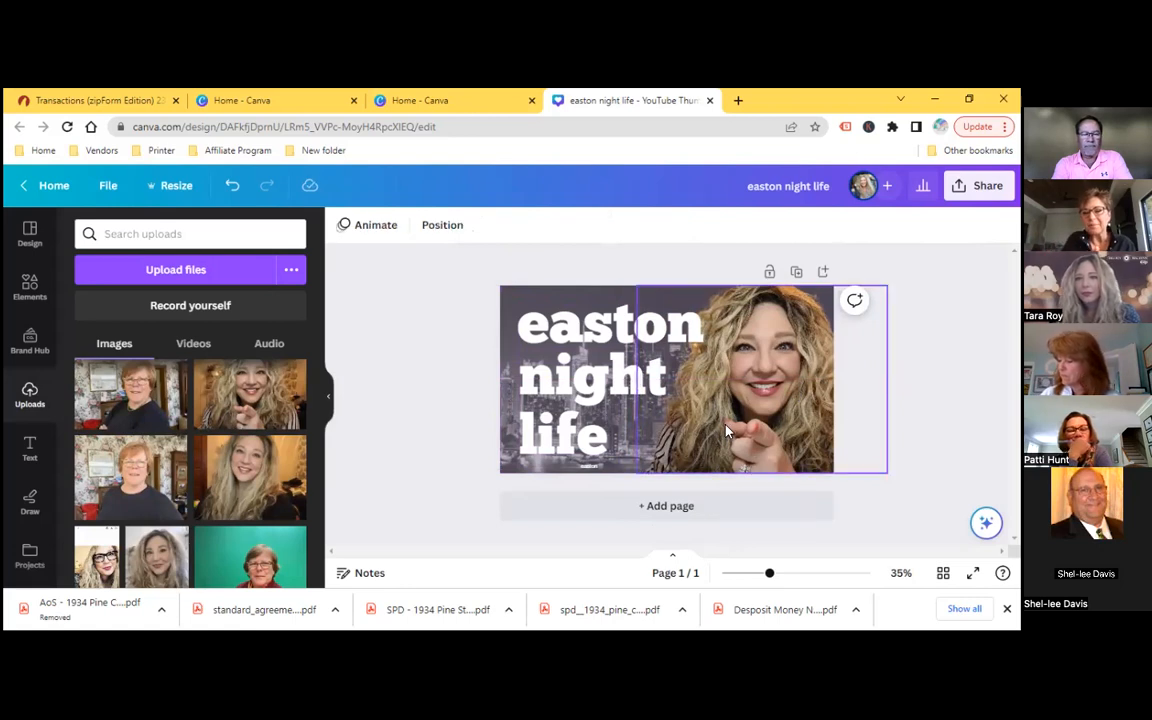
Adjust the woman's photo with brightness 10 and contrast 18.
left_click(727, 431)
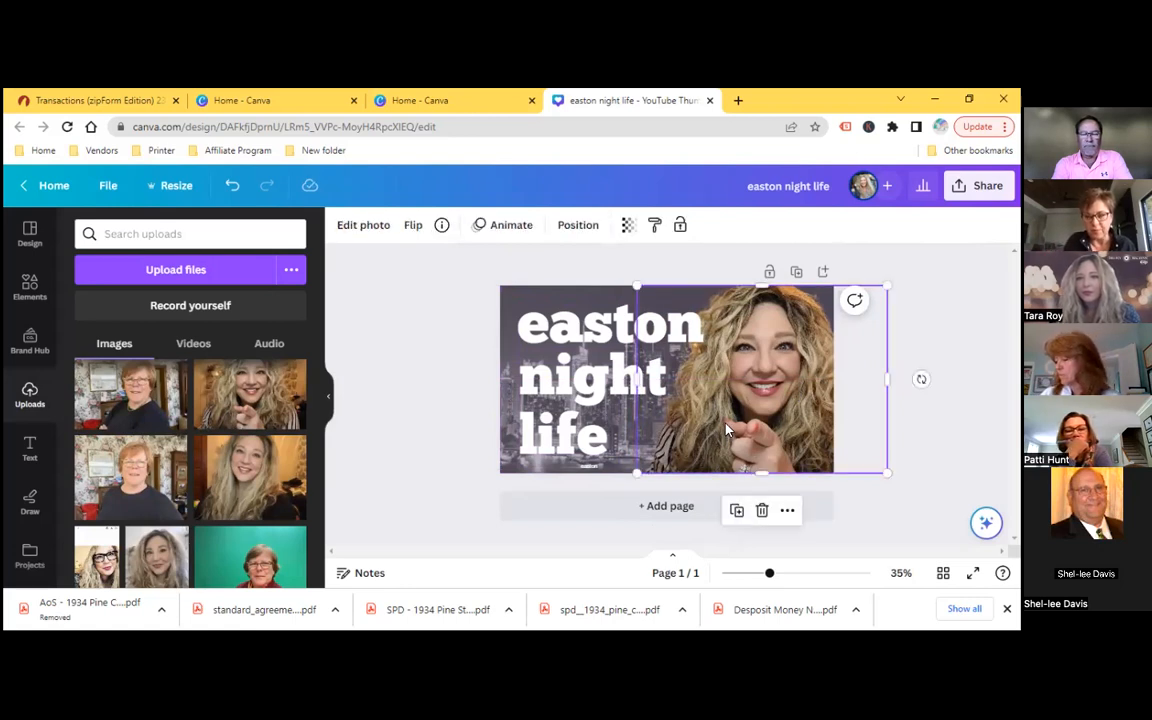
left_click(366, 226)
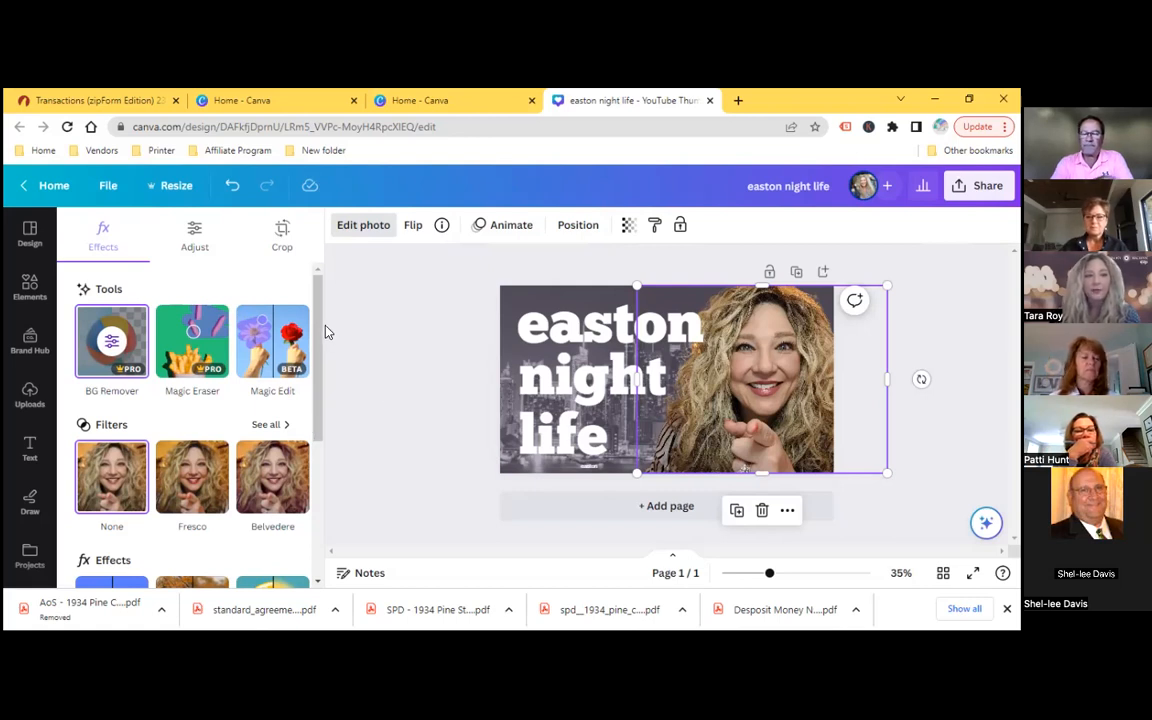
scroll(312, 330, "down", 3)
scroll(312, 330, "up", 3)
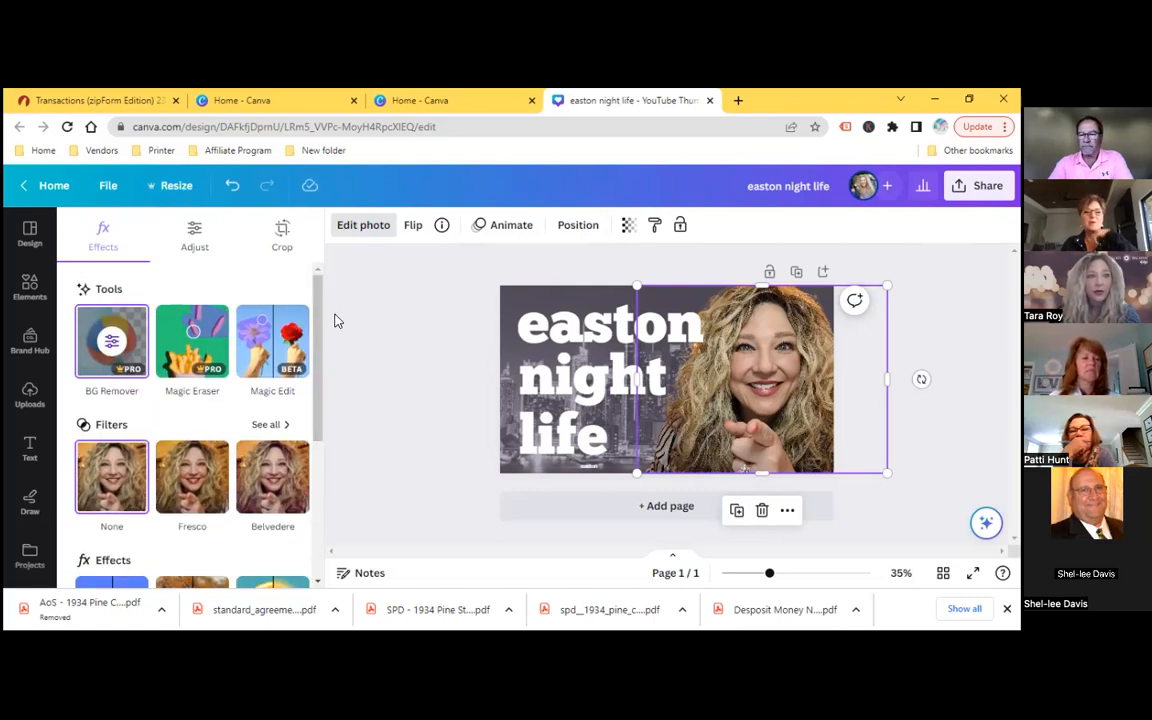
left_click(203, 235)
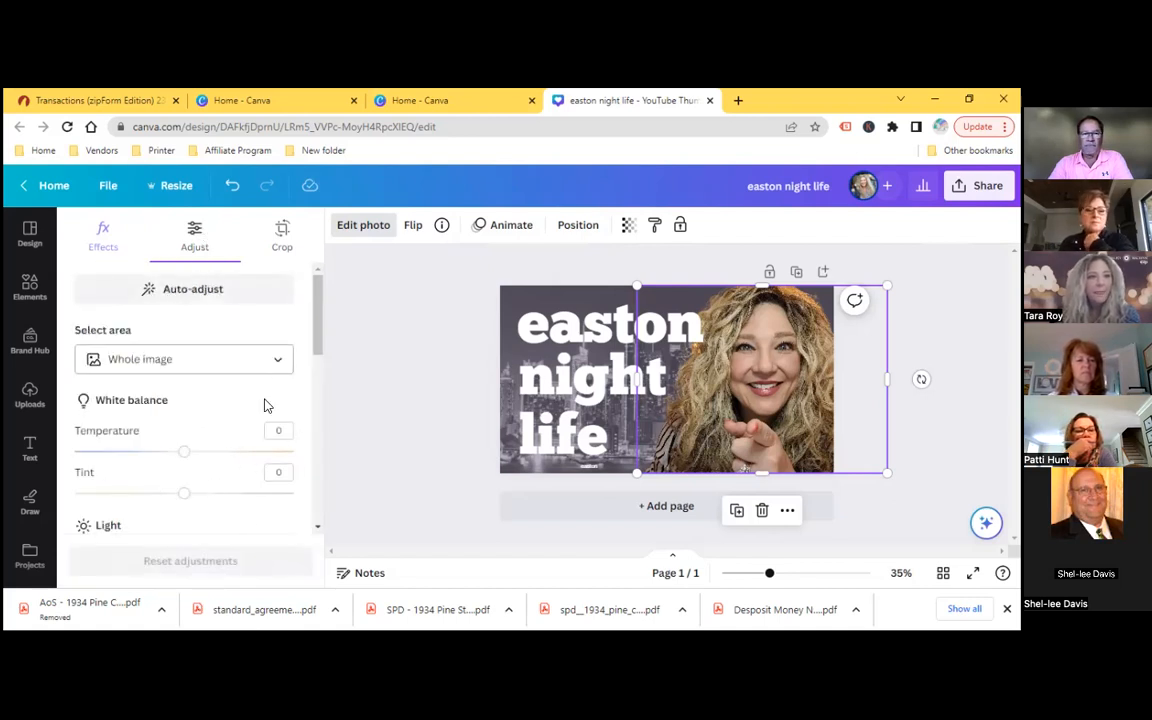
scroll(247, 460, "down", 3)
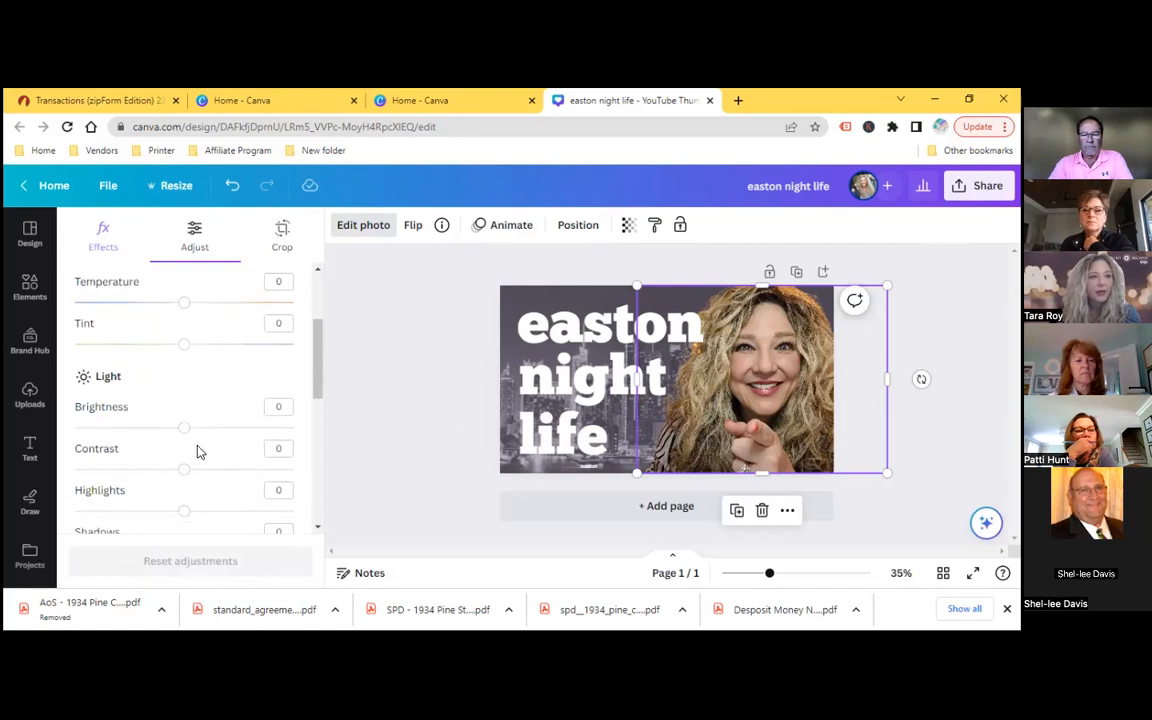
left_click_drag(184, 471, 195, 433)
scroll(208, 438, "down", 2)
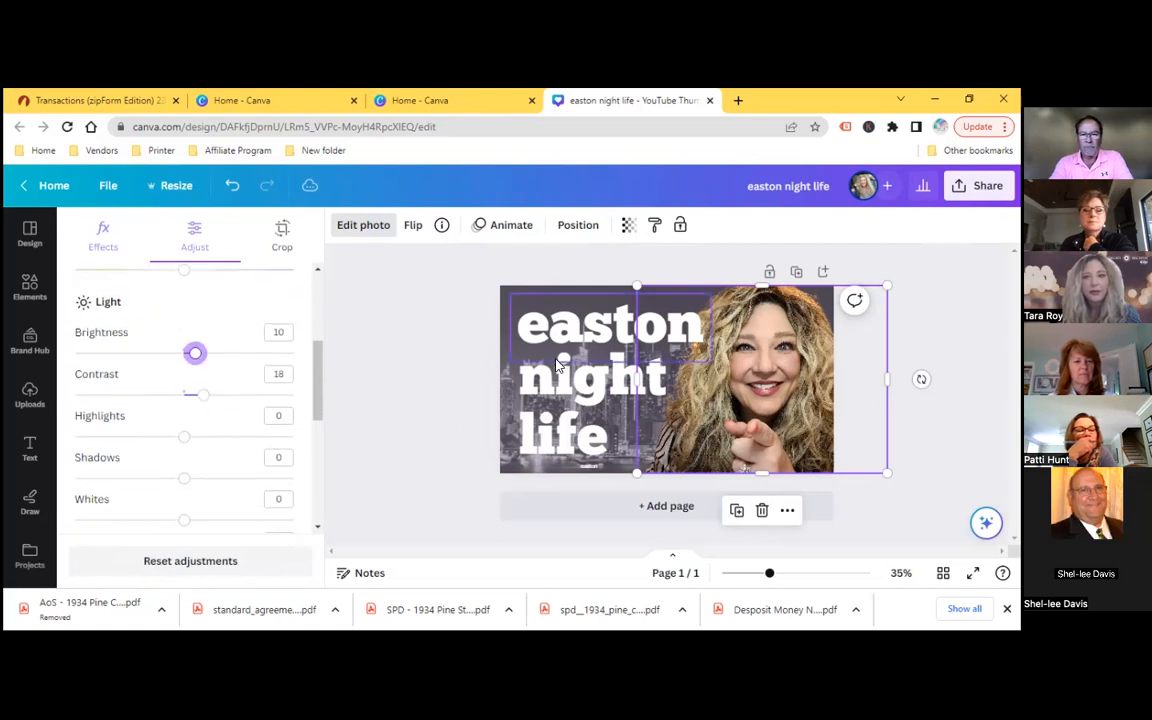
left_click(450, 371)
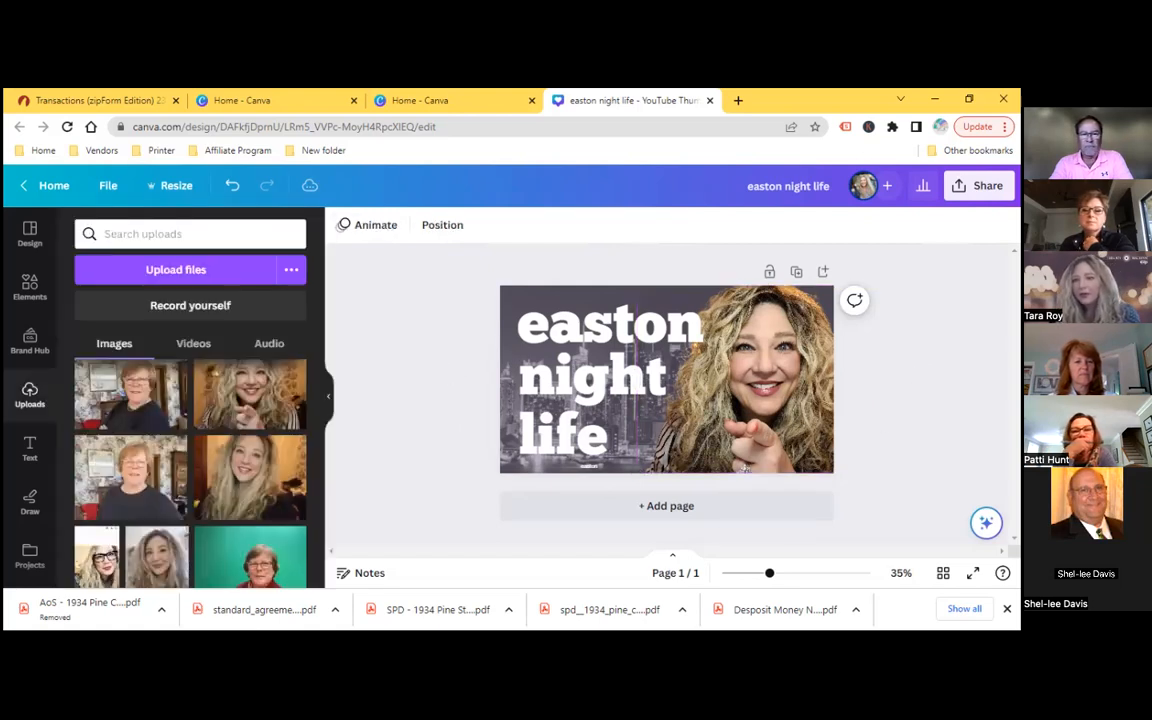
left_click(727, 395)
left_click_drag(727, 395, 767, 410)
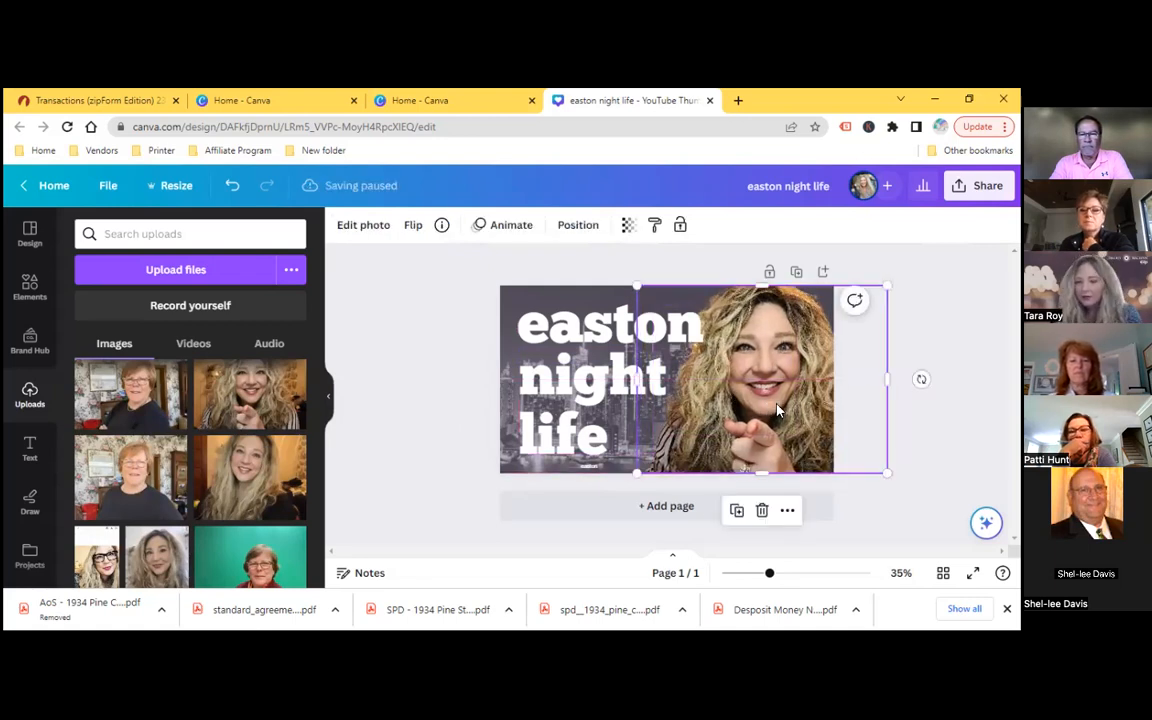
left_click(421, 348)
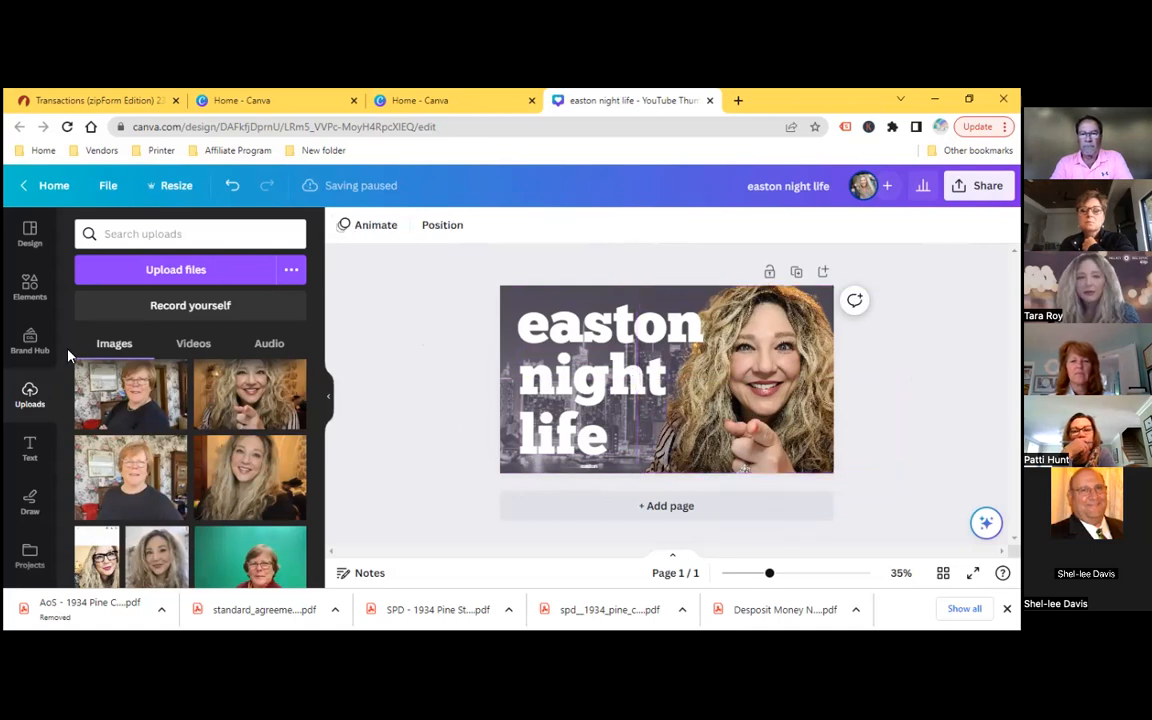
scroll(248, 462, "down", 3)
scroll(248, 462, "down", 5)
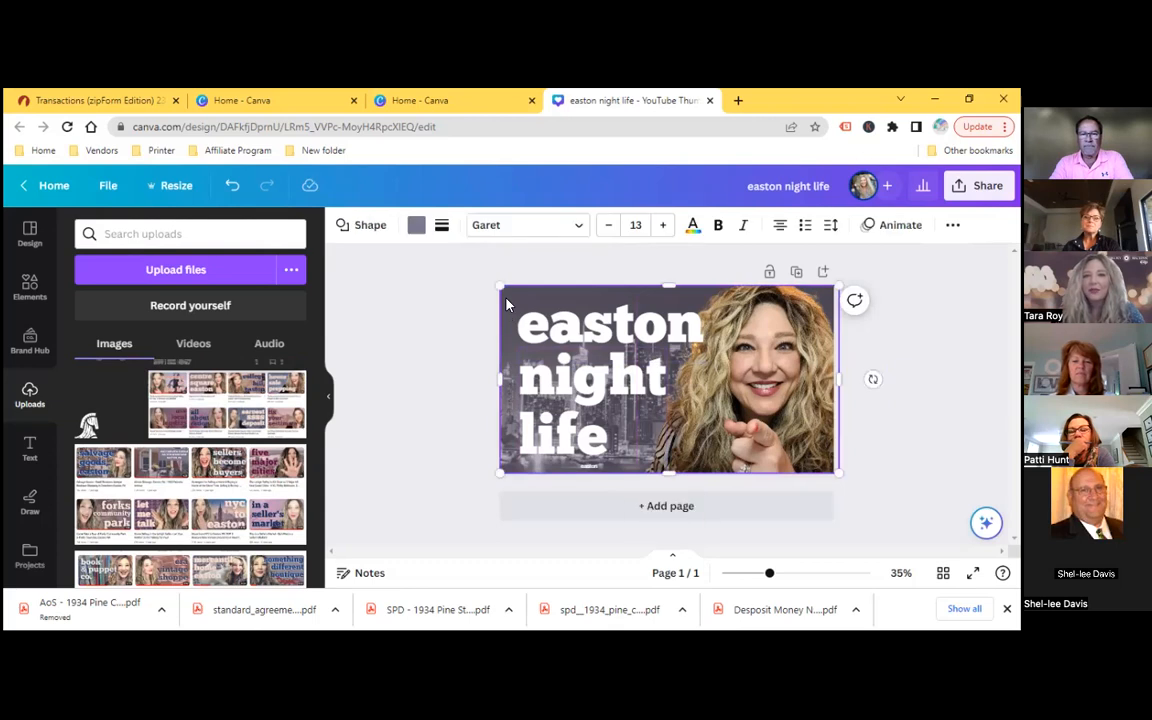
Duplicate the "easton" text, offset the copy, and colour the original with the Berkshire Hathaway burgundy from the brand kit.
left_click(553, 327)
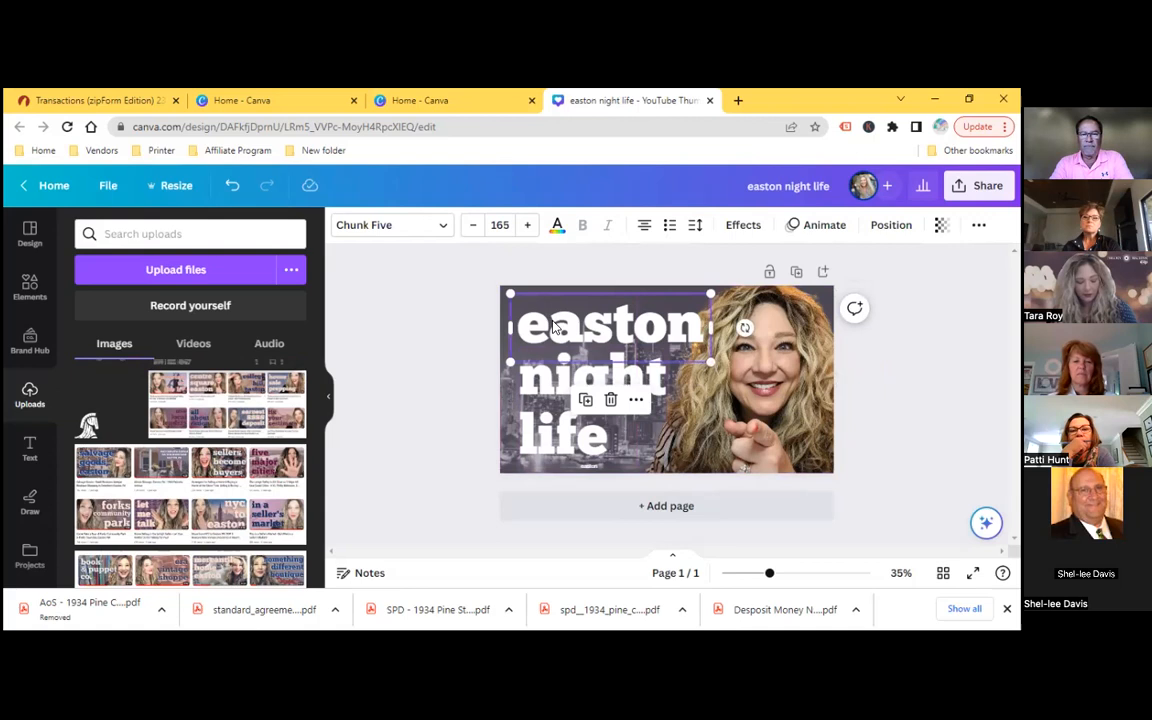
key("ctrl+d")
left_click_drag(566, 325, 585, 355)
left_click(551, 317)
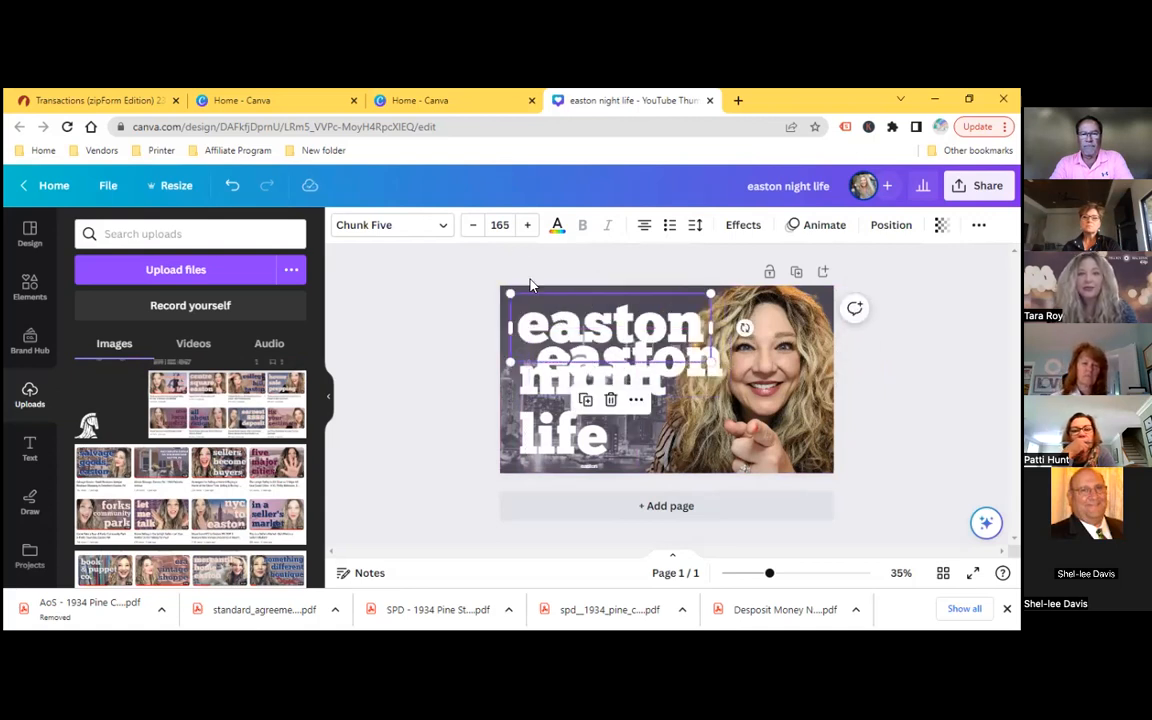
left_click(557, 225)
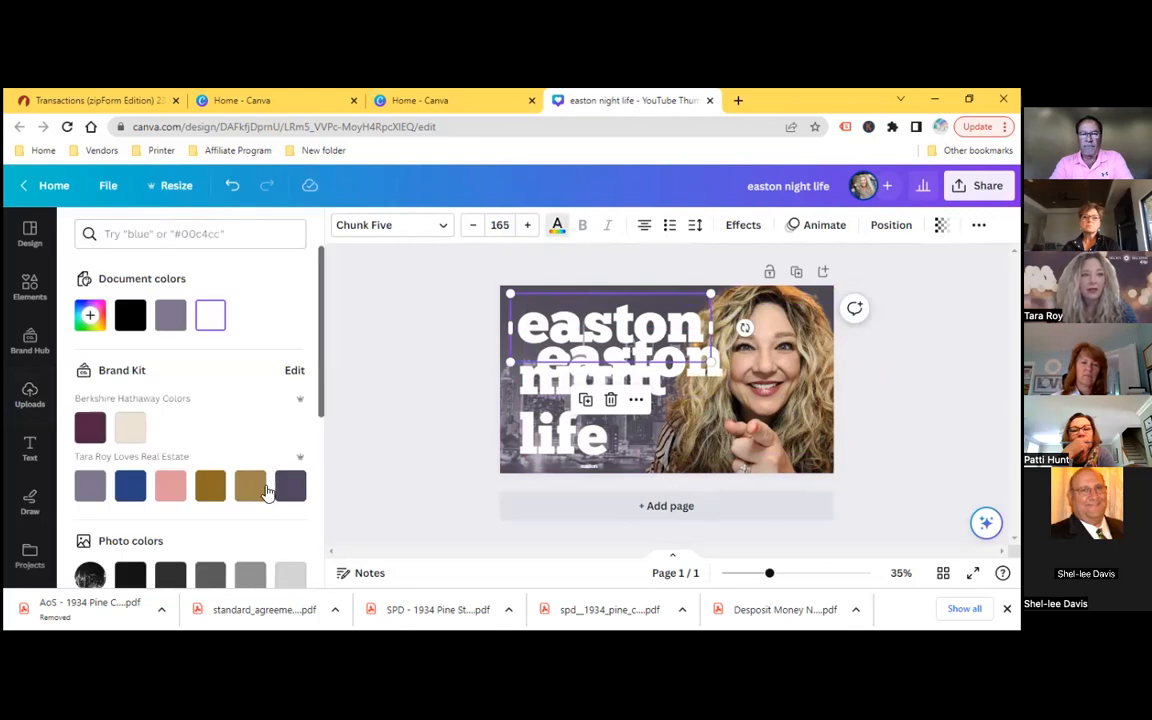
left_click(287, 487)
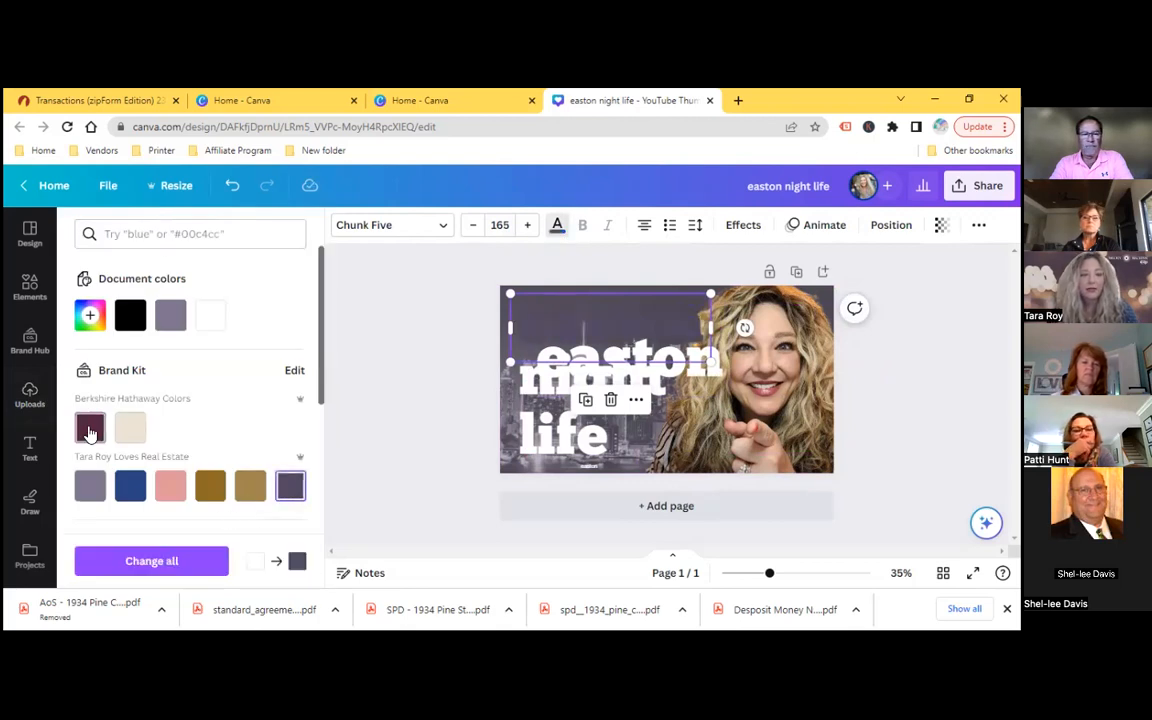
left_click(89, 427)
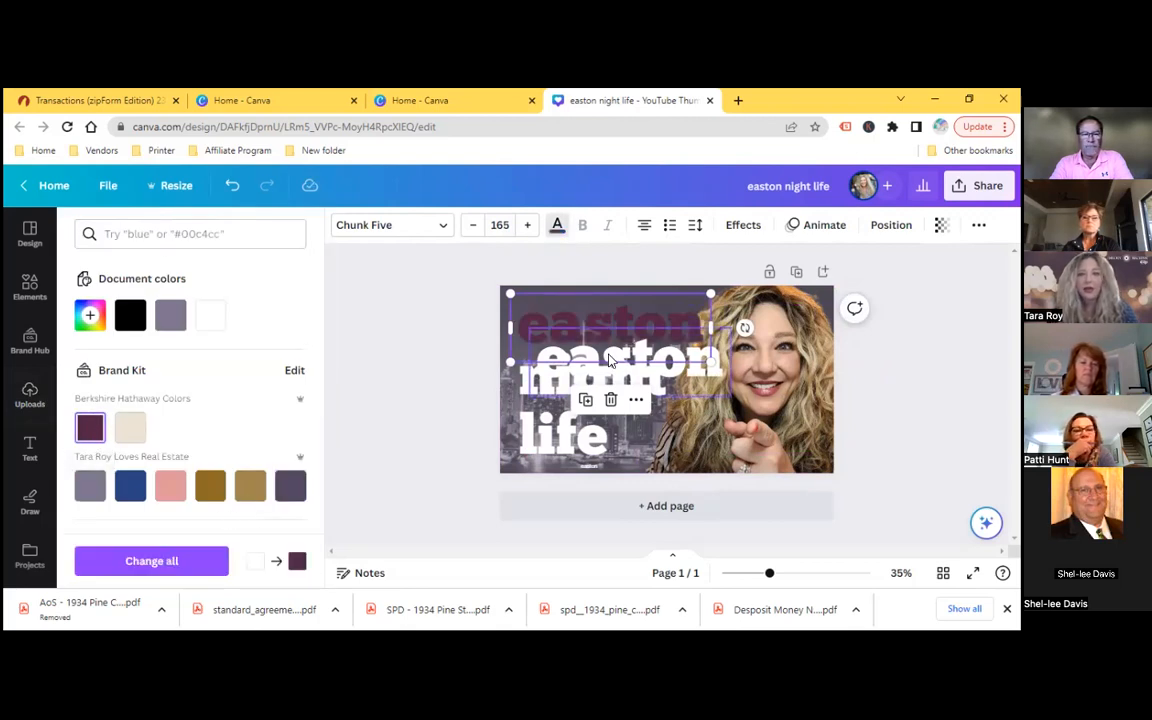
Move the white "easton" copy aside and colour the "night life" text with the same brand burgundy.
left_click(703, 380)
left_click_drag(703, 380, 762, 389)
left_click(565, 428)
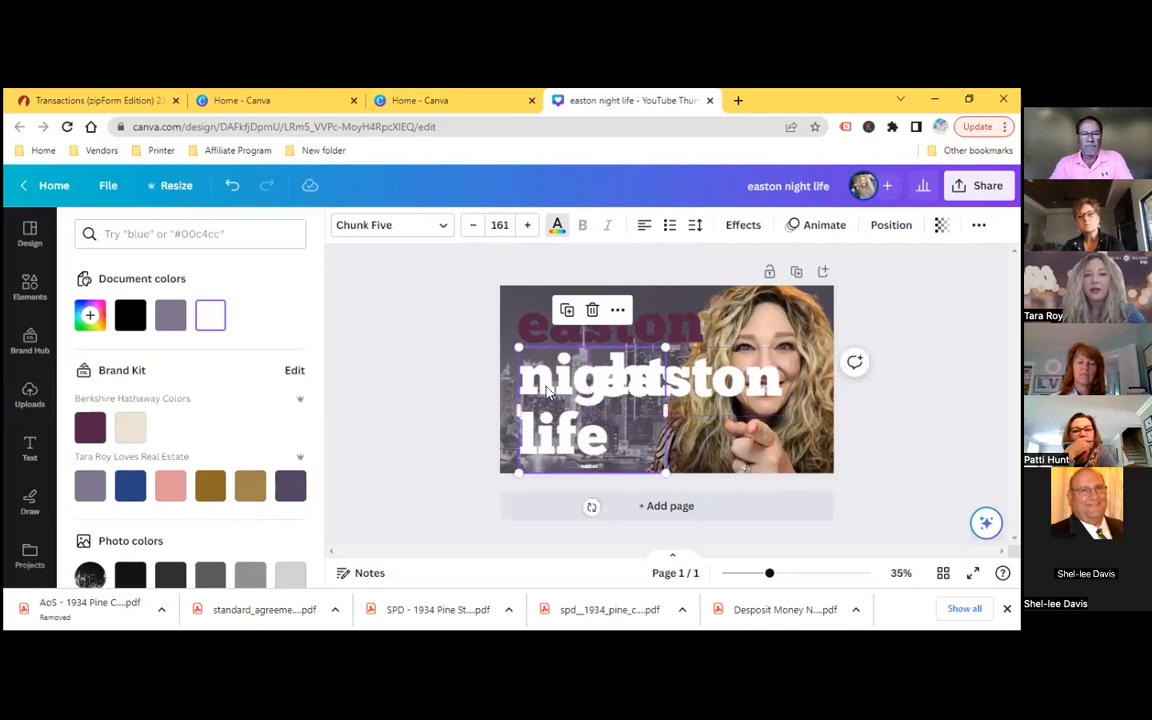
left_click(90, 427)
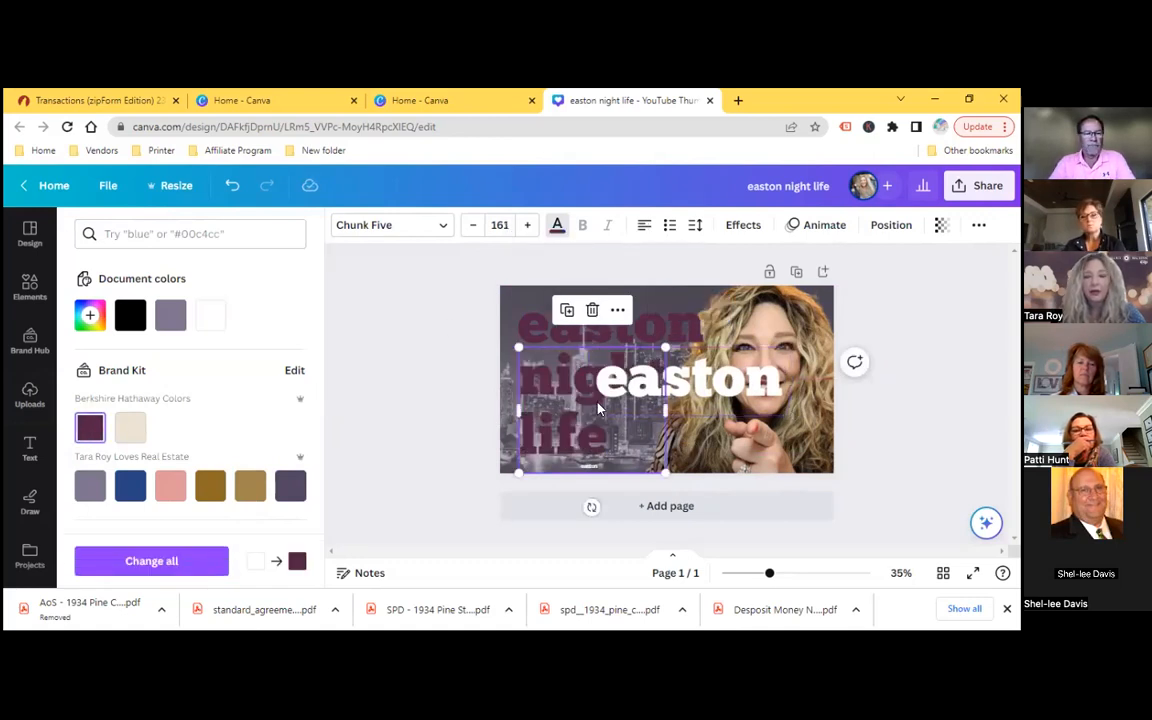
Overlay copies of "easton" and "night life" on their burgundy originals and colour both copies with the brand kit's pink.
left_click_drag(697, 388, 620, 326)
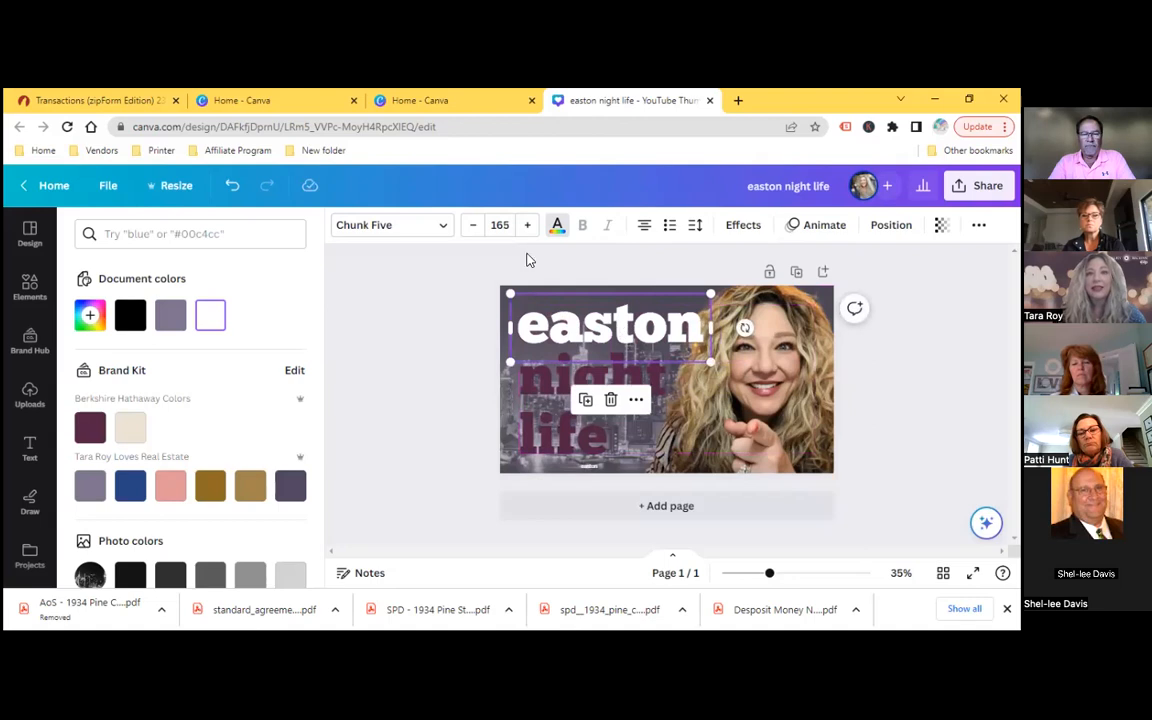
left_click(166, 492)
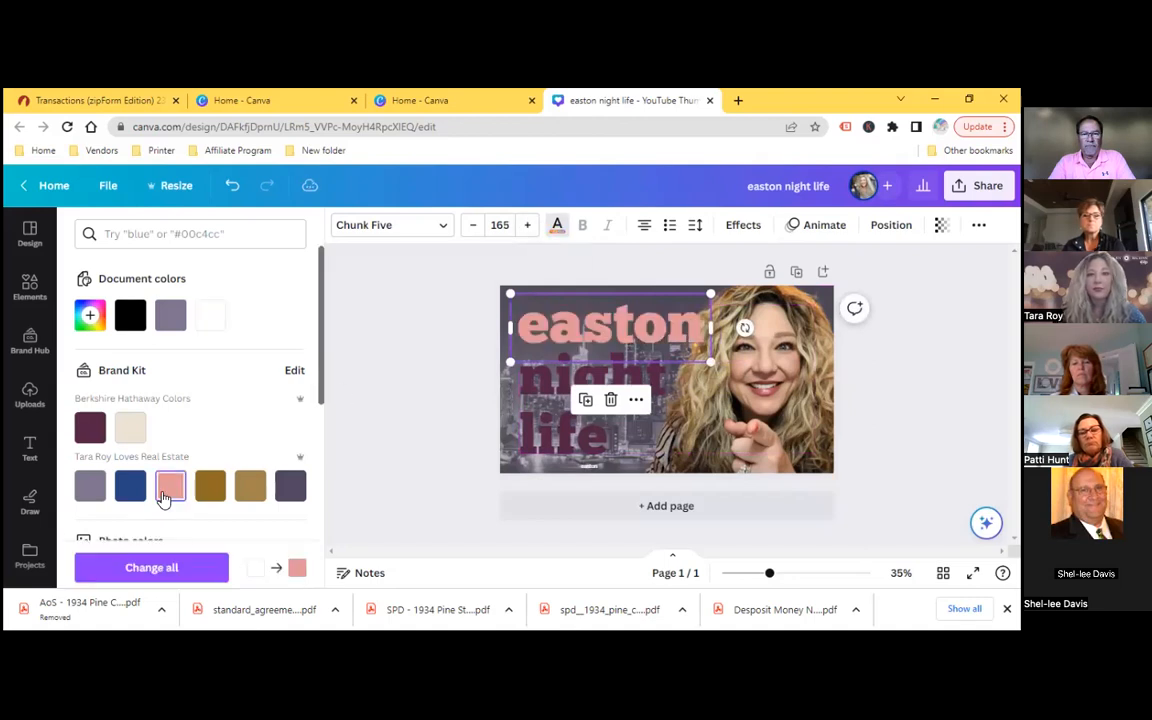
left_click(524, 392)
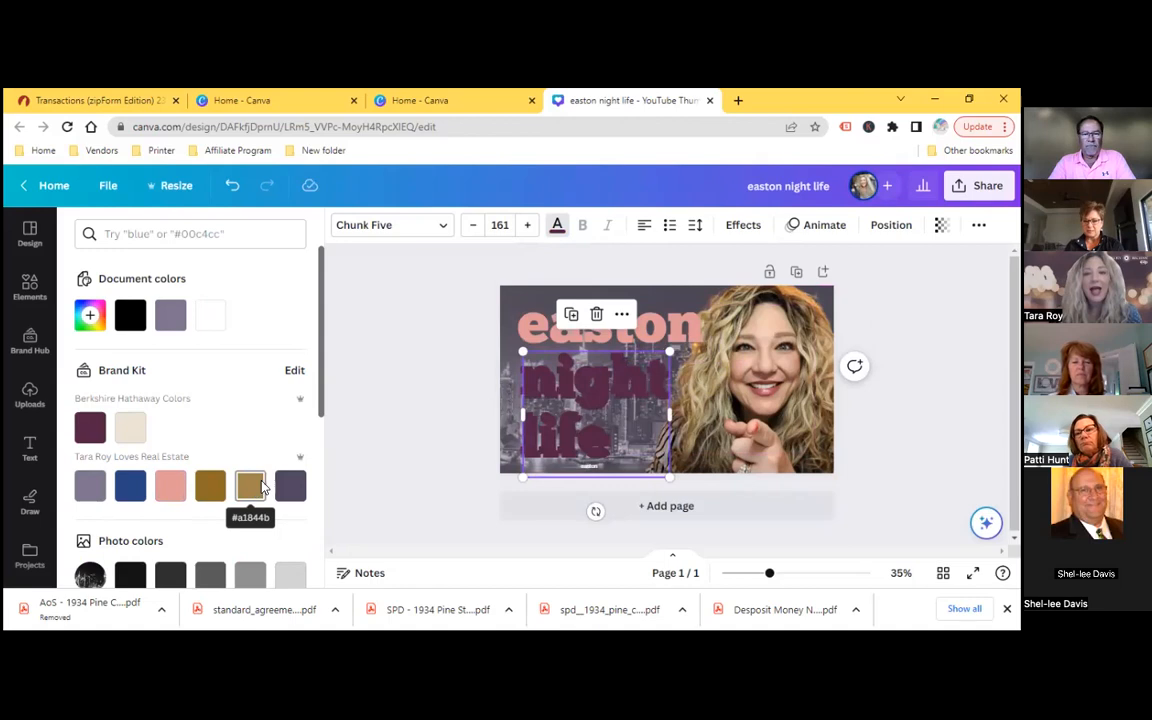
left_click_drag(591, 431, 574, 430)
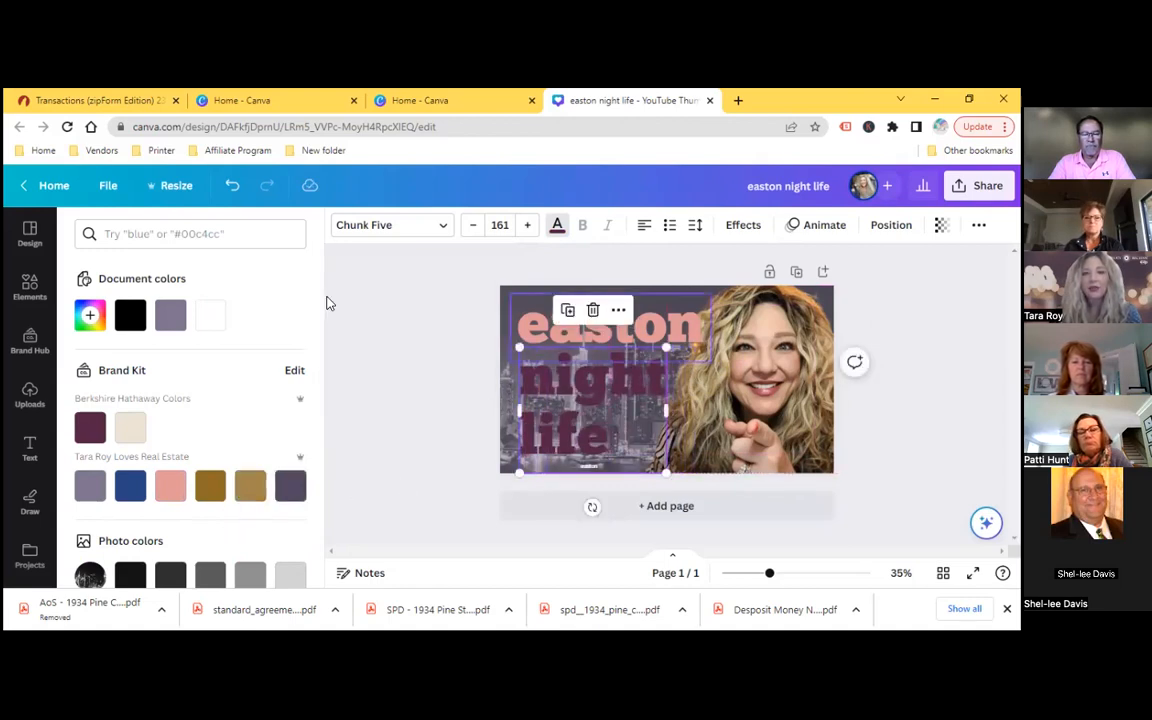
left_click(170, 485)
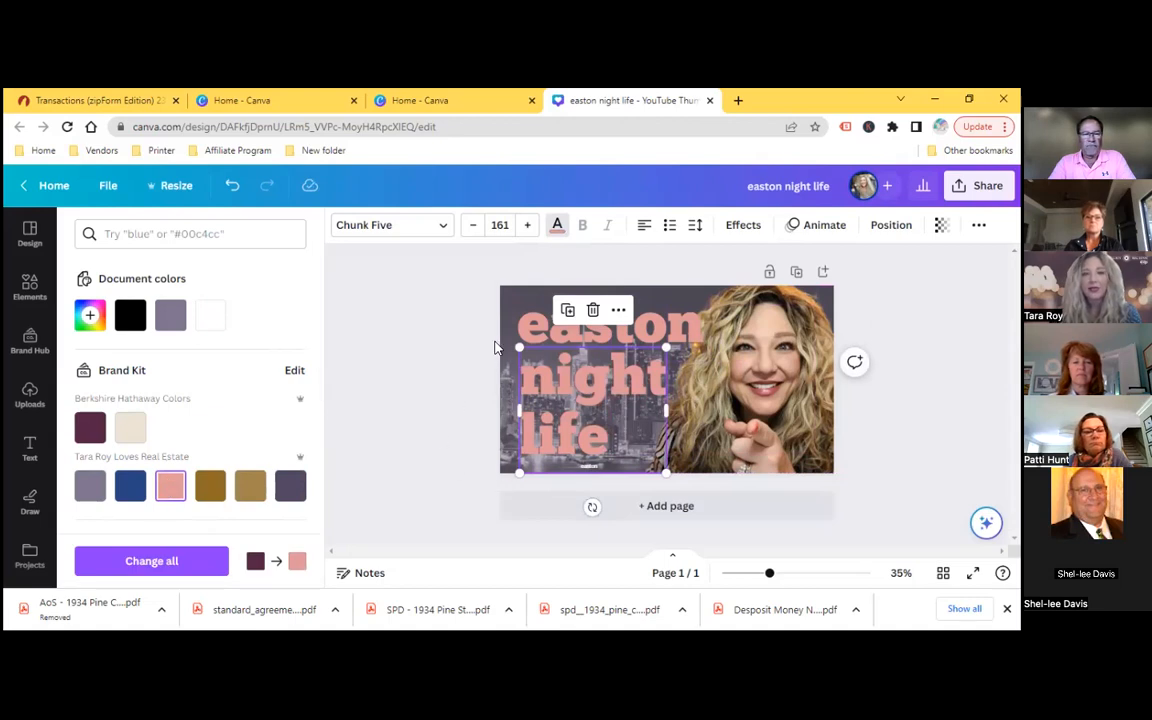
Nudge the pink "easton" text slightly up and to the right so its burgundy original shows as a shadow.
left_click(528, 337)
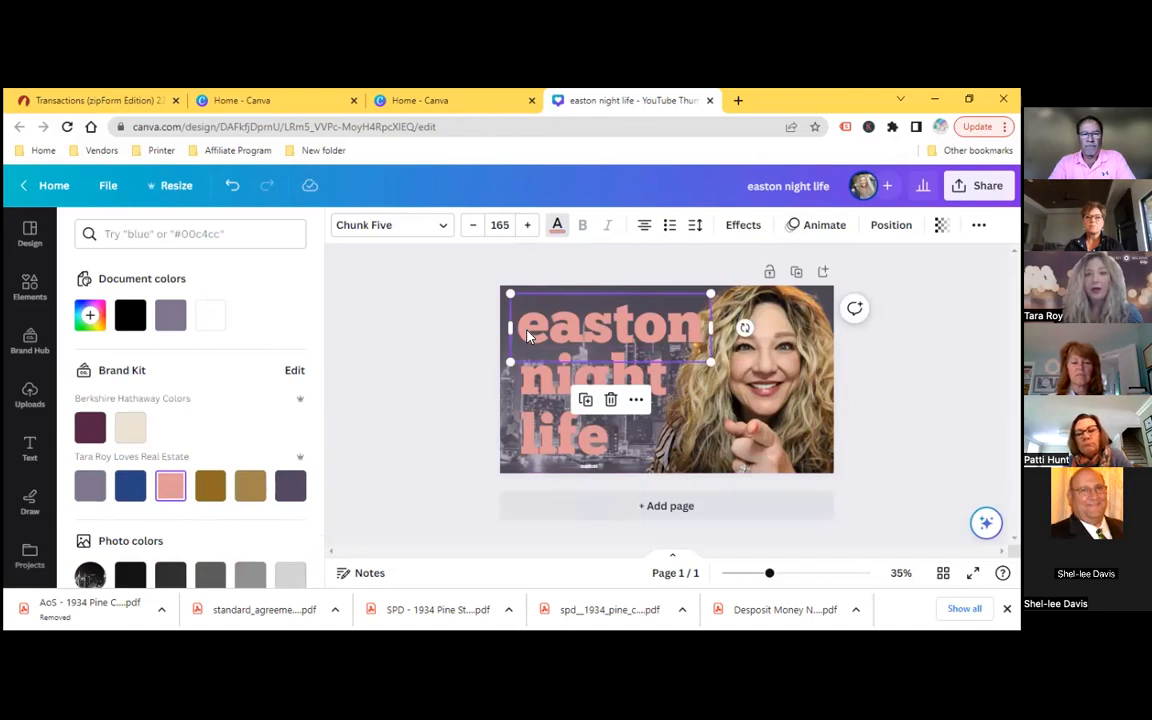
key("Right")
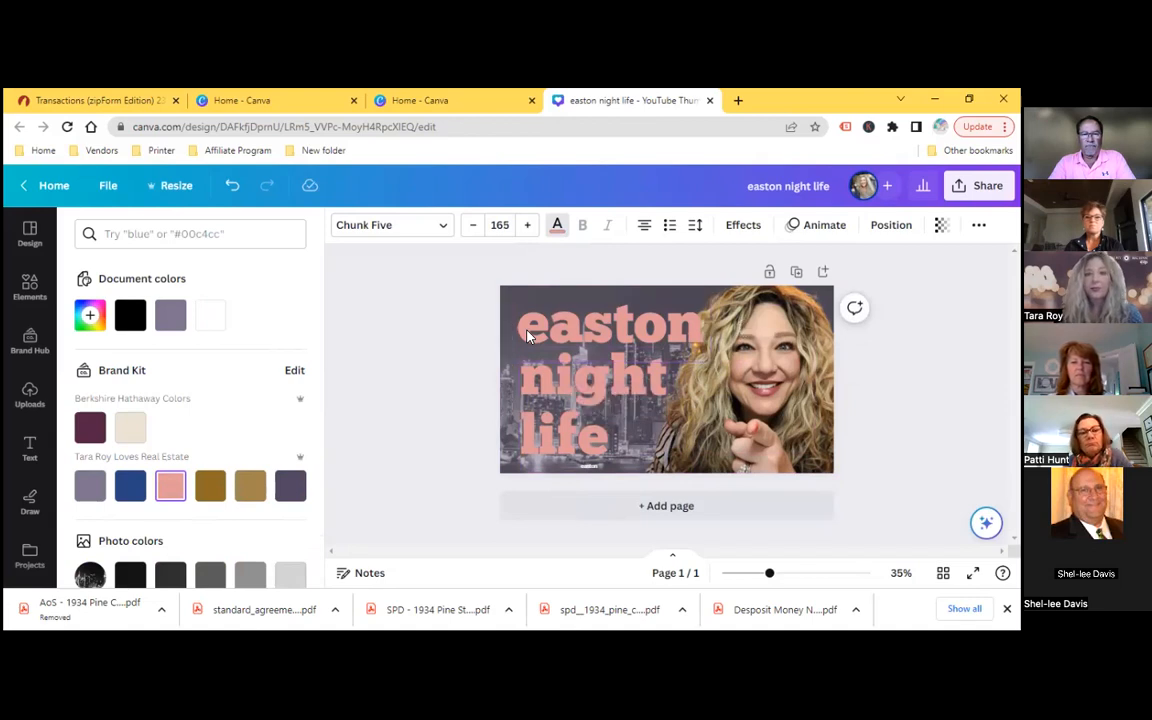
double_click(609, 336)
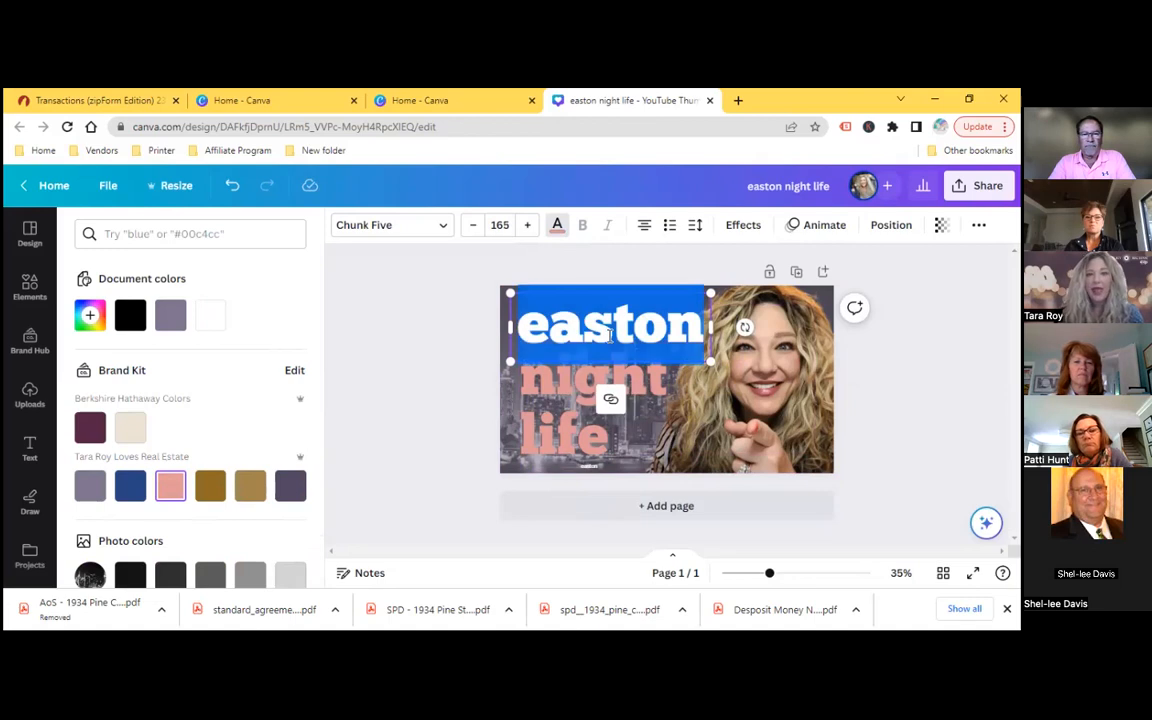
left_click(460, 341)
left_click(548, 342)
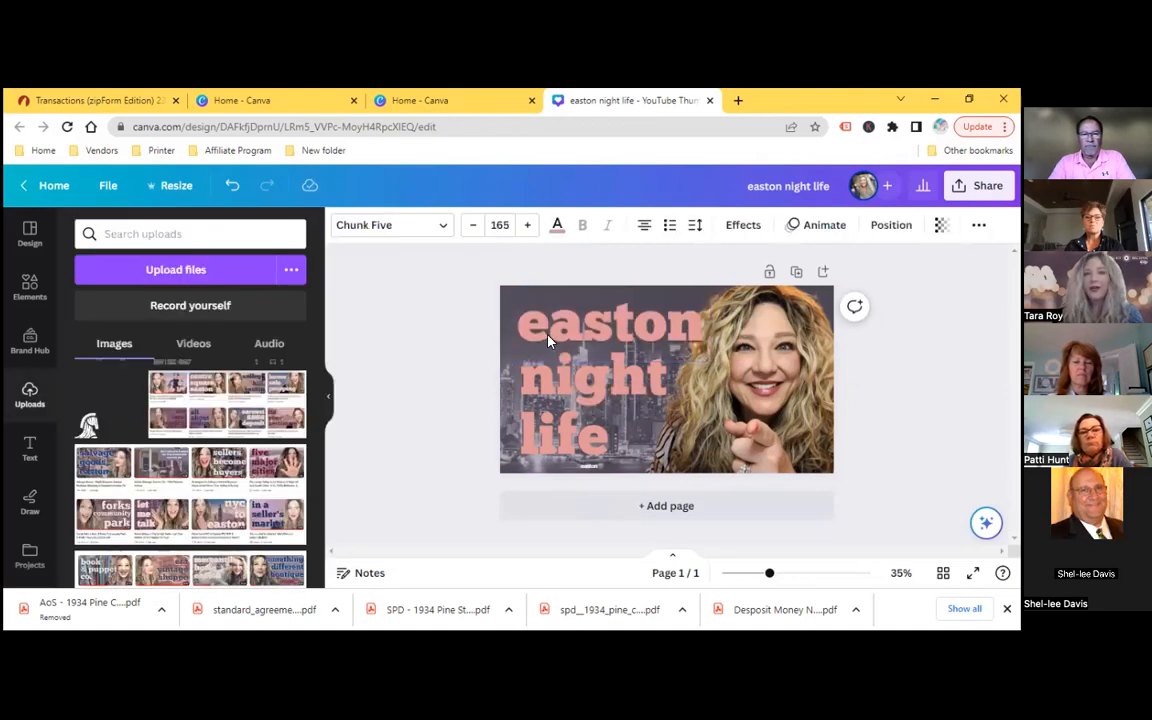
left_click(548, 341)
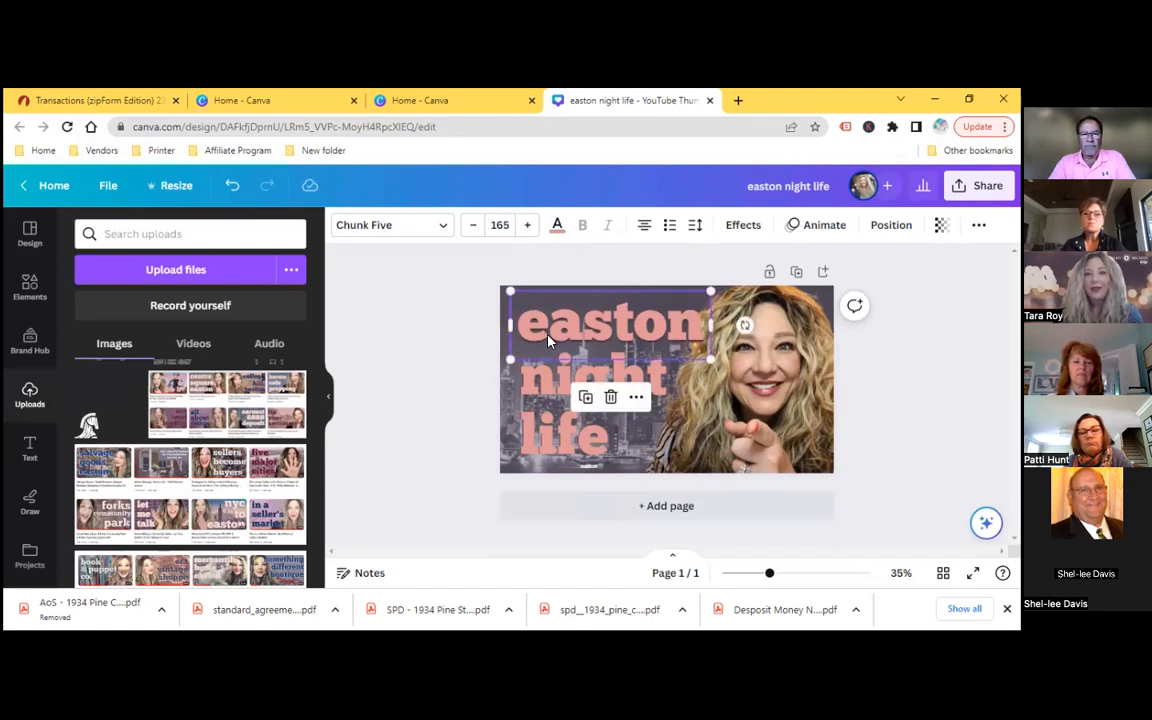
key("Right")
key("Right")
key("Right")
key("Right")
key("Right")
key("Right")
key("Right")
key("Right")
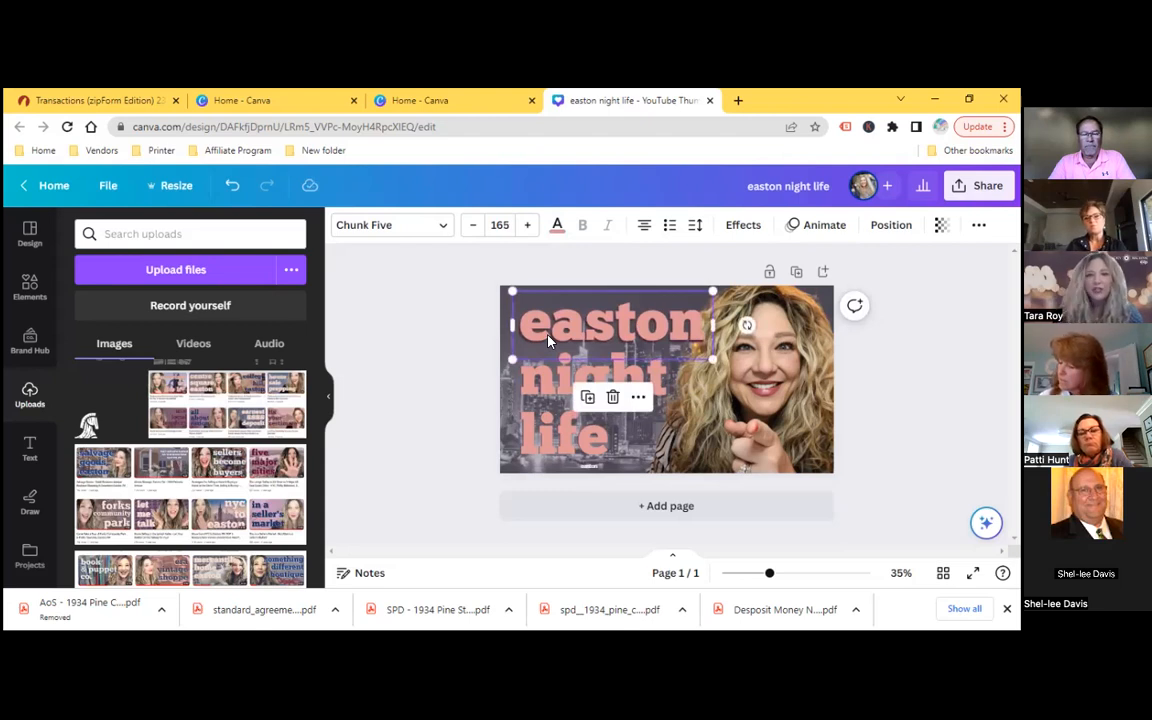
Nudge the pink "night life" text slightly up and to the right so its burgundy original shows as a shadow.
left_click(545, 420)
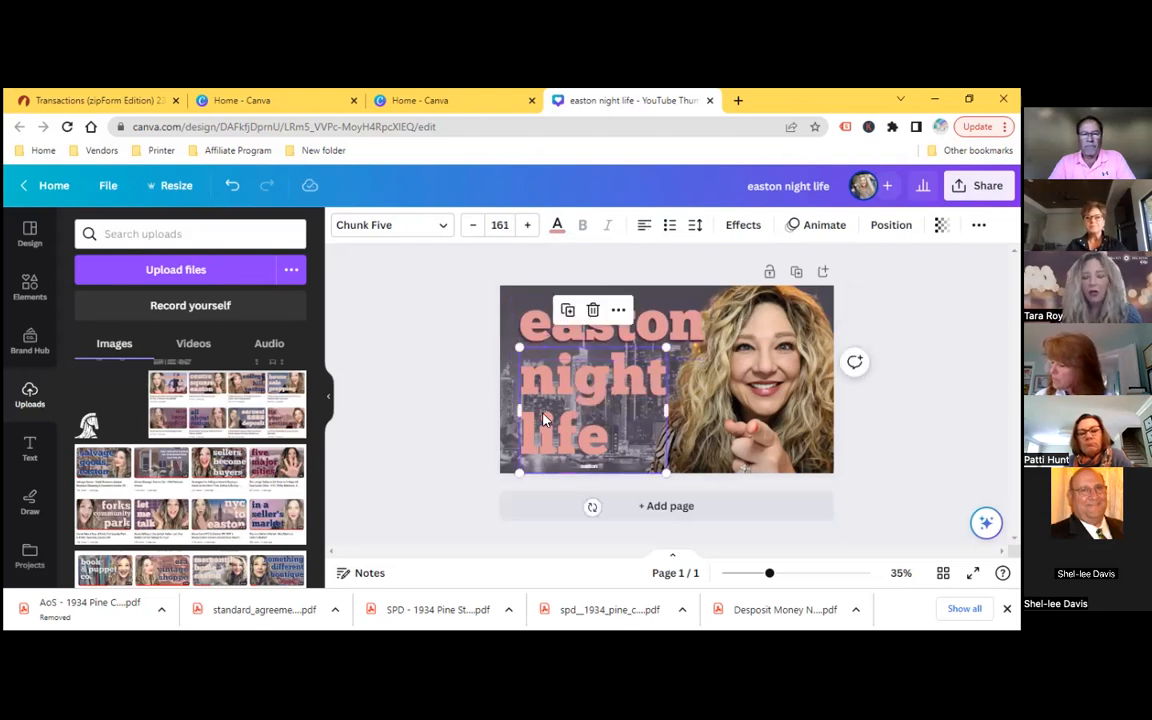
key("Up")
key("Up")
key("Up")
key("Up")
key("Up")
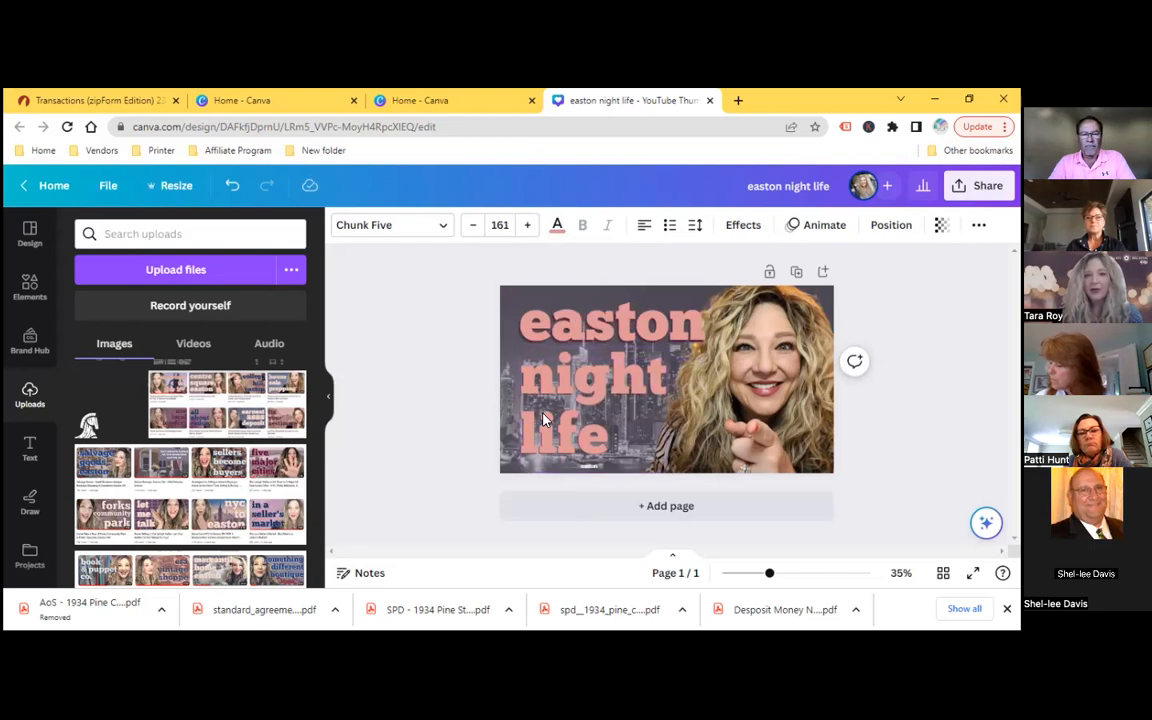
key("Right")
key("Right")
key("Right")
key("Right")
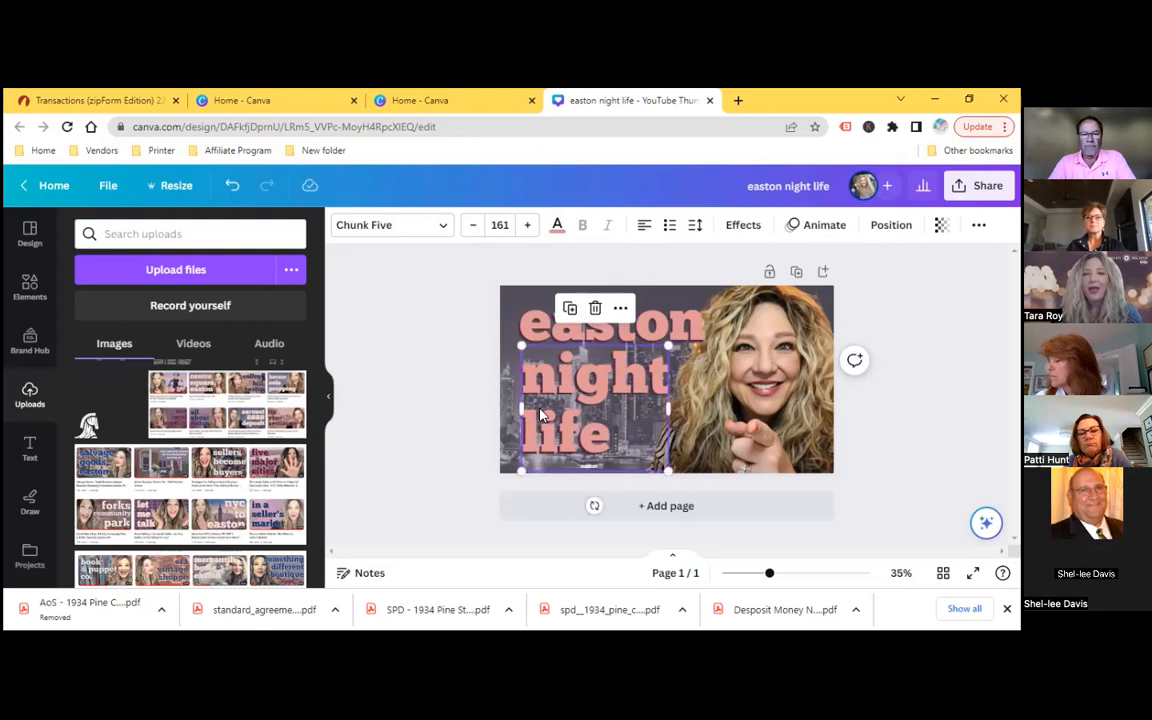
Recolour the pink "easton" and "night life" texts with the cream from the Berkshire Hathaway brand colours.
left_click(534, 329)
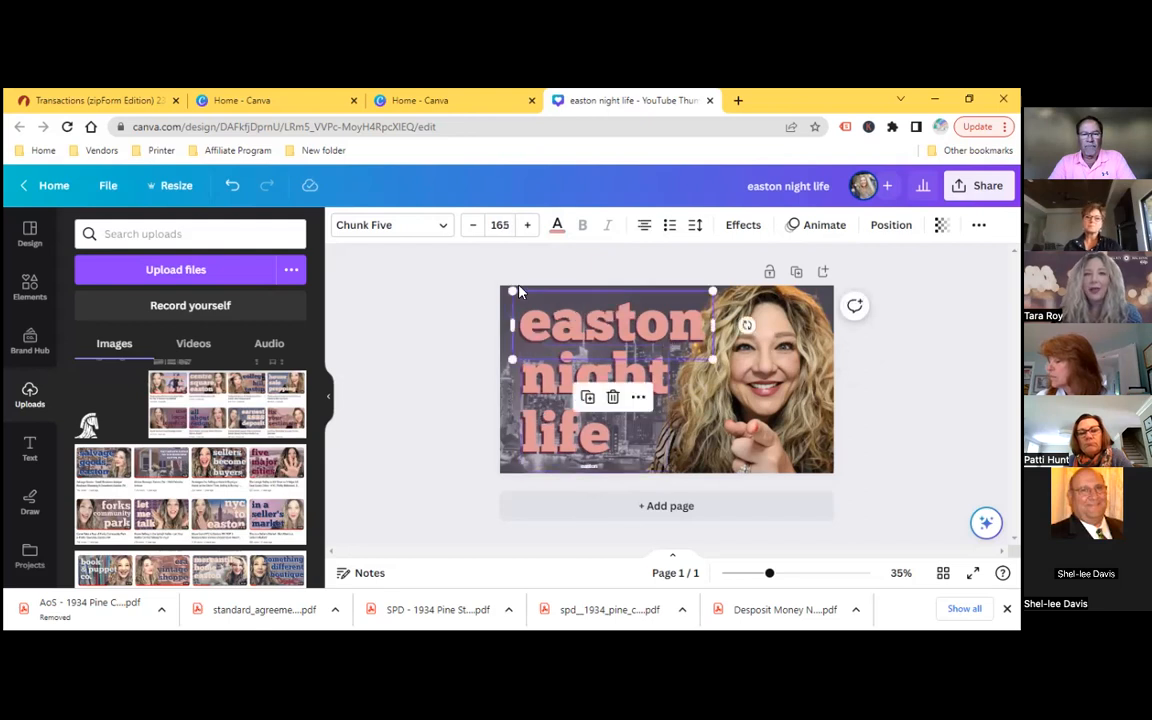
left_click(557, 225)
left_click(130, 427)
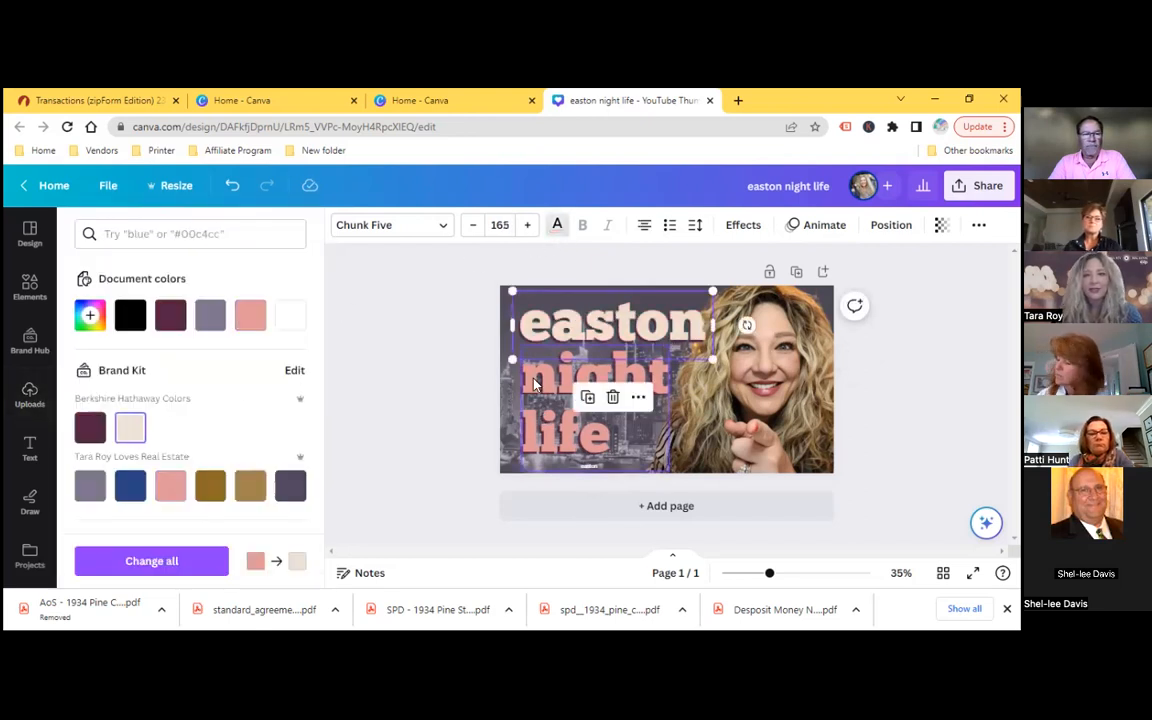
left_click(132, 425)
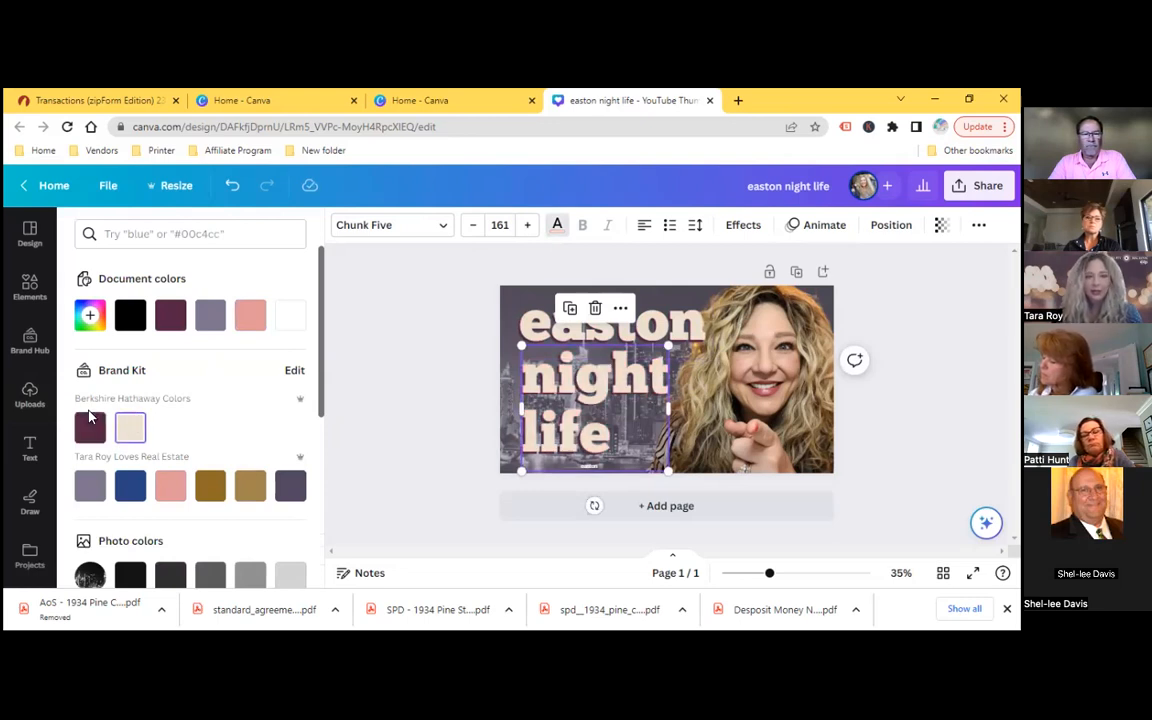
left_click(391, 338)
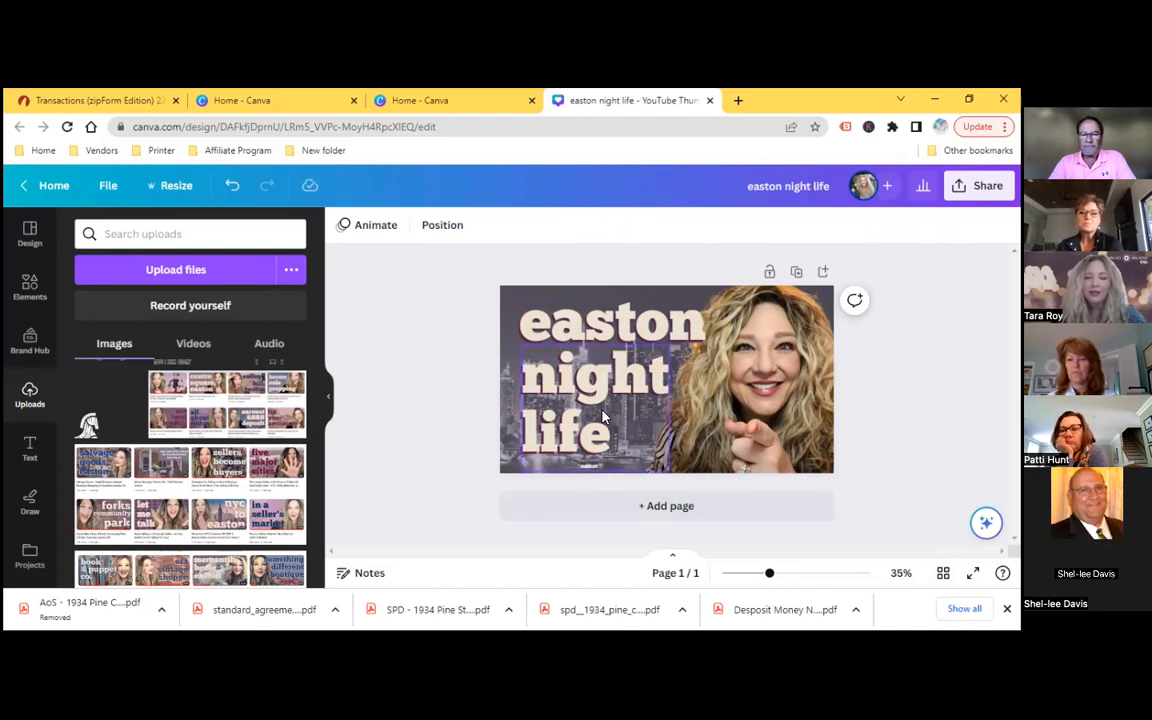
Move the cream "night life" text aside over the portrait, then enlarge the burgundy original to size 192 and reposition it.
left_click_drag(580, 413, 712, 439)
left_click(520, 418)
left_click_drag(520, 351, 489, 322)
left_click_drag(541, 380, 565, 391)
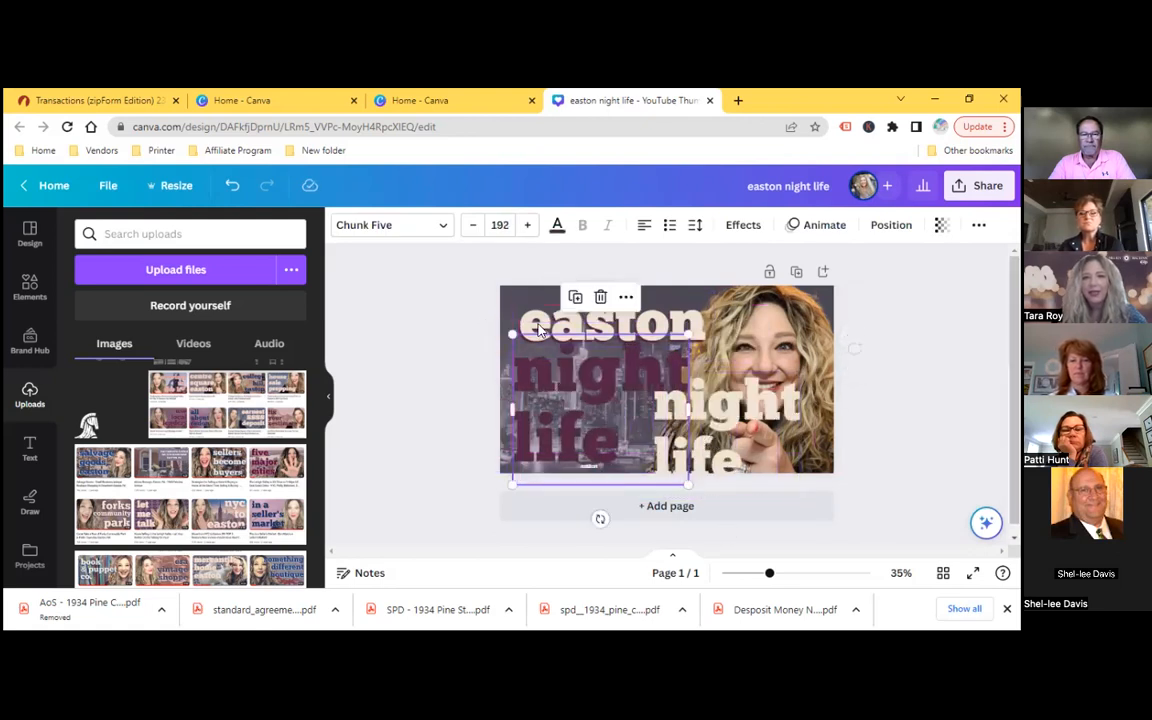
Move the cream "easton" text aside, enlarge the burgundy original to size 193 and place it in the thumbnail's upper-left corner.
left_click(559, 323)
left_click_drag(562, 327, 711, 373)
left_click(517, 326)
left_click_drag(511, 291, 496, 265)
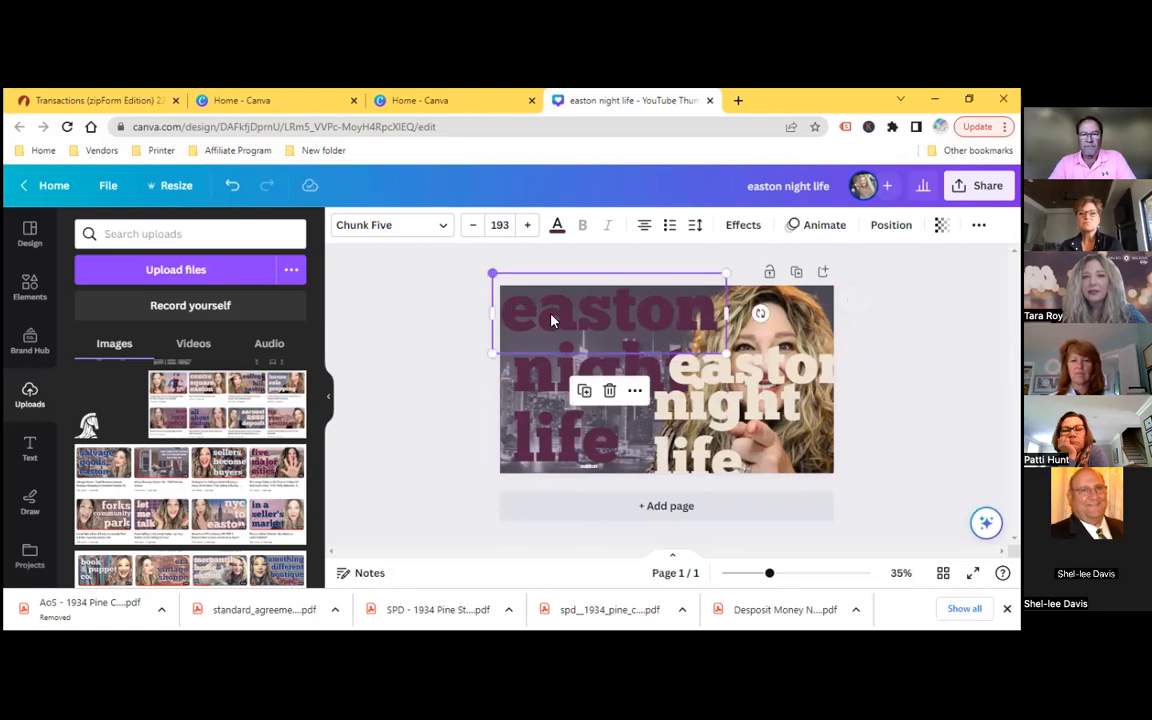
left_click_drag(556, 316, 554, 318)
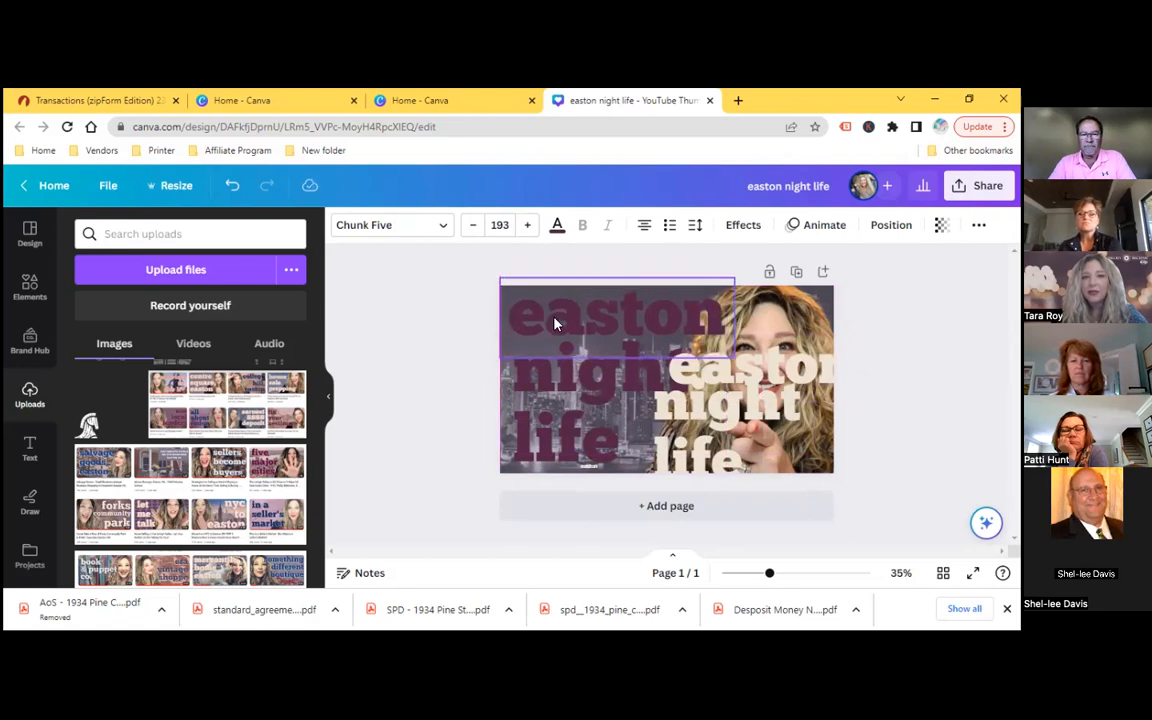
left_click(702, 408)
left_click(540, 312)
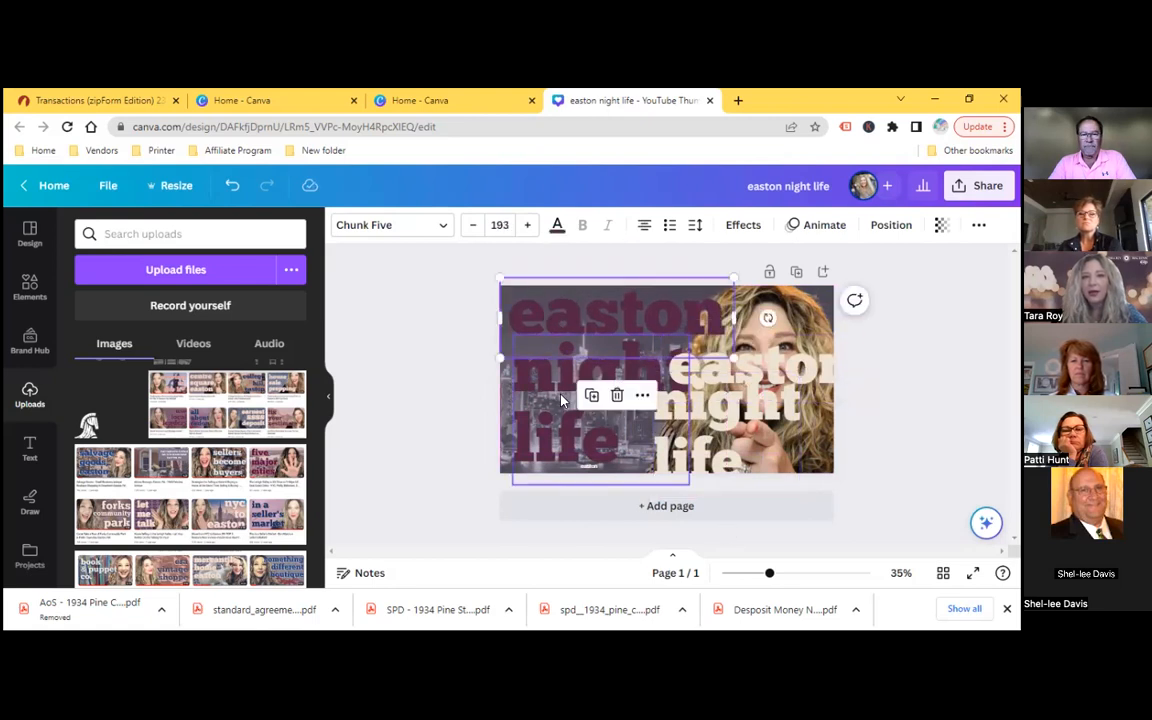
Shrink the burgundy "night life" text slightly and reposition it beneath the burgundy "easton".
left_click(504, 355)
left_click_drag(513, 333, 524, 344)
left_click_drag(551, 383, 541, 379)
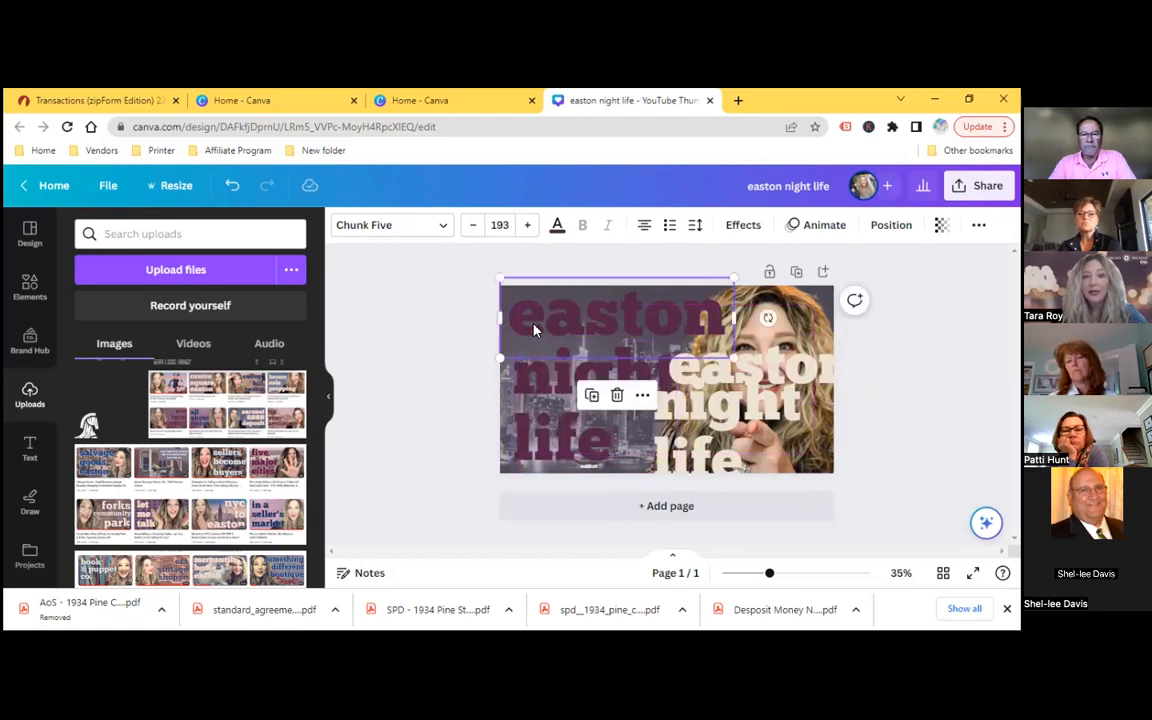
Set the burgundy "easton" text to font size 179 and align it above "night life".
left_click(528, 330)
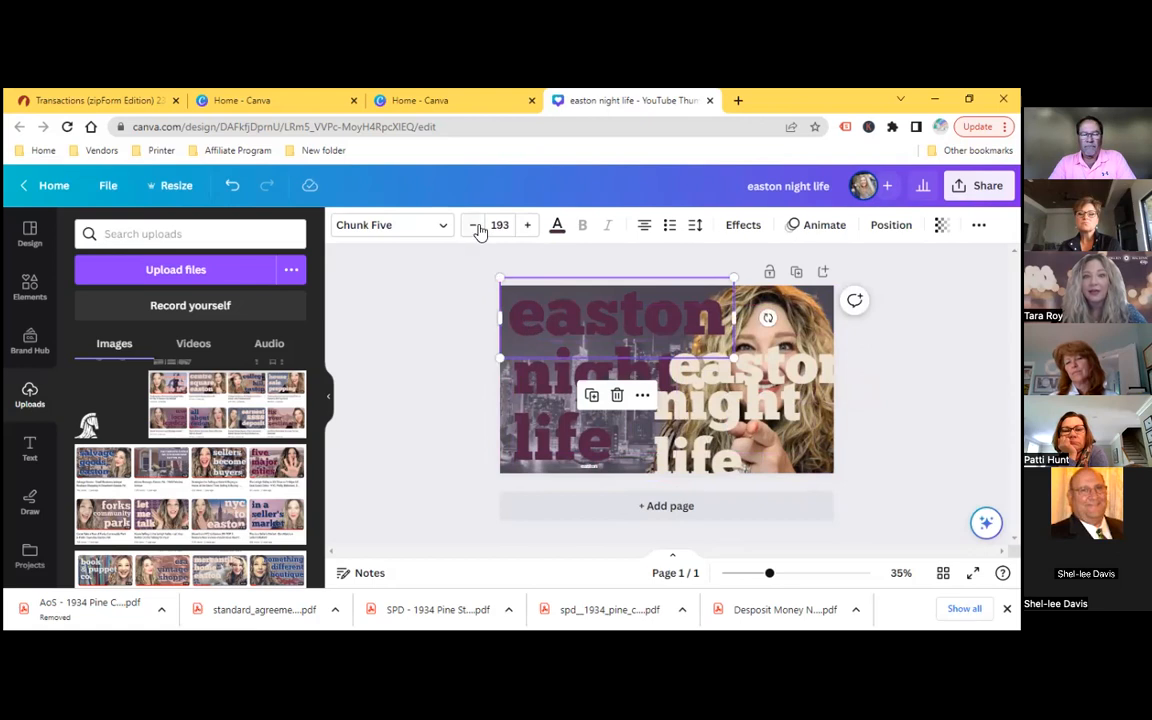
left_click(500, 224)
type("179")
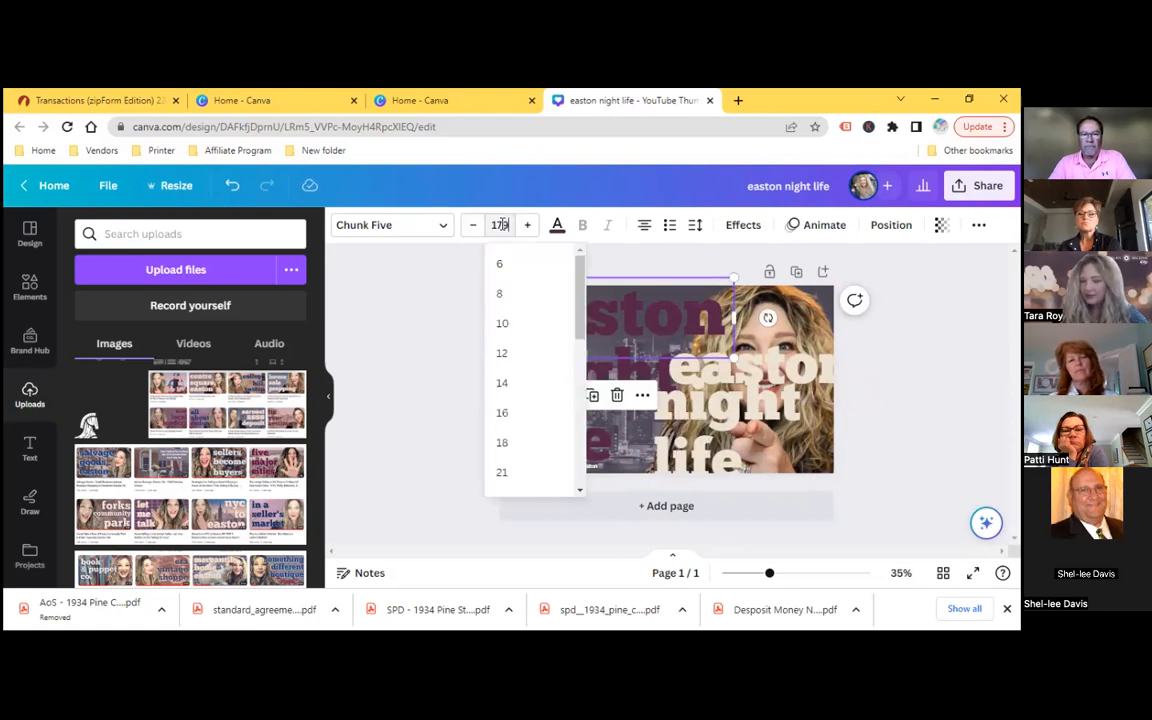
key("Return")
left_click_drag(580, 314, 573, 314)
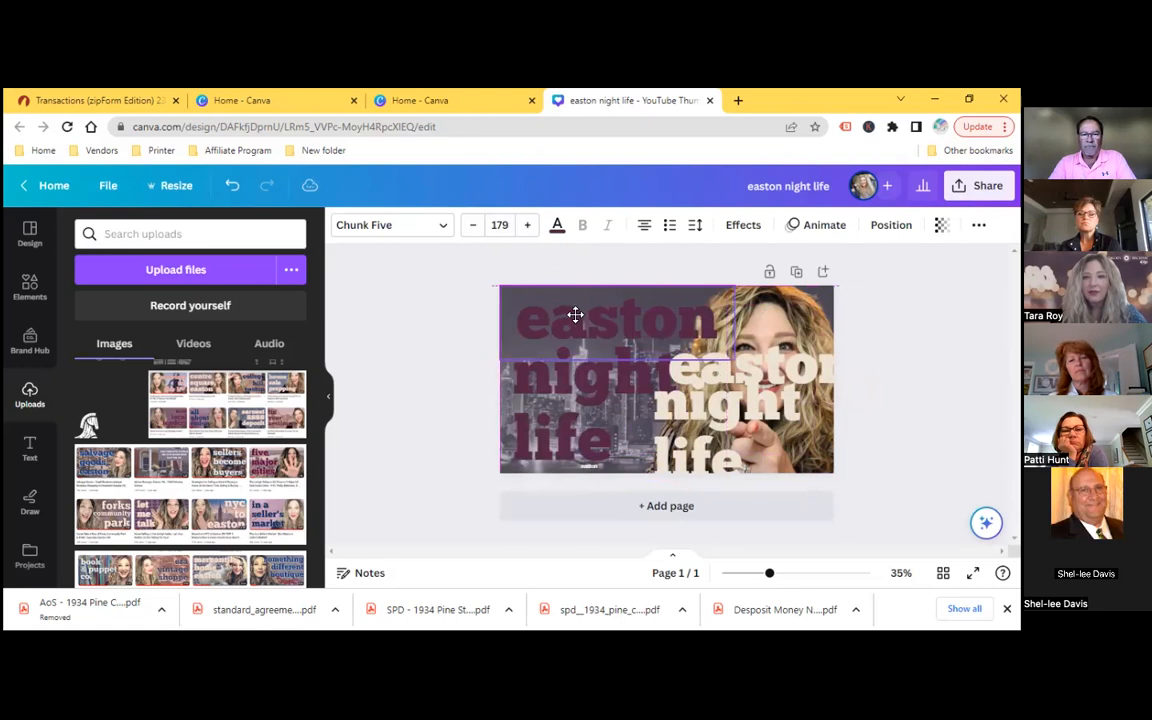
Set the cream "night life" text to font size 179 and place it over its burgundy original.
left_click(767, 378)
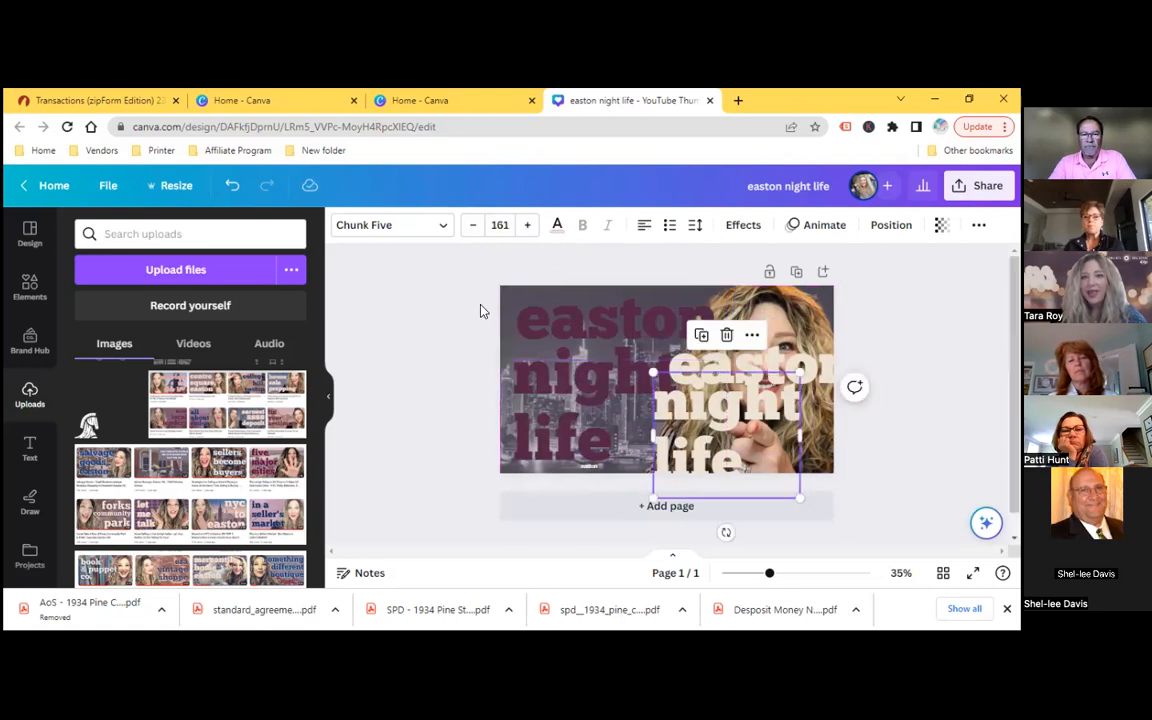
left_click(500, 226)
type("179")
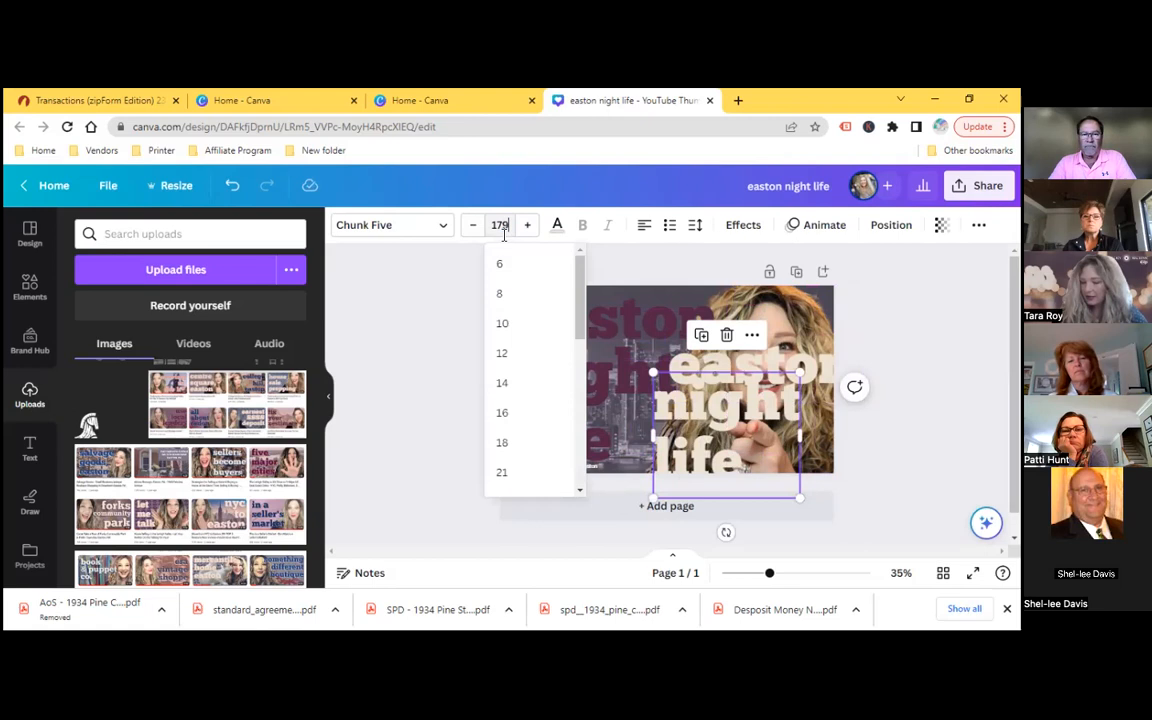
key("Return")
left_click_drag(712, 452, 571, 420)
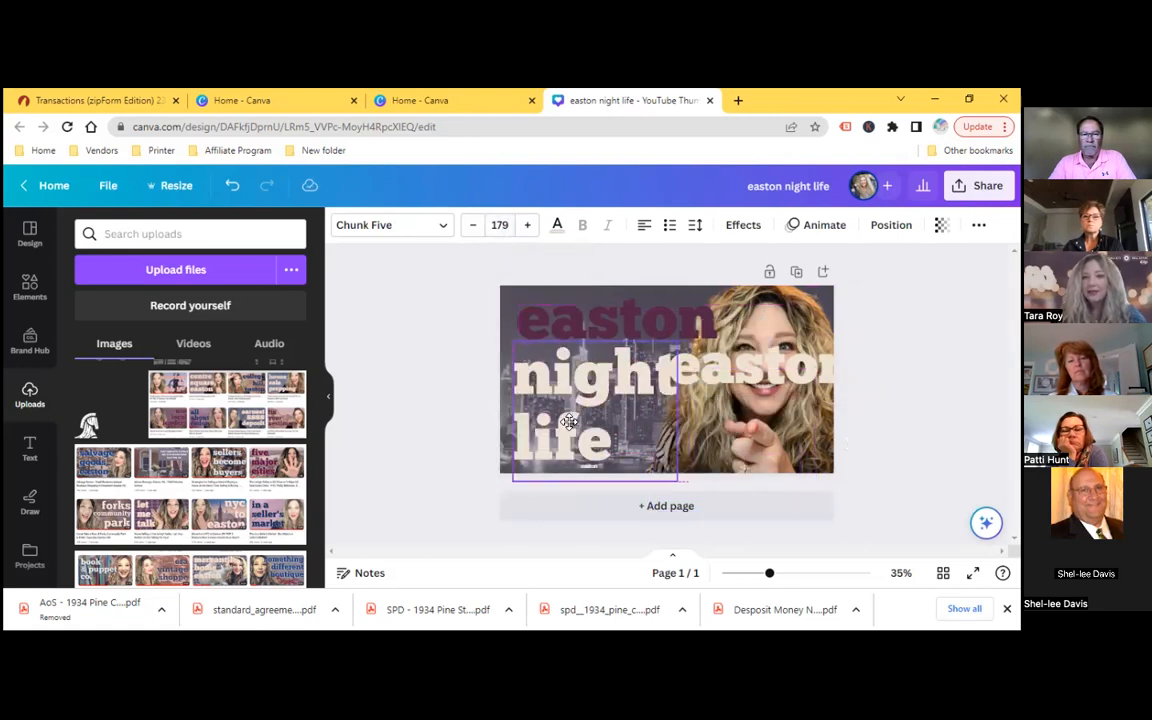
Set the cream "easton" text to font size 179 and place it over its burgundy original.
left_click(722, 371)
left_click(504, 224)
type("179")
key("Return")
left_click_drag(848, 420, 735, 368)
left_click_drag(567, 330, 637, 348)
left_click(548, 324)
left_click_drag(547, 324, 634, 338)
left_click(640, 228)
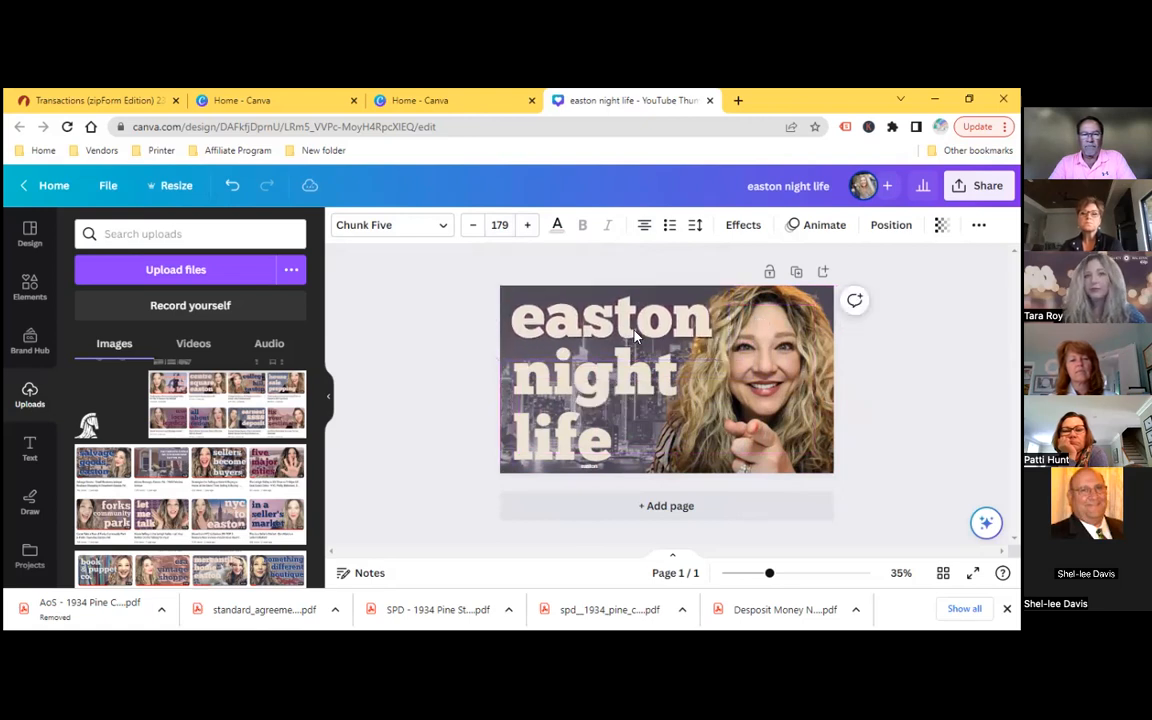
Nudge the cream "easton" text to the right so its burgundy original shows as a shadow.
key("Right")
key("Right")
key("Right")
key("Right")
key("Right")
key("Right")
key("Right")
key("Right")
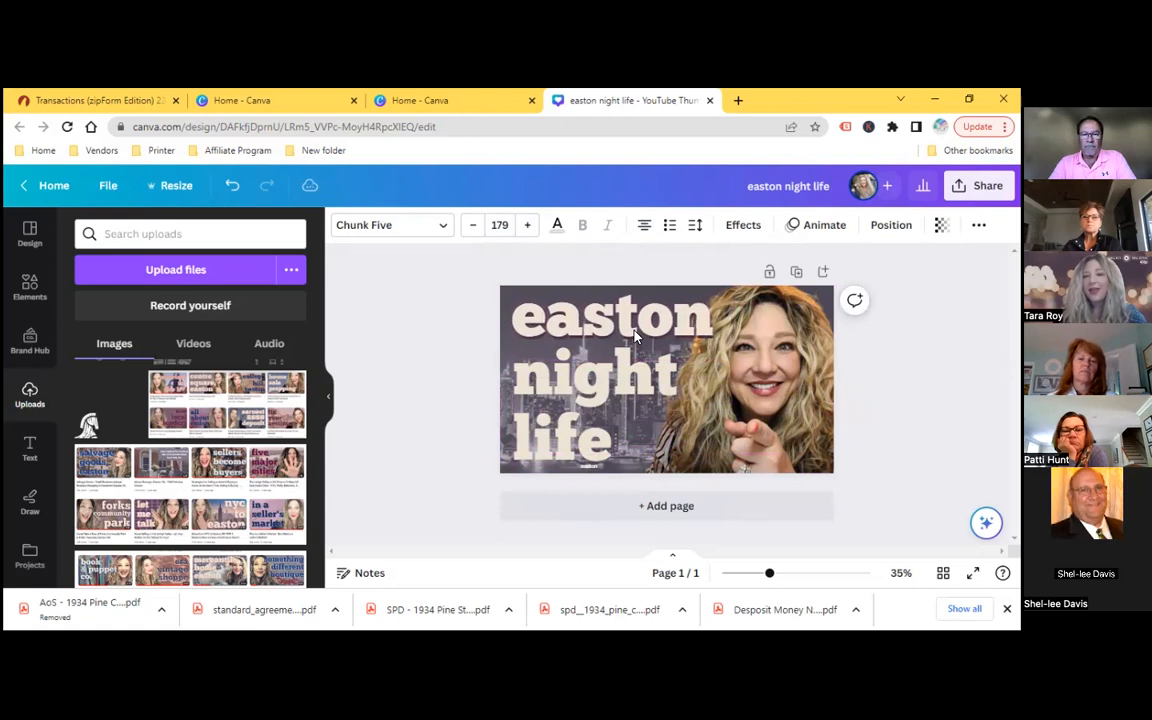
key("Right")
key("Right")
key("Right")
key("Right")
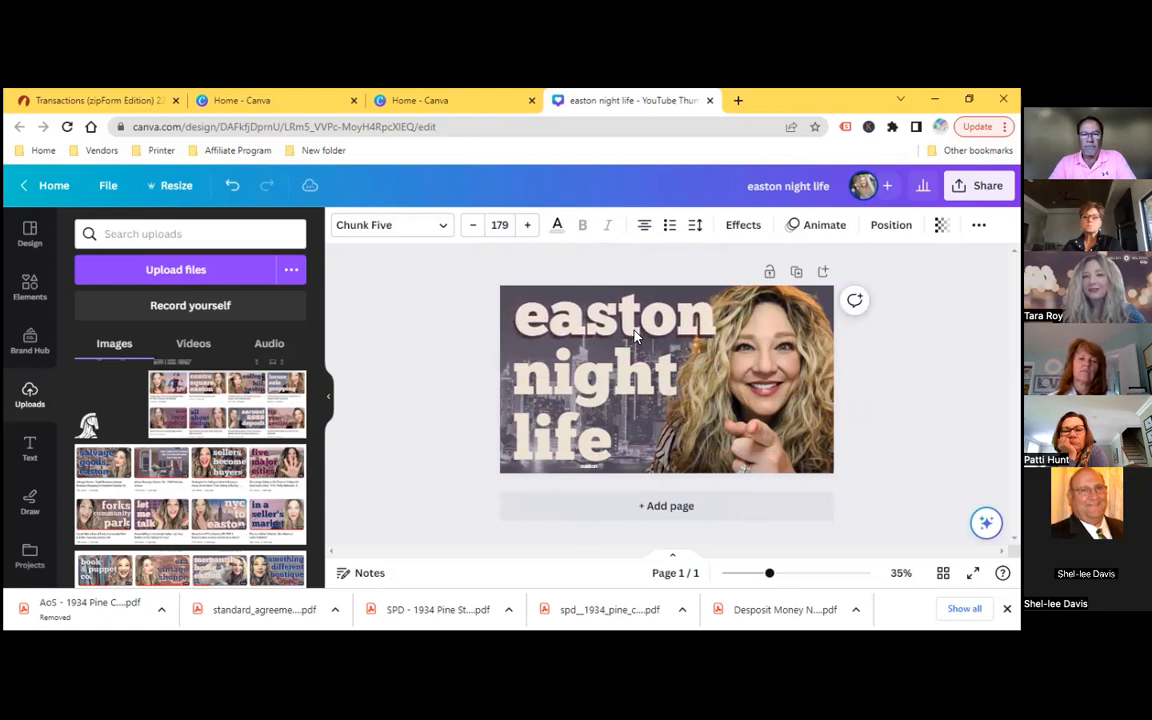
Nudge the cream "night life" text up and to the right to reveal the burgundy shadow behind it.
left_click(557, 402)
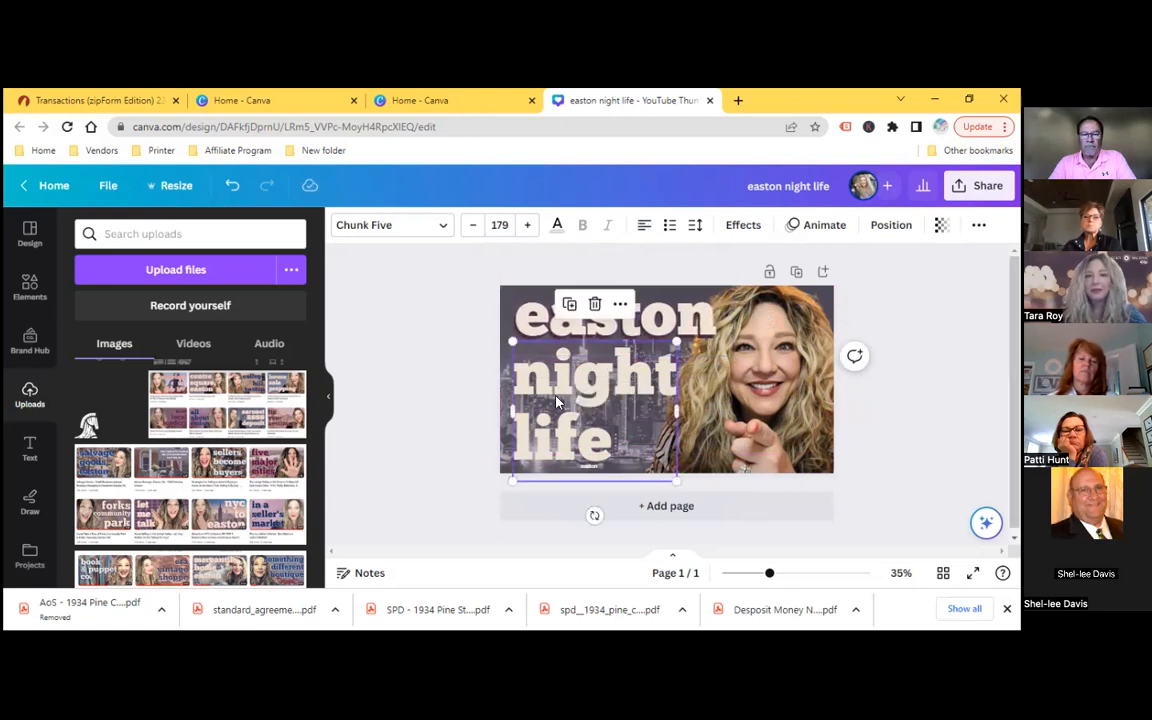
key("Up")
key("Up")
key("Up")
key("Up")
key("Up")
key("Up")
key("Up")
key("Up")
key("Up")
key("Up")
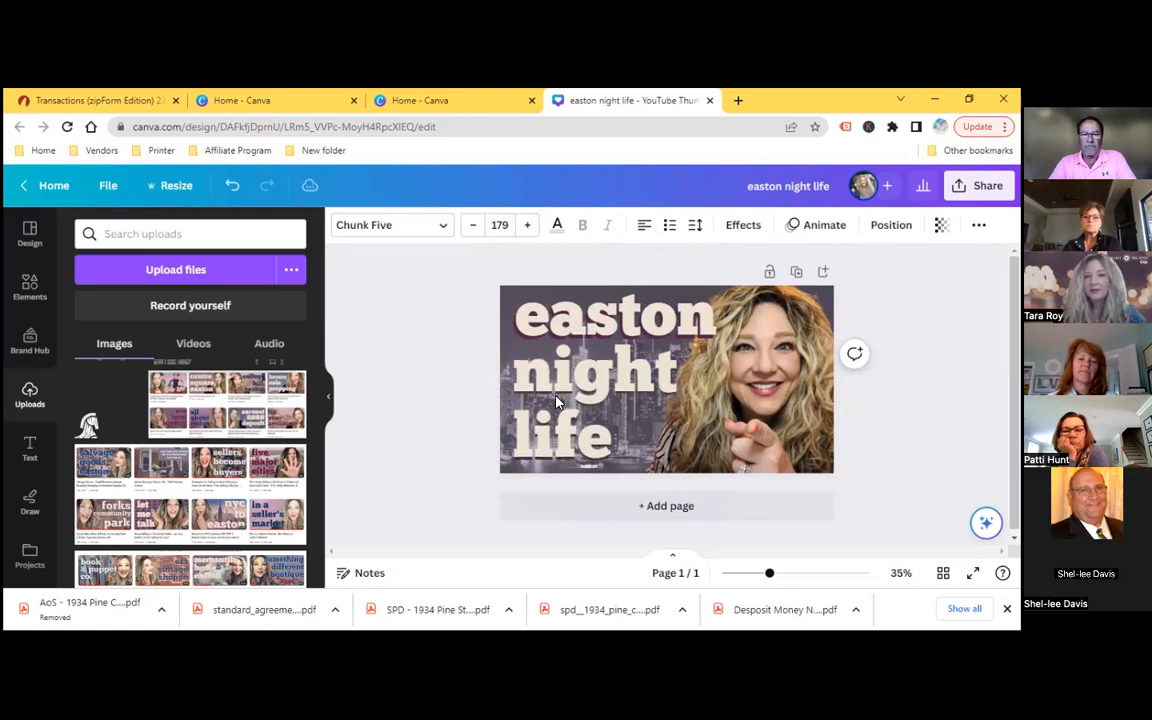
key("Right")
key("Right")
key("Right")
key("Right")
key("Right")
key("Right")
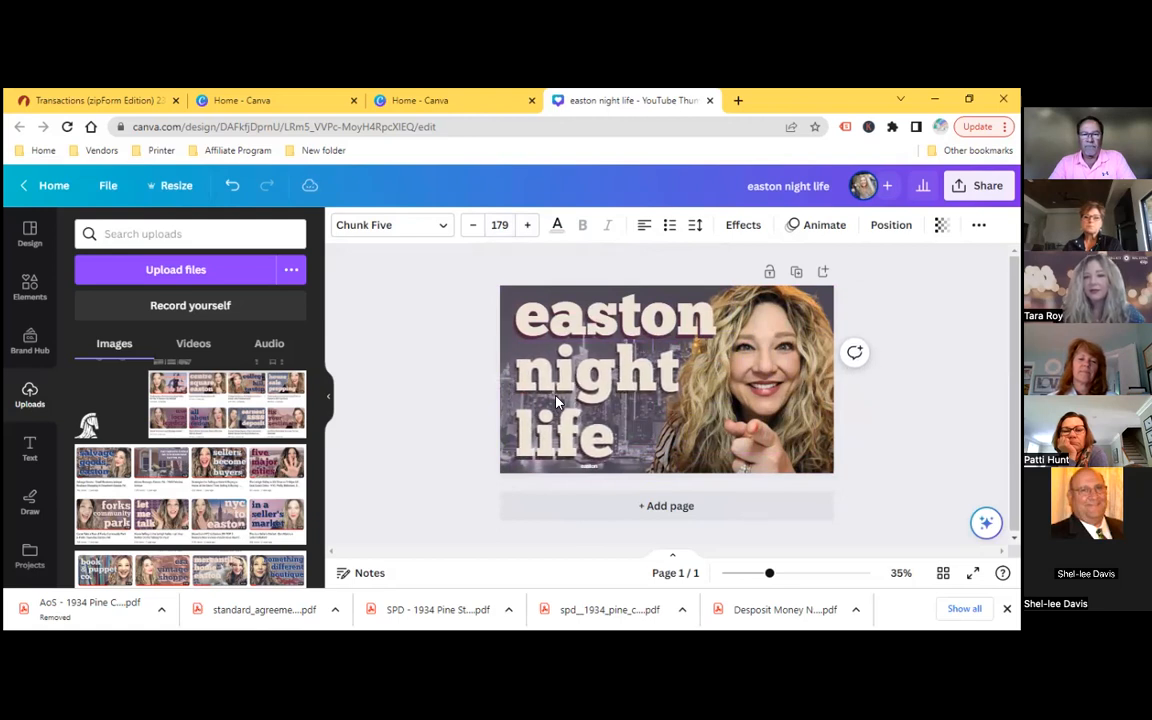
key("Right")
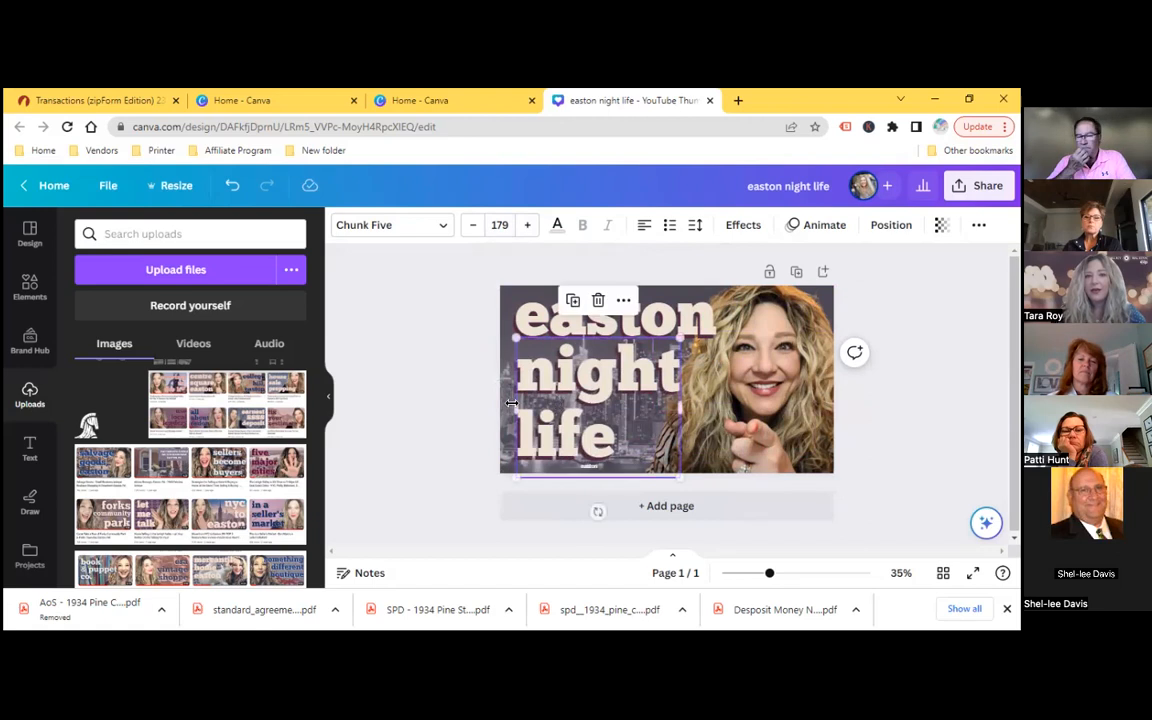
left_click(415, 384)
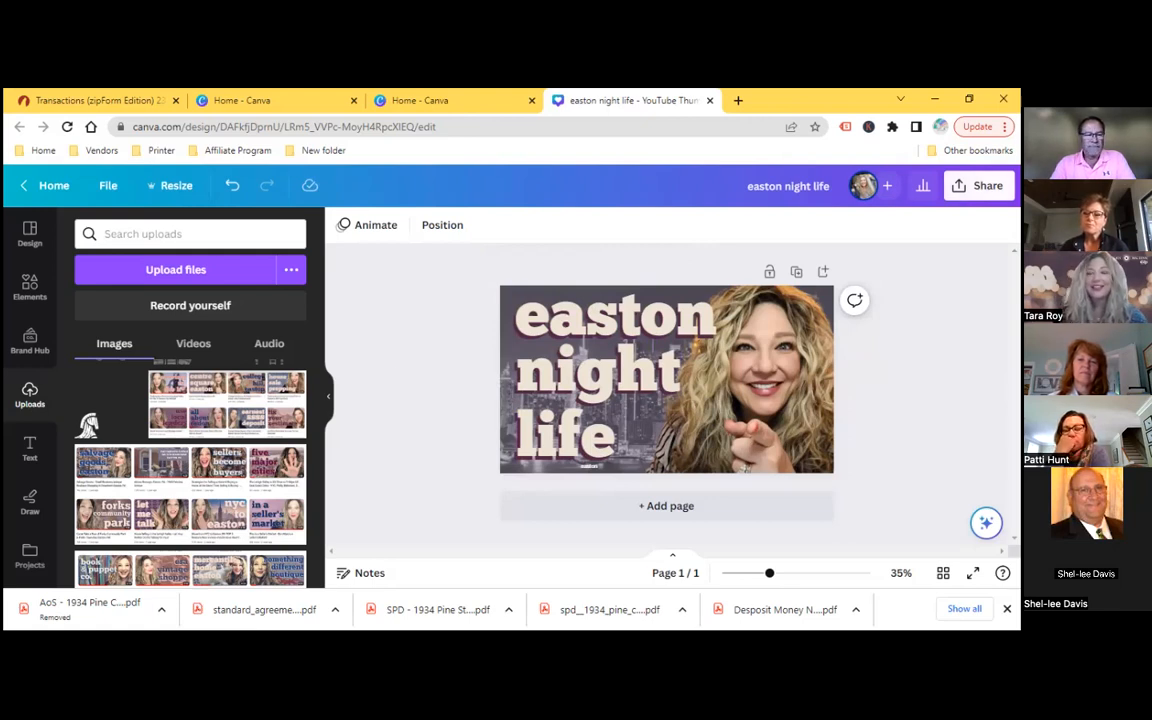
Dismiss the browser's old downloads and download the thumbnail as a PNG at 1,280 × 720 px.
left_click(1007, 609)
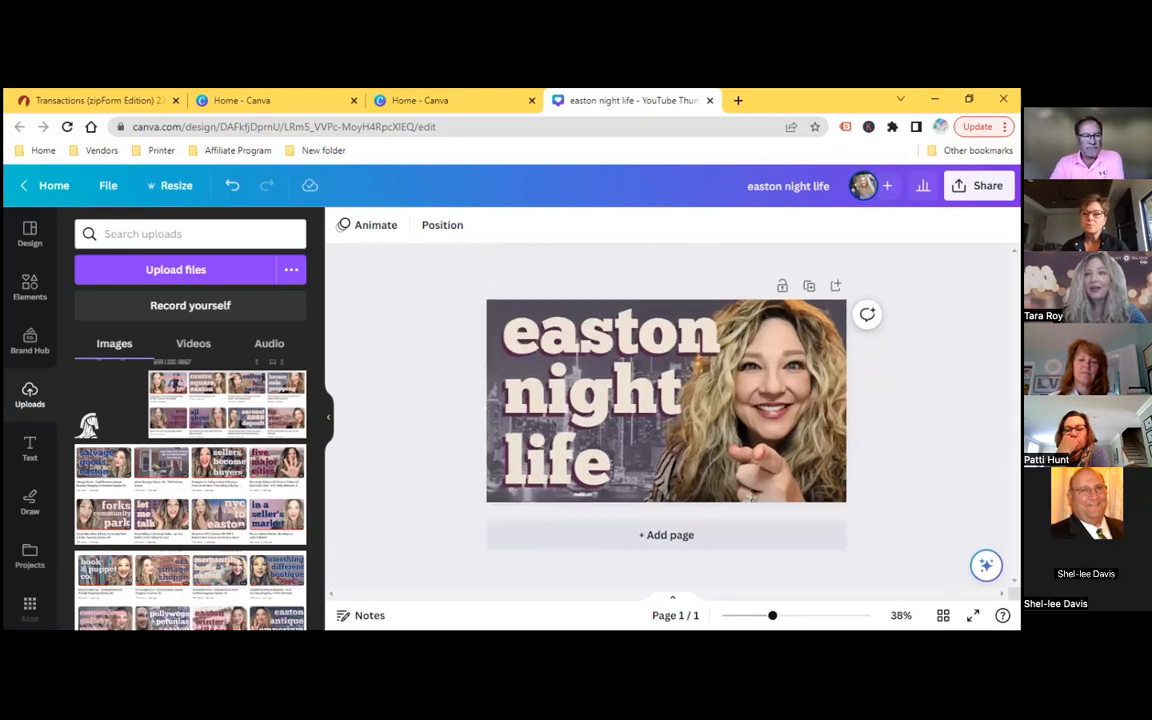
left_click(978, 186)
scroll(846, 468, "down", 2)
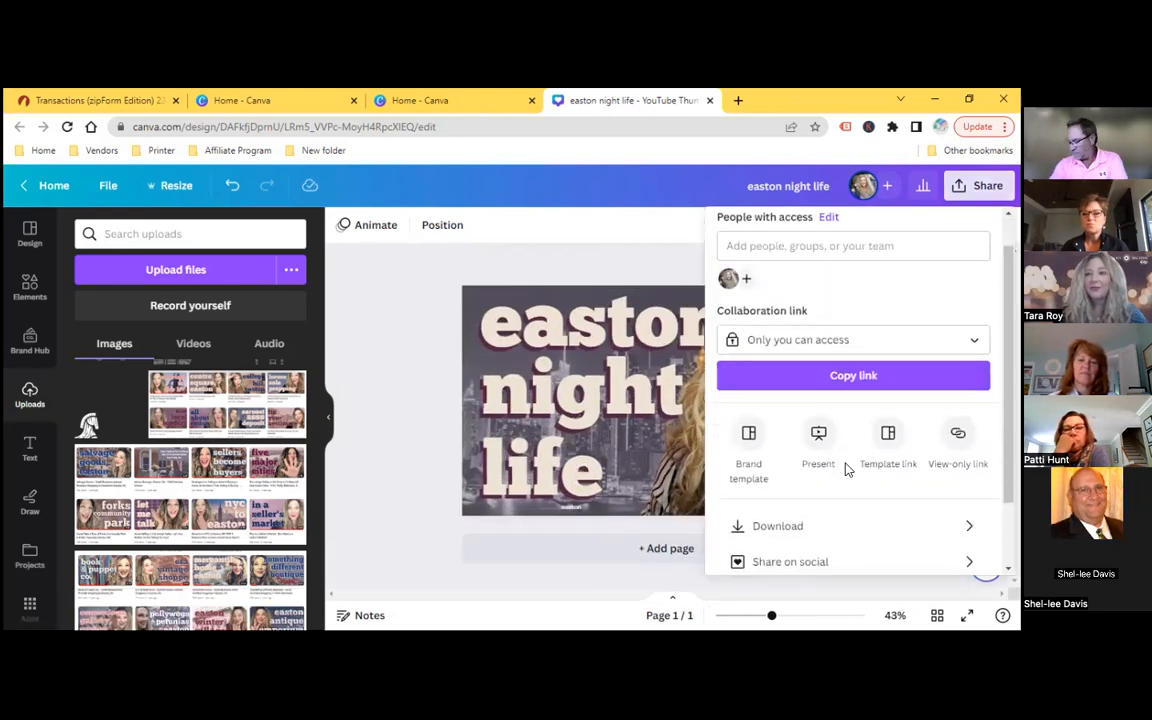
left_click(827, 446)
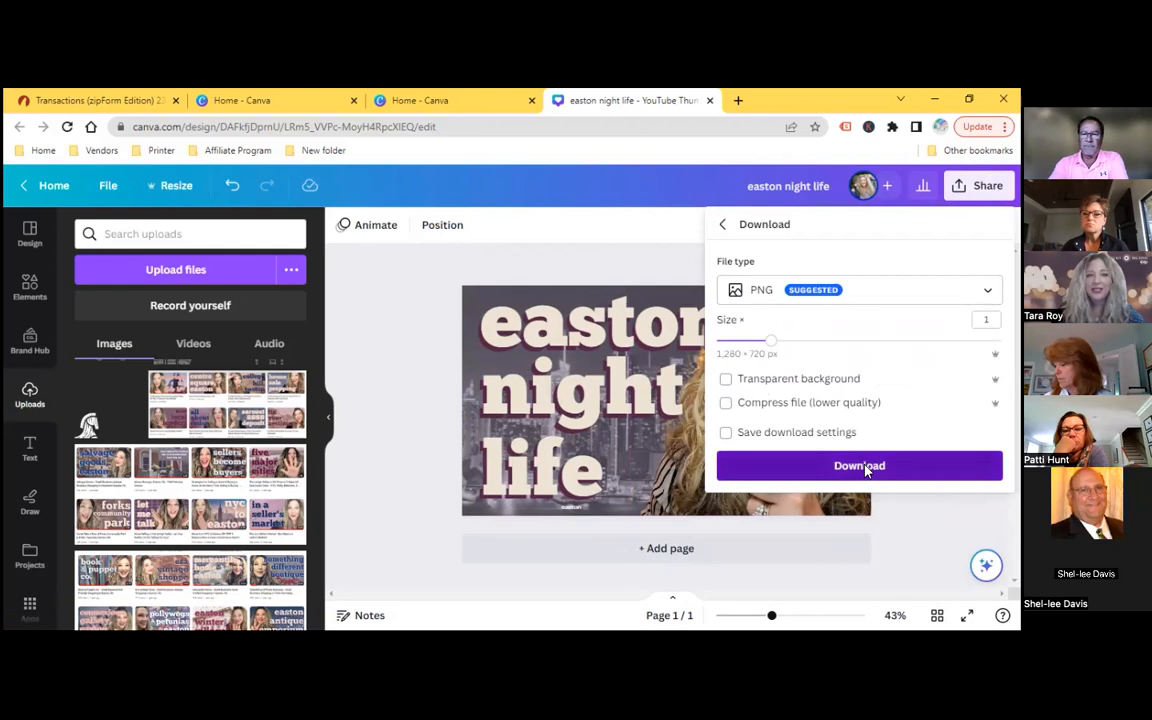
left_click(800, 466)
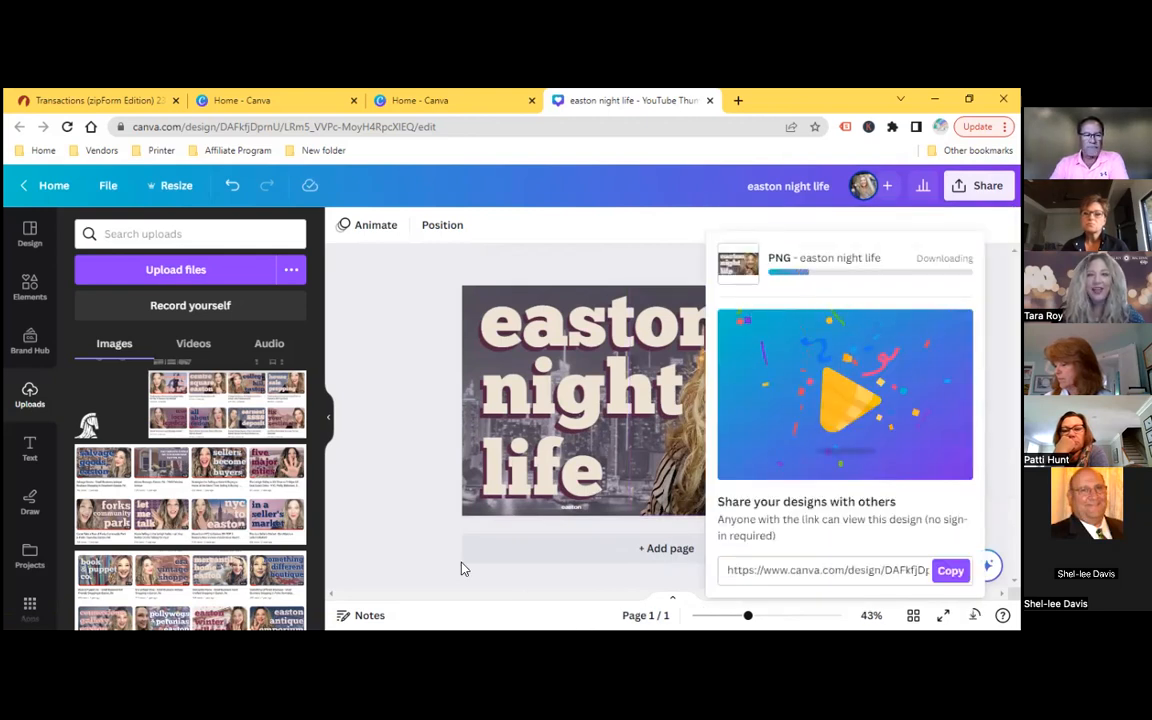
scroll(273, 420, "down", 3)
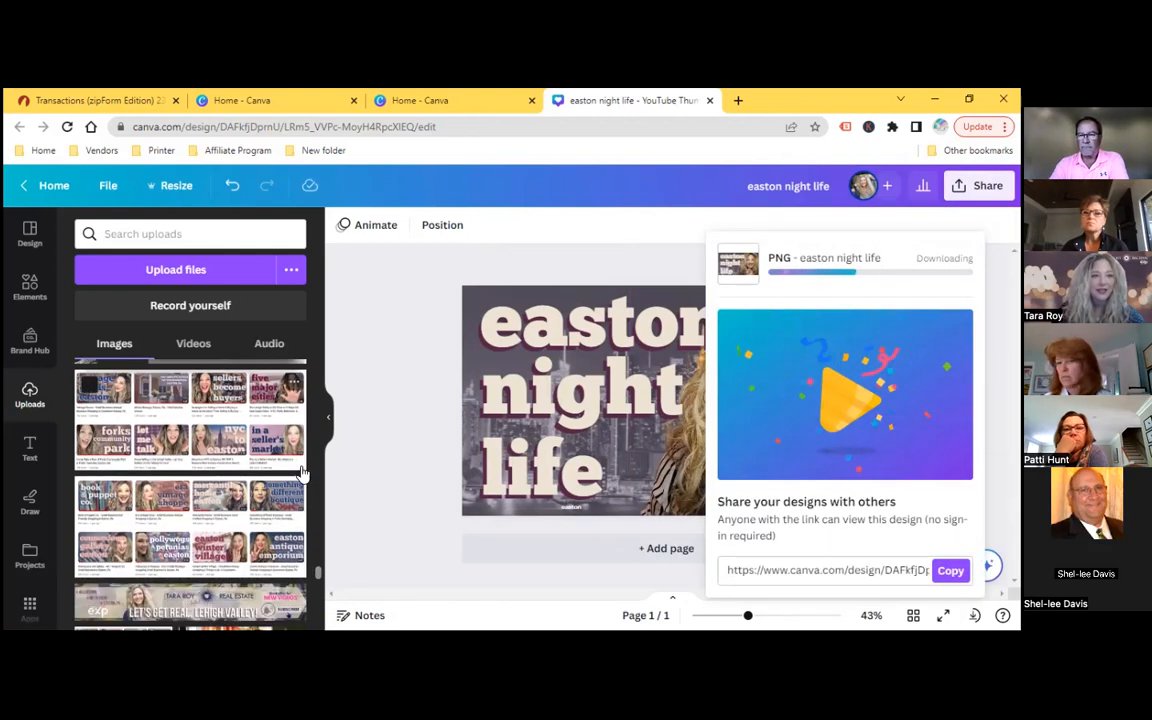
scroll(300, 520, "down", 2)
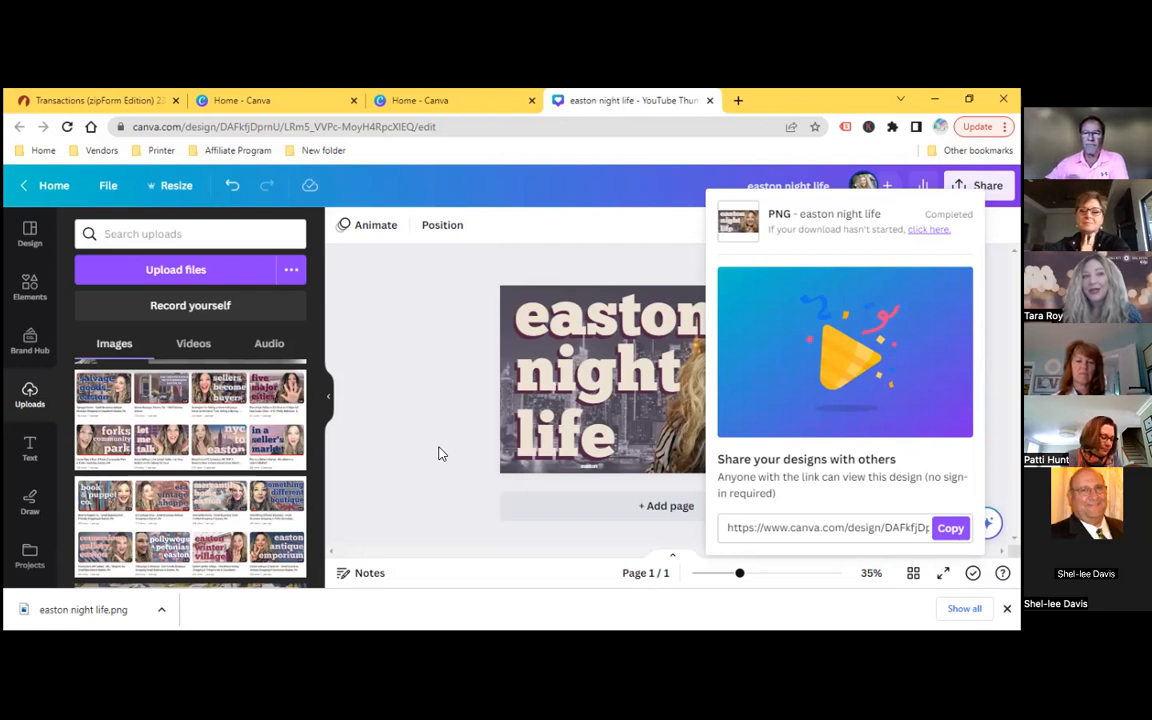
left_click(420, 317)
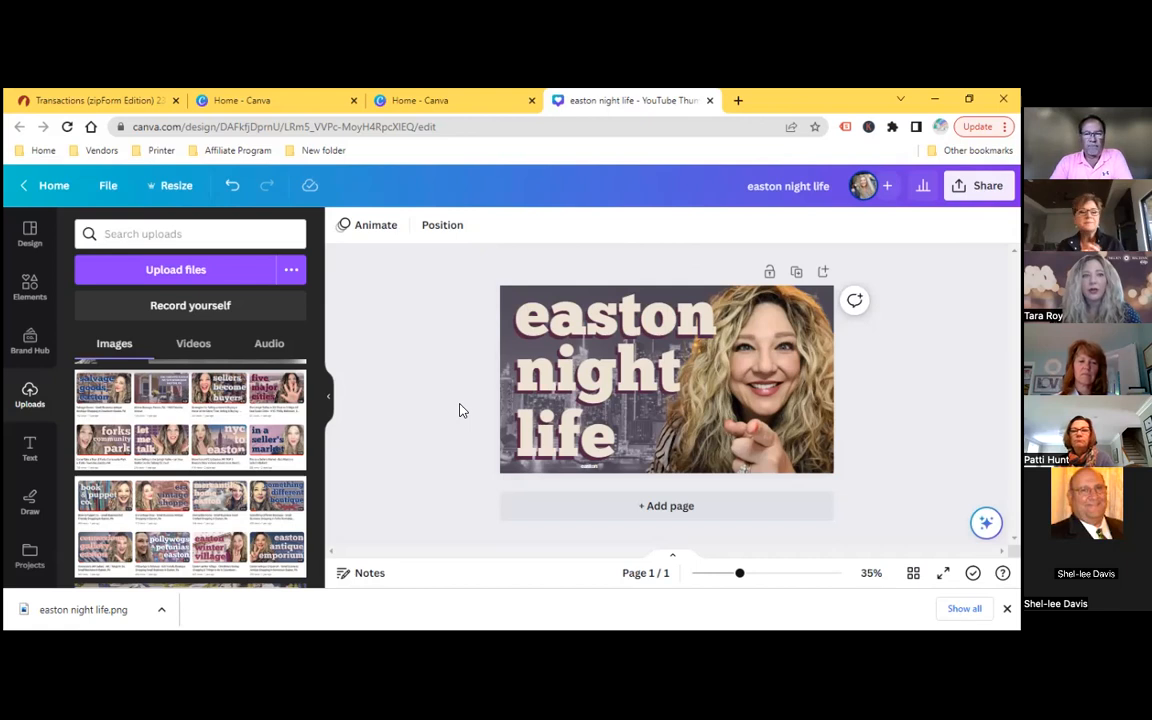
Duplicate the finished thumbnail page as a second page of the design.
left_click(796, 273)
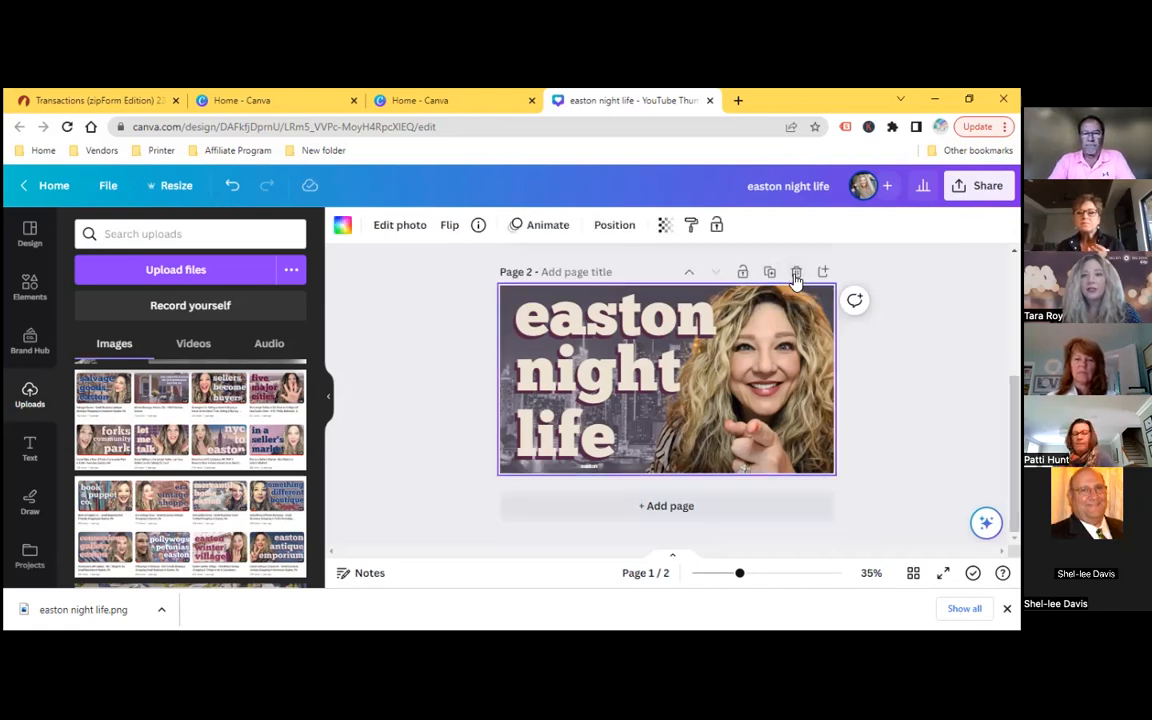
scroll(897, 384, "up", 2)
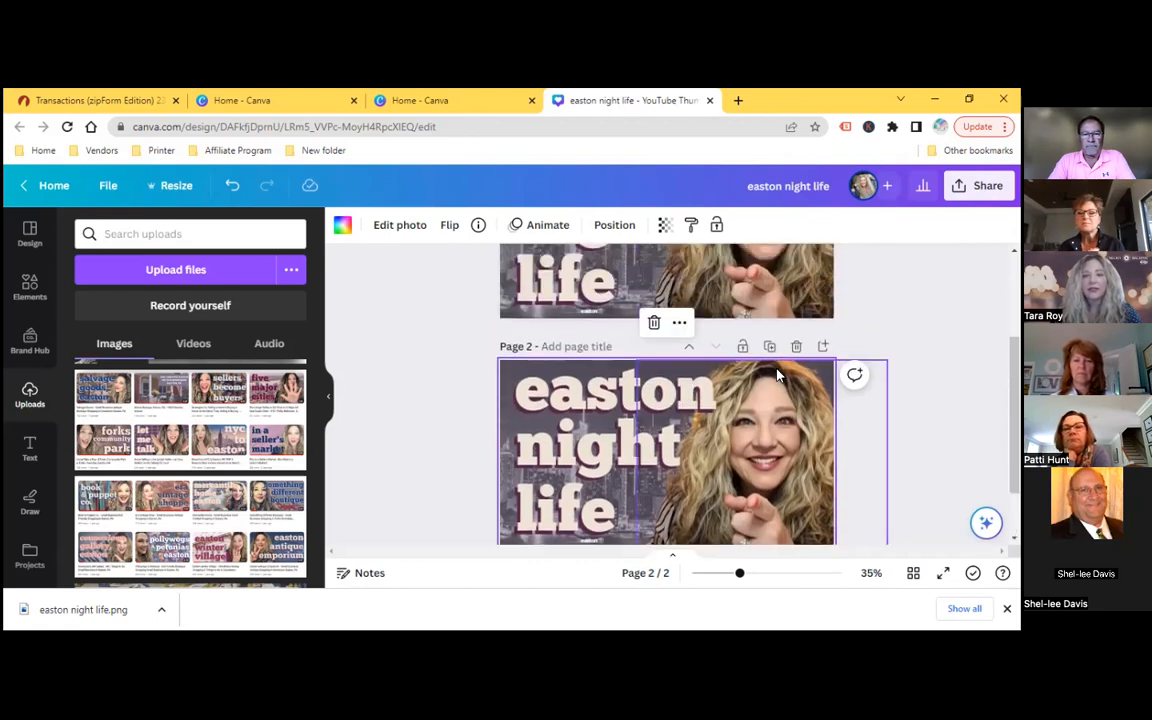
Shift the presenter photo slightly down and delete the semi-transparent tint rectangle from page 2.
scroll(905, 368, "down", 1)
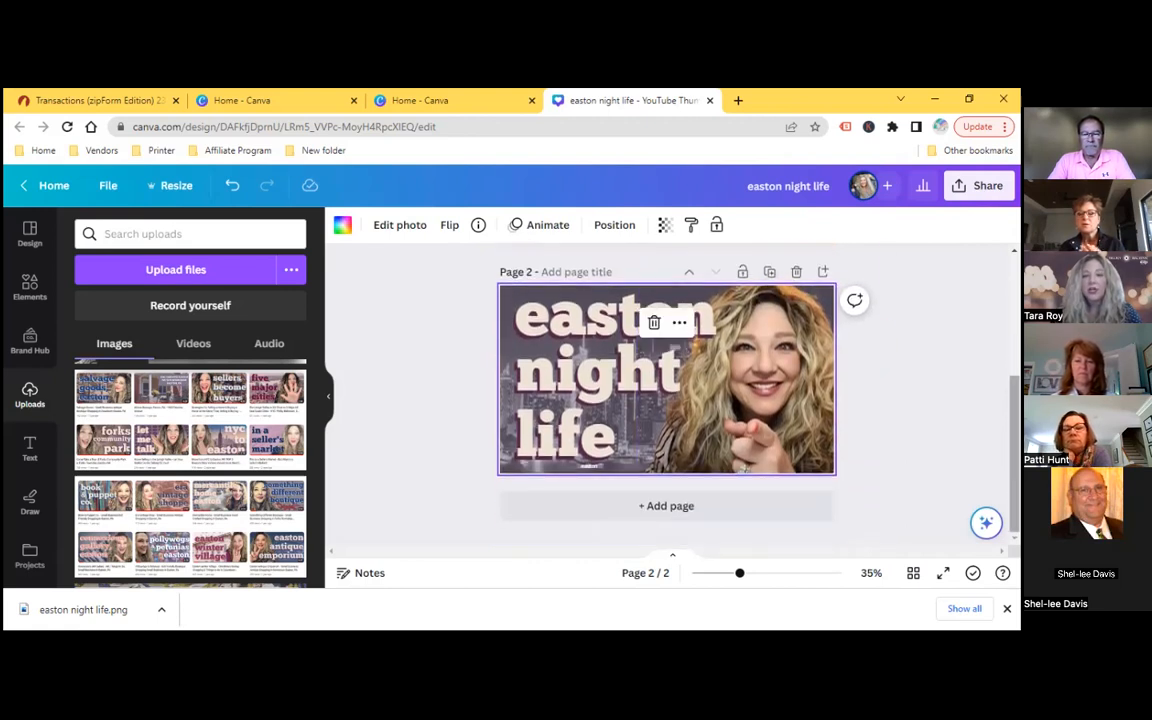
left_click(700, 305)
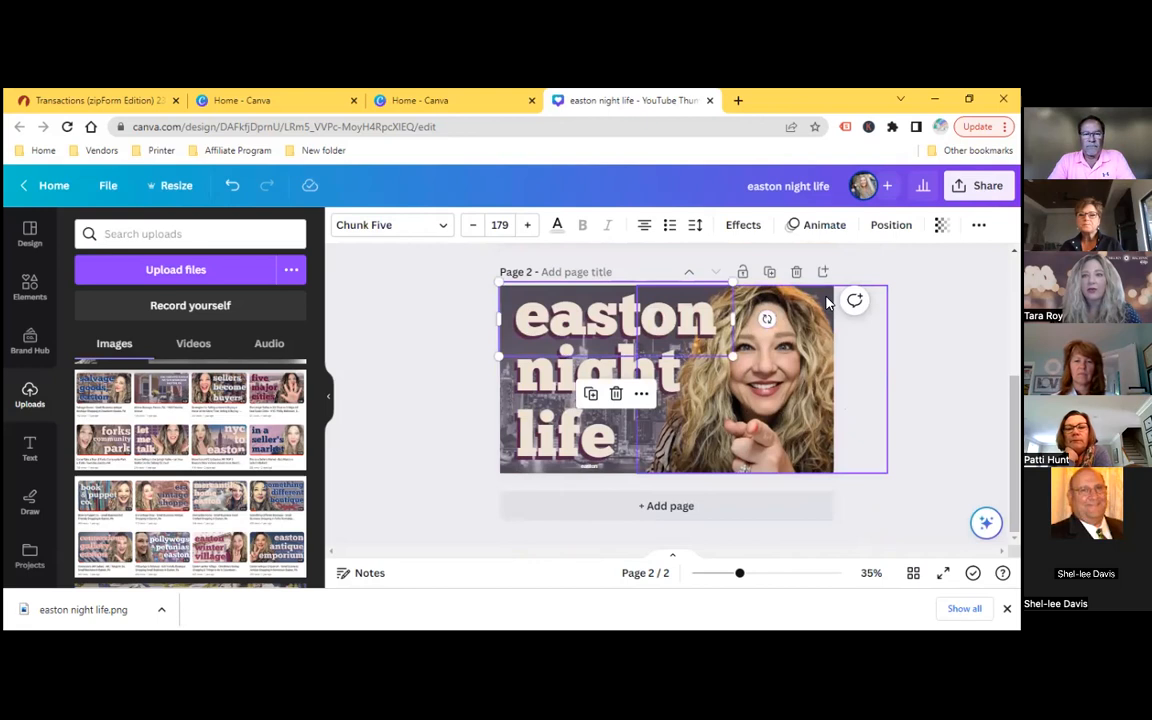
left_click(789, 336)
left_click_drag(785, 341, 795, 359)
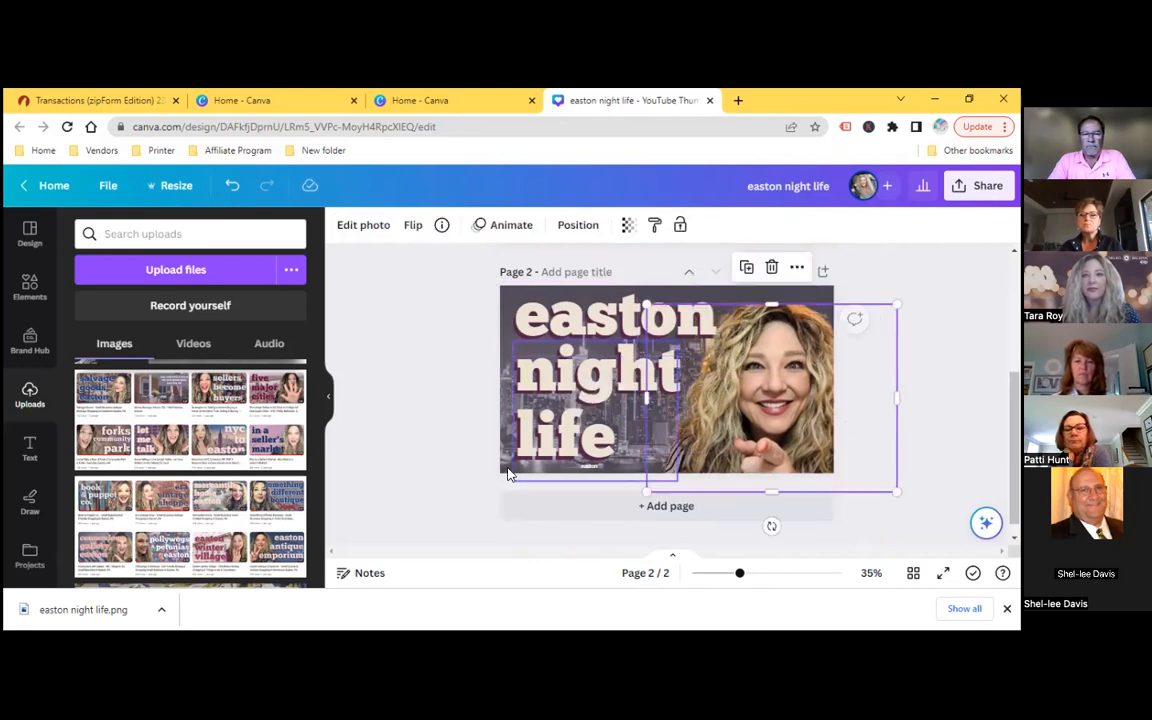
left_click(505, 467)
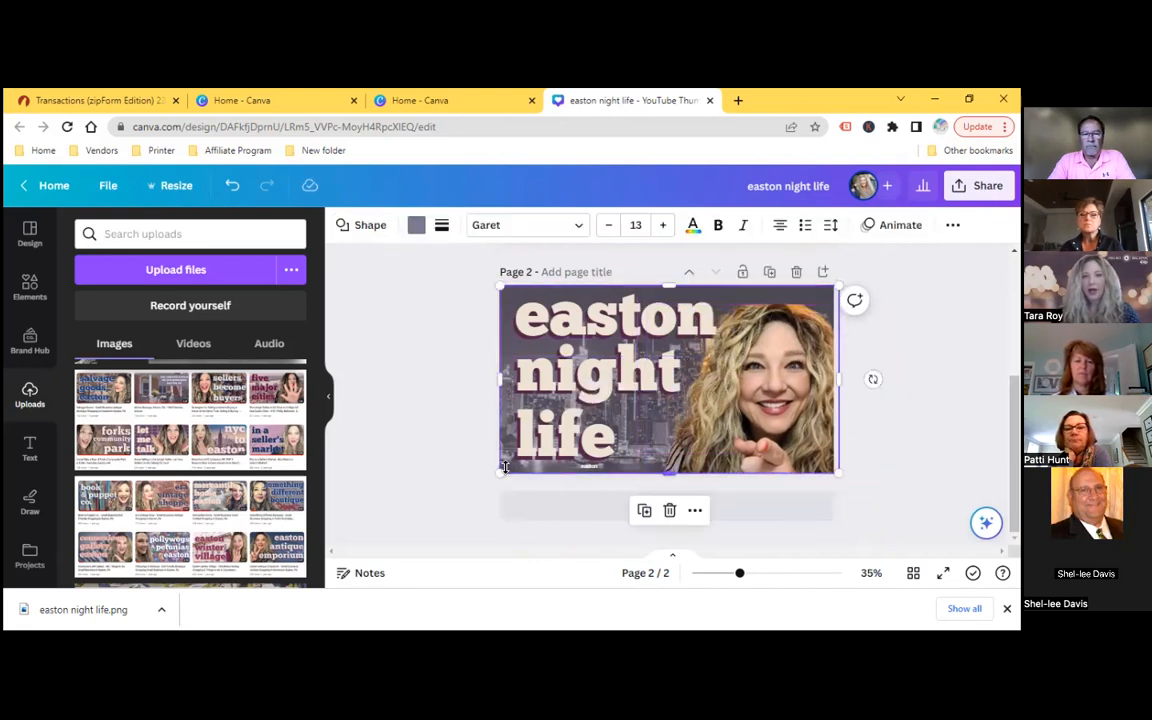
key("Delete")
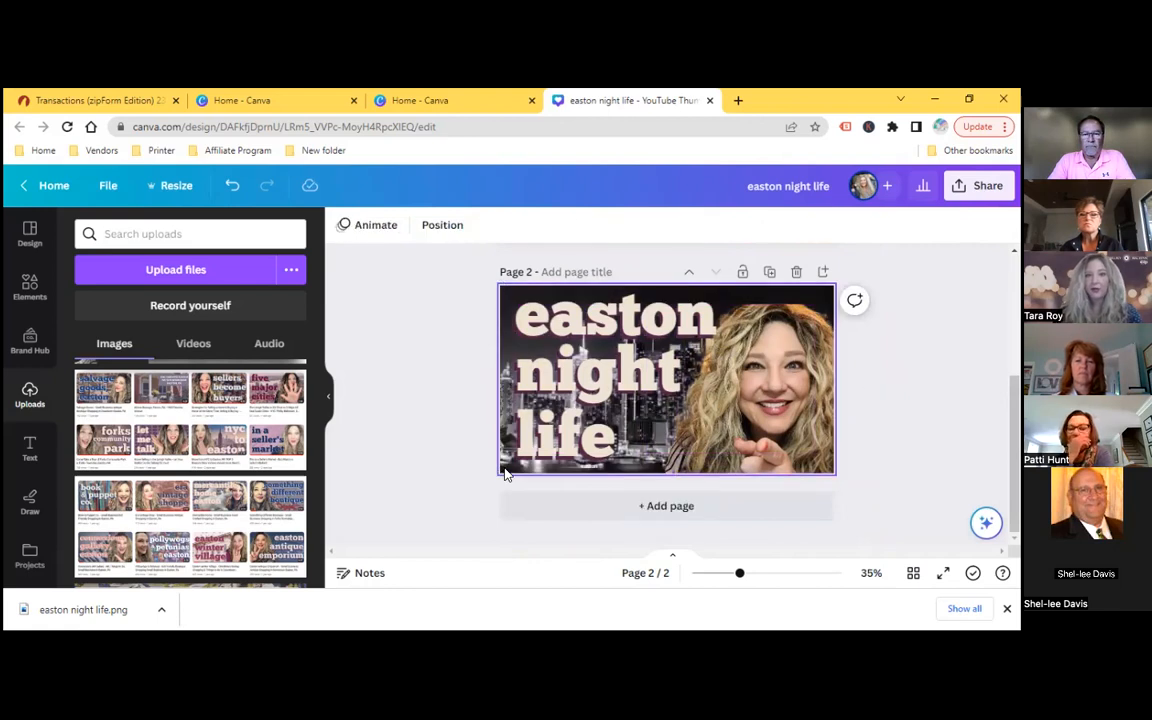
Move the presenter photo back up to the page's top edge and delete the skyline background from page 2.
left_click(658, 356)
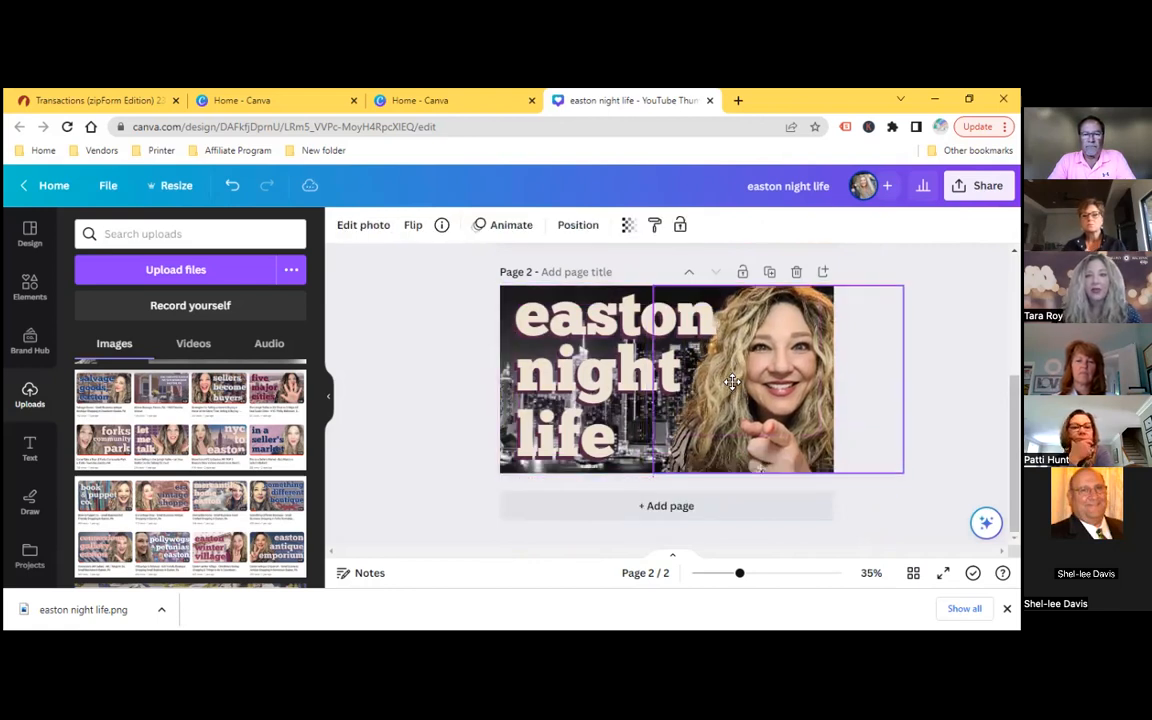
left_click(530, 320)
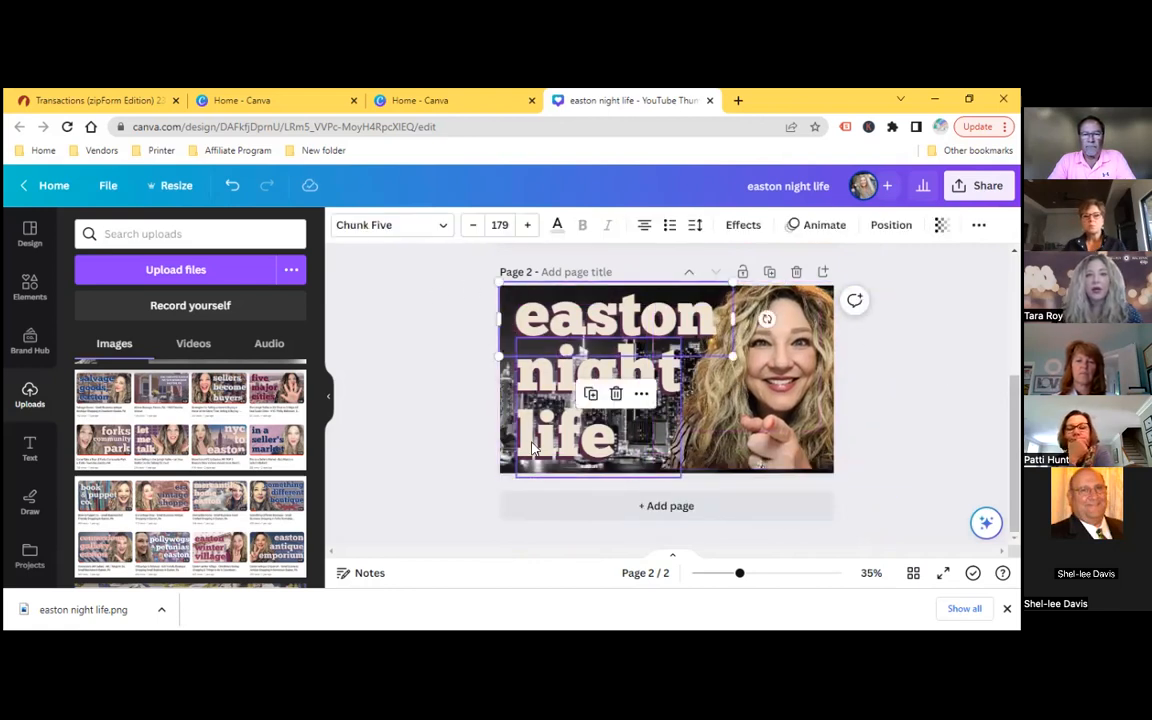
left_click(504, 473)
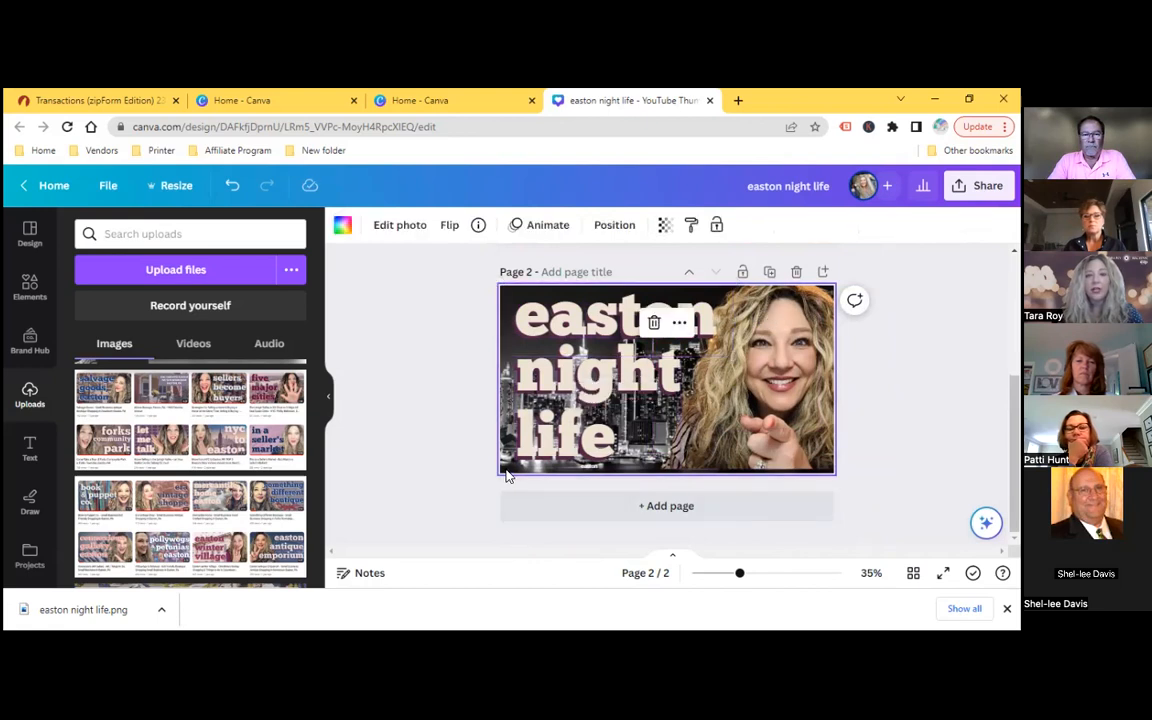
double_click(507, 469)
left_click(507, 474)
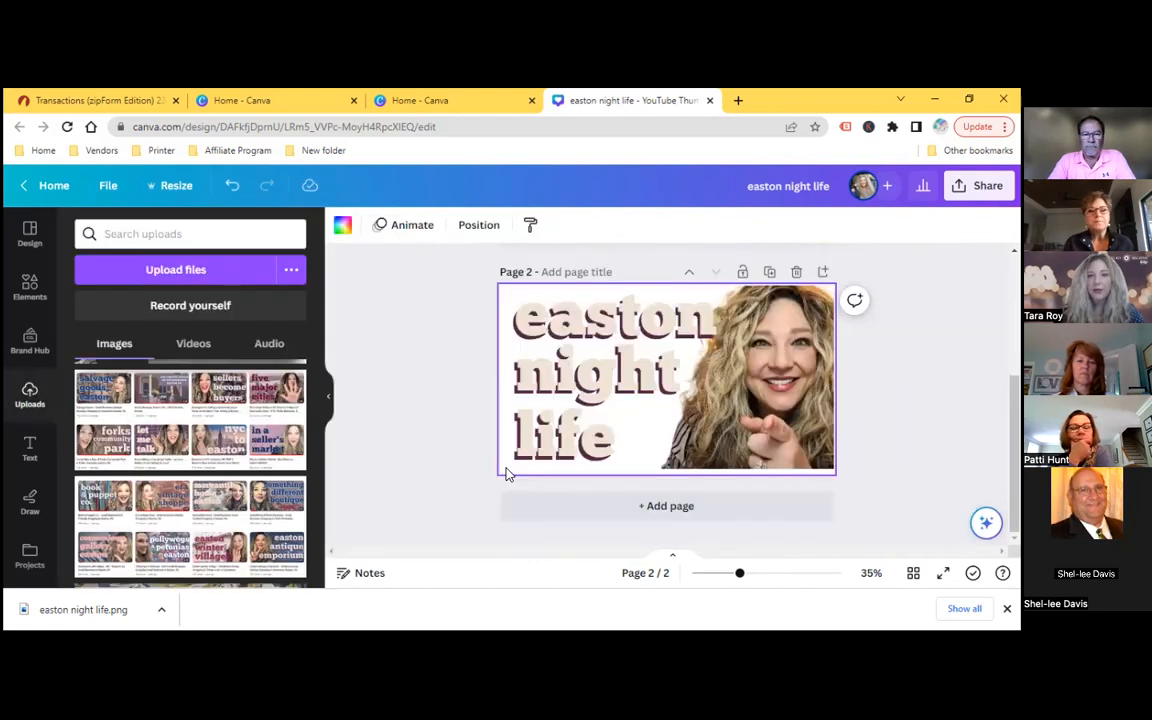
Search the elements for "textured background" and show all matching photos.
left_click(38, 290)
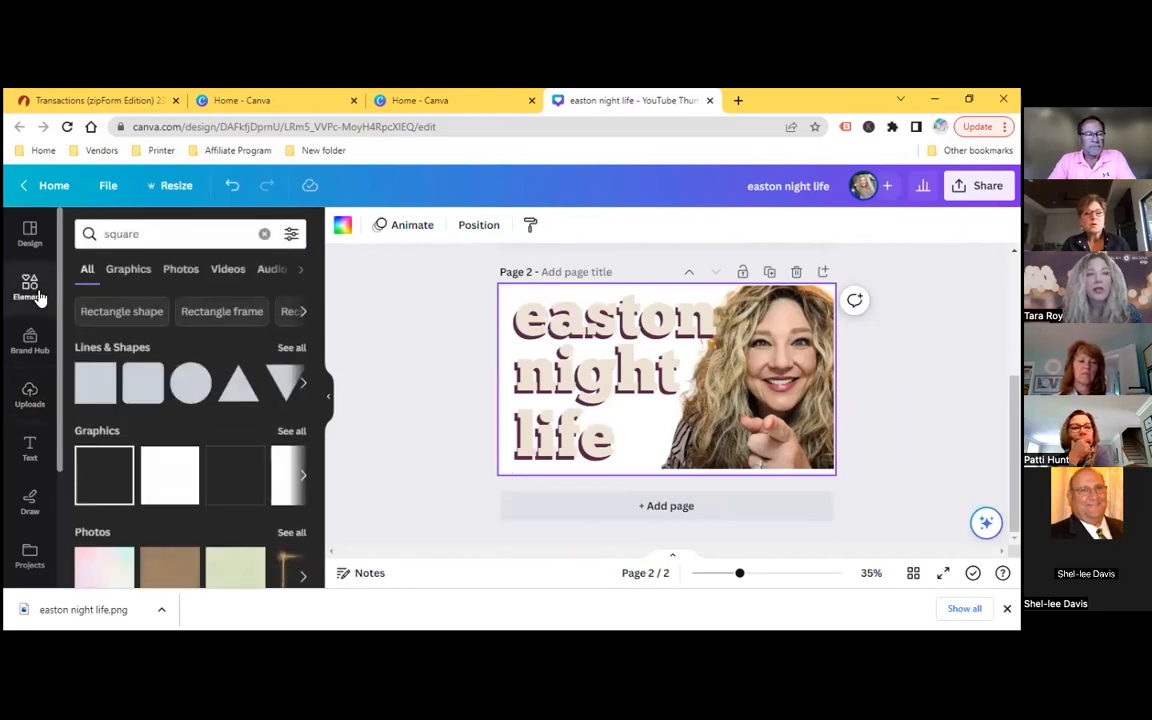
left_click(112, 230)
left_click_drag(140, 238, 63, 234)
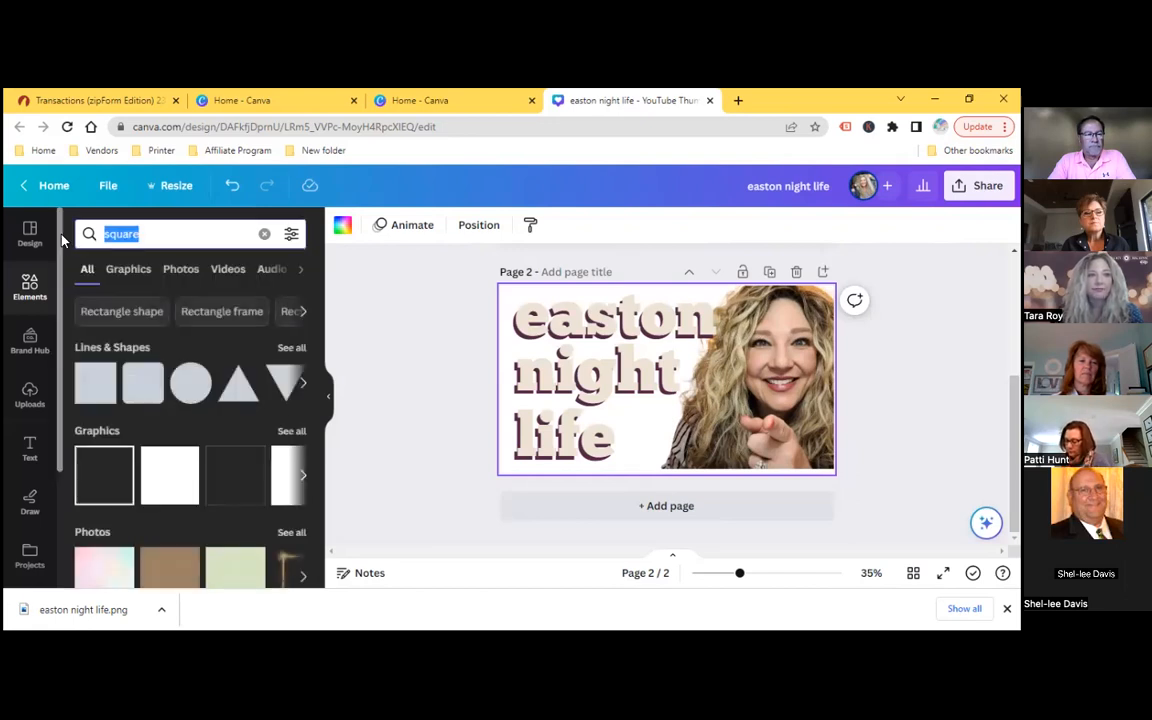
key("BackSpace")
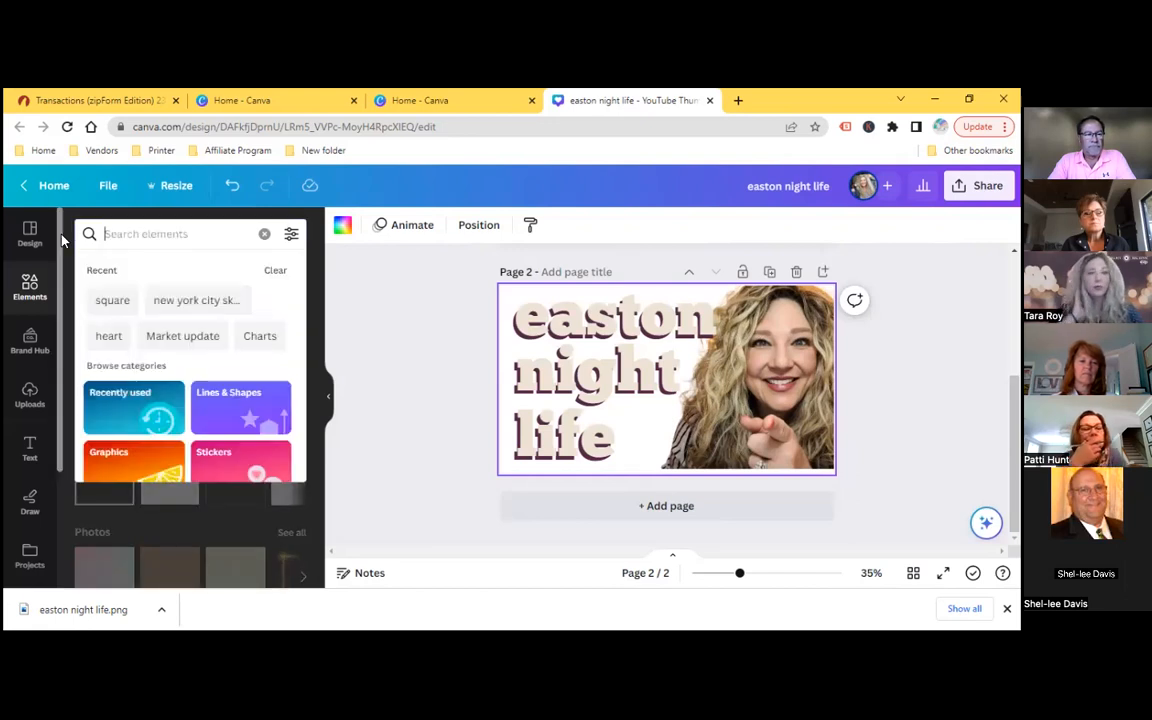
type("textured")
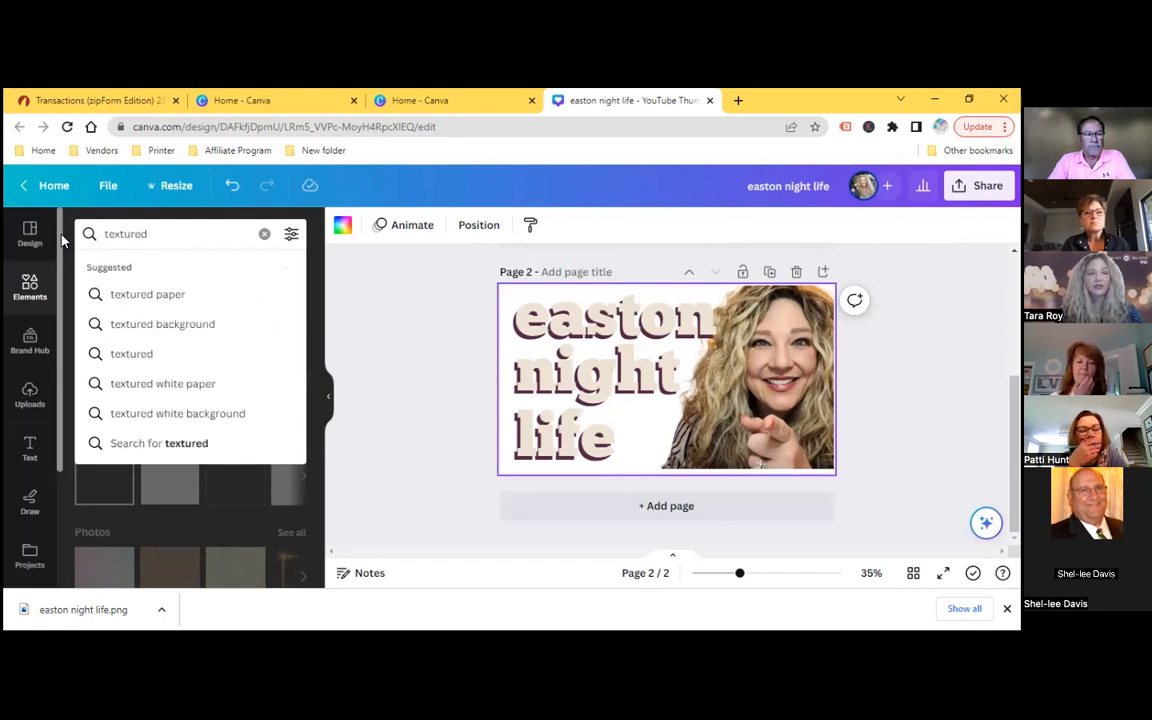
left_click(122, 323)
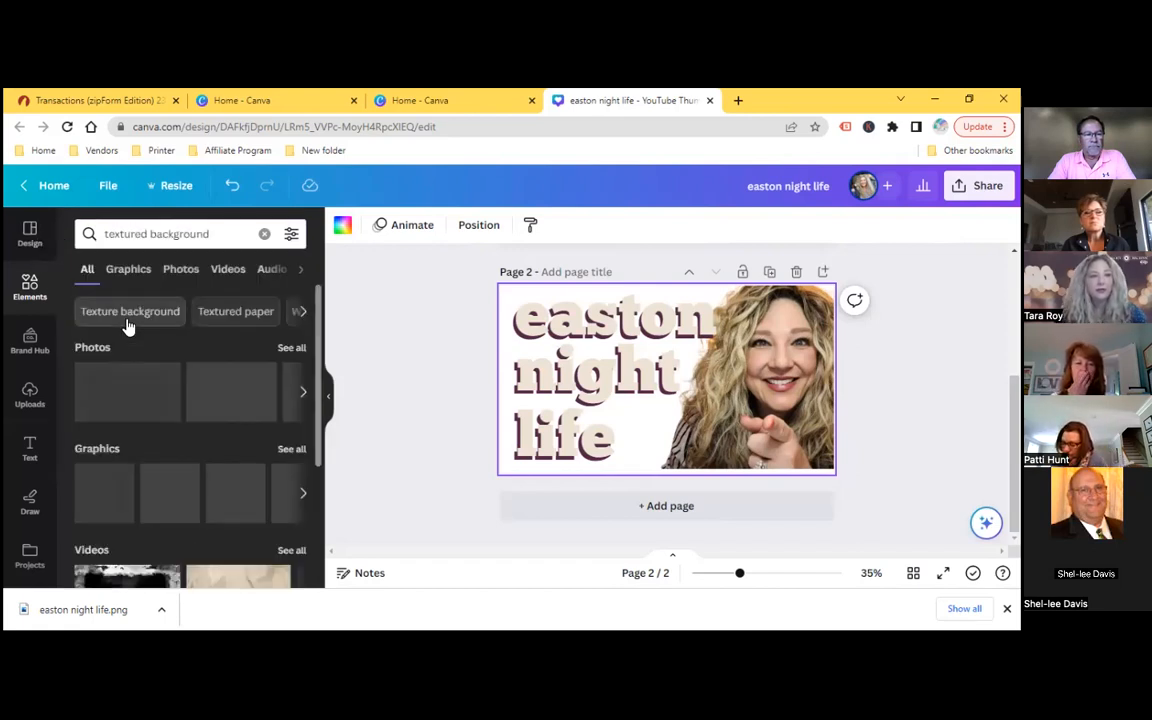
left_click(290, 348)
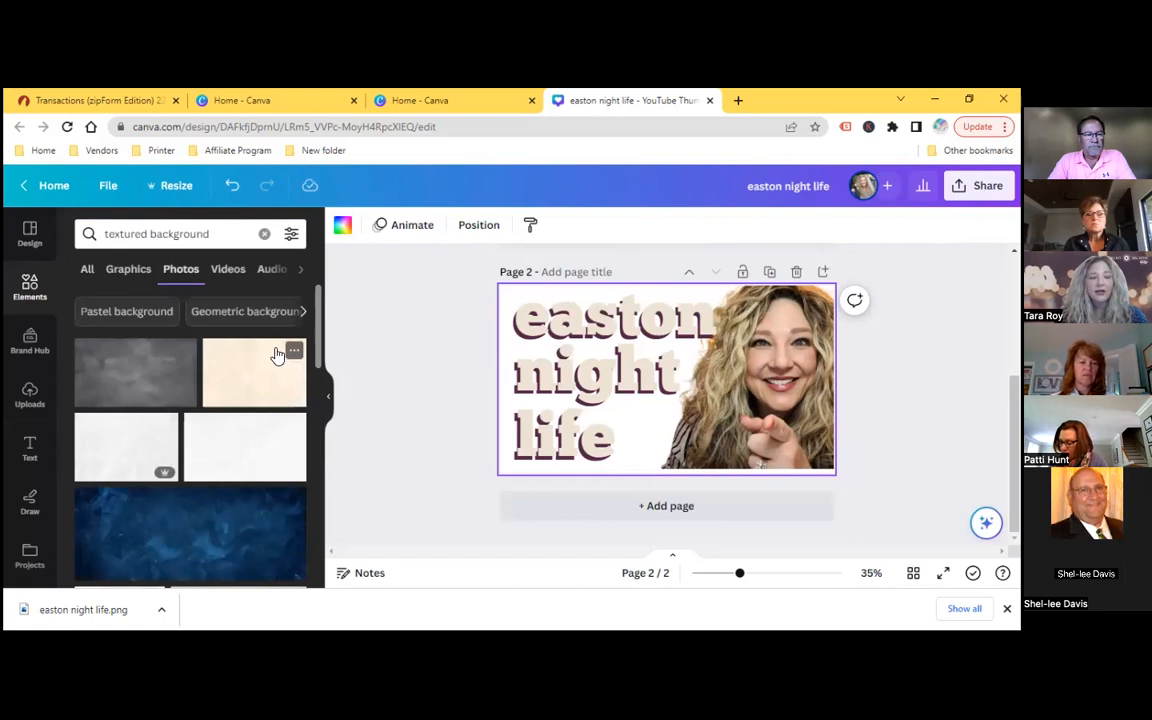
scroll(277, 354, "down", 3)
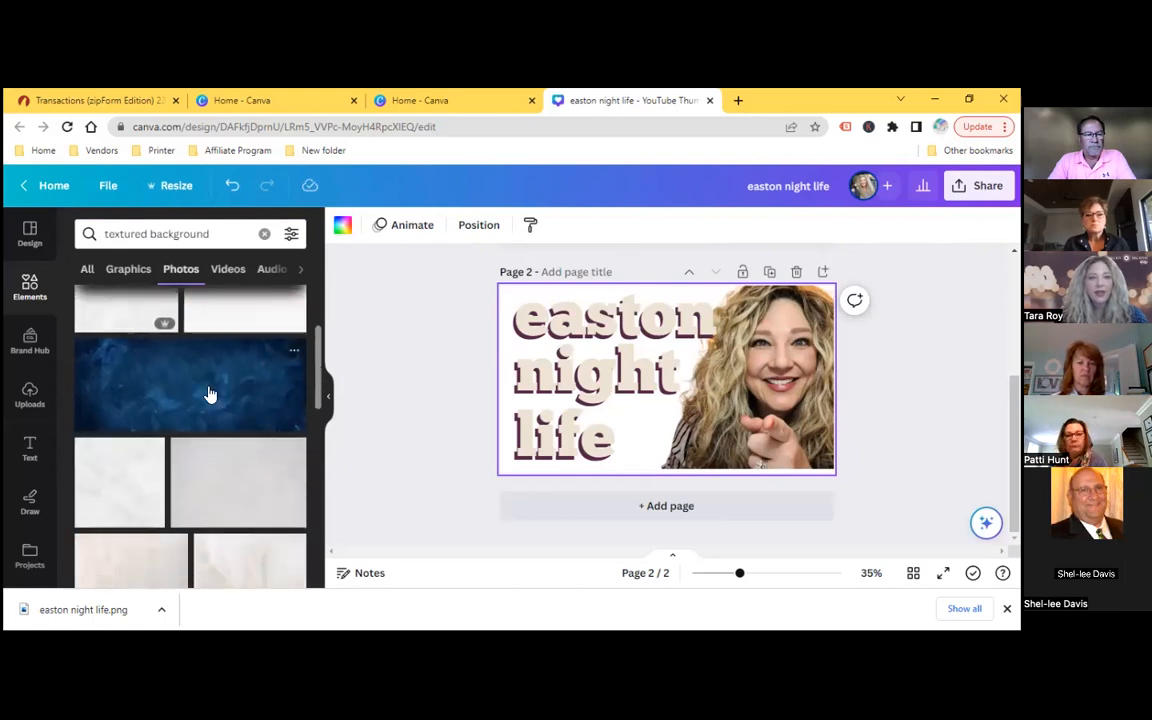
left_click(181, 394)
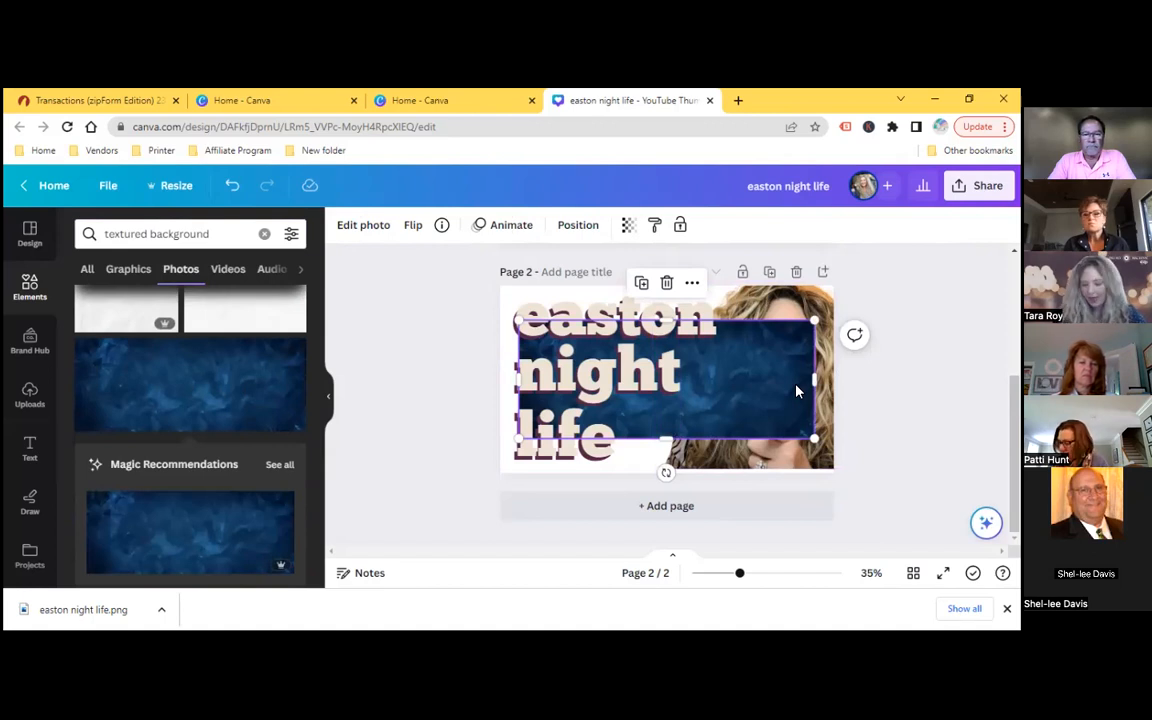
key("Delete")
Add the beige rippled sand photo to page 2 and set it as the full page background.
scroll(247, 404, "down", 3)
scroll(249, 404, "down", 3)
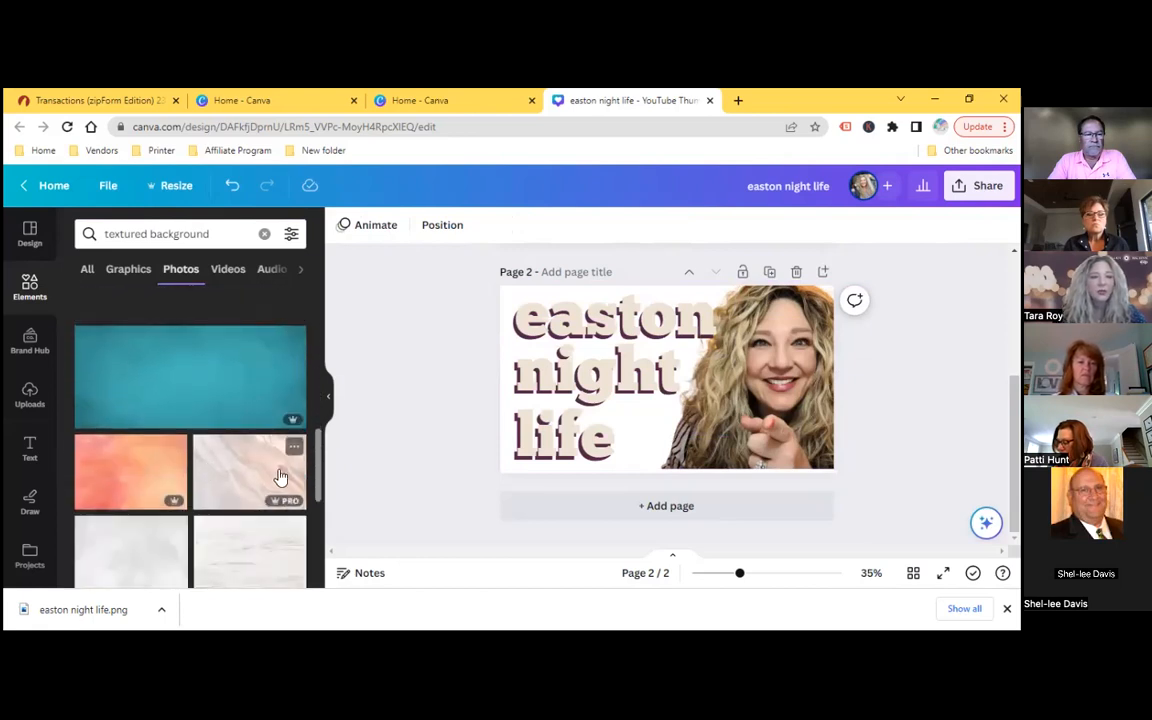
scroll(206, 443, "down", 2)
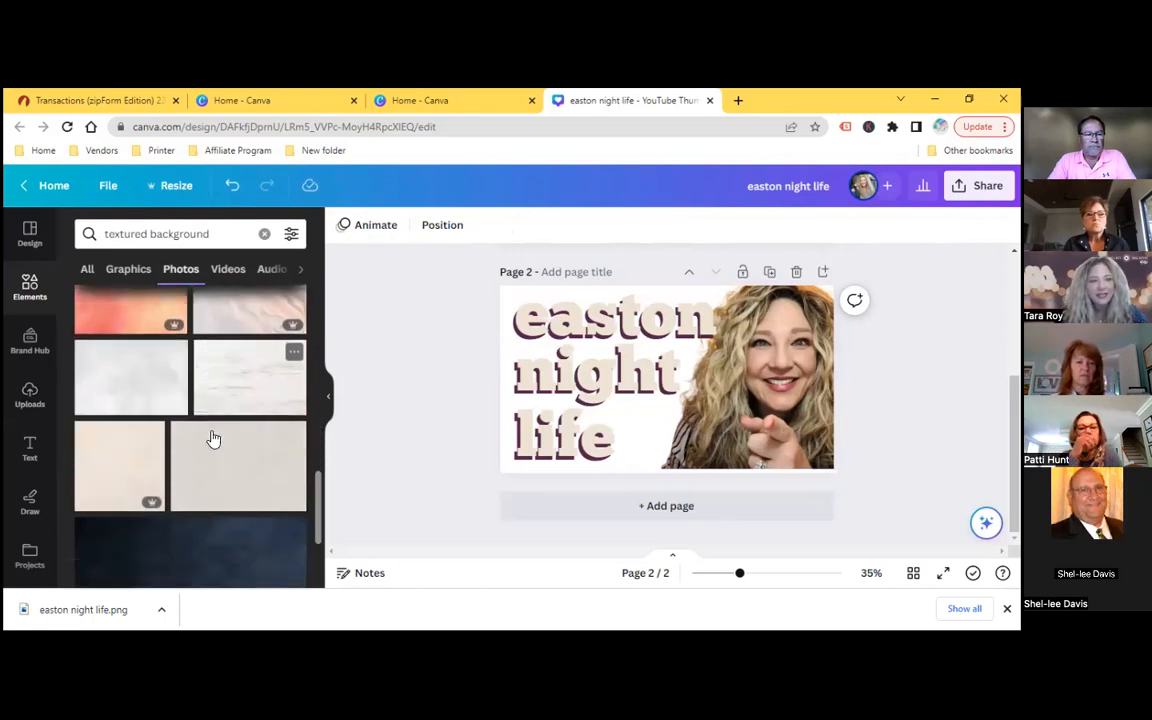
scroll(213, 438, "down", 4)
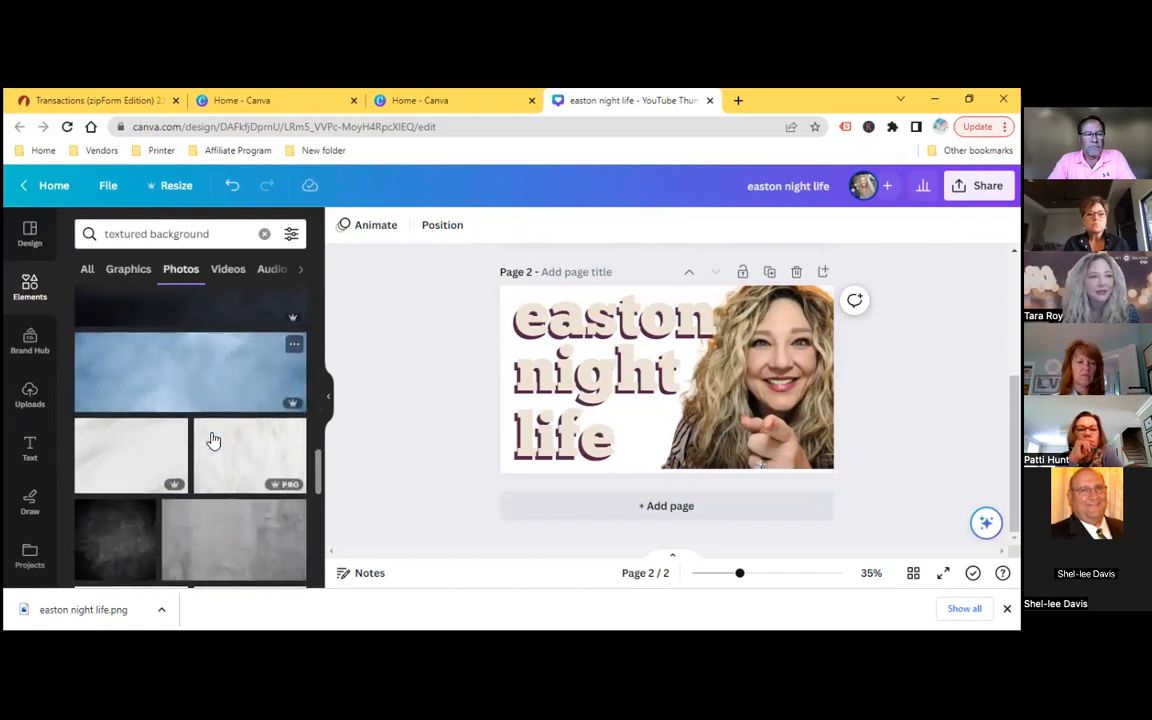
scroll(200, 435, "down", 4)
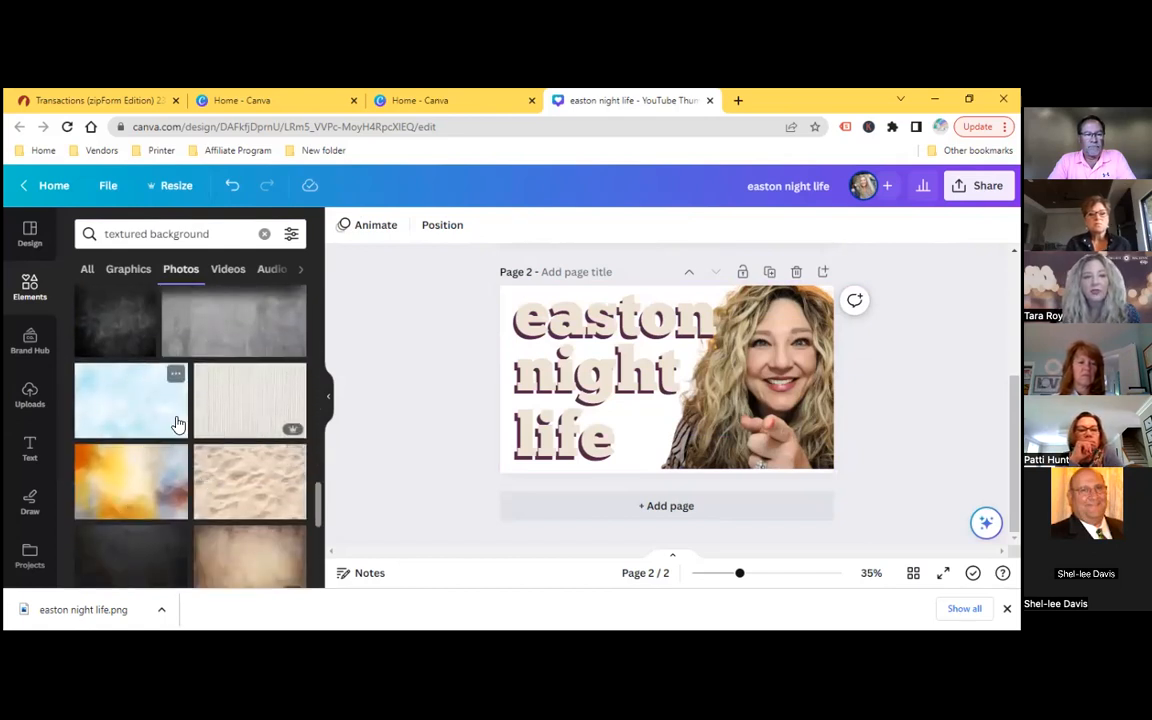
left_click(226, 492)
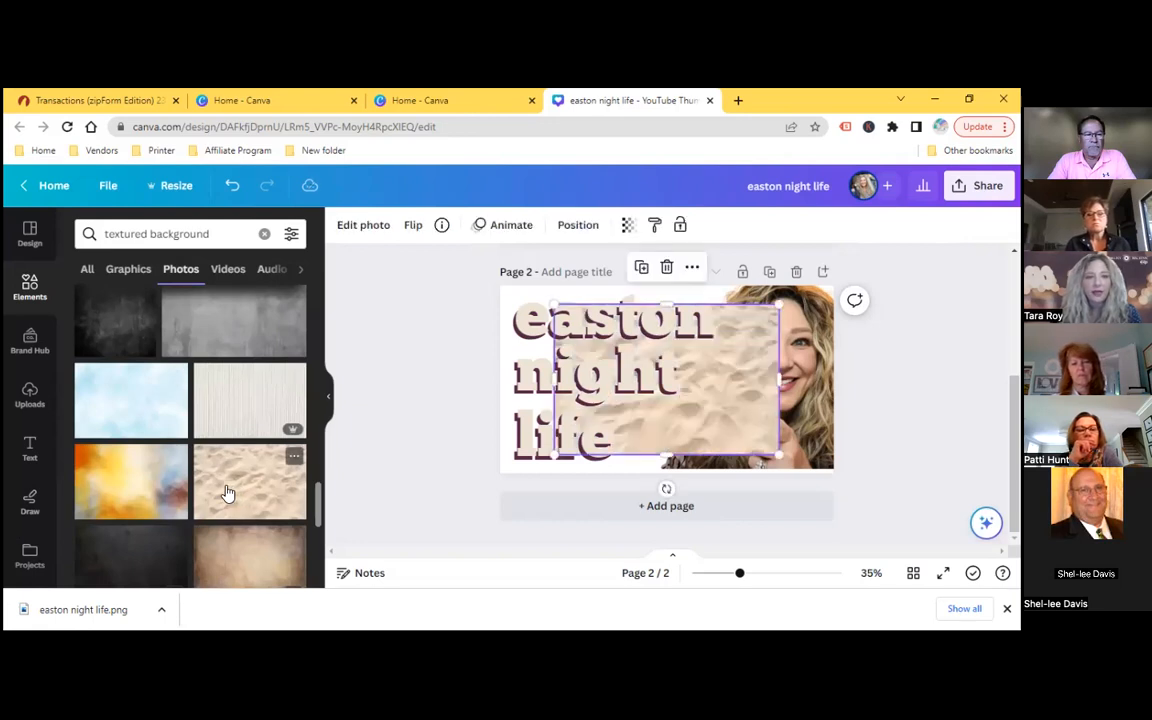
left_click_drag(692, 423, 860, 467)
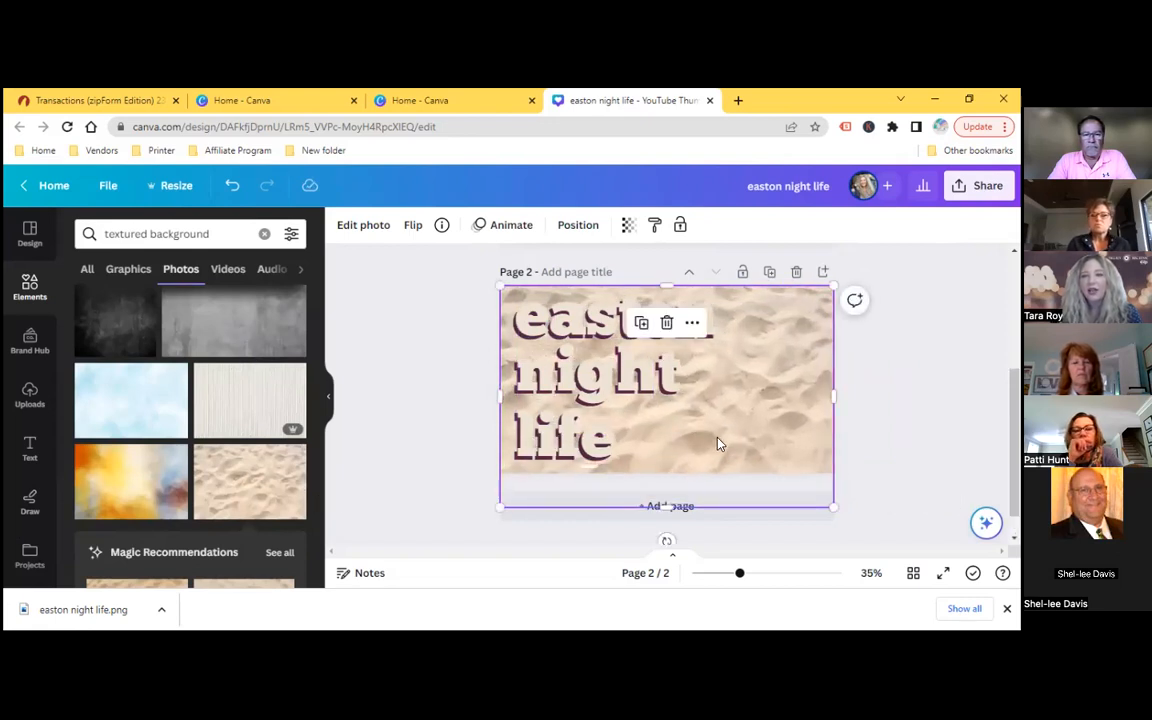
left_click(387, 378)
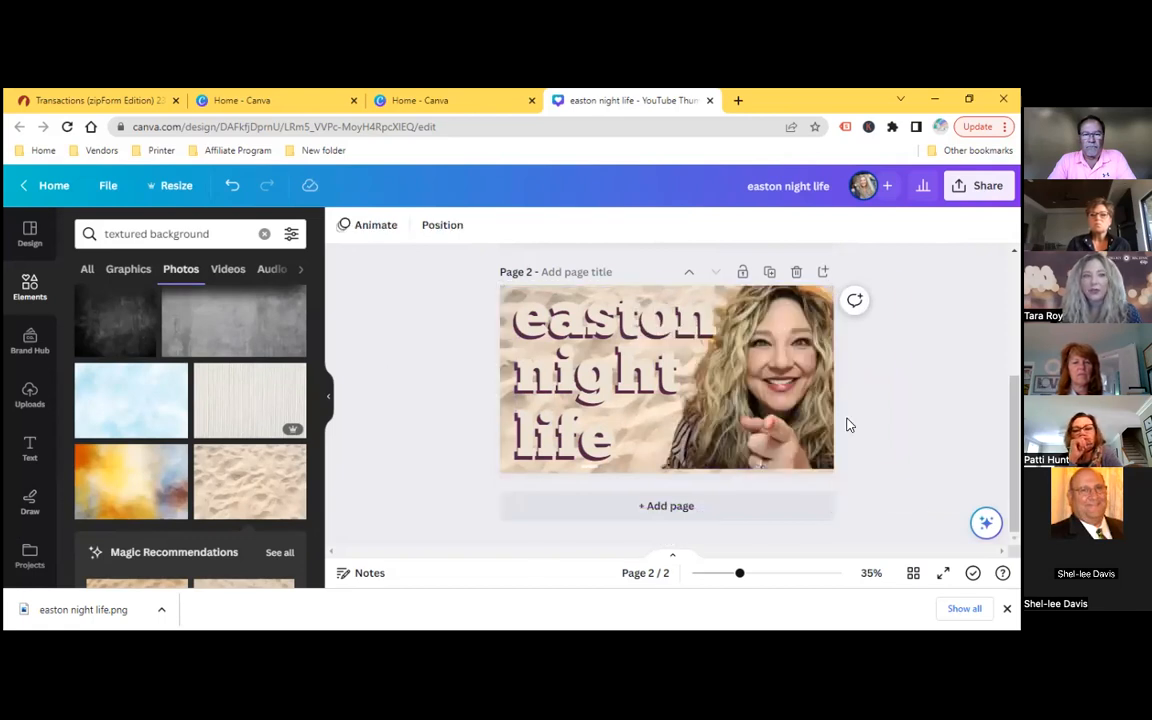
Search all elements for "square" and add the plain square shape to page 2.
left_click(213, 234)
key("BackSpace")
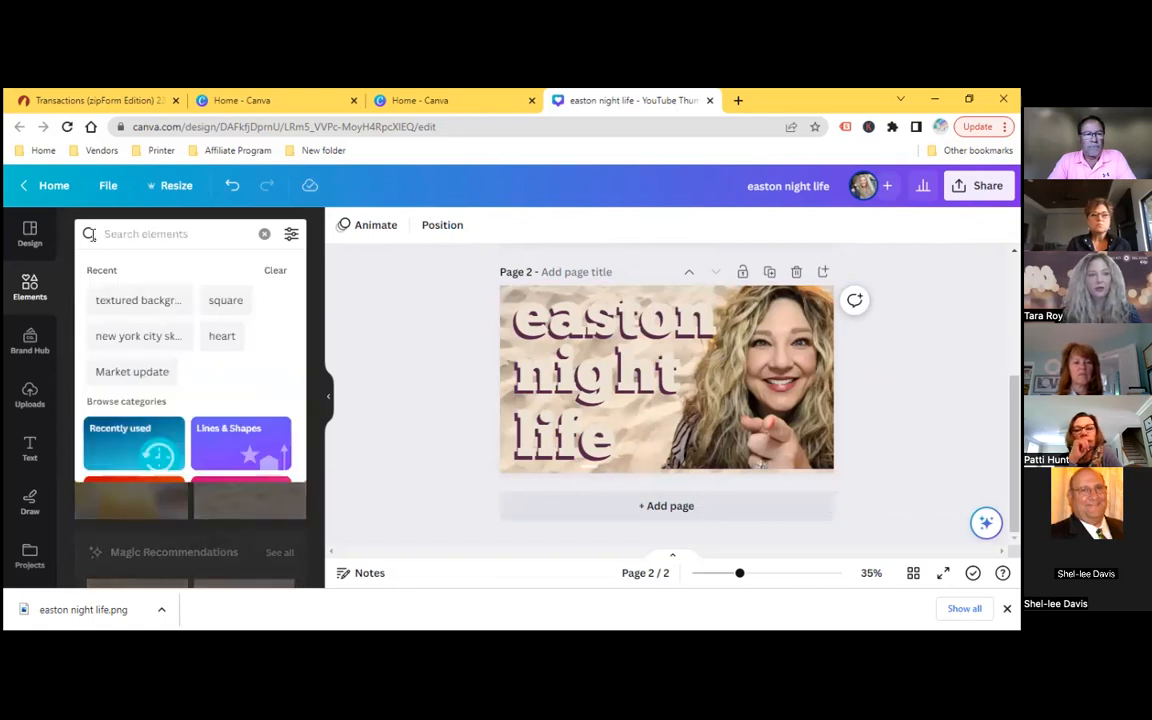
type("sq")
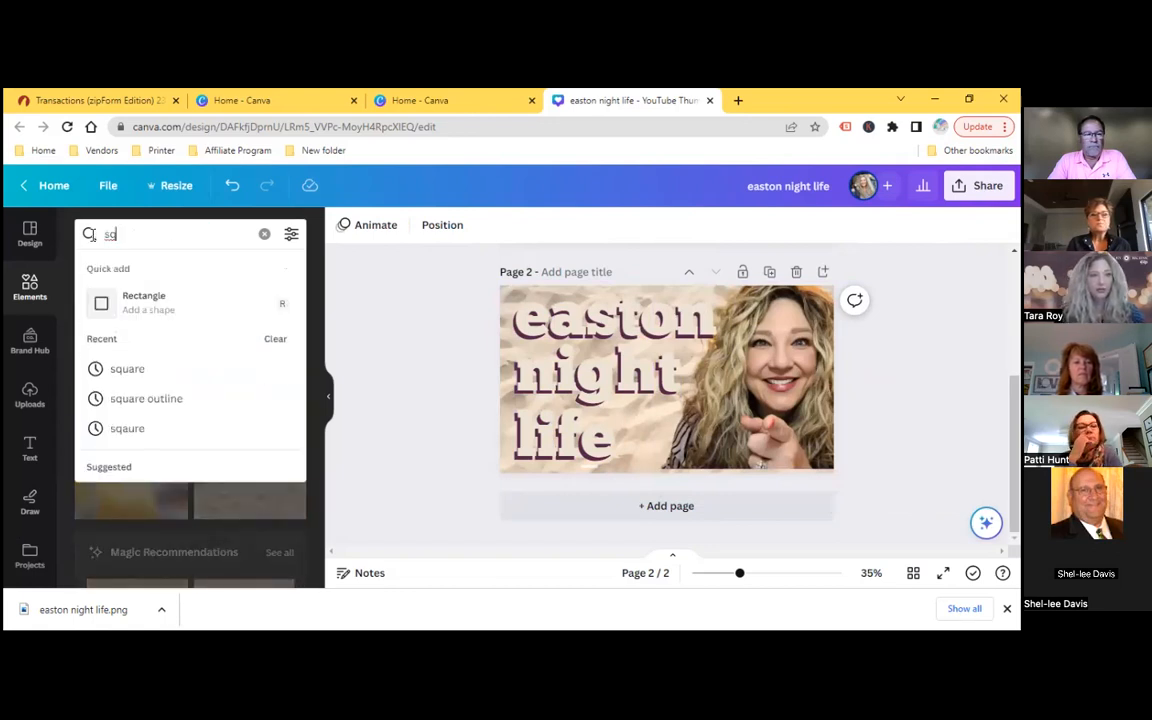
type("uare")
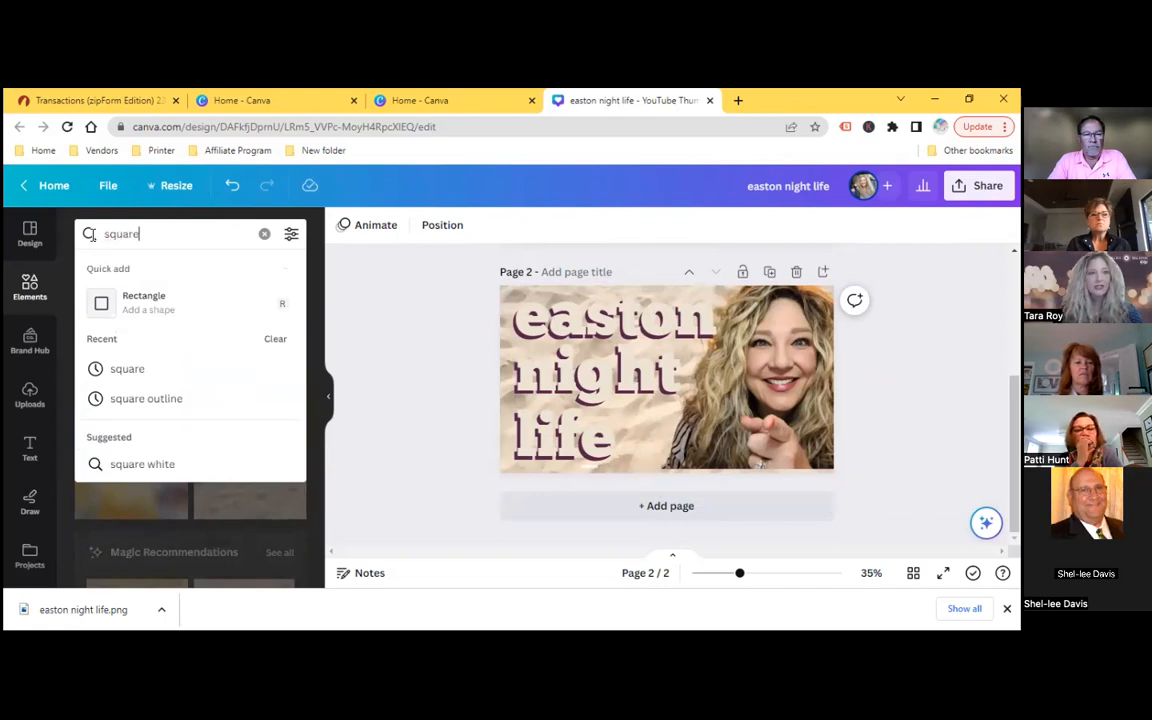
key("Return")
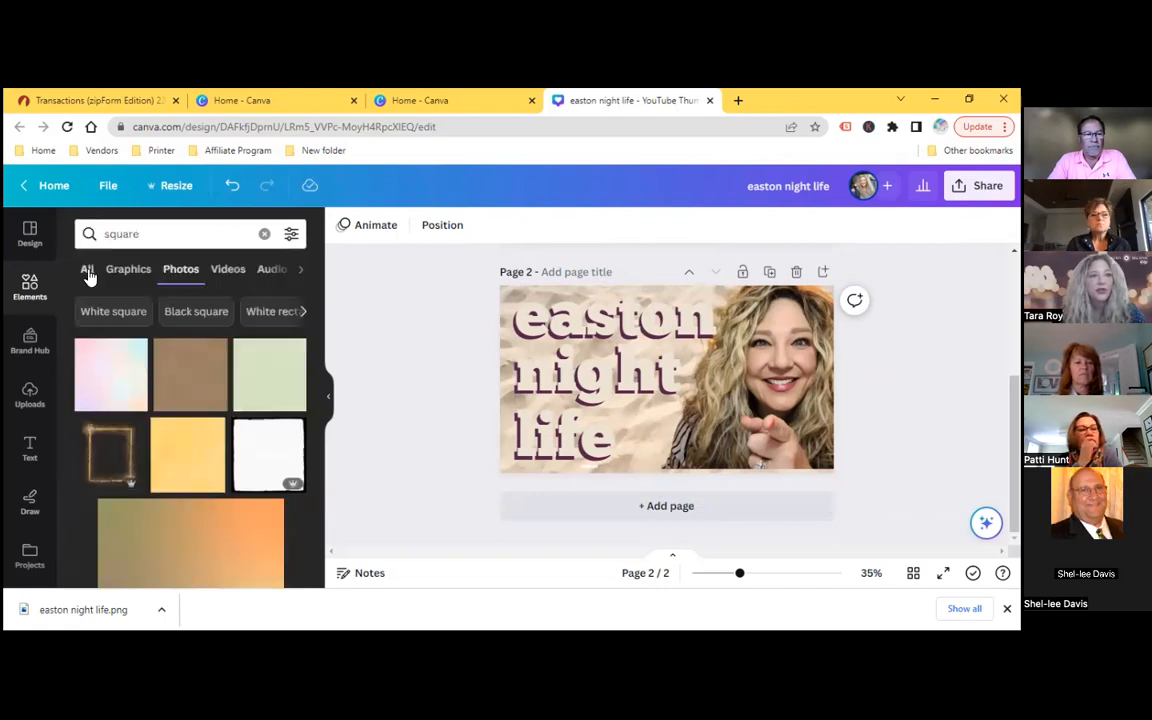
left_click(88, 272)
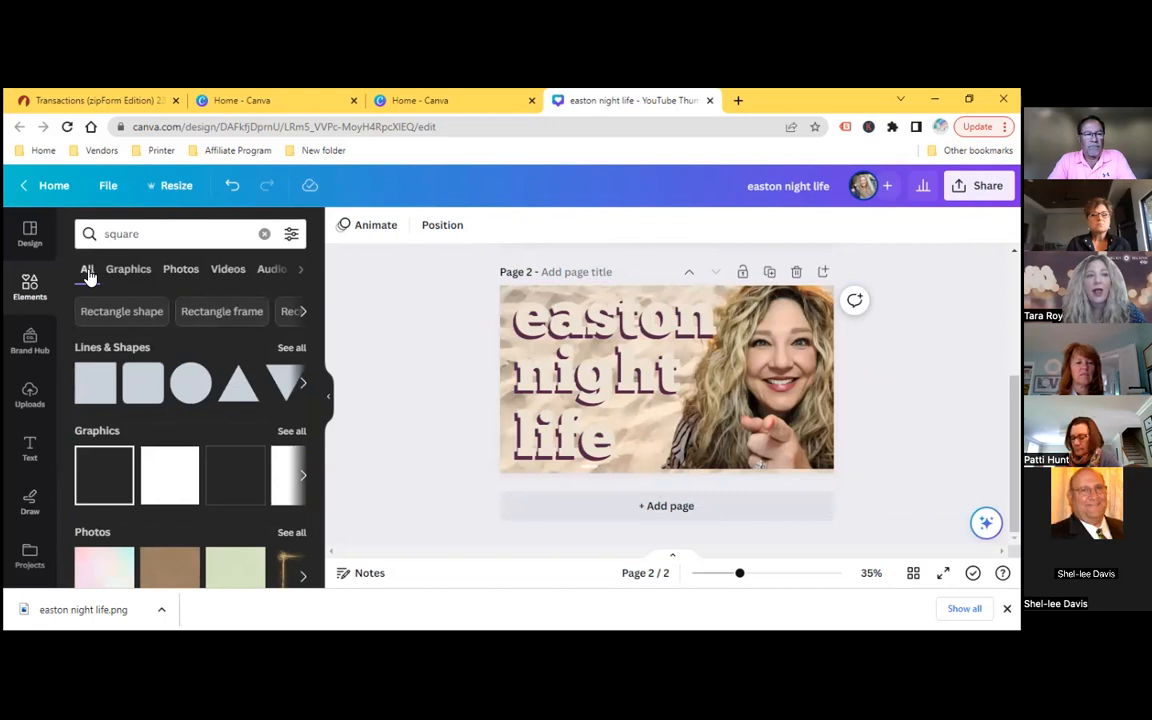
left_click(92, 388)
Stretch the burgundy shape on all four sides until it covers the whole of page 2.
left_click_drag(690, 381, 833, 380)
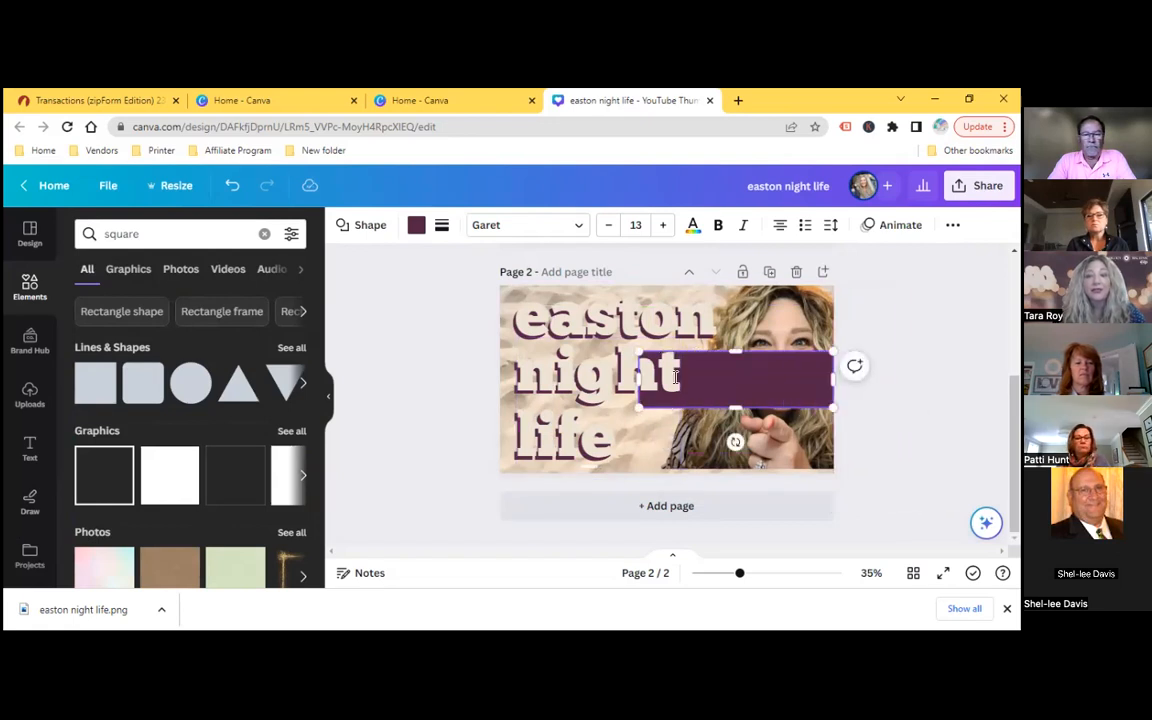
left_click_drag(638, 380, 500, 380)
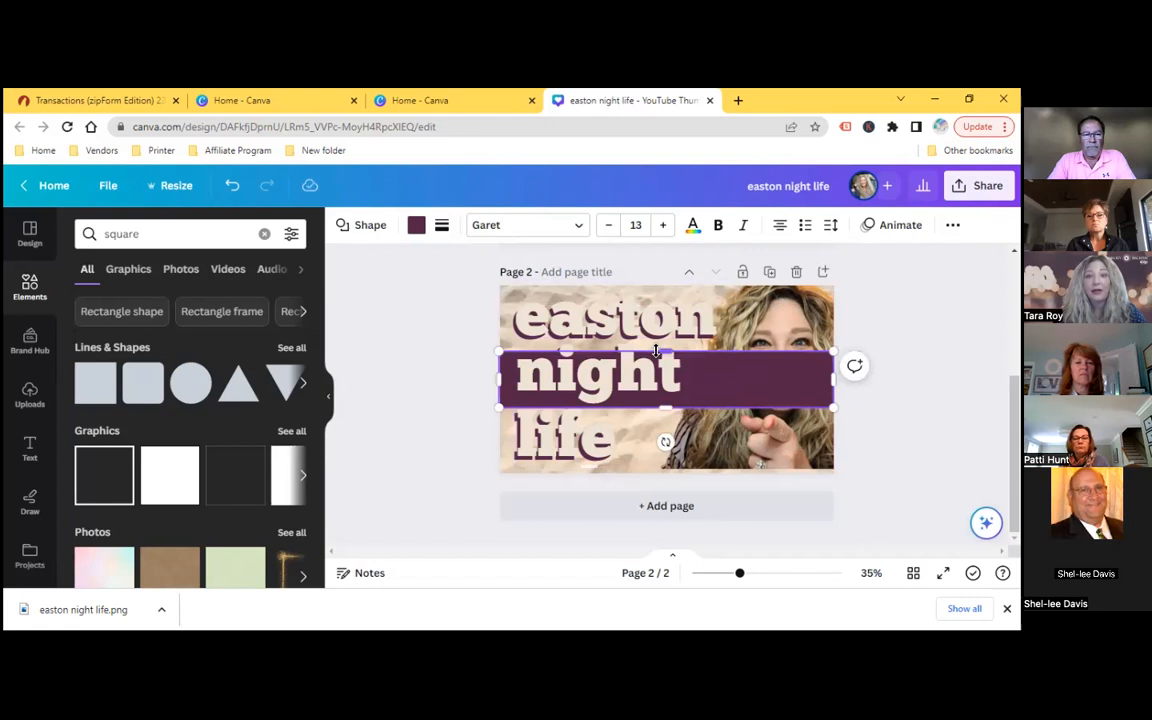
left_click_drag(656, 350, 656, 287)
left_click_drag(666, 408, 676, 474)
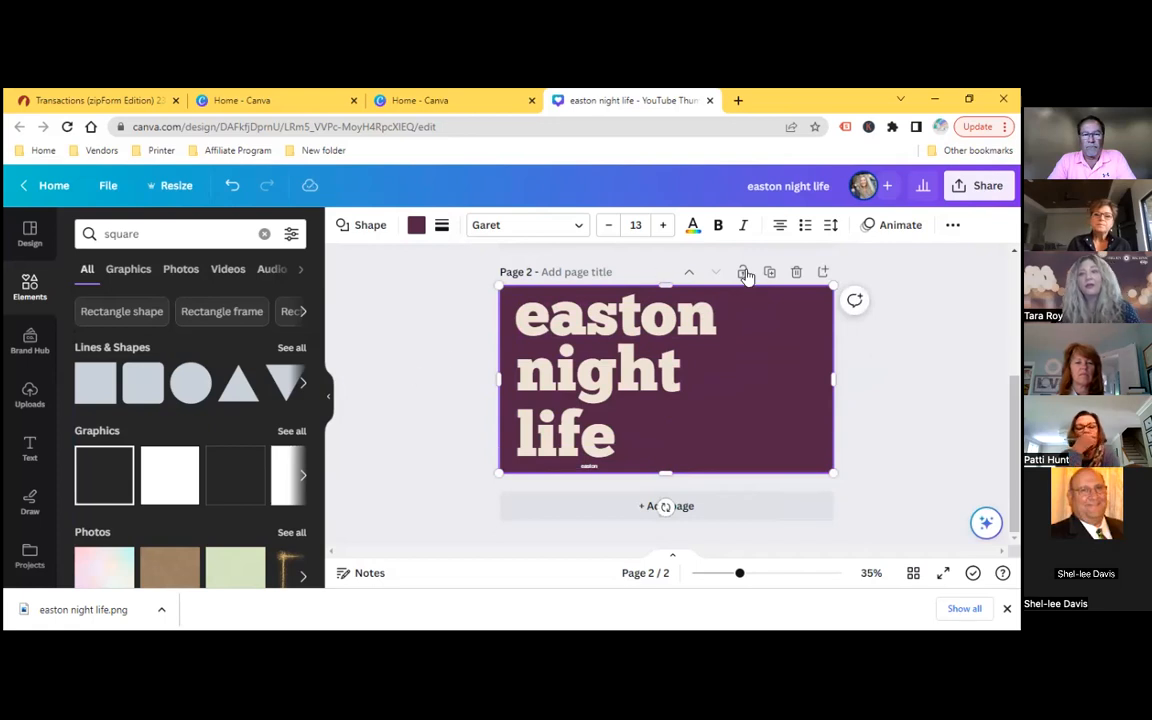
Lower the burgundy rectangle's opacity so the sand background and presenter show through as a tint.
left_click(952, 224)
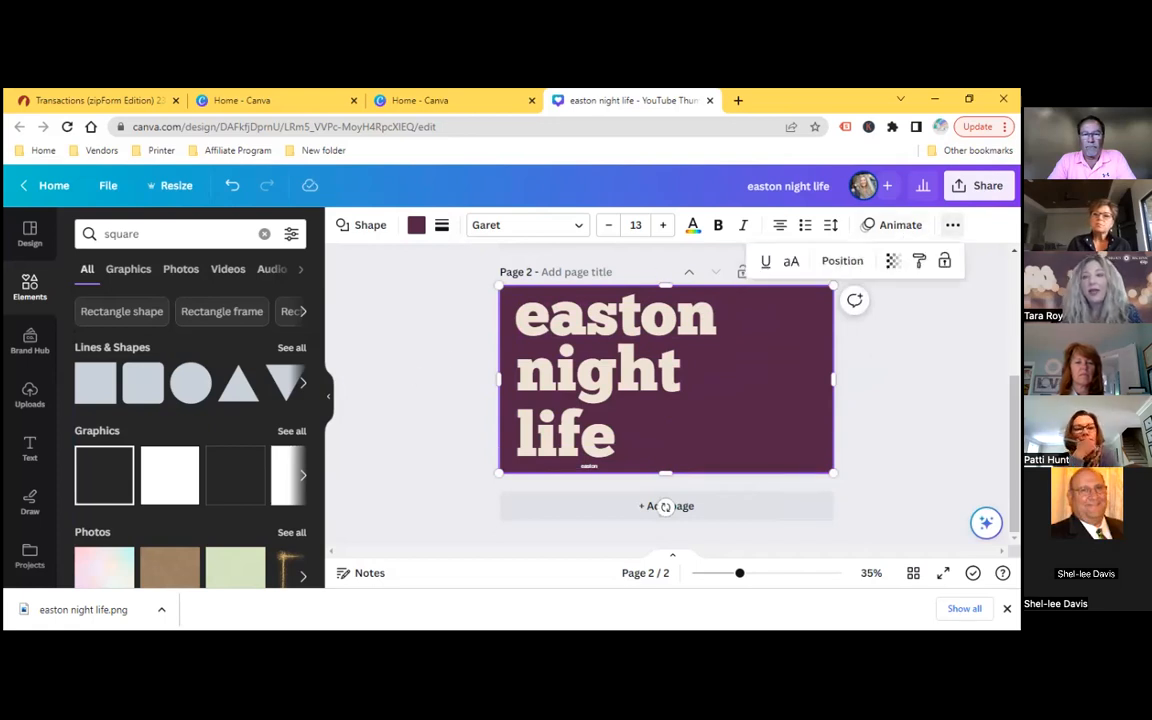
left_click(893, 261)
left_click_drag(890, 321, 848, 333)
left_click_drag(843, 330, 812, 332)
left_click(401, 334)
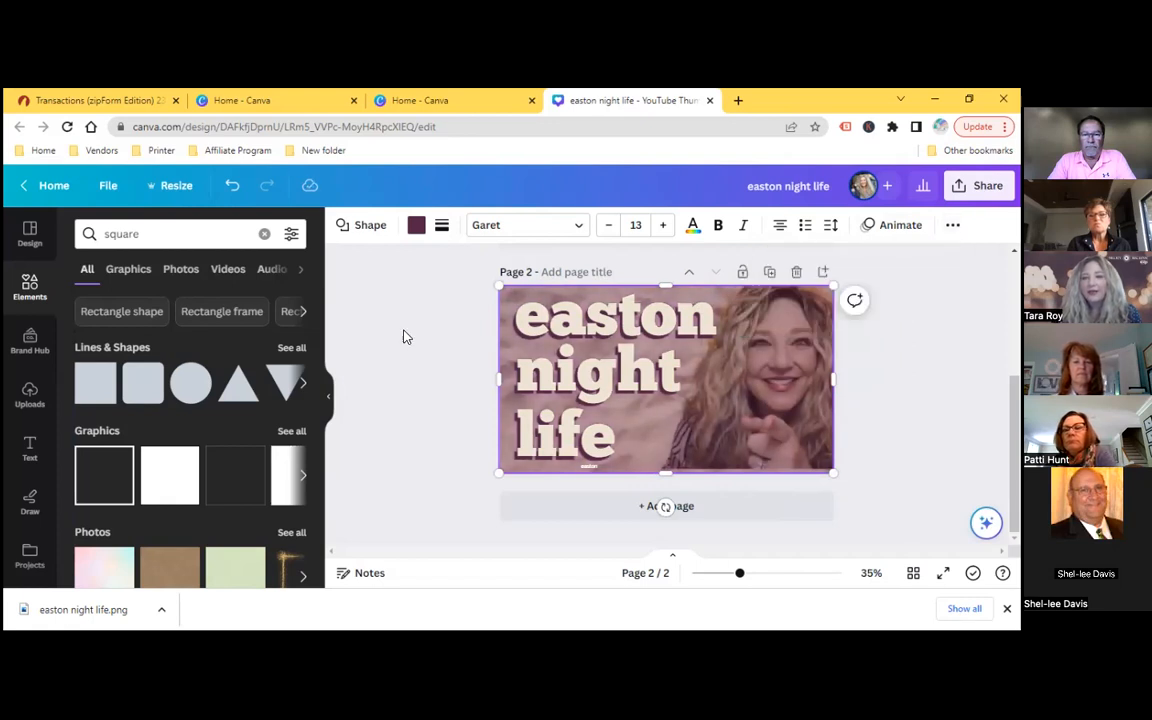
left_click(972, 410)
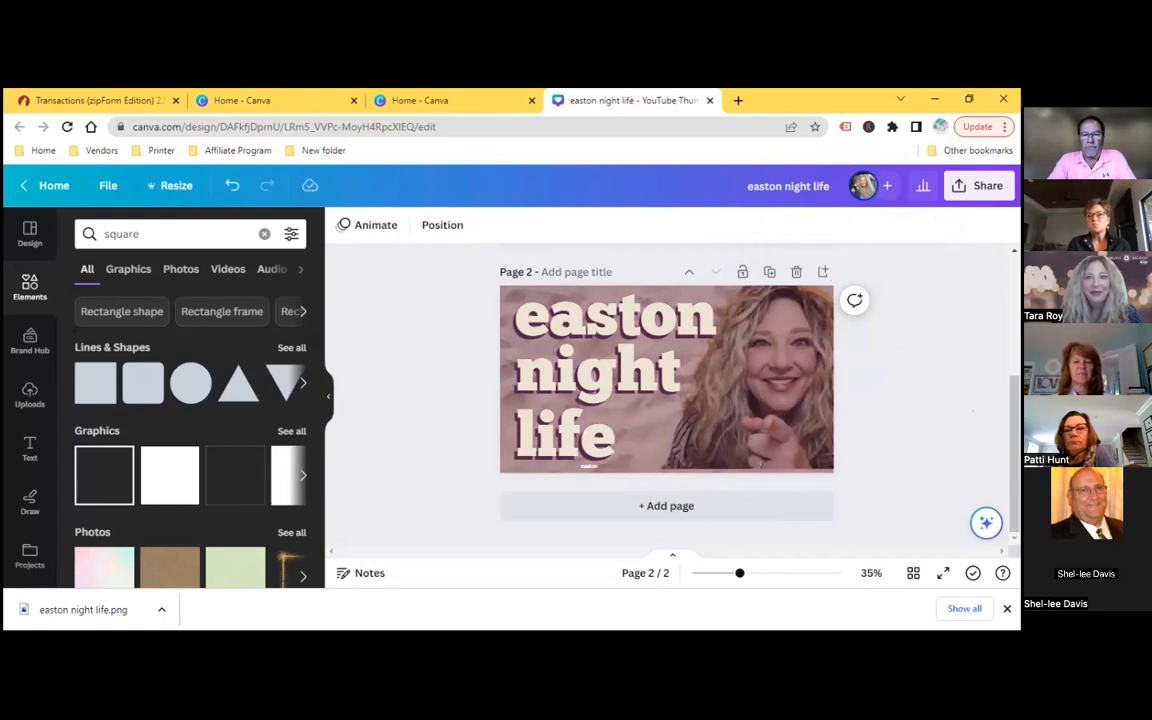
Send the translucent burgundy rectangle on page 2 backward so it sits behind the presenter cutout.
left_click(768, 390)
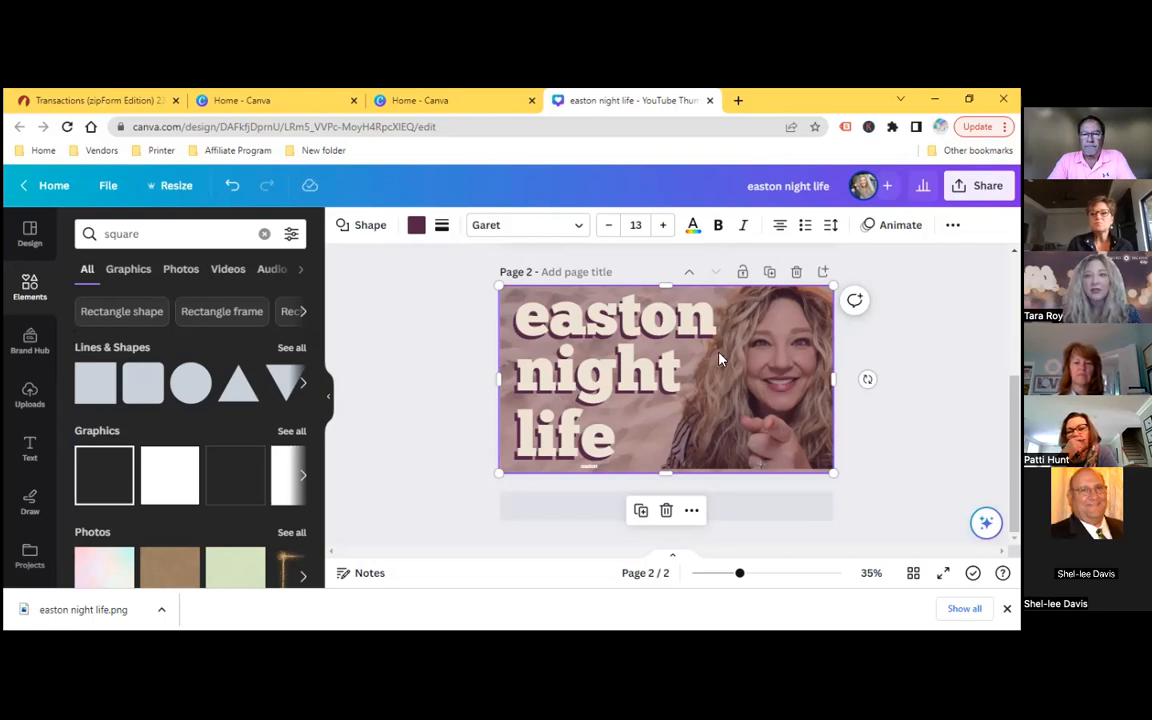
left_click(952, 224)
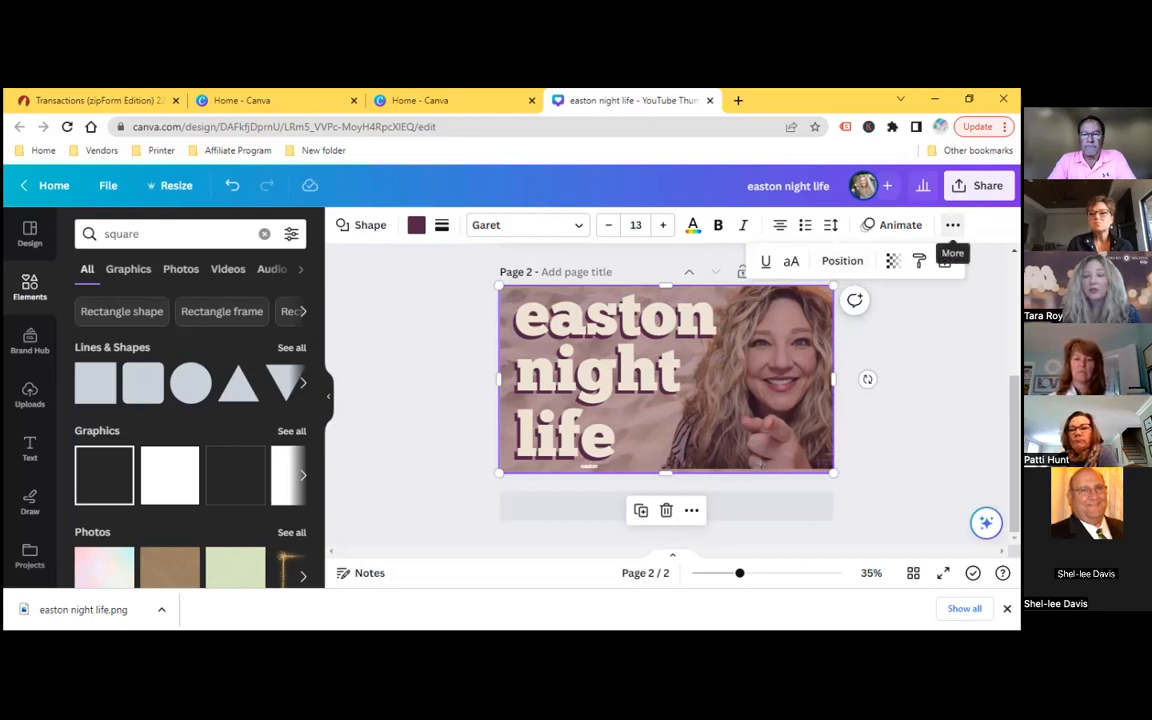
left_click(842, 262)
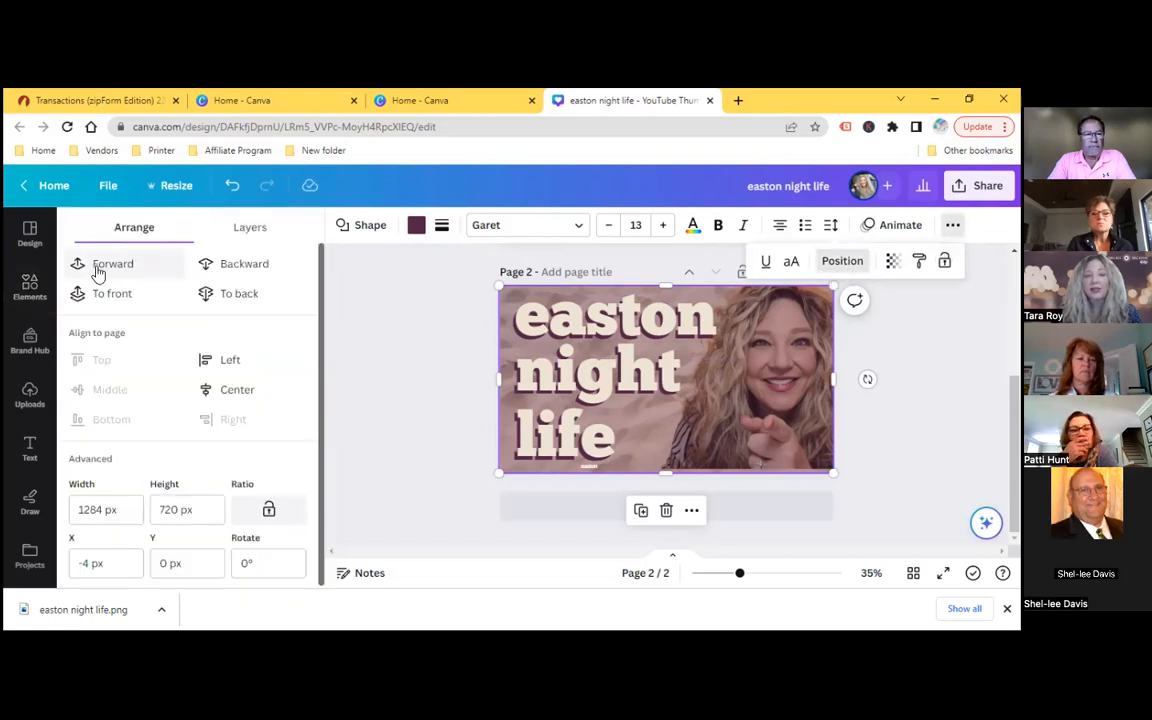
left_click(249, 270)
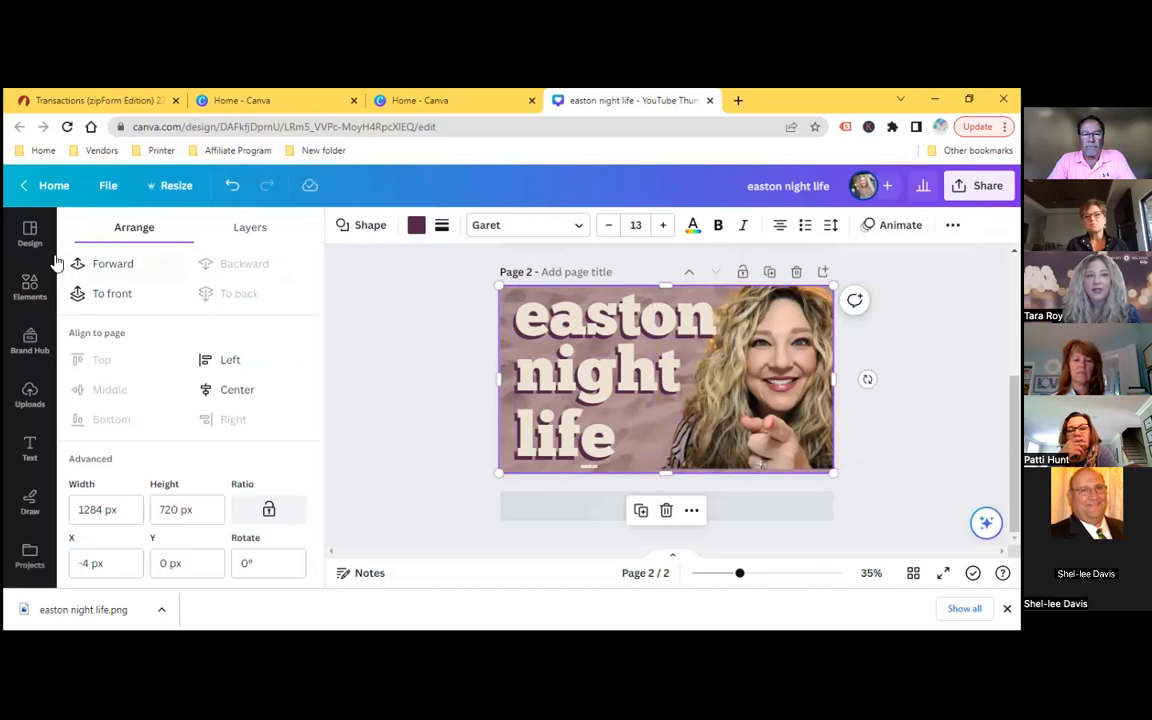
left_click(111, 266)
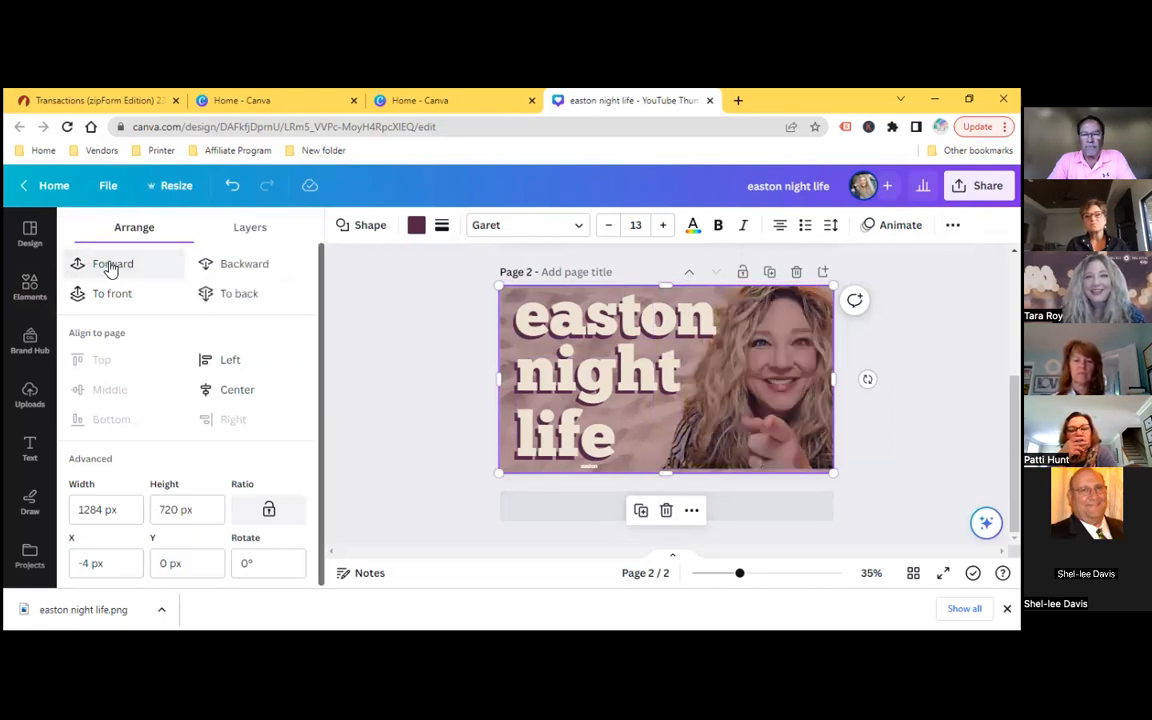
left_click(238, 263)
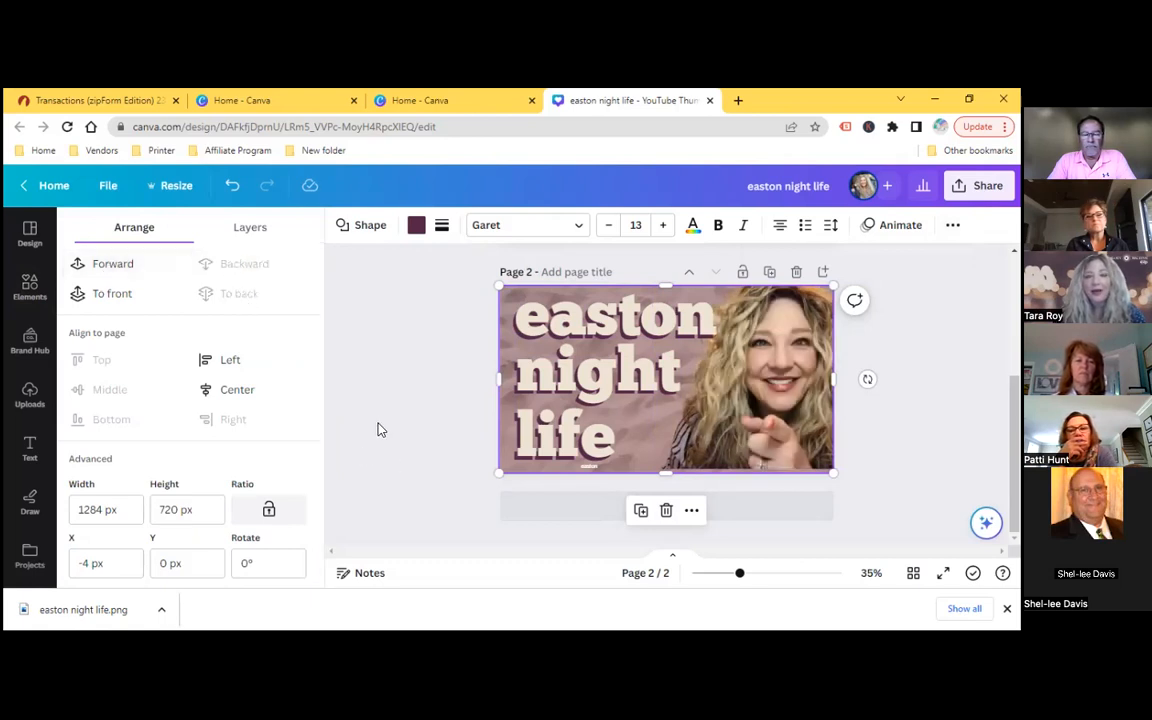
left_click(384, 404)
left_click(962, 390)
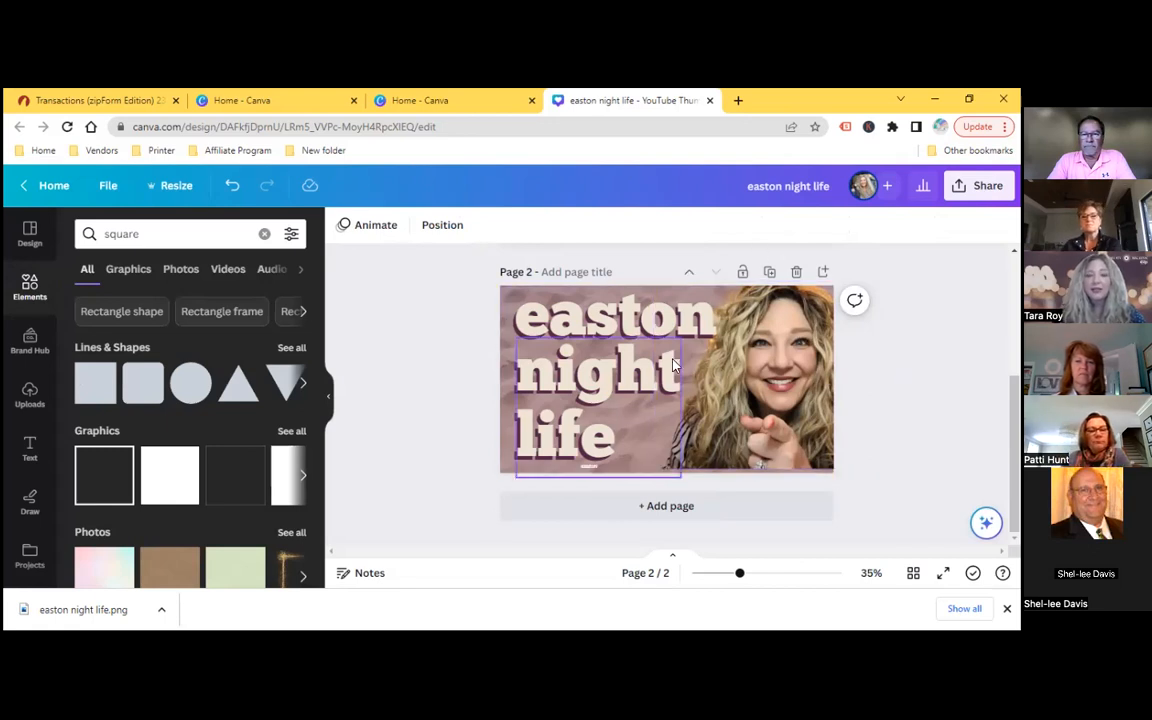
Duplicate page 2 and delete the presenter cutout from the copy.
left_click(770, 273)
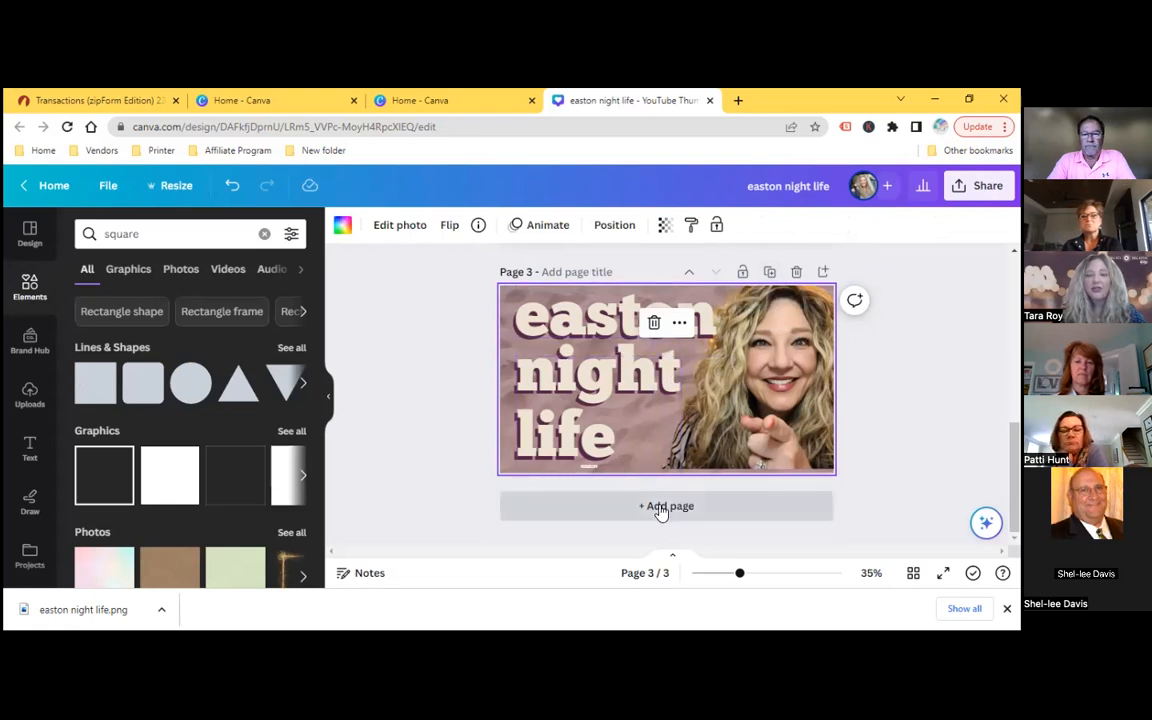
left_click(734, 327)
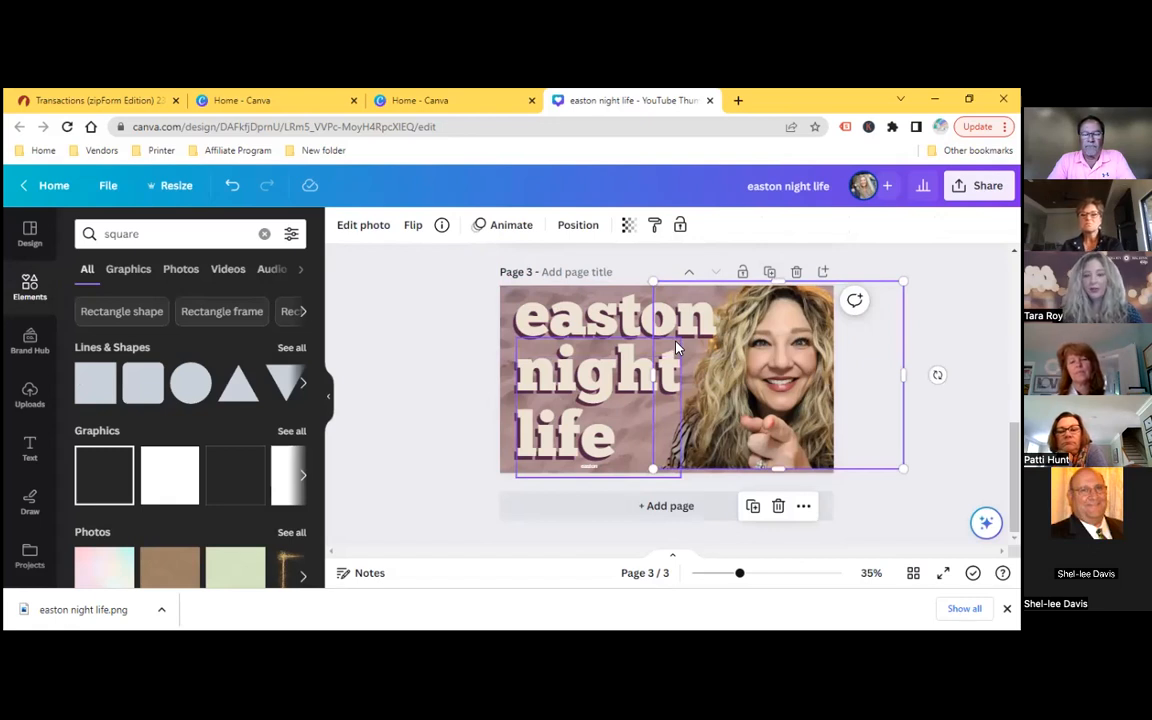
key("Delete")
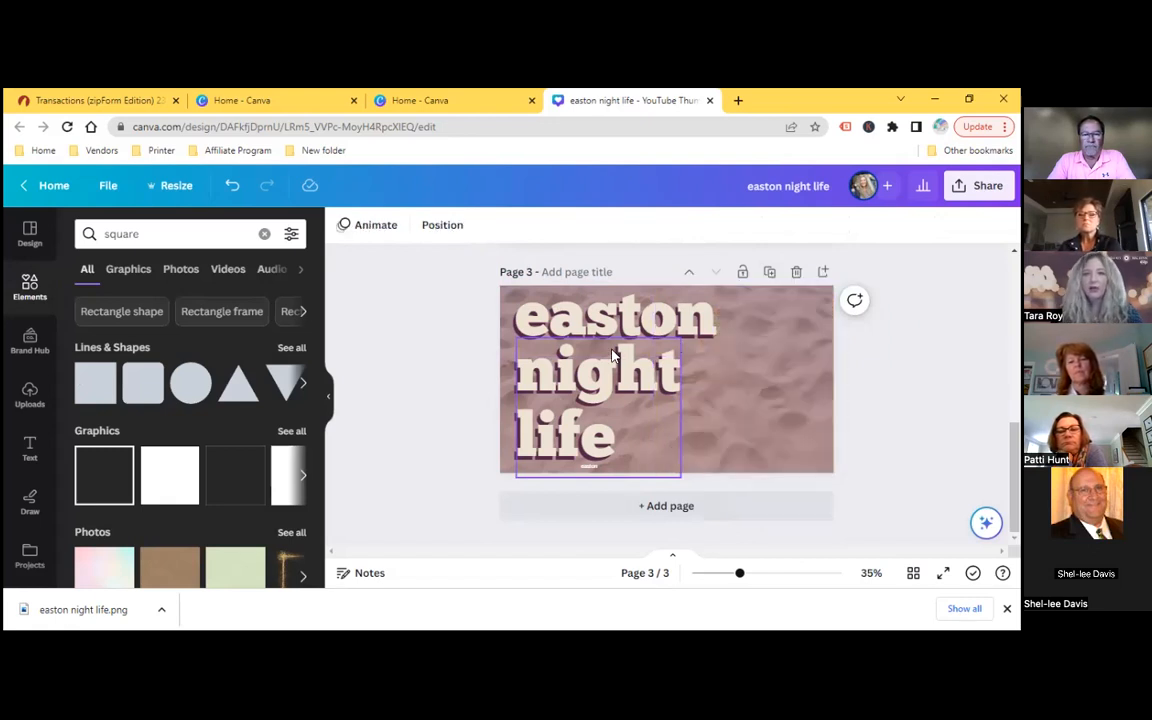
Delete the "easton" text and the cream "night life" text layer from page 3.
left_click(563, 331)
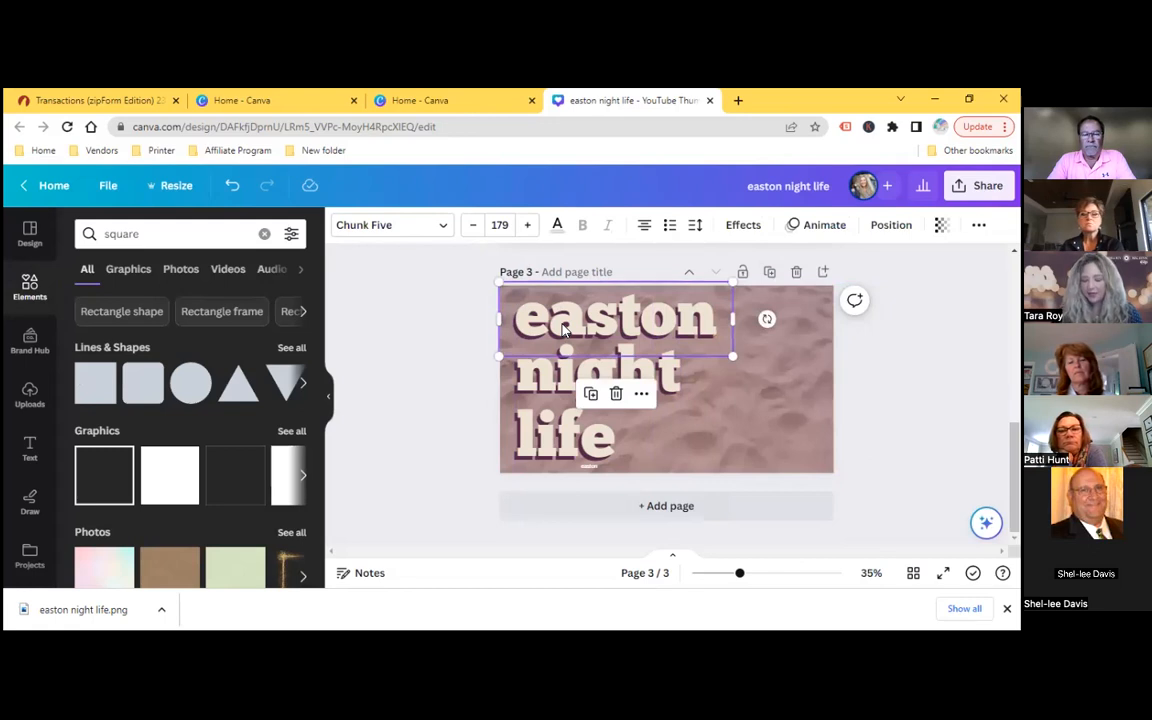
left_click(563, 331)
key("Delete")
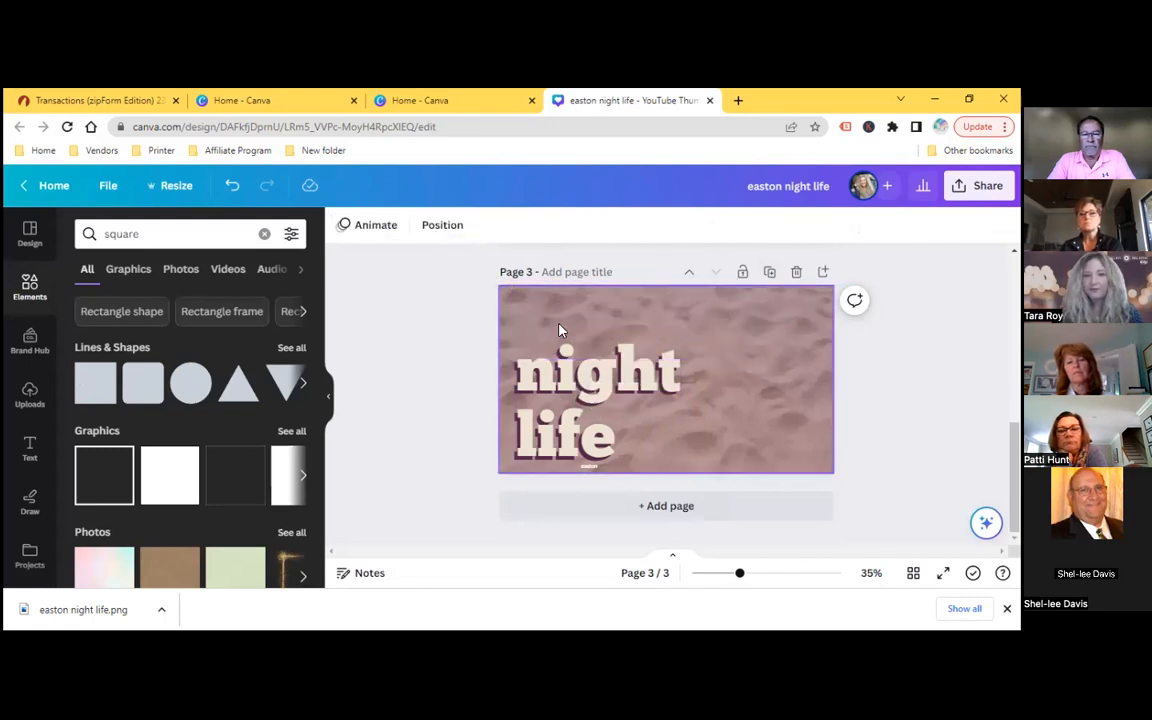
left_click(563, 376)
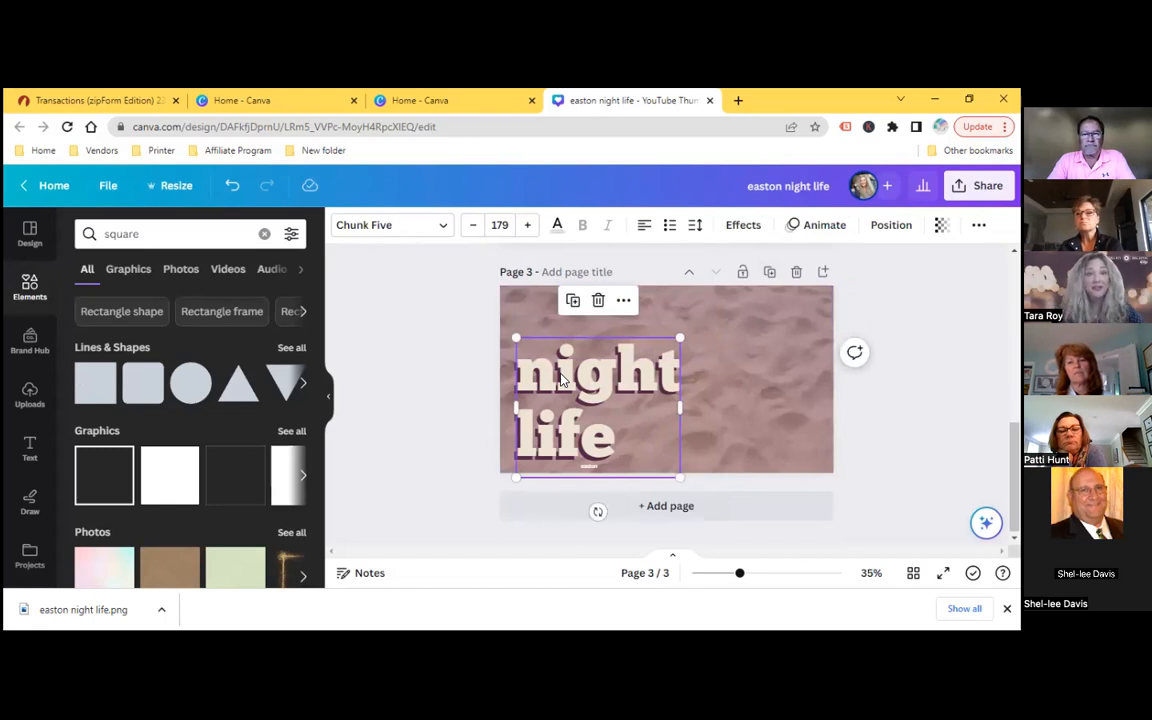
left_click_drag(601, 438, 668, 462)
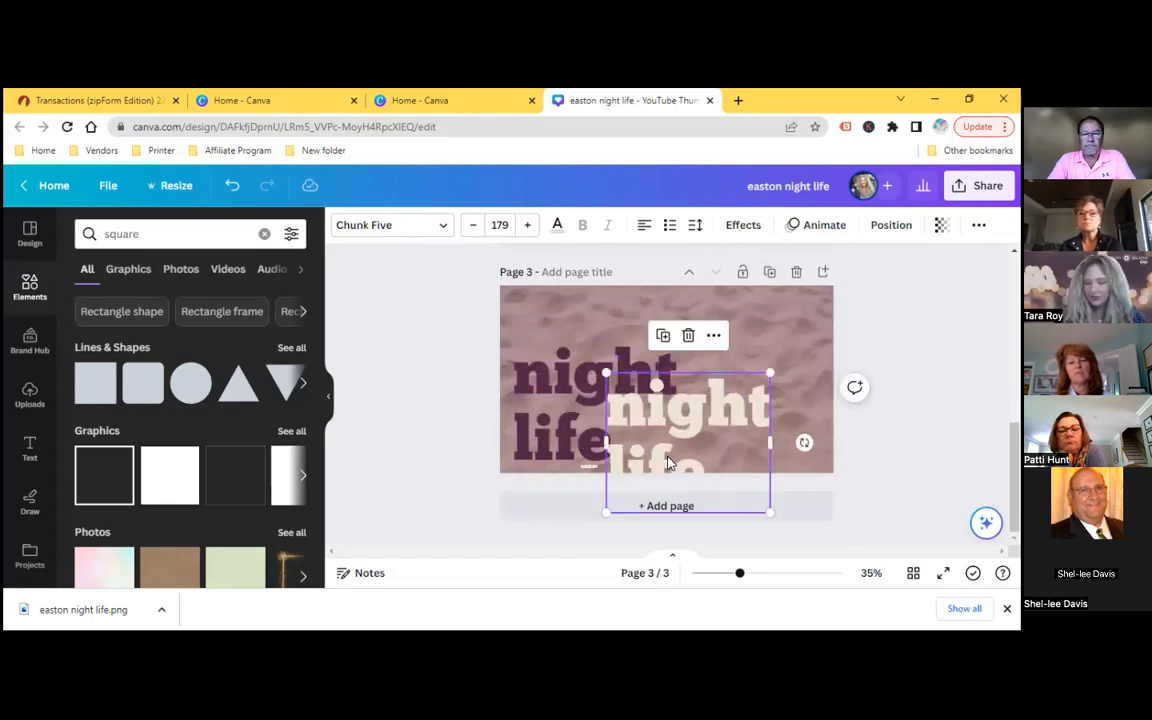
key("Delete")
Move the burgundy "night life" text up into the right half of page 3 and right-align it.
left_click_drag(614, 364, 716, 327)
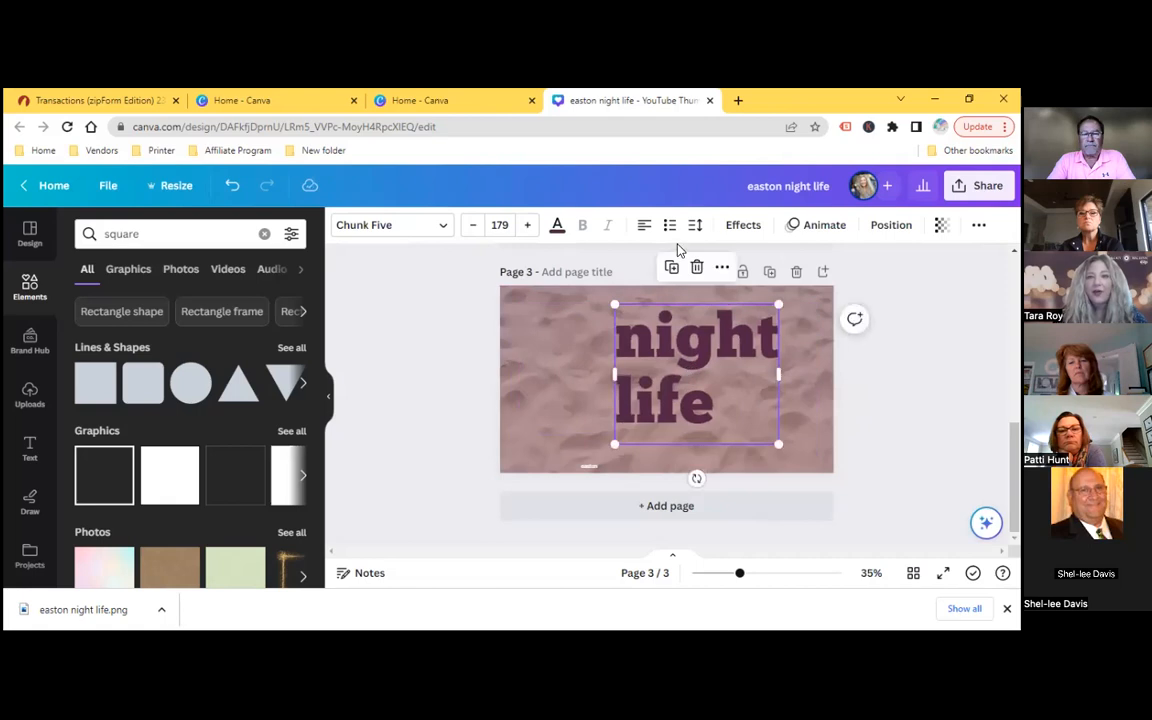
left_click(643, 226)
left_click(643, 226)
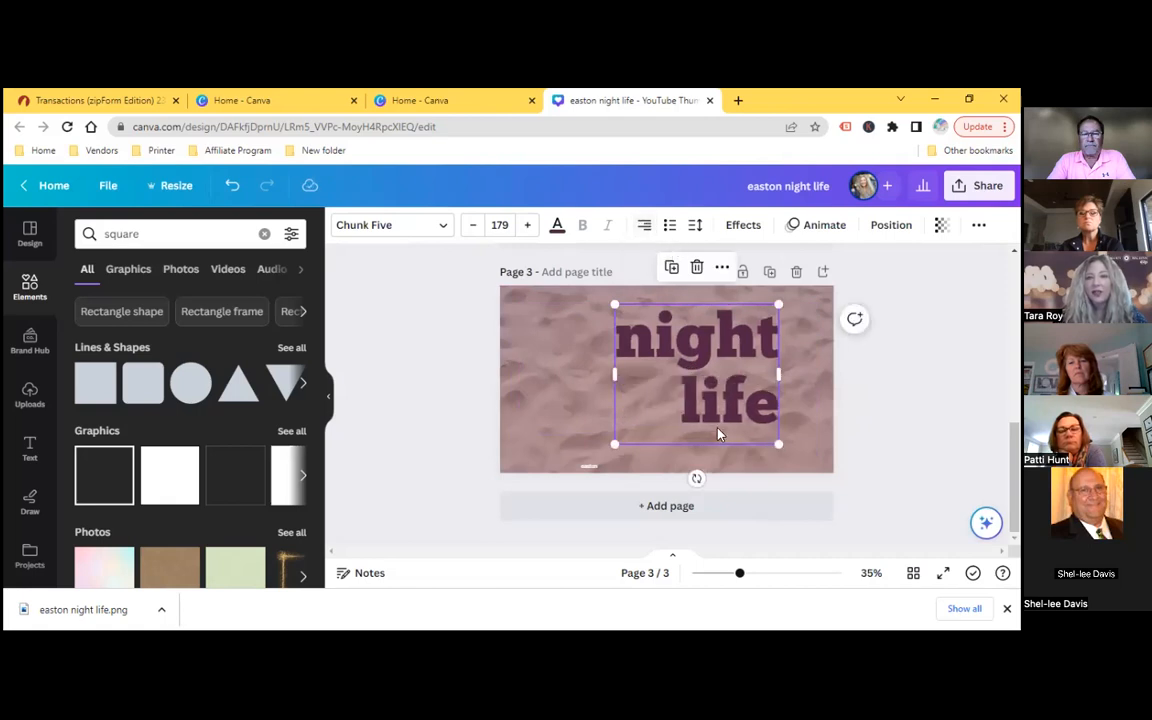
double_click(707, 344)
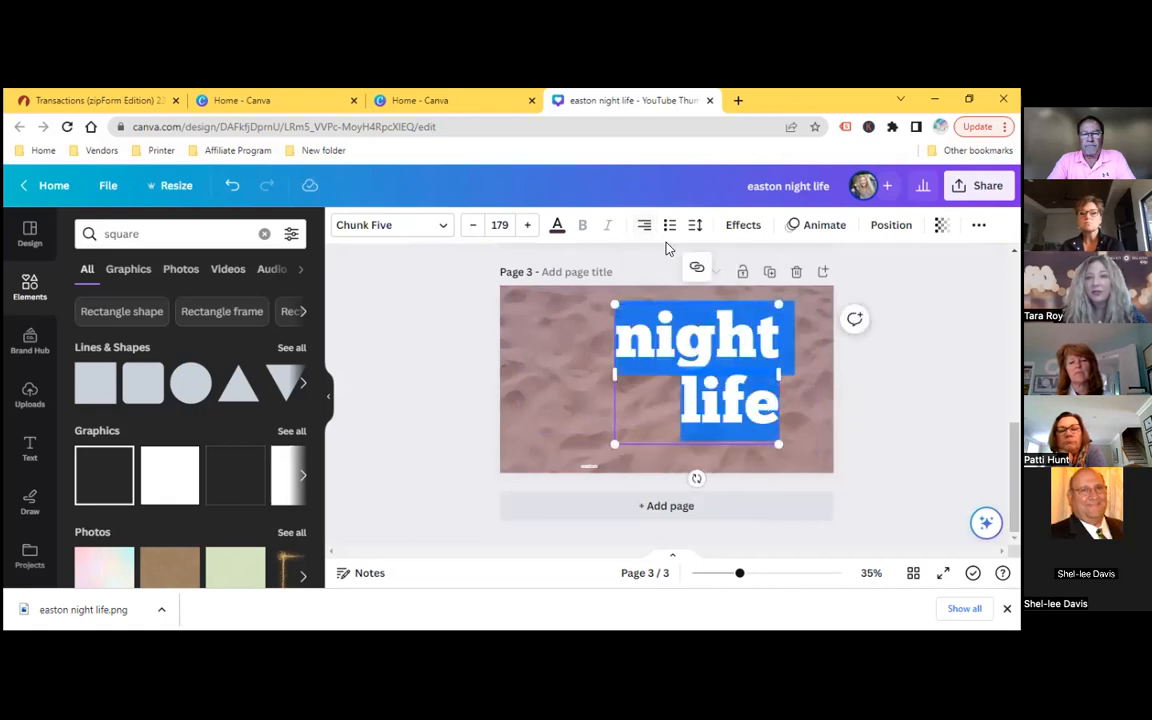
left_click(643, 226)
left_click(643, 226)
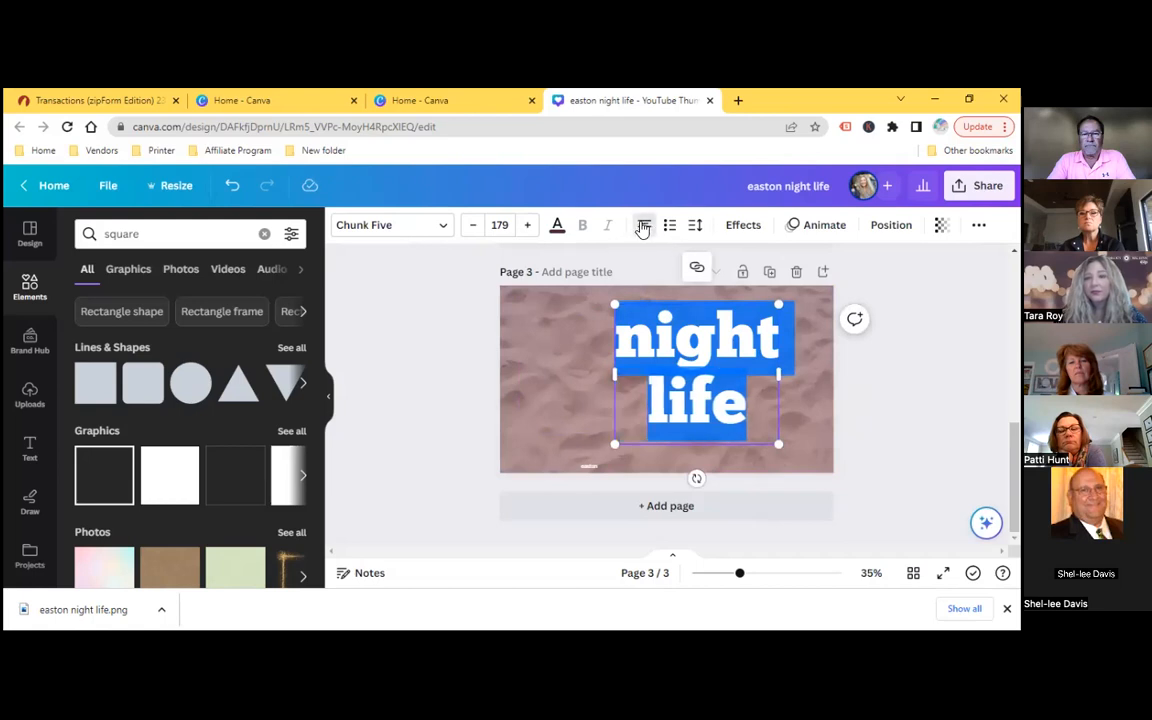
left_click(643, 226)
left_click(660, 377)
left_click(660, 377)
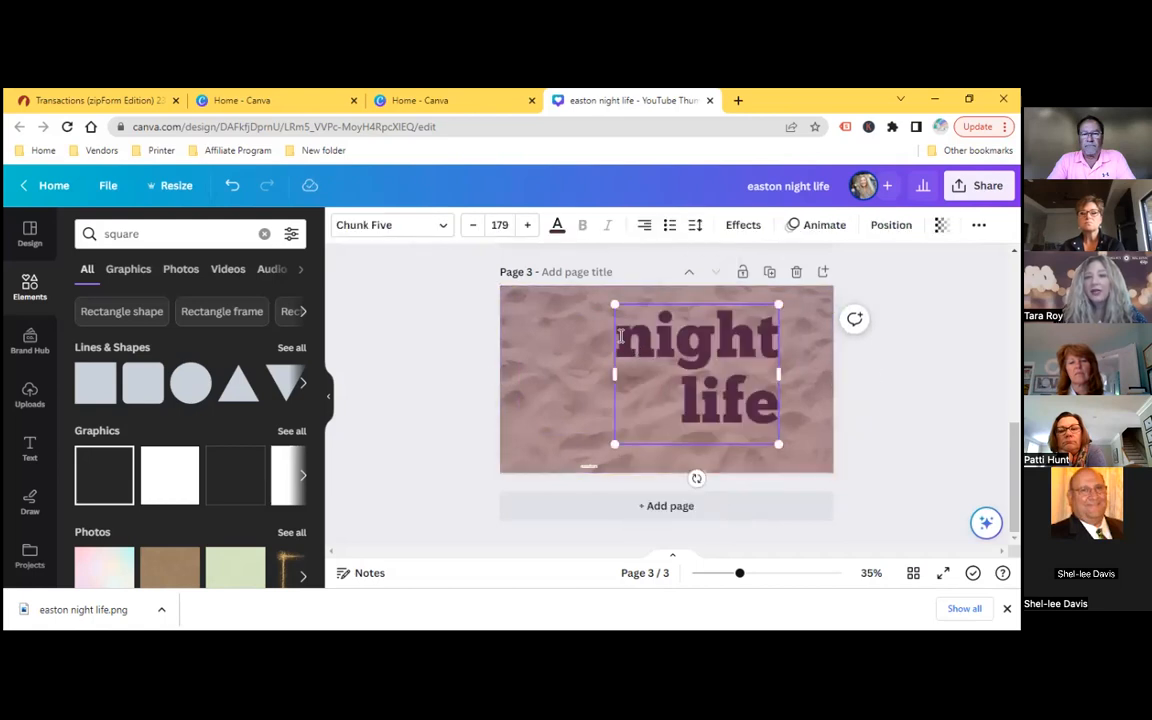
Replace the burgundy text on page 3 with "palmer heights easton" and shift it toward the page's upper-right corner.
left_click_drag(620, 338, 770, 397)
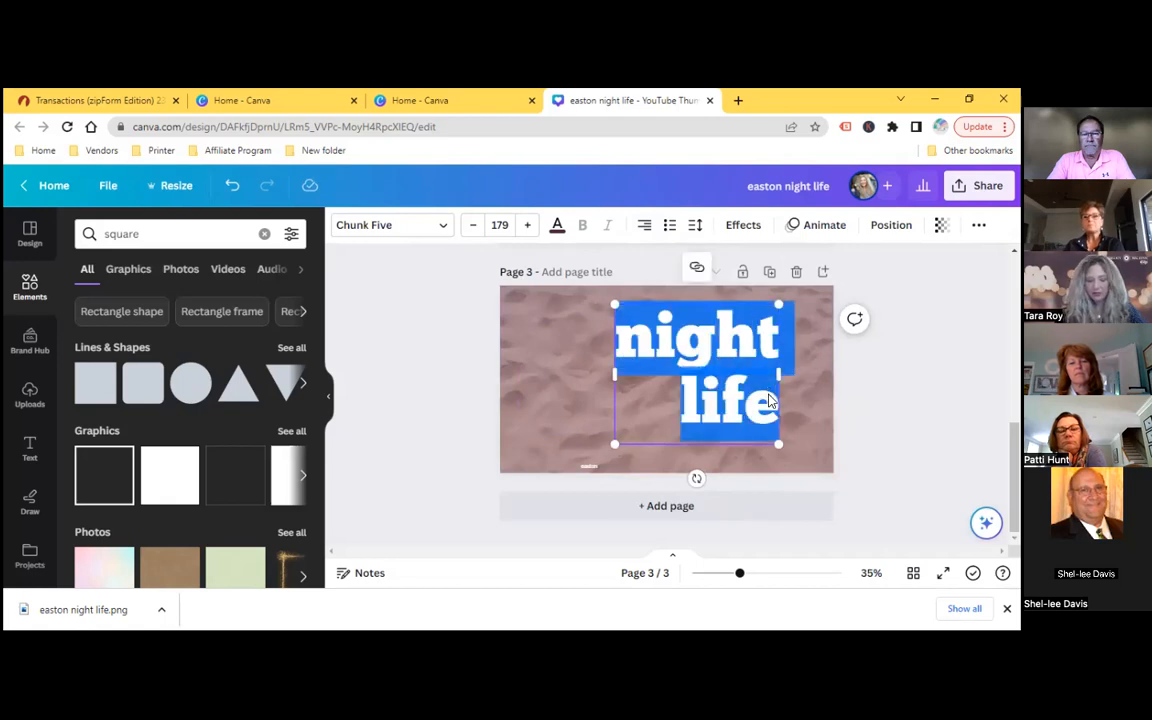
type("palmer")
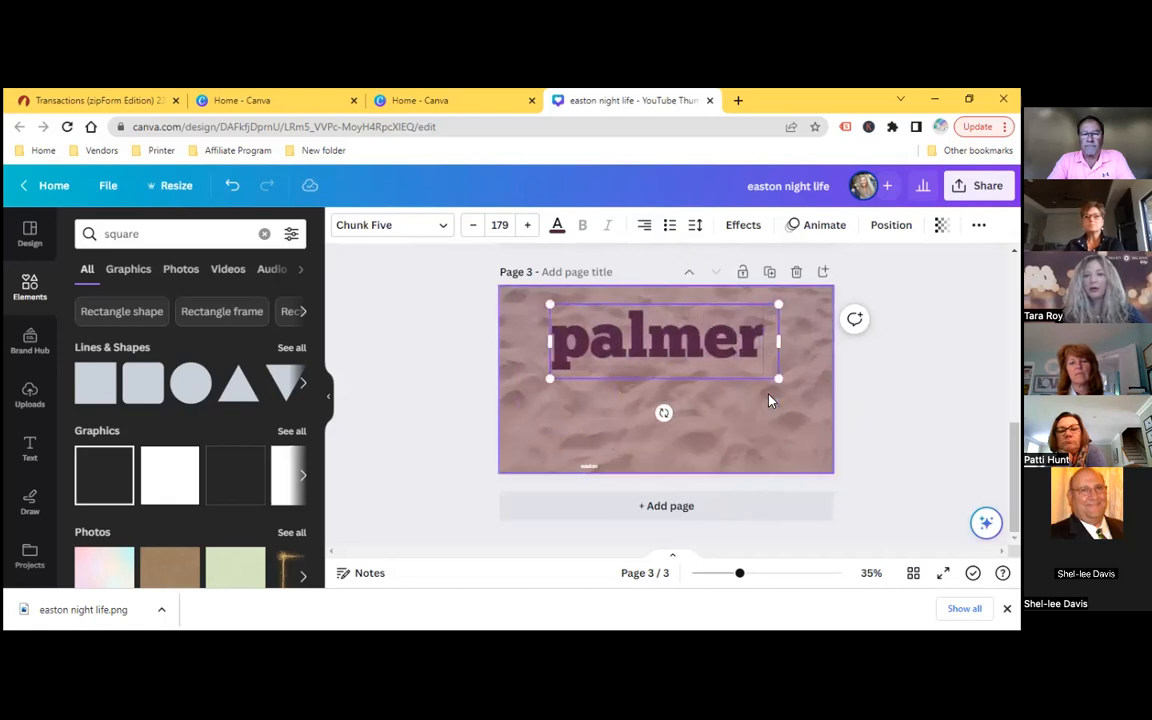
type(" height")
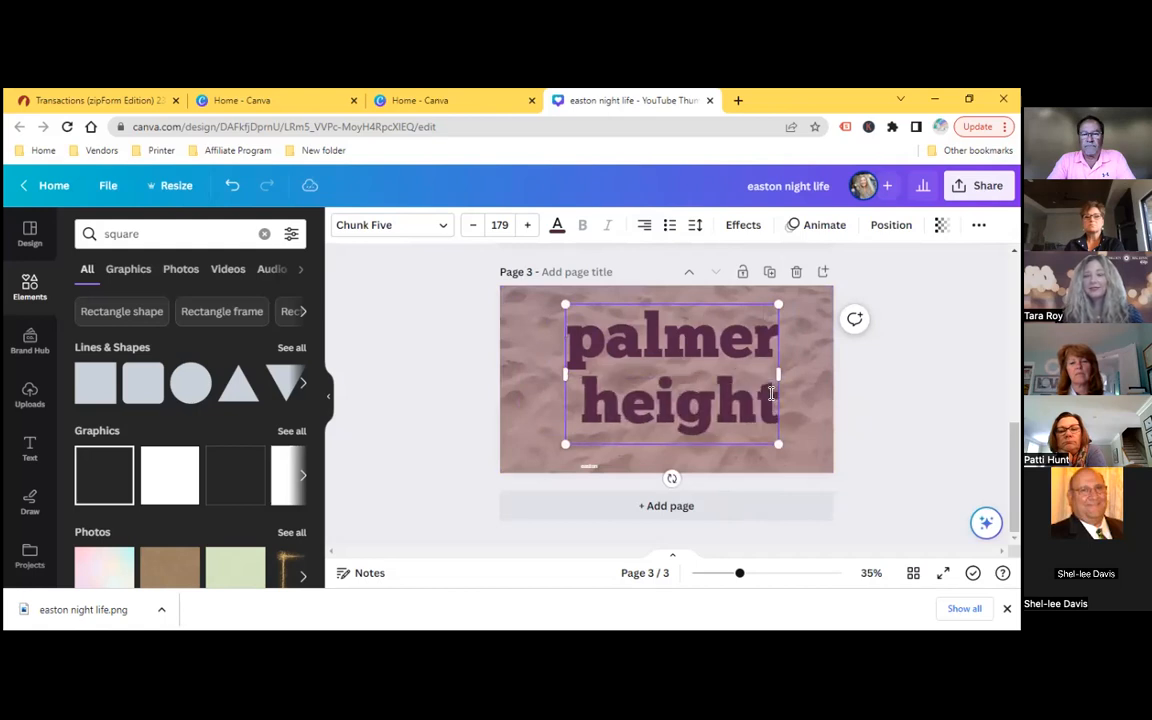
type("s easton")
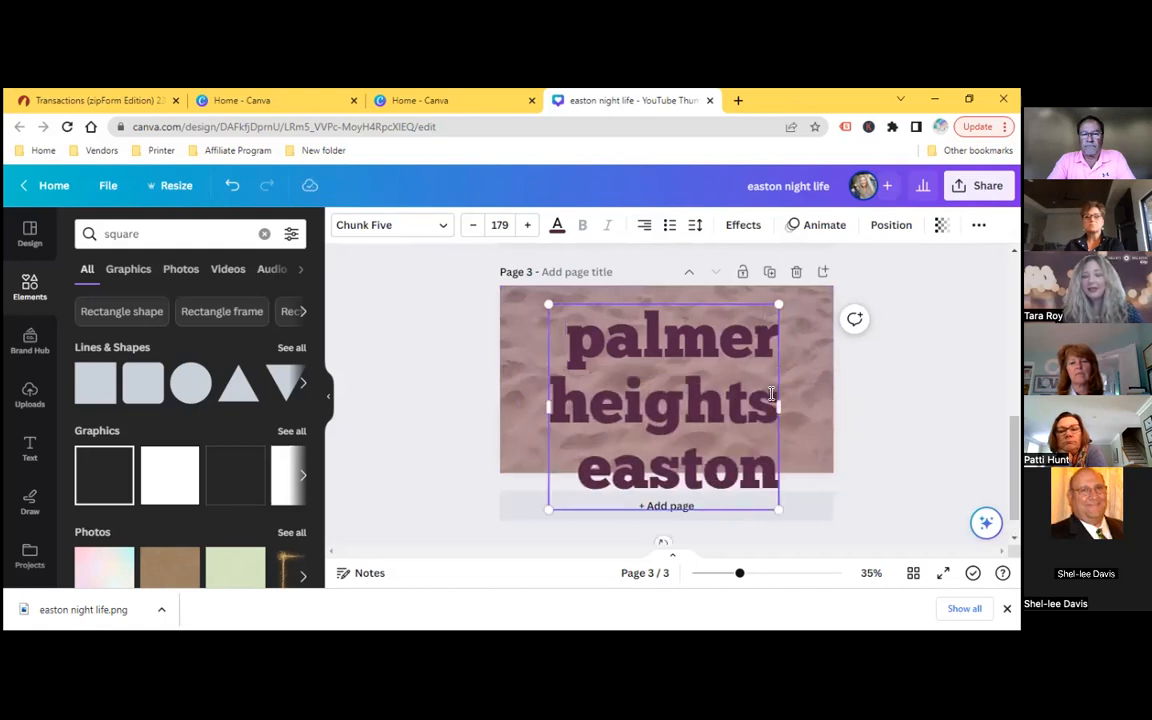
left_click(890, 457)
left_click_drag(691, 398, 727, 381)
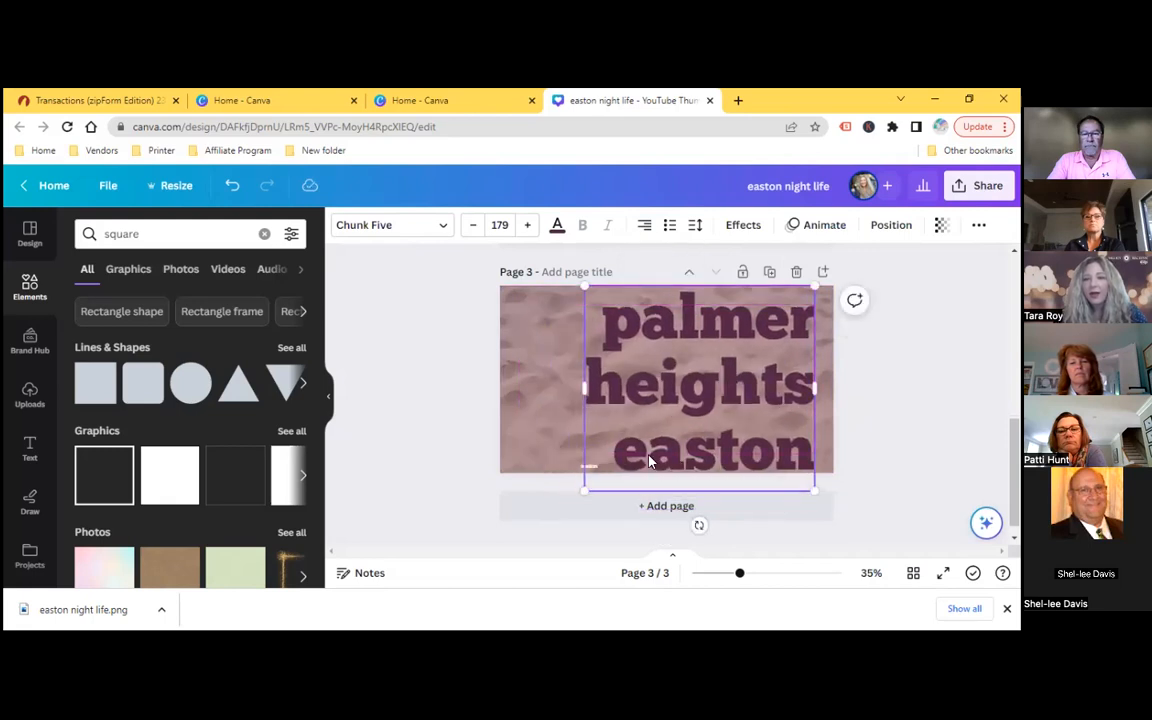
Tighten the line spacing of the whole "palmer heights easton" text so its three lines sit closer together.
double_click(615, 313)
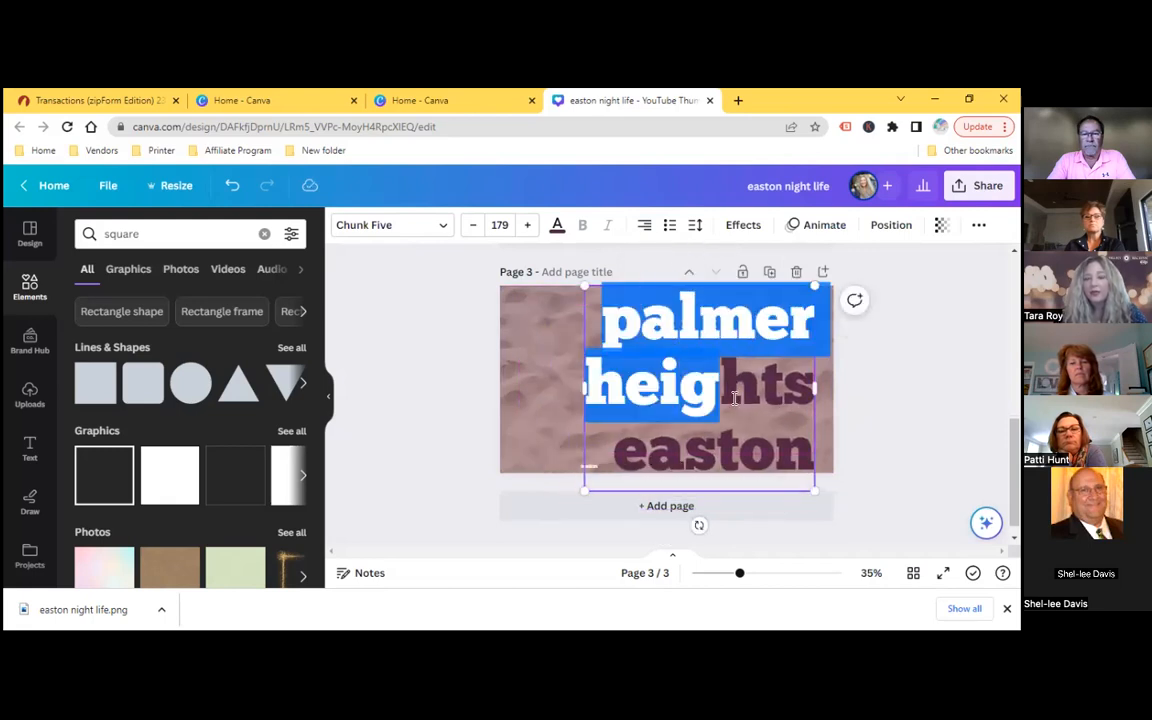
left_click(696, 226)
left_click_drag(759, 333, 751, 331)
left_click(465, 390)
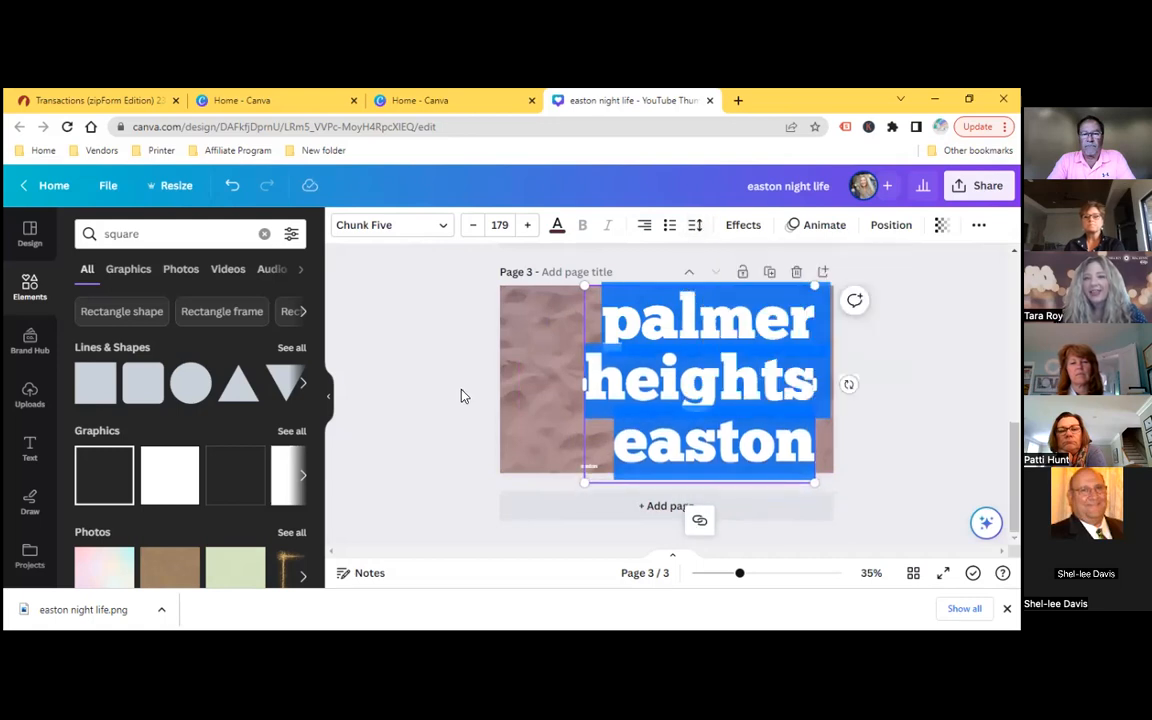
left_click(461, 396)
Remove the word "easton" from the burgundy text on page 3, keeping only "palmer heights".
left_click(692, 452)
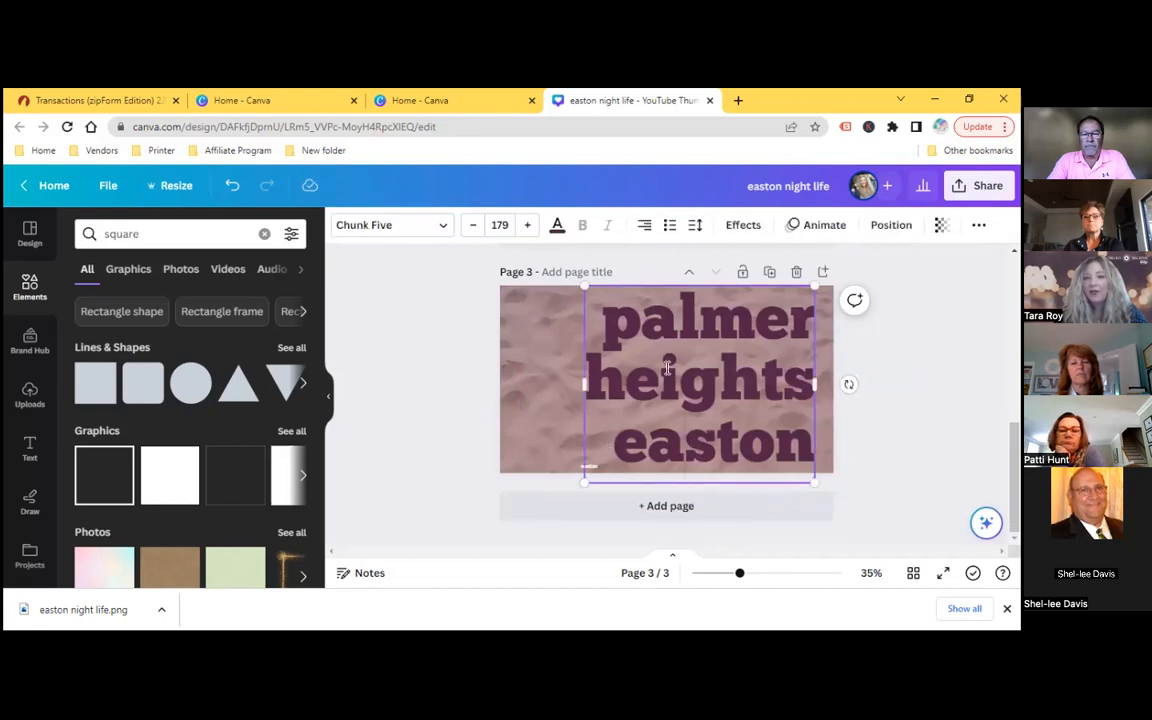
left_click_drag(630, 441, 808, 446)
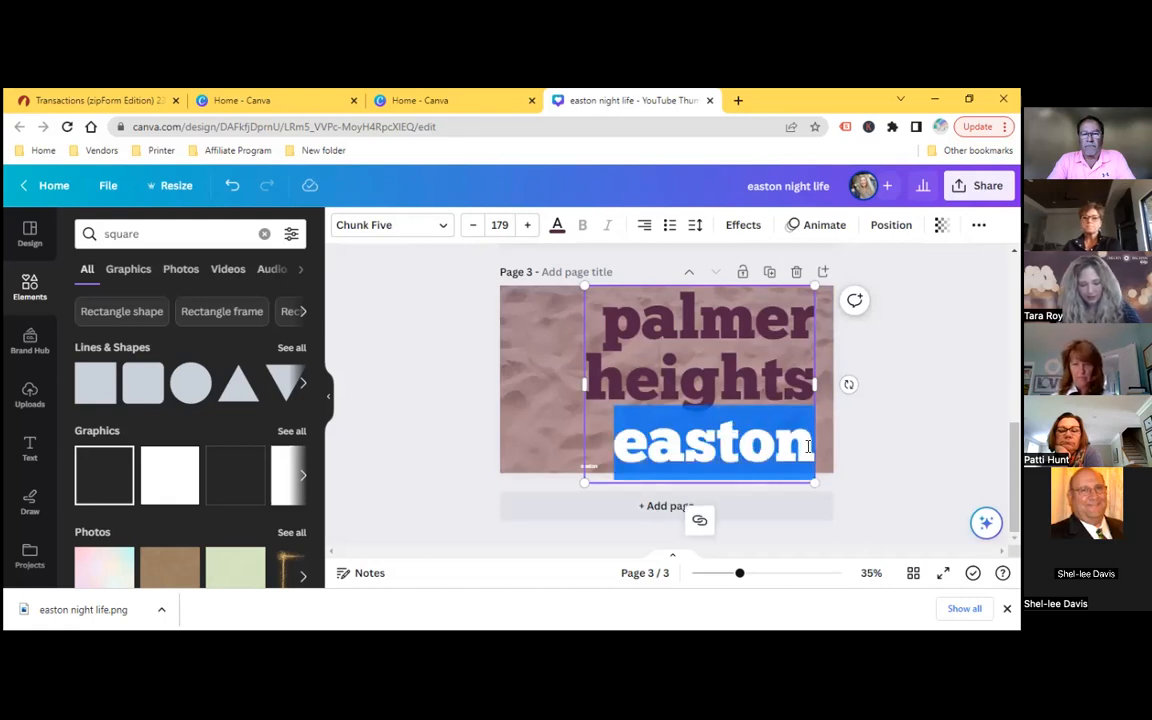
key("BackSpace")
key("BackSpace")
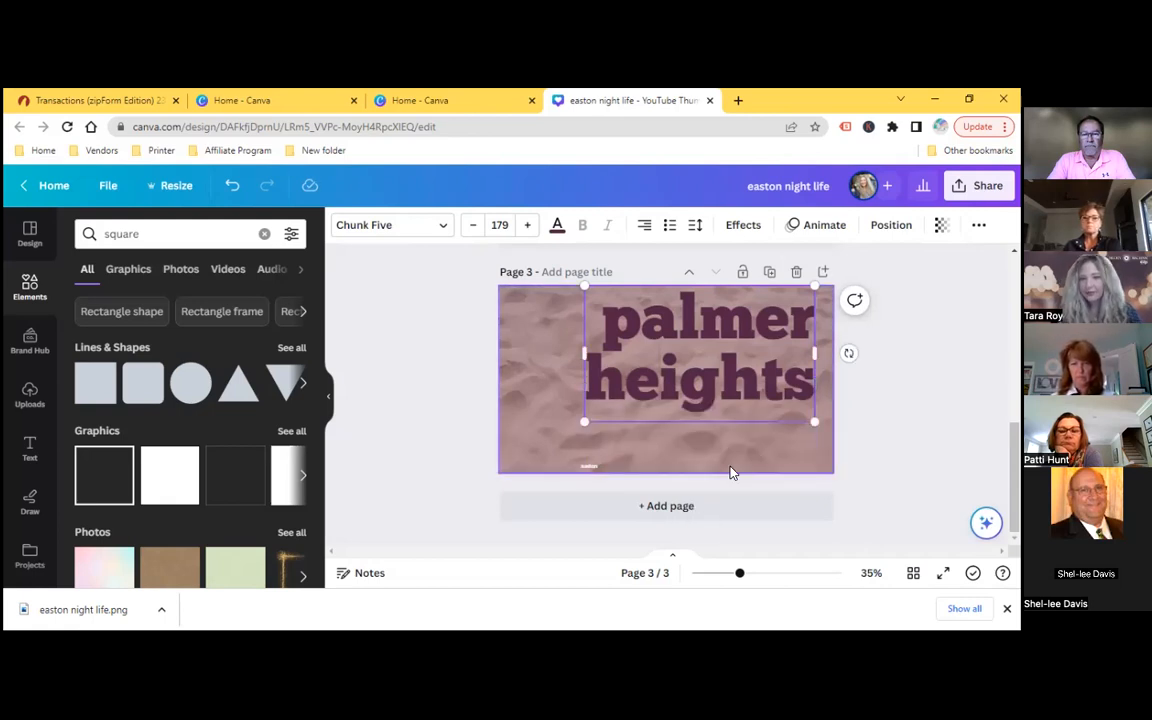
Add "easton" as a separate text box on page 3 and set its font size to 179.
left_click(518, 431)
left_click(518, 431)
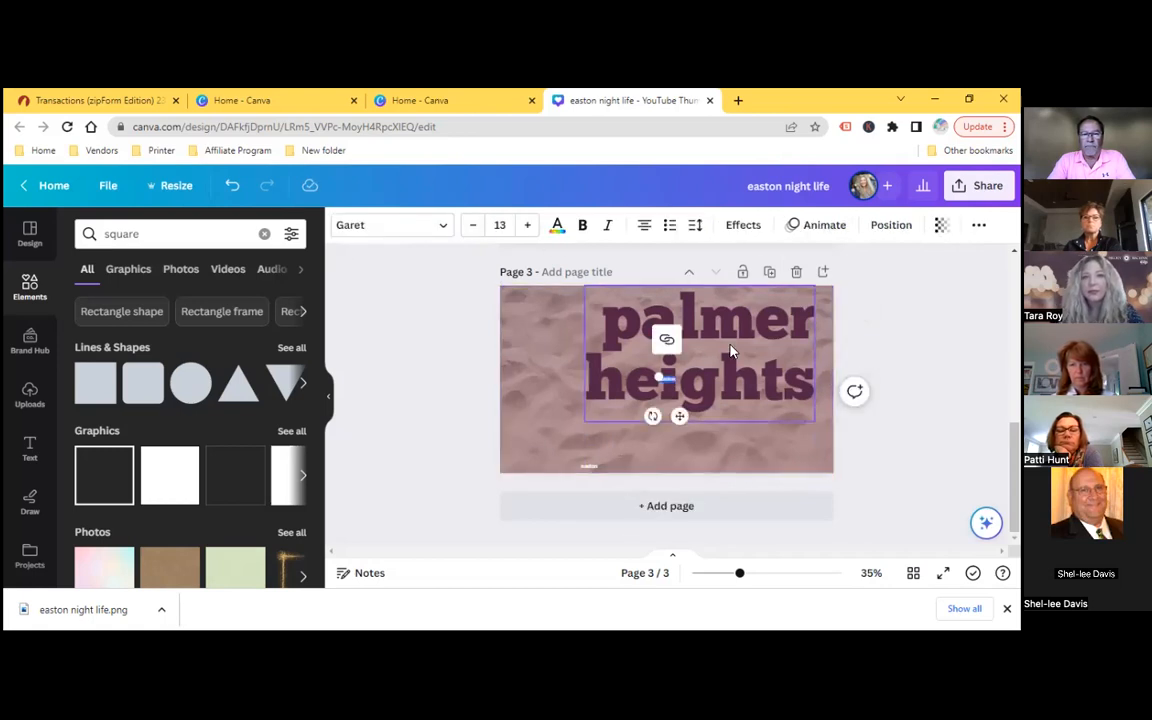
left_click(665, 405)
left_click(660, 380)
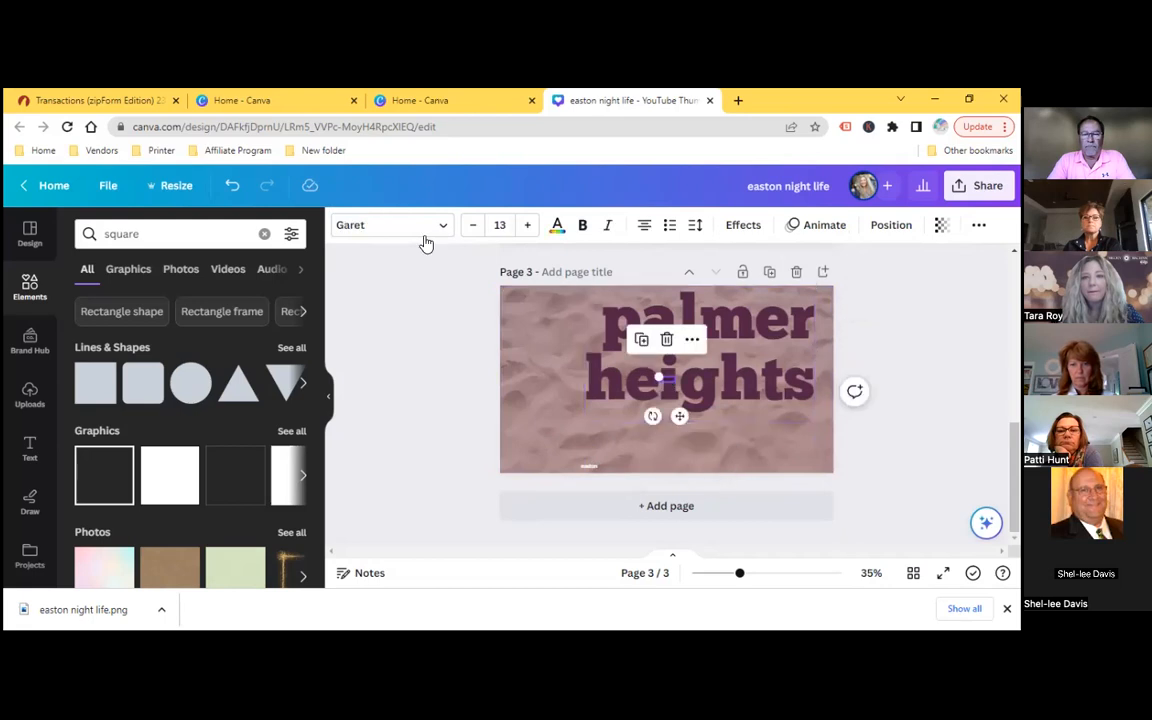
left_click(527, 225)
left_click(527, 225)
left_click(527, 225)
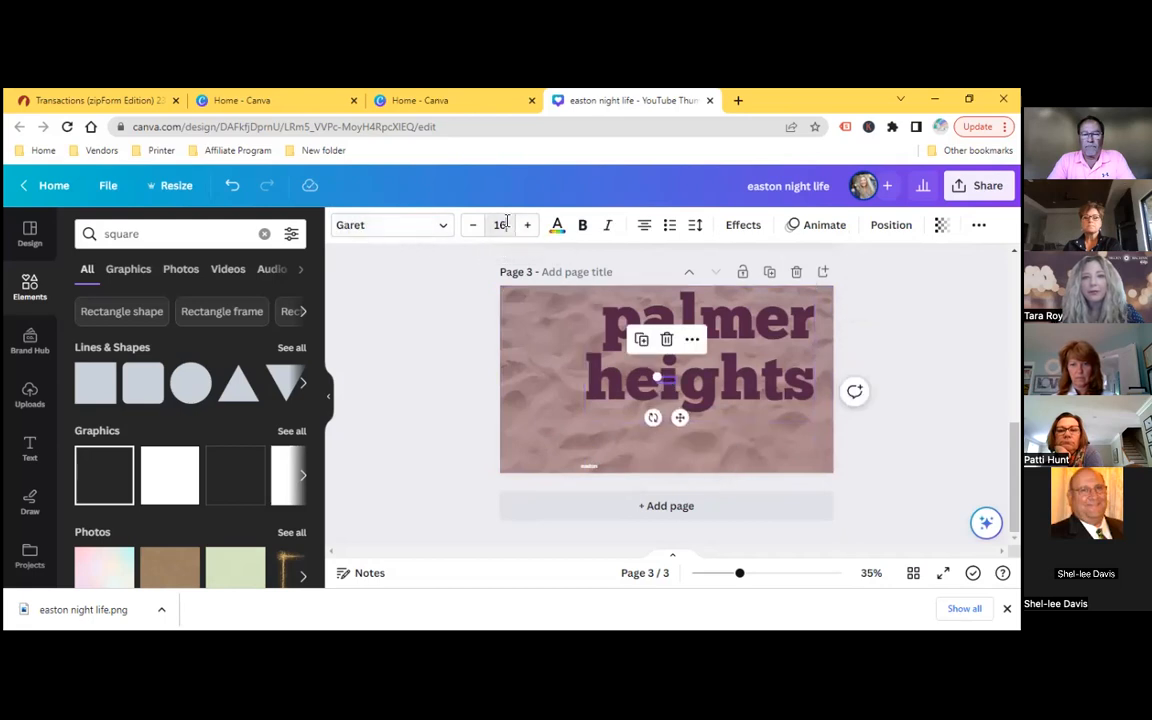
left_click(502, 225)
type("179")
key("Return")
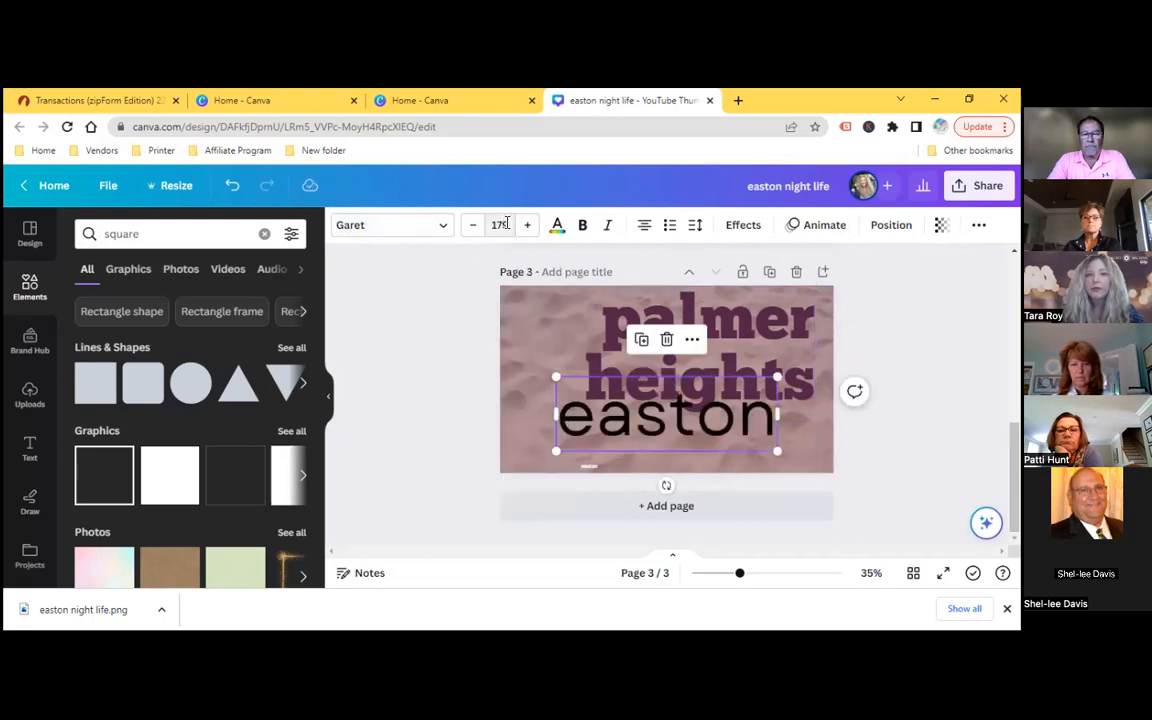
Set the "easton" text on page 3 in the Chunk Five font and color it brand burgundy.
left_click(378, 228)
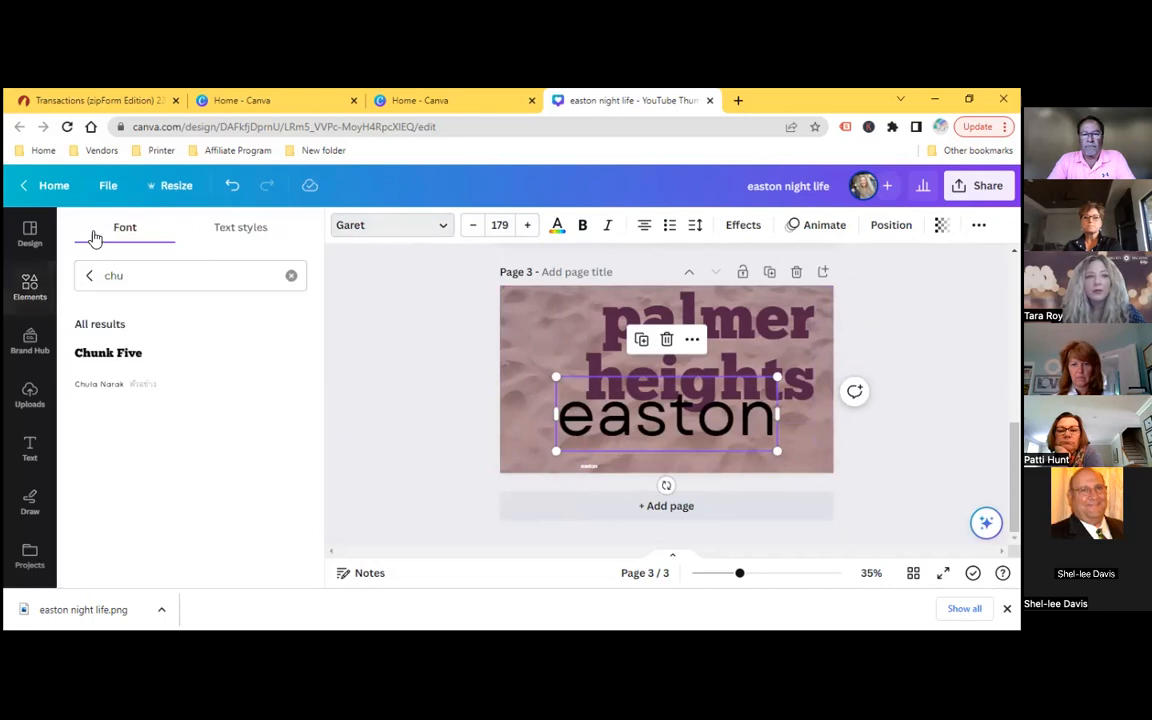
left_click(132, 355)
left_click(557, 225)
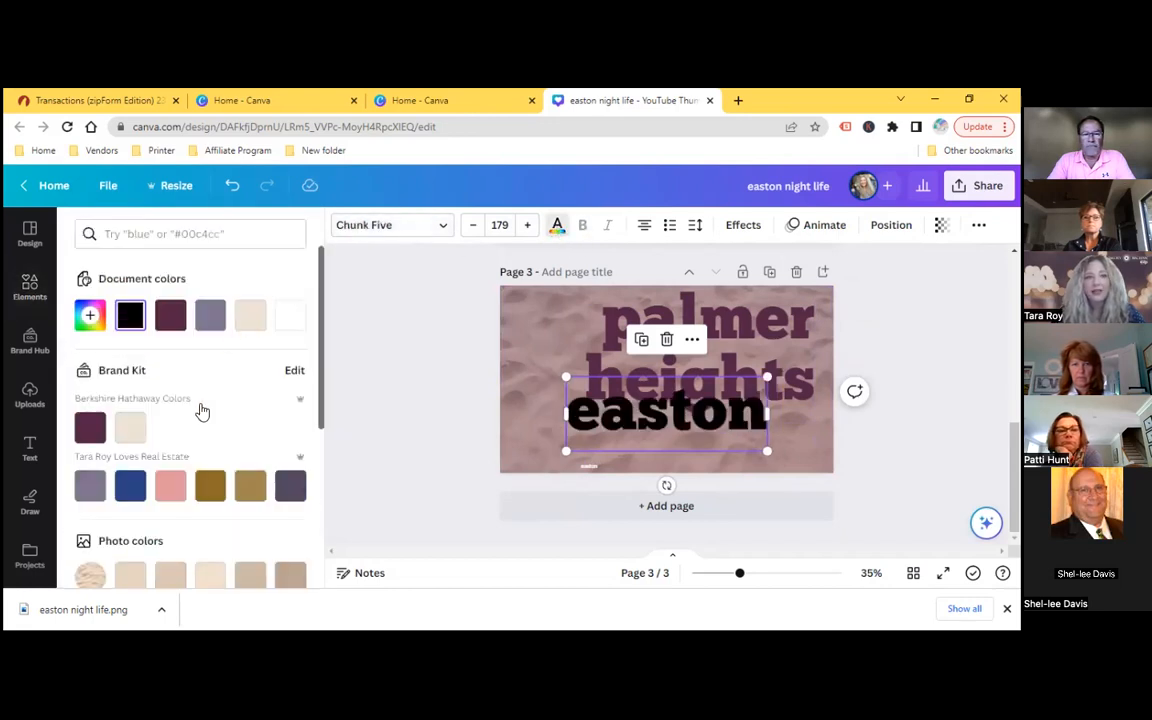
left_click(90, 428)
Place "easton" directly under "palmer heights" and shift both text boxes closer to the page's right edge.
left_click_drag(686, 423, 733, 440)
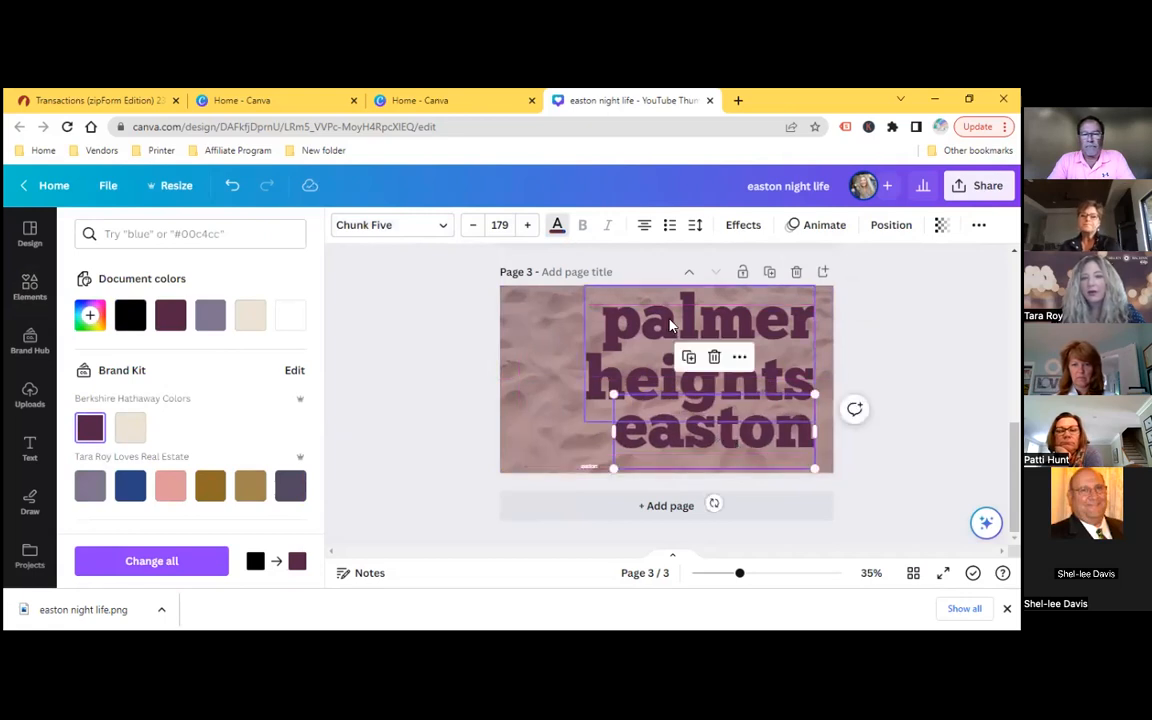
left_click_drag(666, 320, 681, 320)
left_click(667, 440)
left_click_drag(667, 440, 676, 447)
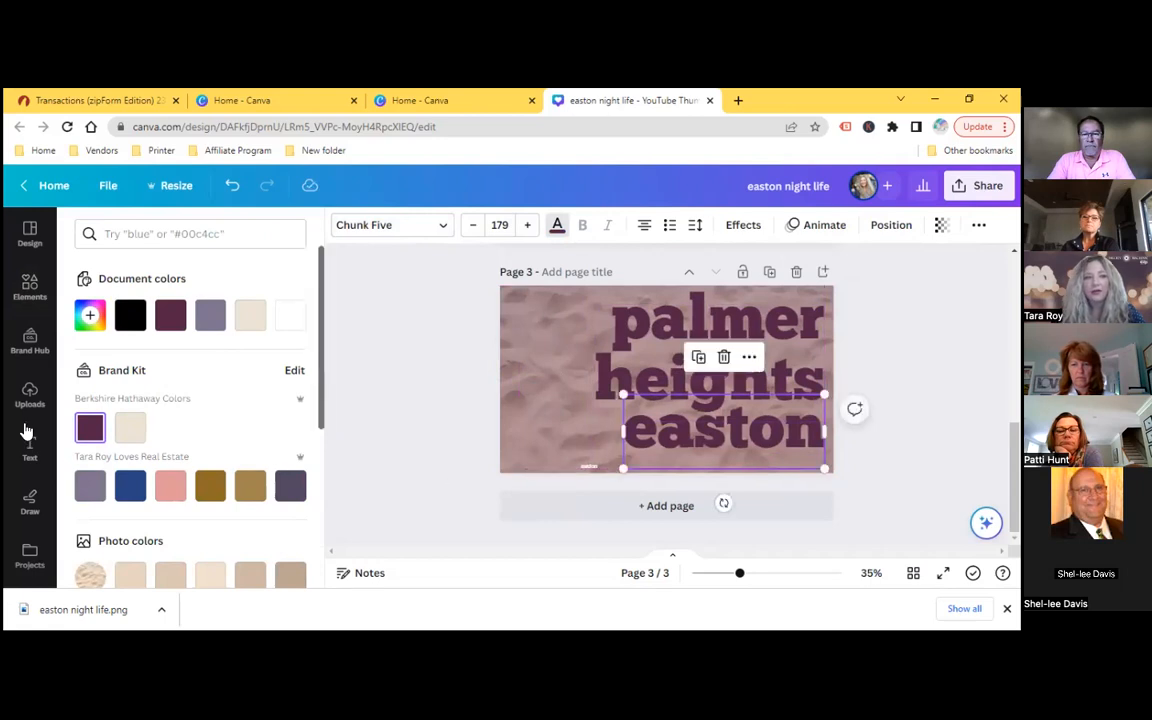
Add the uploaded portrait of the curly-haired woman holding up two fingers and place it in page 3's lower-left corner.
left_click(29, 393)
scroll(170, 415, "up", 10)
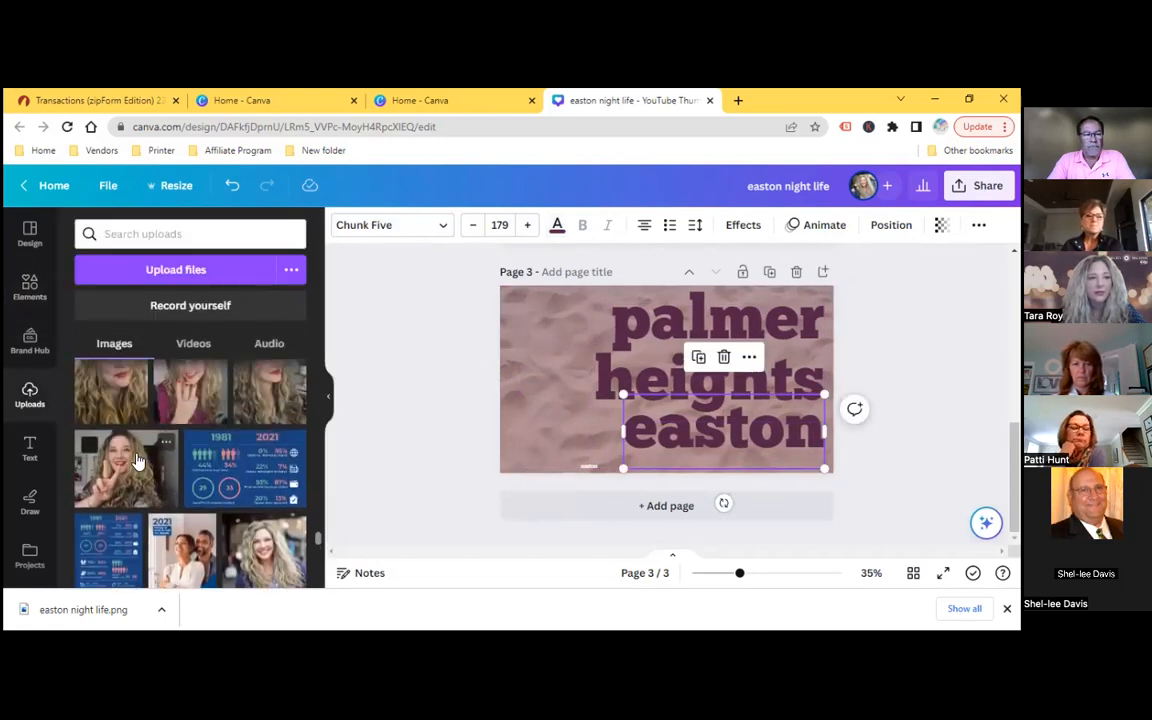
left_click(170, 425)
left_click_drag(580, 435, 504, 459)
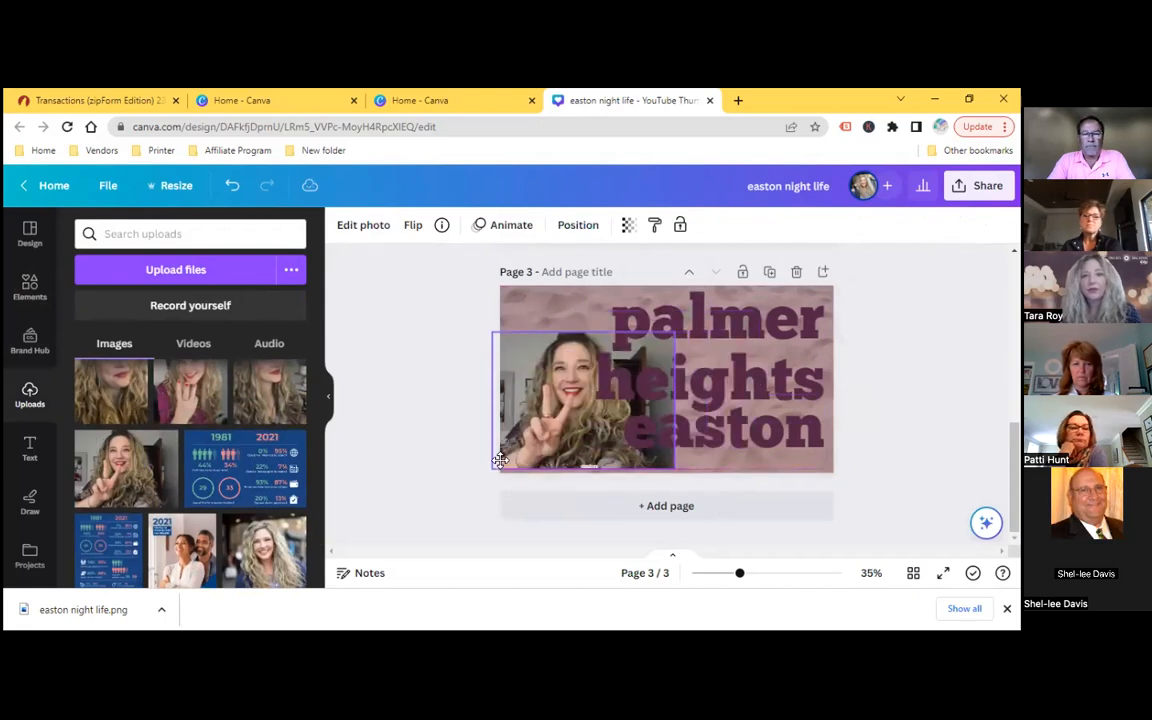
Move the burgundy overlay down to expose the sand photo and remove that photo from page 3.
left_click(509, 302)
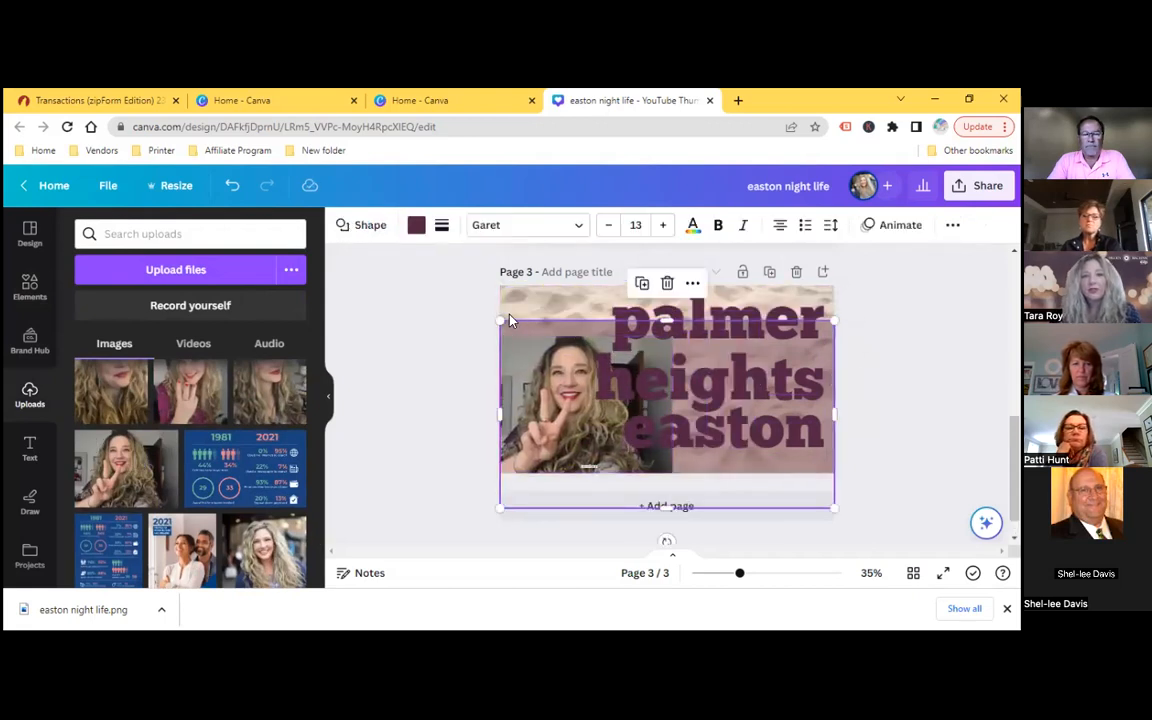
double_click(512, 298)
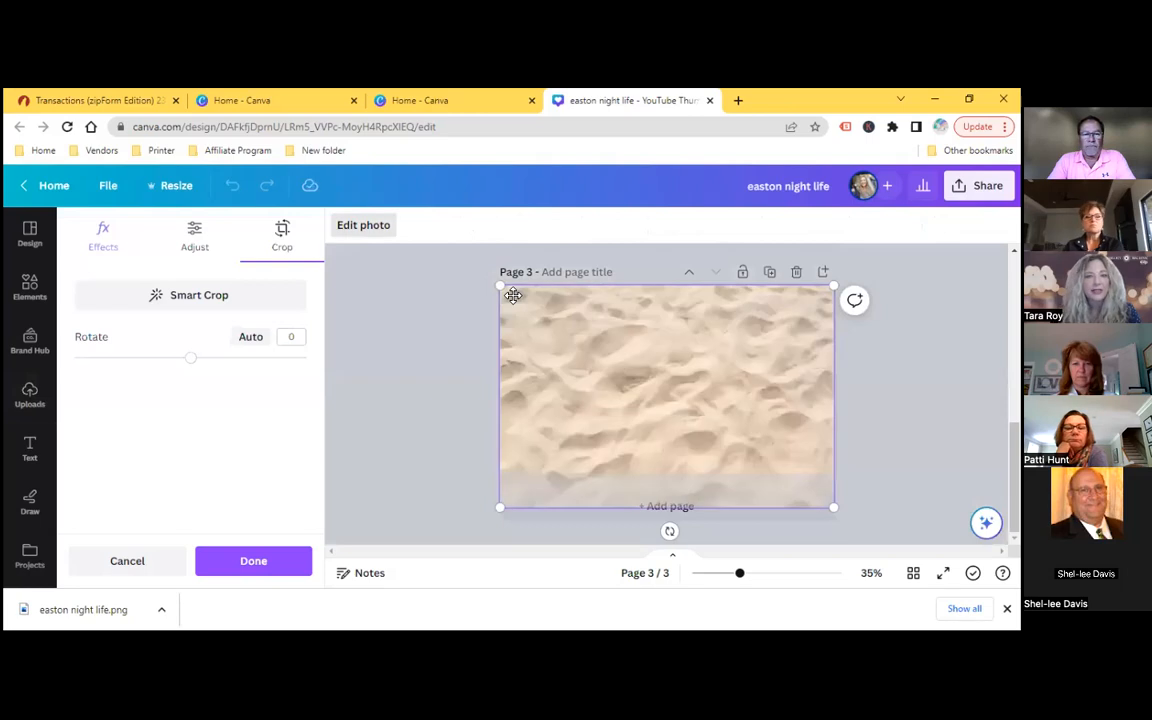
key("Escape")
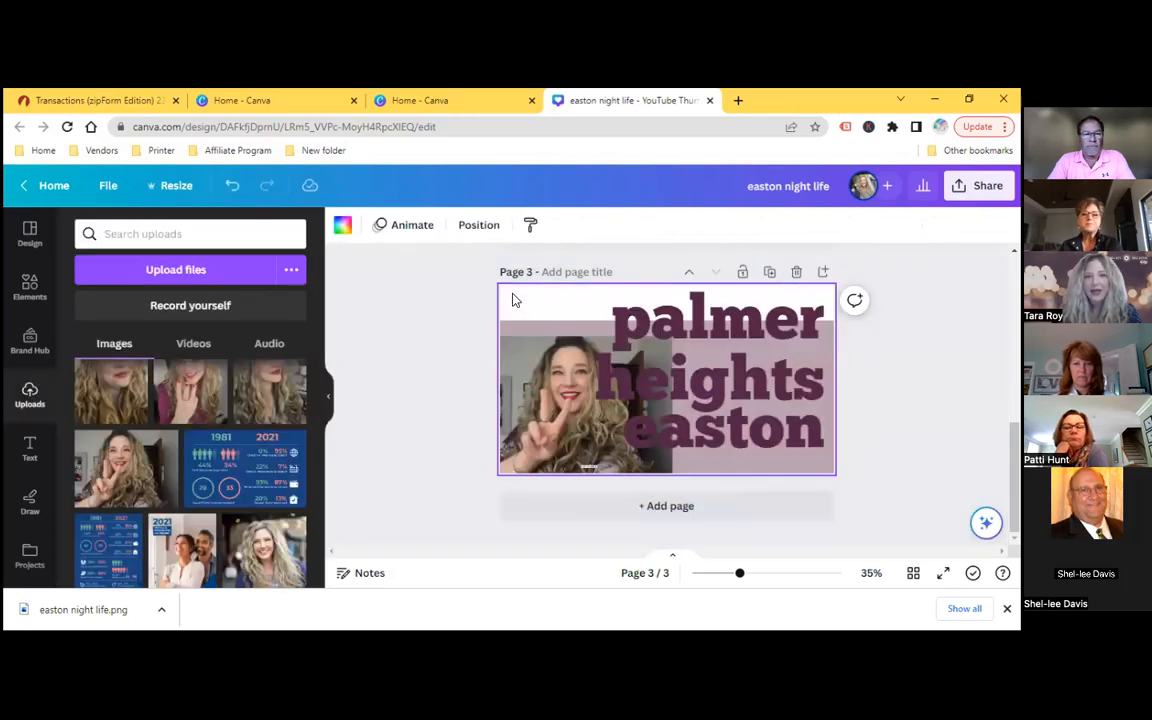
Search the elements for "brick wall" and browse the full set of matching photos for a new background.
left_click(29, 282)
left_click(101, 233)
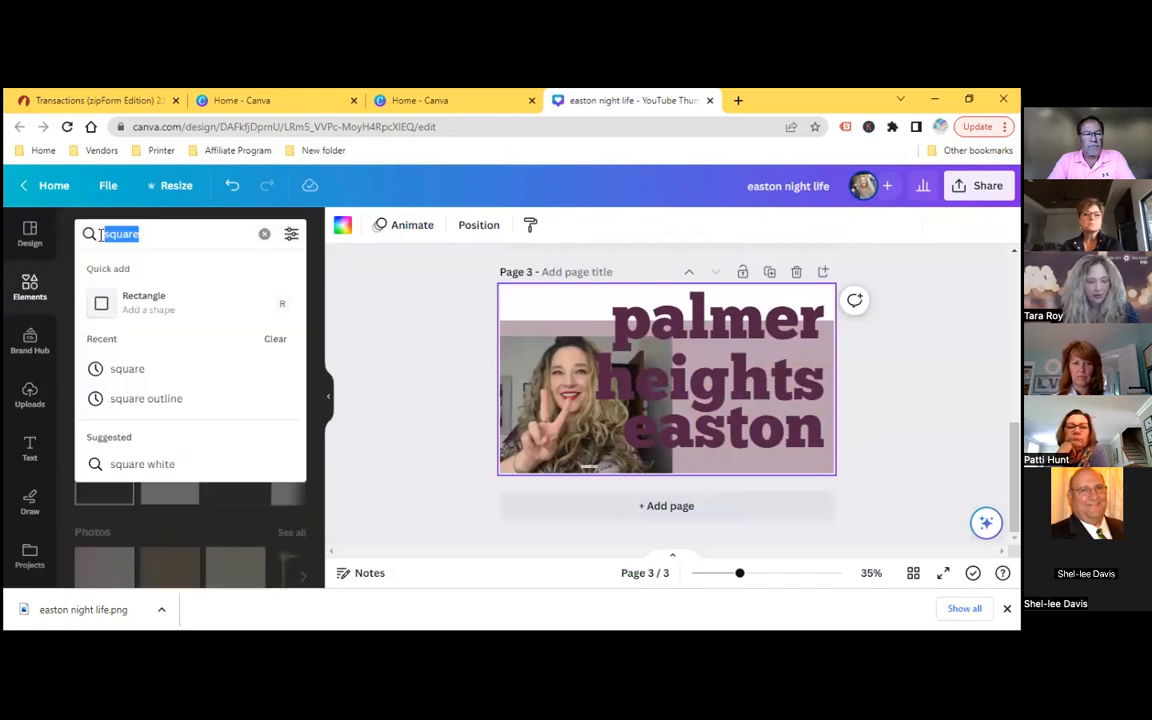
type("brick")
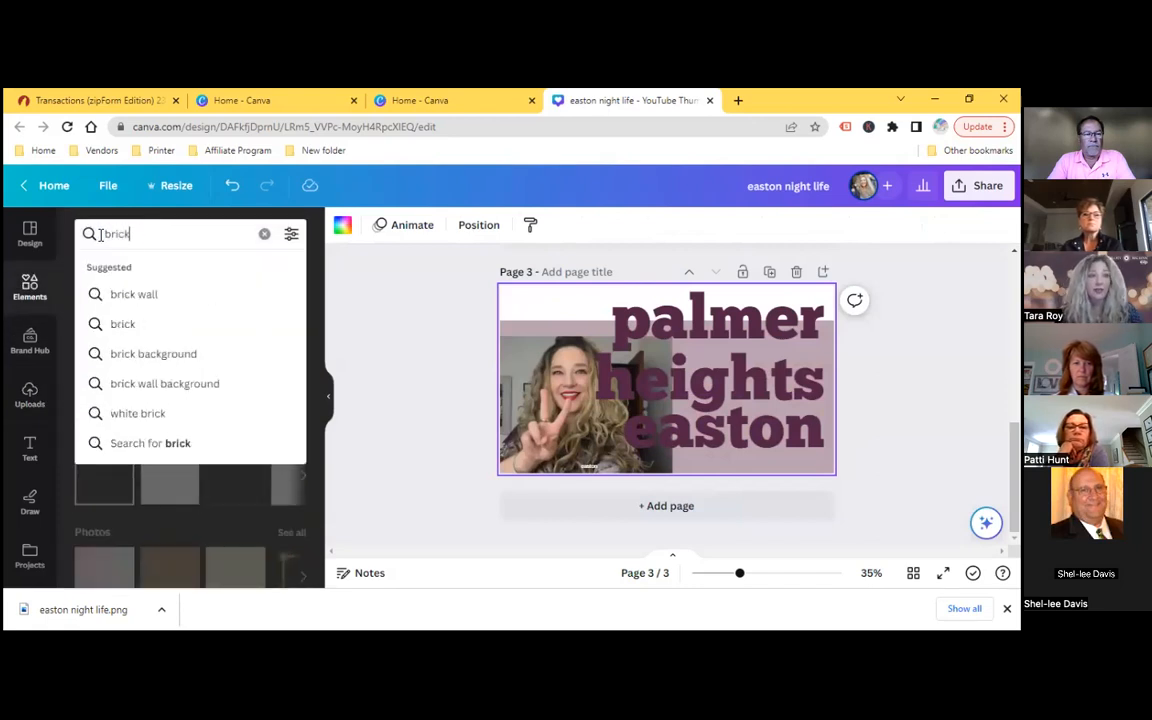
type(" wall")
key("Return")
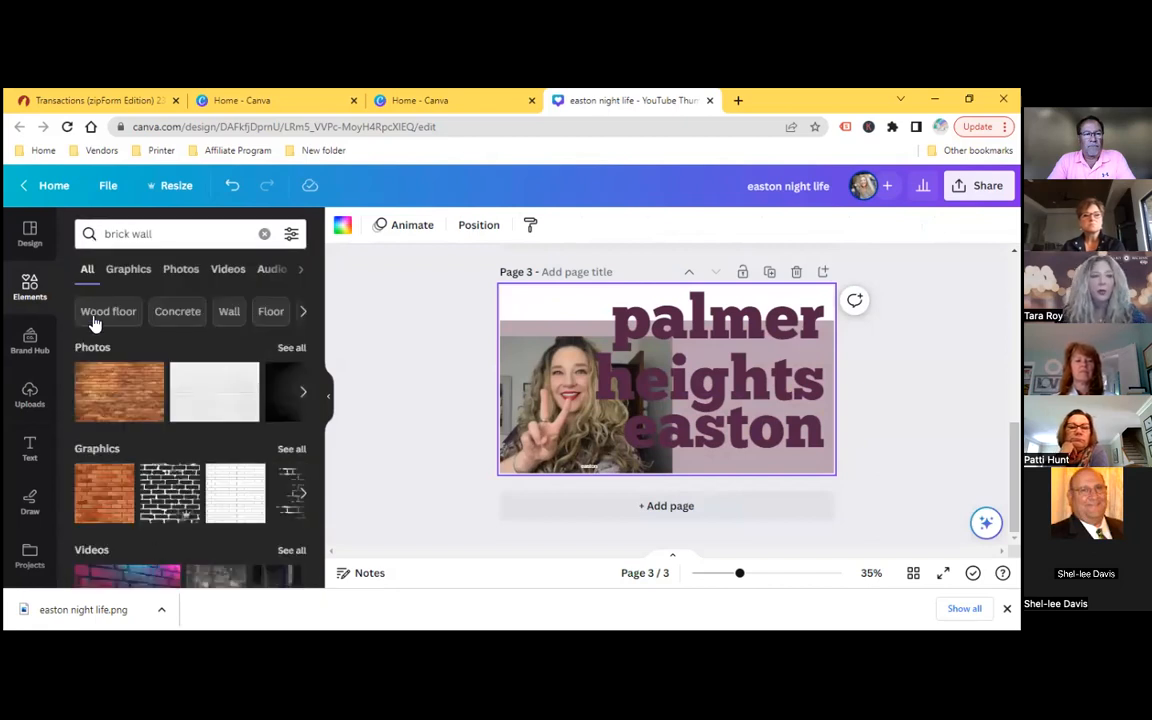
left_click(291, 350)
scroll(234, 400, "down", 3)
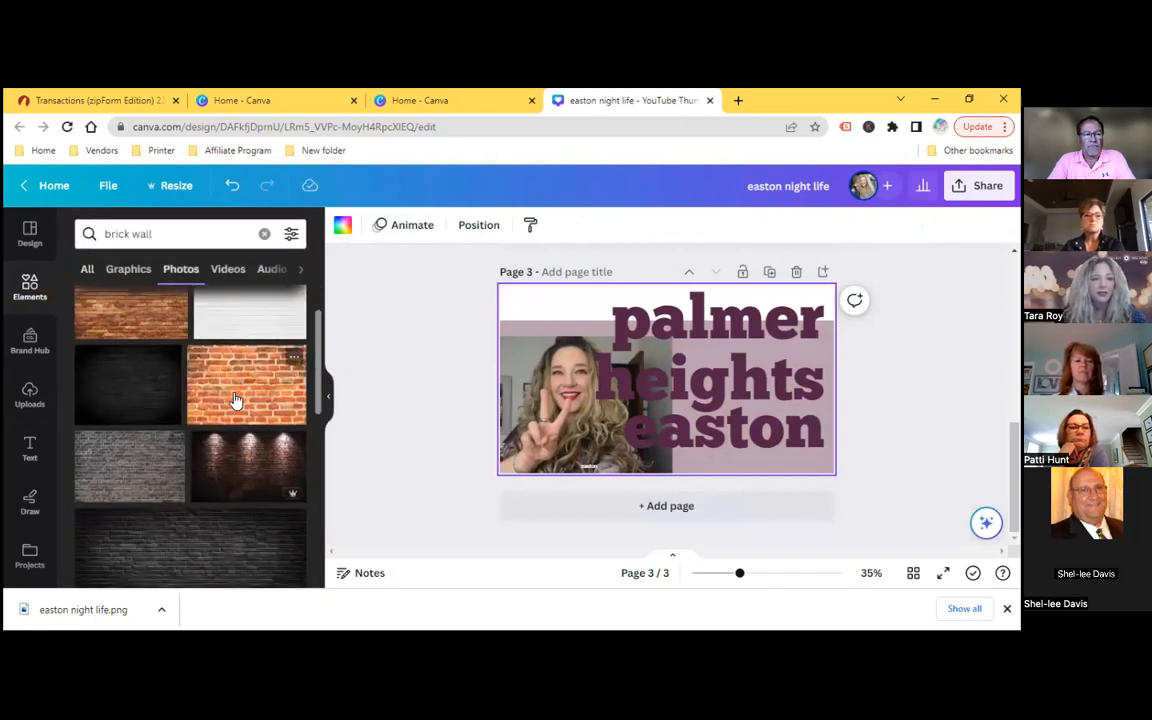
scroll(234, 400, "down", 4)
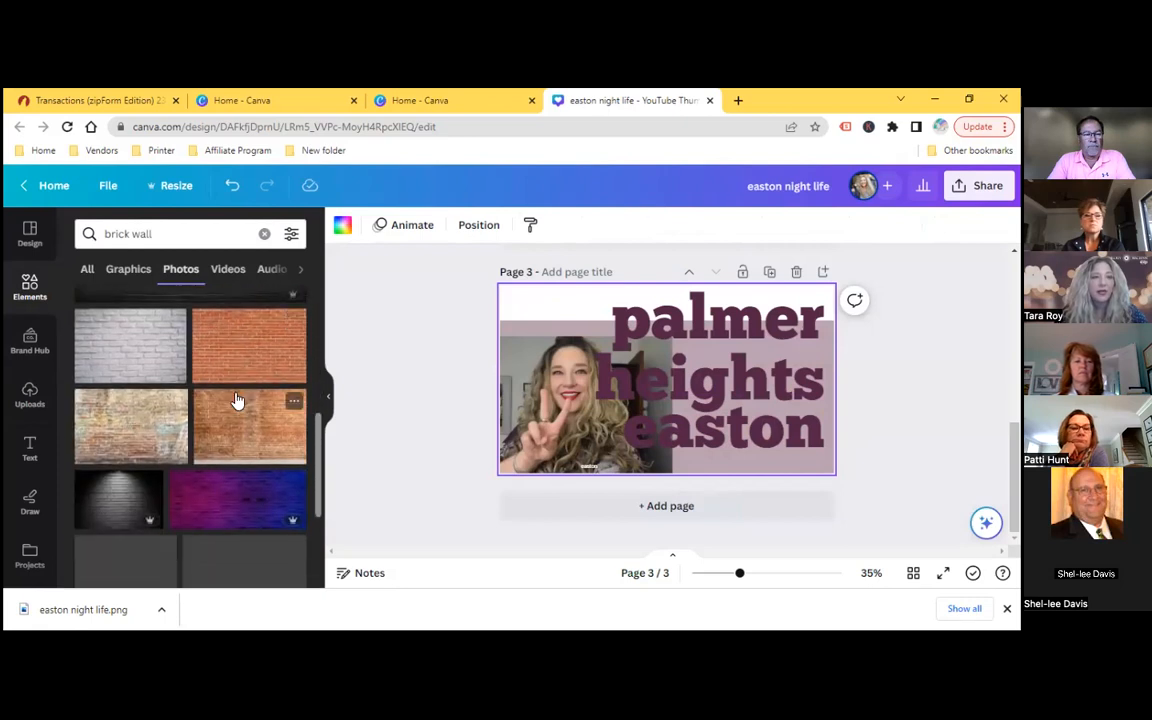
scroll(237, 400, "up", 1)
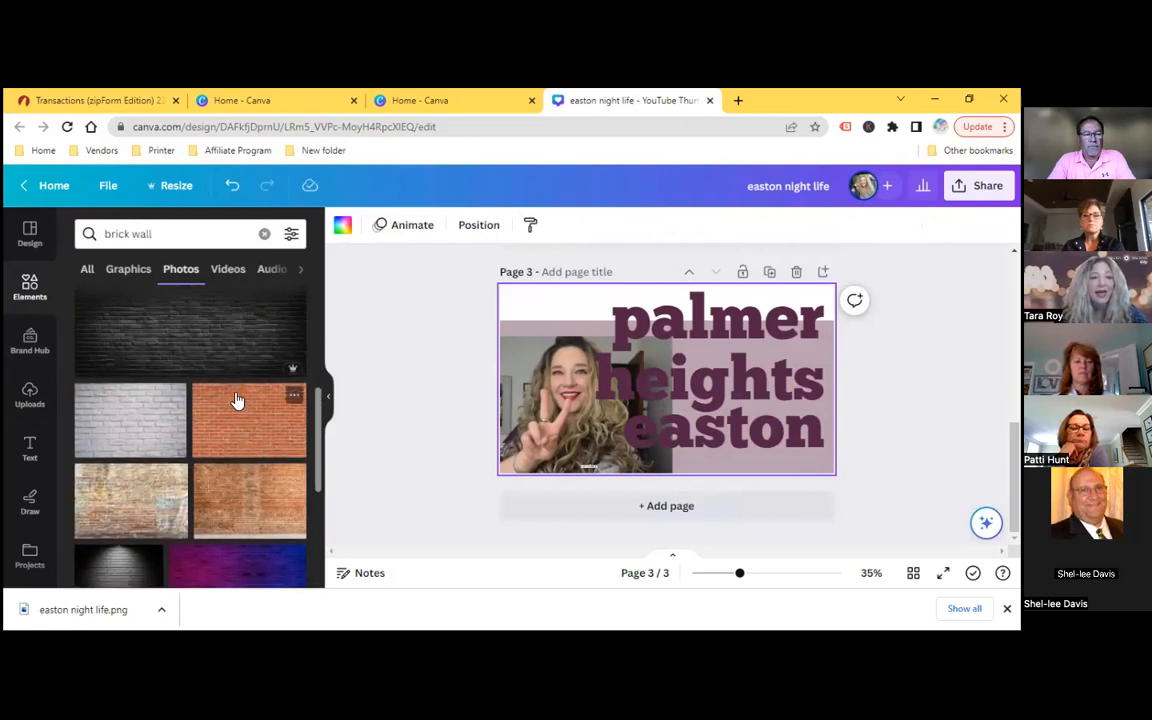
Add the white brick wall photo to page 3, align it to the upper-left corner and enlarge it to cover the page.
left_click(131, 416)
left_click_drag(566, 321, 511, 303)
left_click_drag(725, 437, 850, 462)
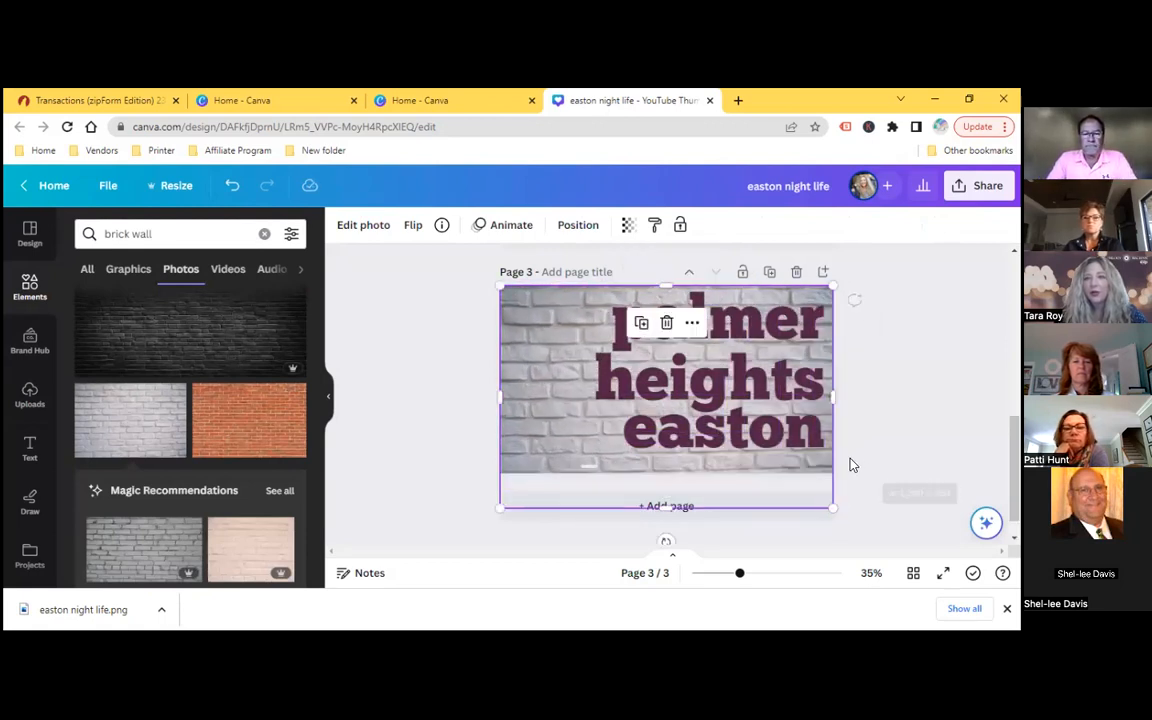
left_click(478, 357)
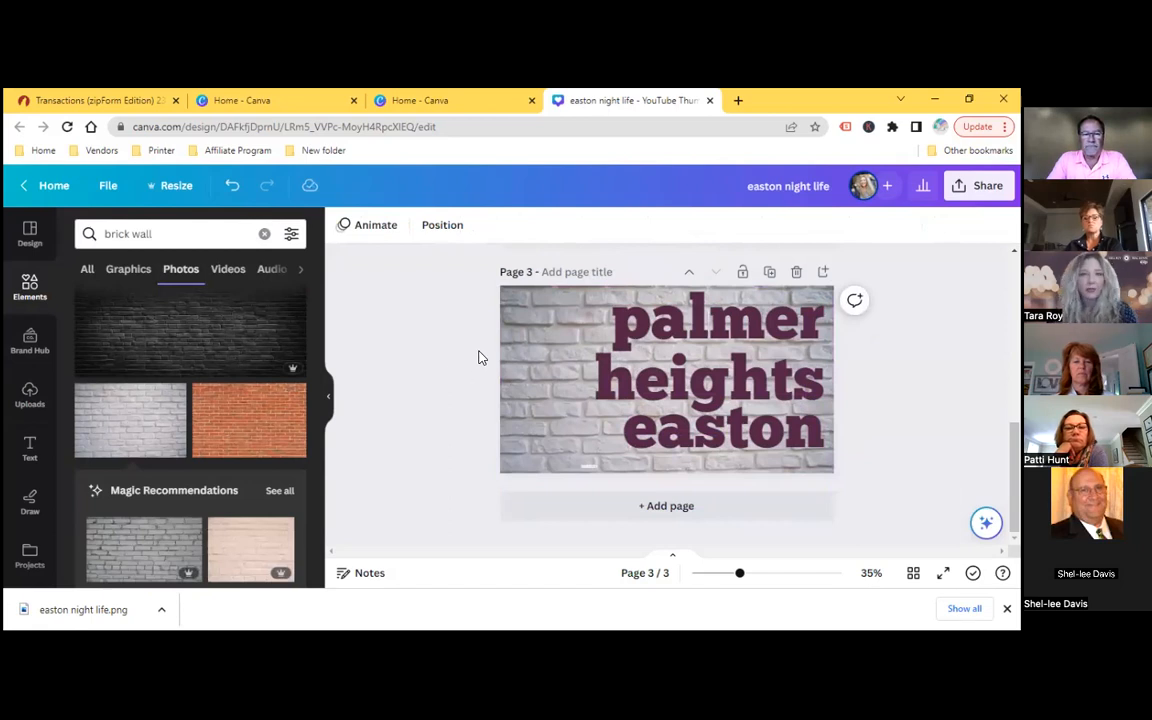
Send the brick wall photo backward until it lies behind the portrait and the burgundy overlay.
left_click(447, 224)
left_click(555, 378)
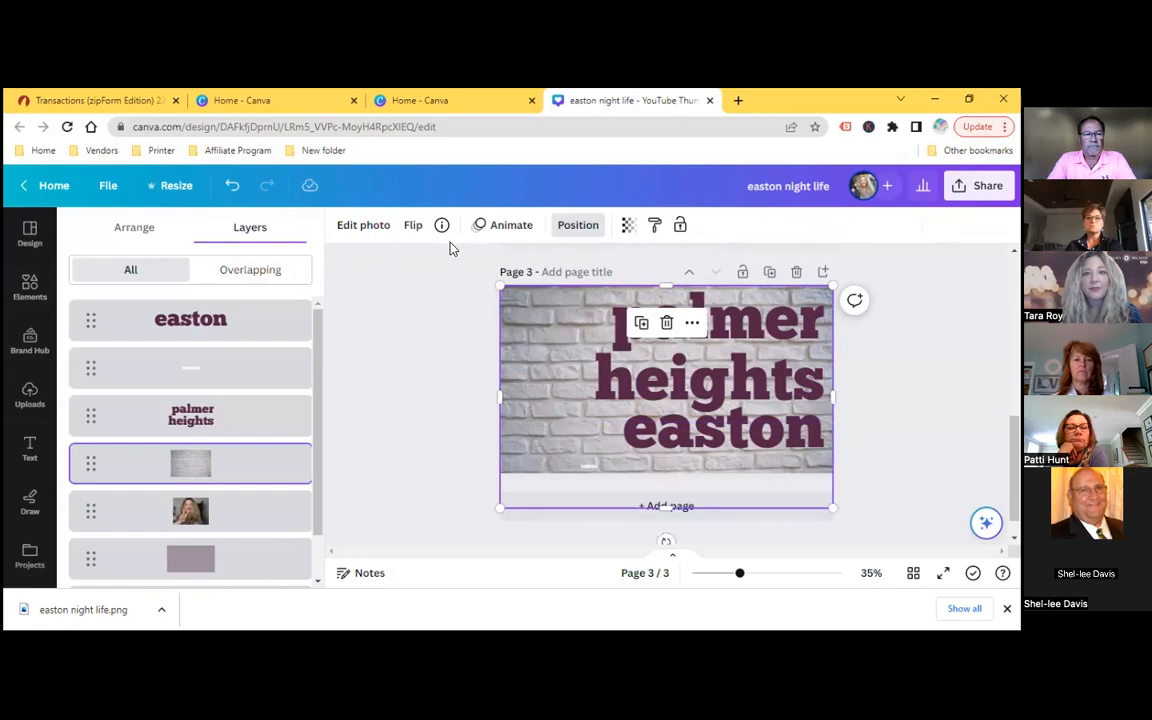
left_click(568, 226)
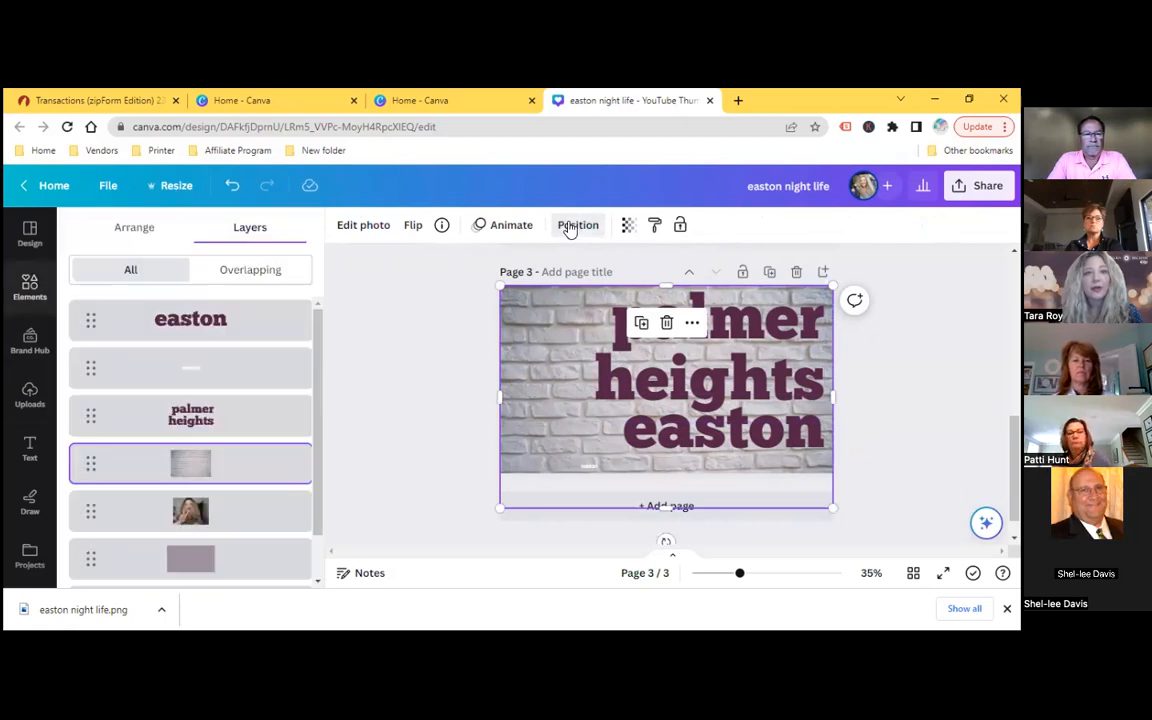
left_click(159, 235)
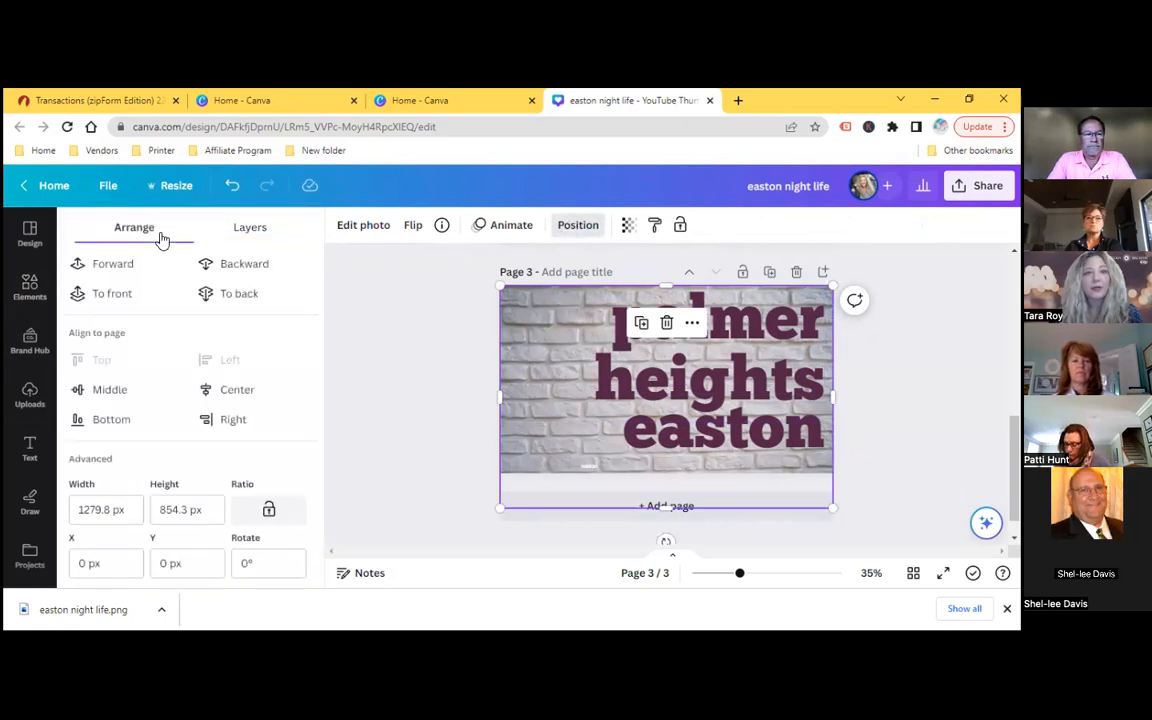
left_click(236, 268)
left_click(233, 264)
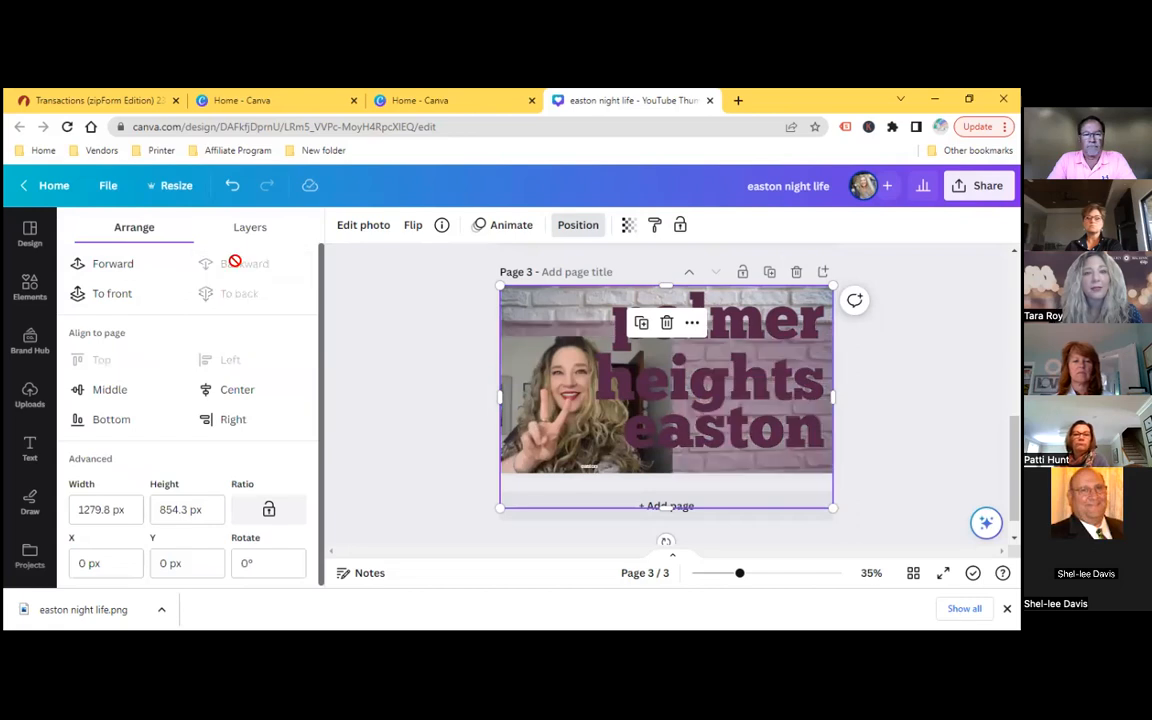
Move the burgundy overlay up to cover the whole page and recolor it with the brand kit's dark blue.
left_click(516, 328)
left_click_drag(514, 321, 507, 292)
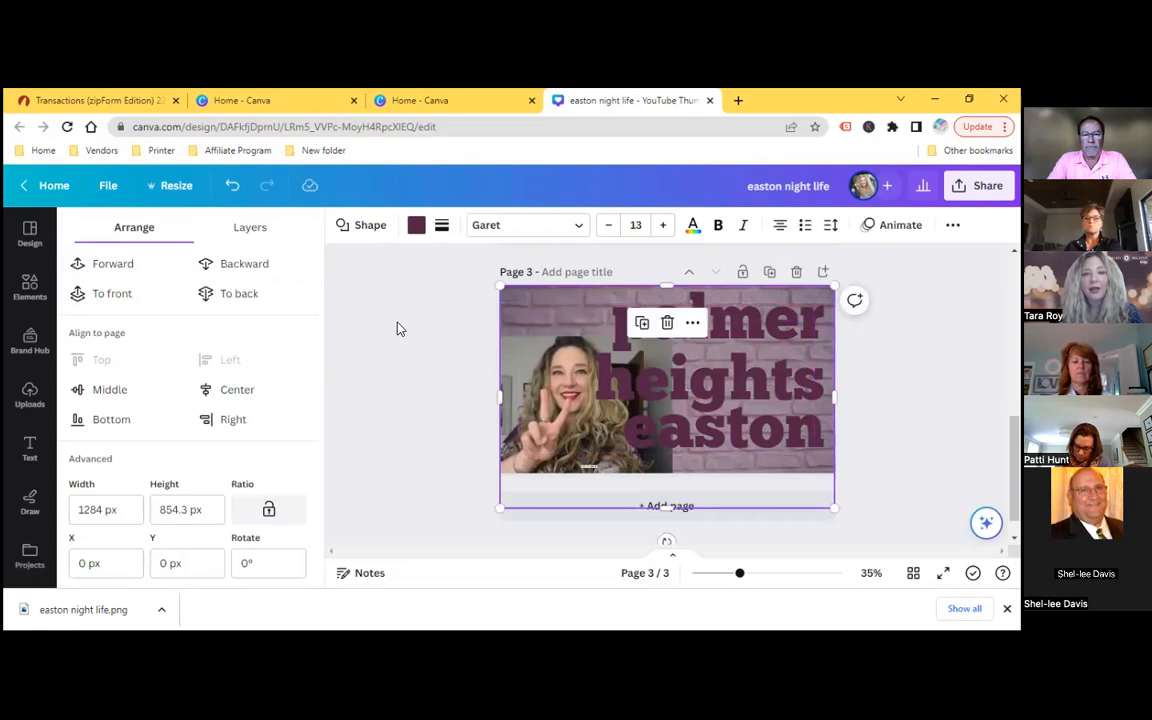
left_click(418, 230)
left_click(129, 524)
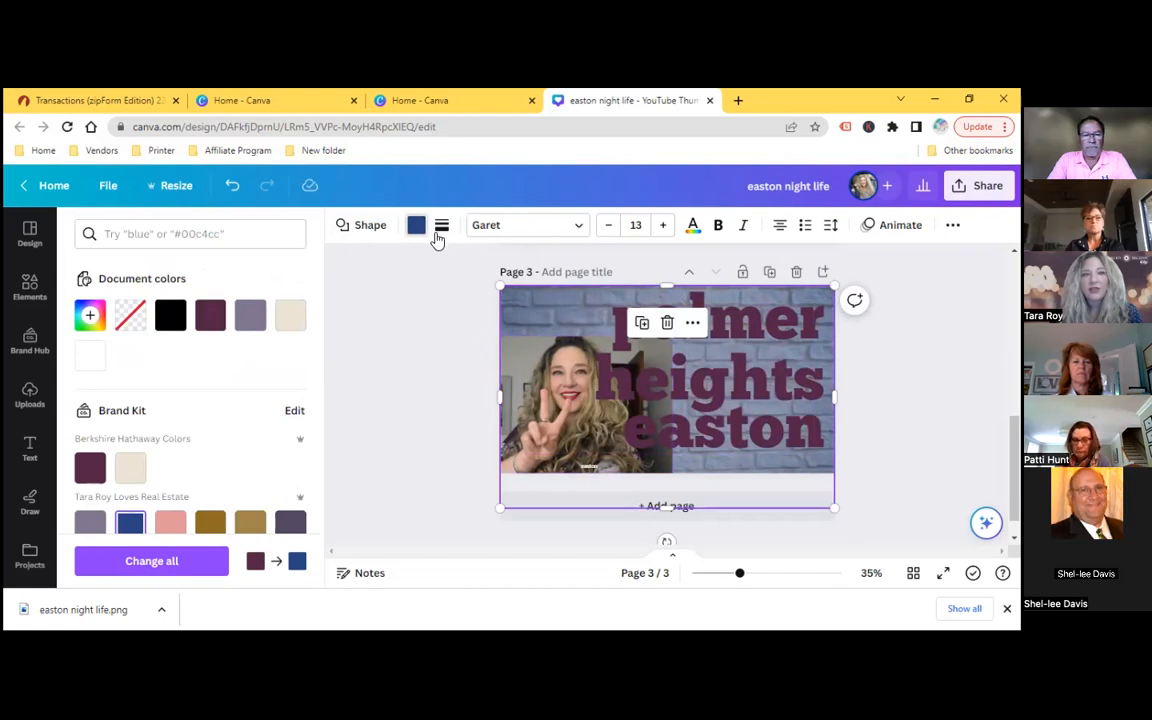
Slightly adjust the transparency of the blue overlay over the brick wall.
left_click(395, 411)
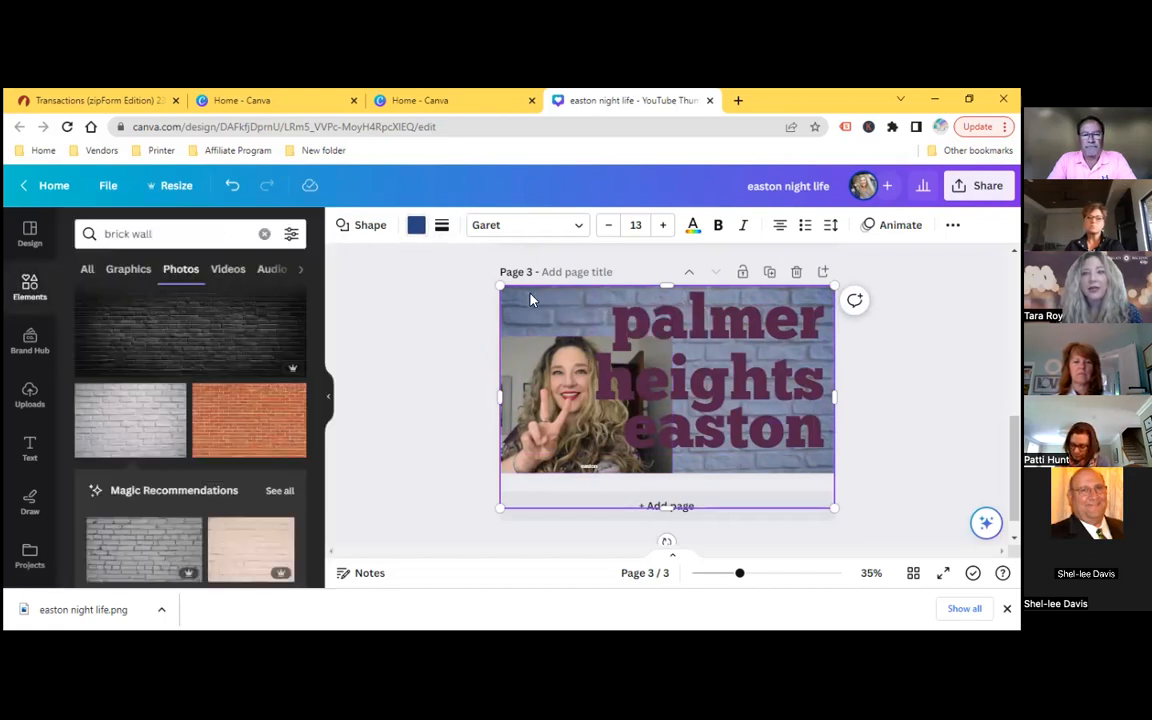
left_click(952, 224)
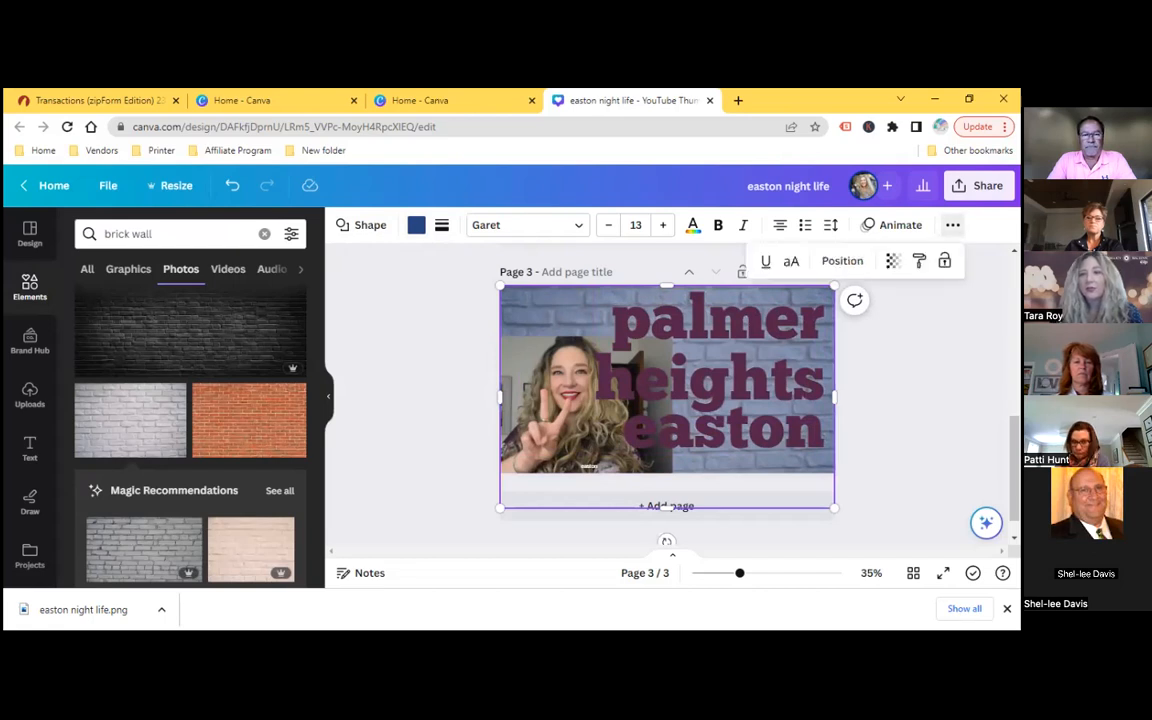
left_click(893, 261)
left_click_drag(816, 326, 802, 321)
left_click(421, 340)
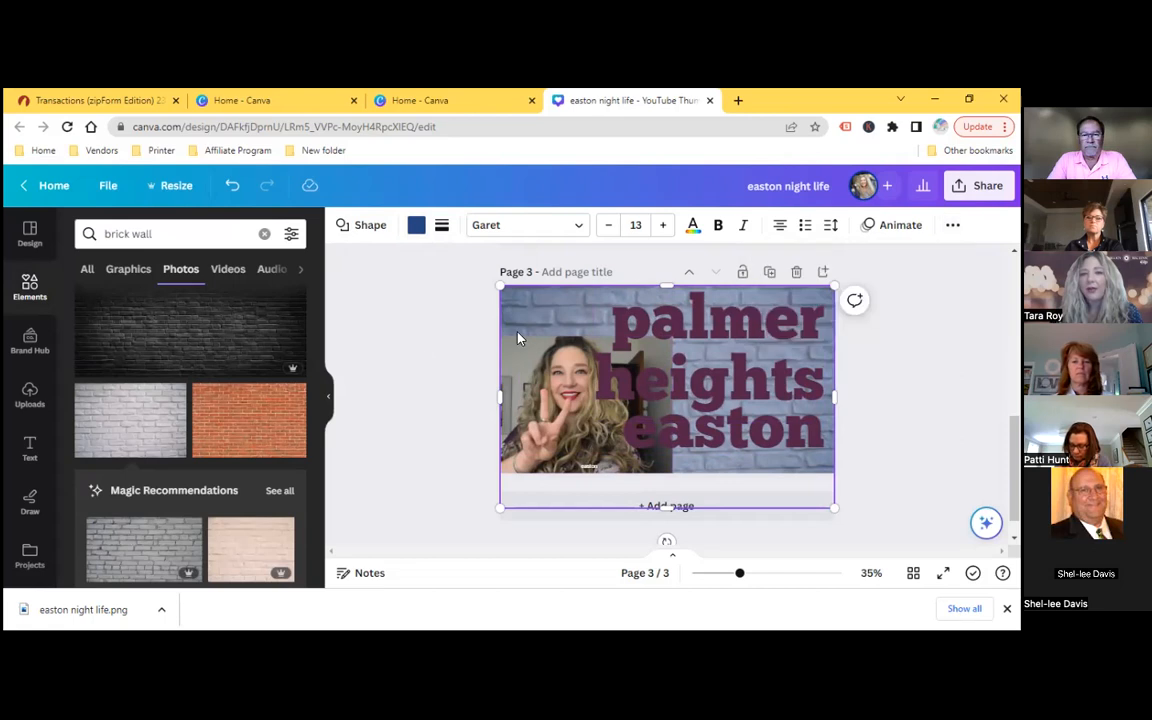
Recolor both the "palmer heights" and "easton" texts with the brand kit's cream.
left_click(640, 335)
left_click(561, 227)
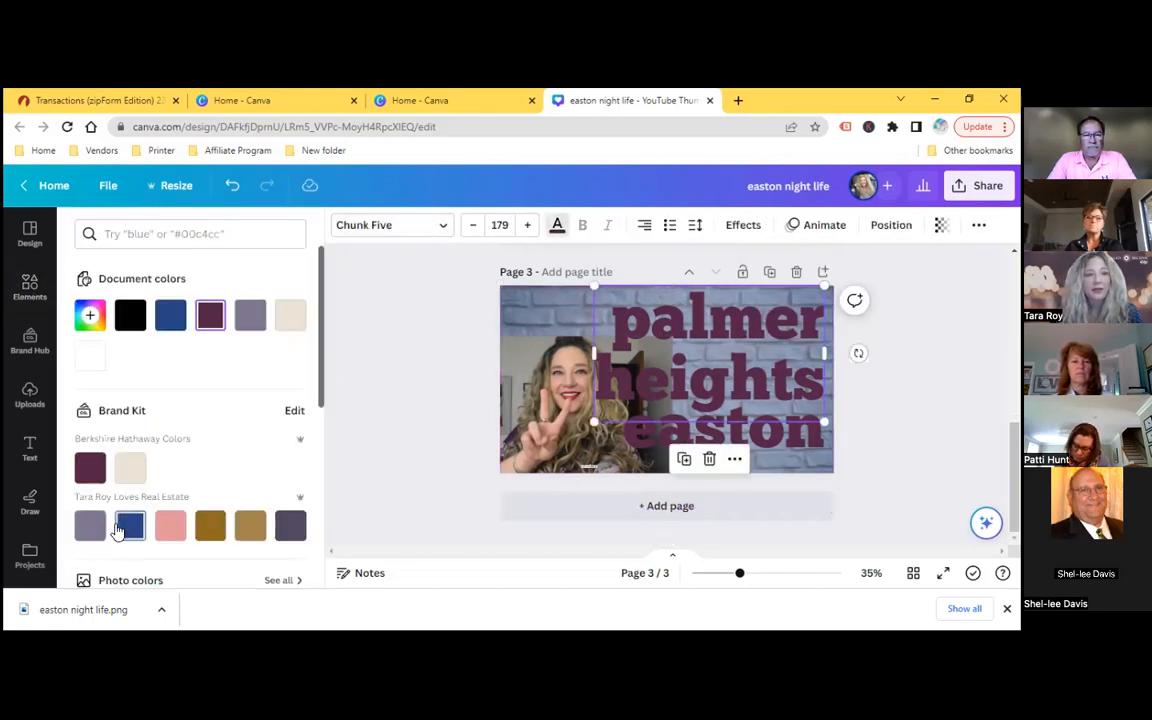
left_click(130, 467)
left_click(700, 420)
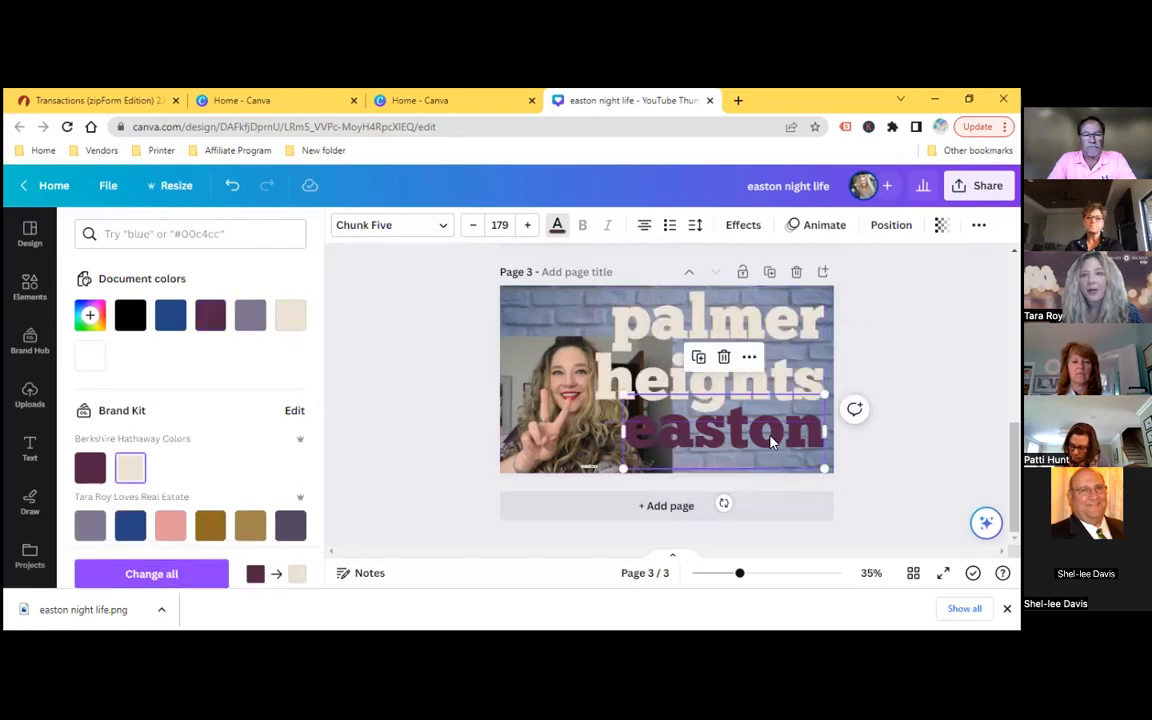
left_click(130, 467)
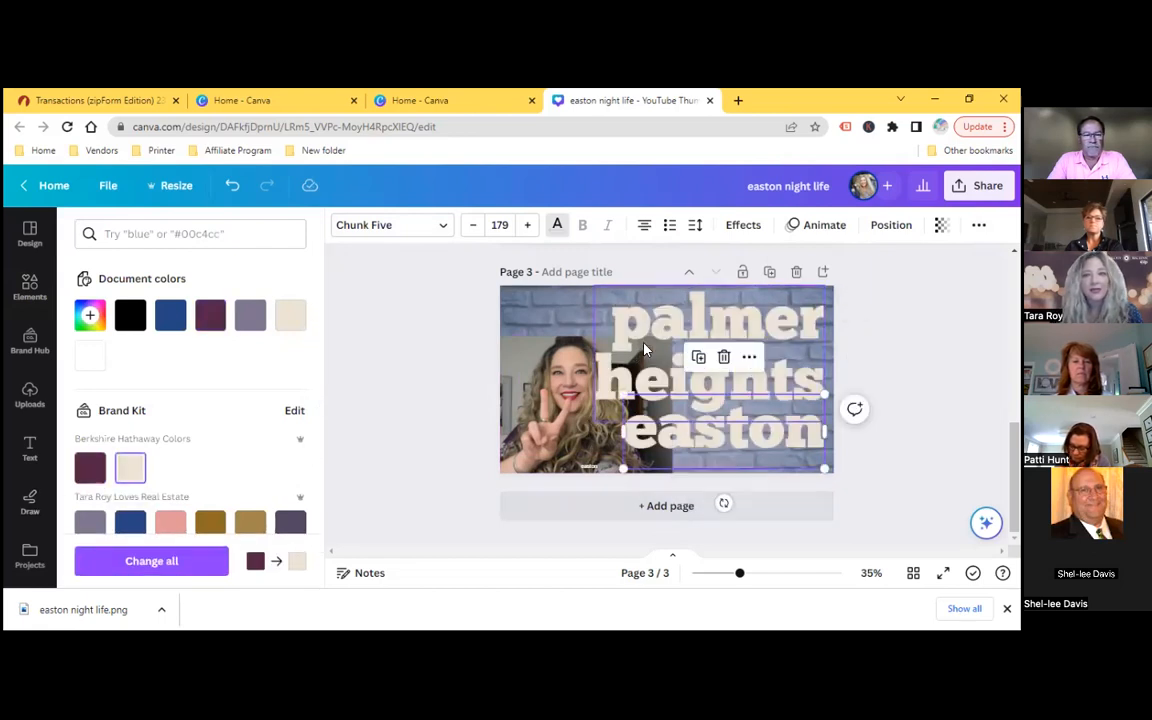
Duplicate the "palmer heights" text, color the copy dark blue and lay it directly over the cream original.
left_click(549, 386)
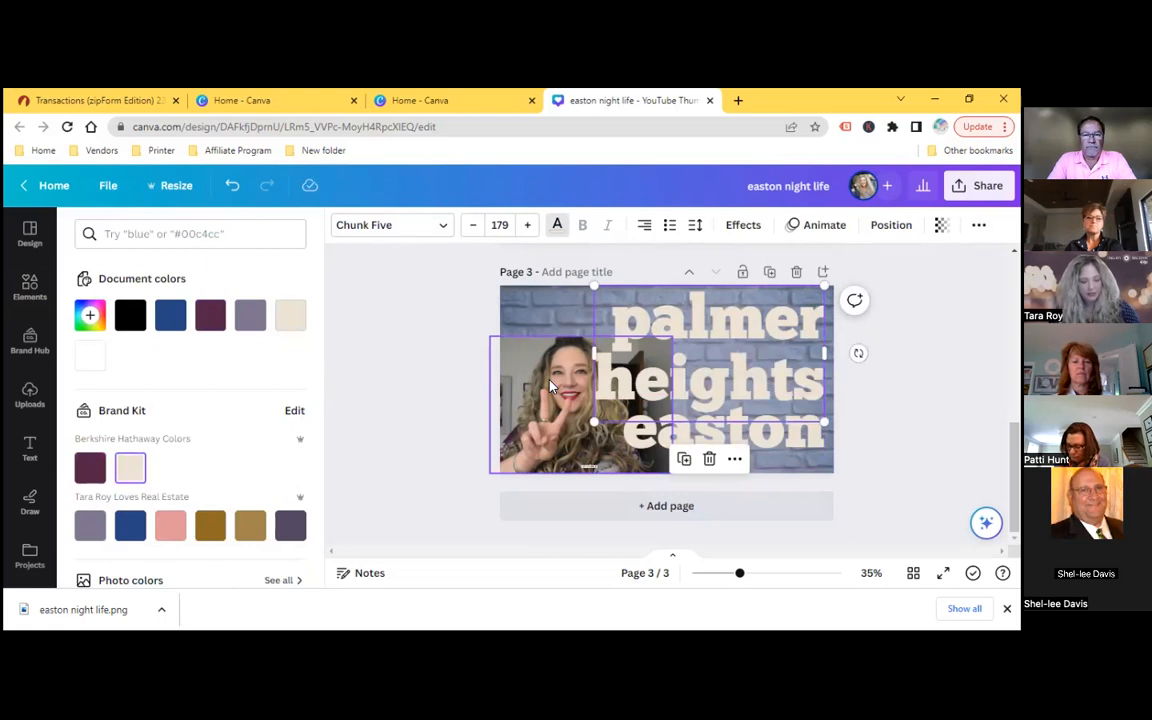
key("ctrl+d")
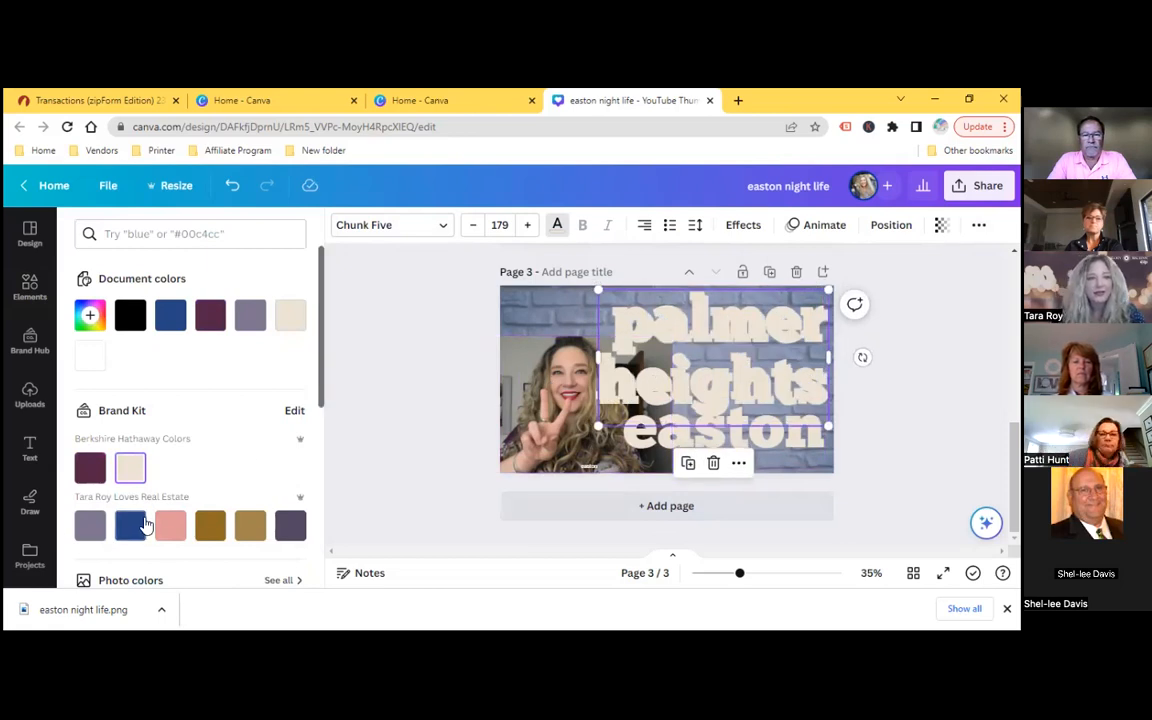
left_click(130, 525)
left_click_drag(715, 367, 712, 364)
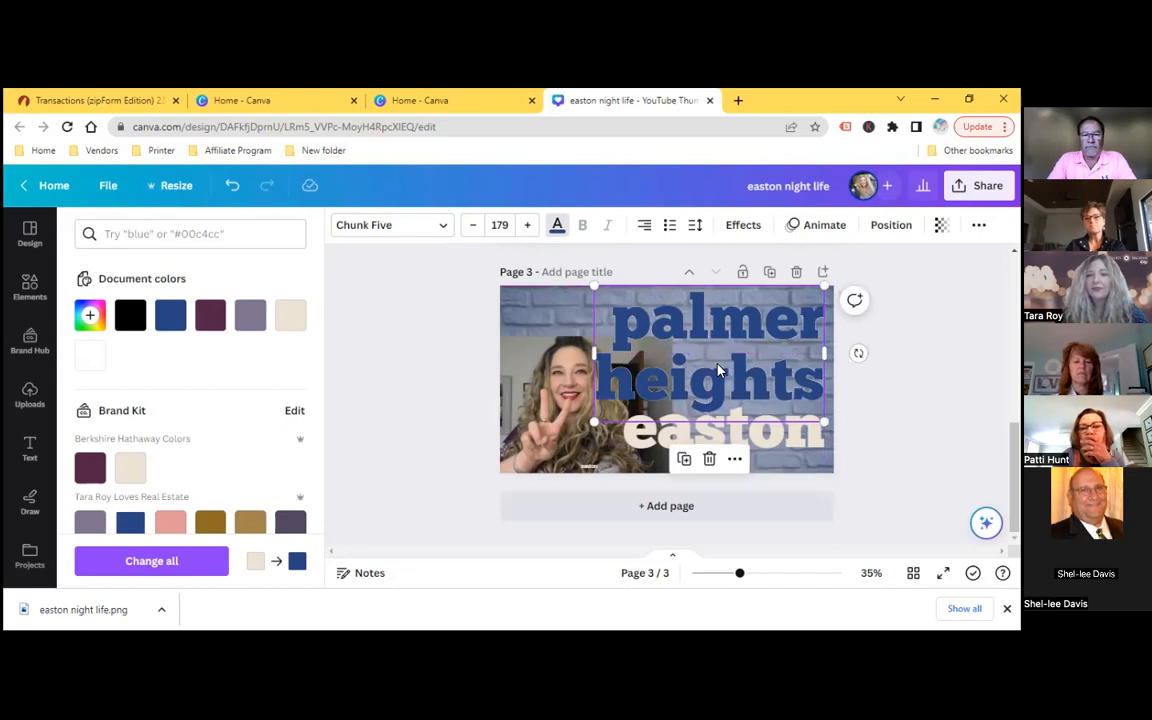
Offset the blue "palmer heights" copy slightly to the right so the cream original shows behind it like a shadow.
left_click(671, 343)
left_click(671, 343)
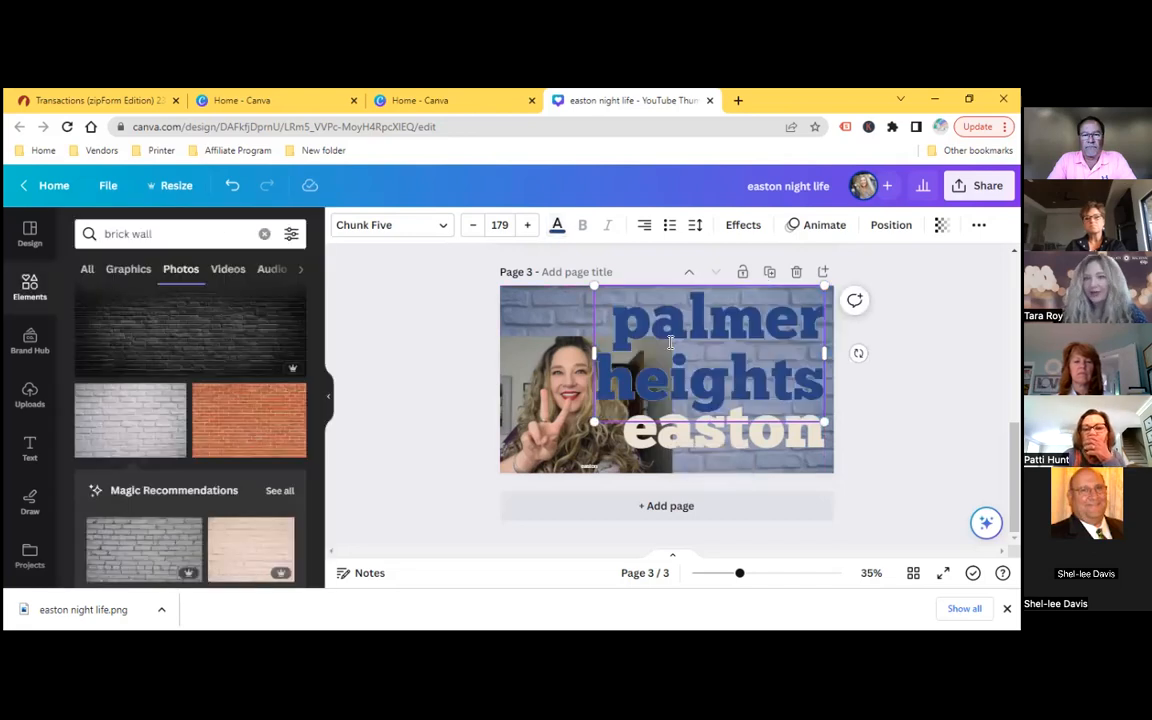
left_click(881, 396)
left_click(717, 368)
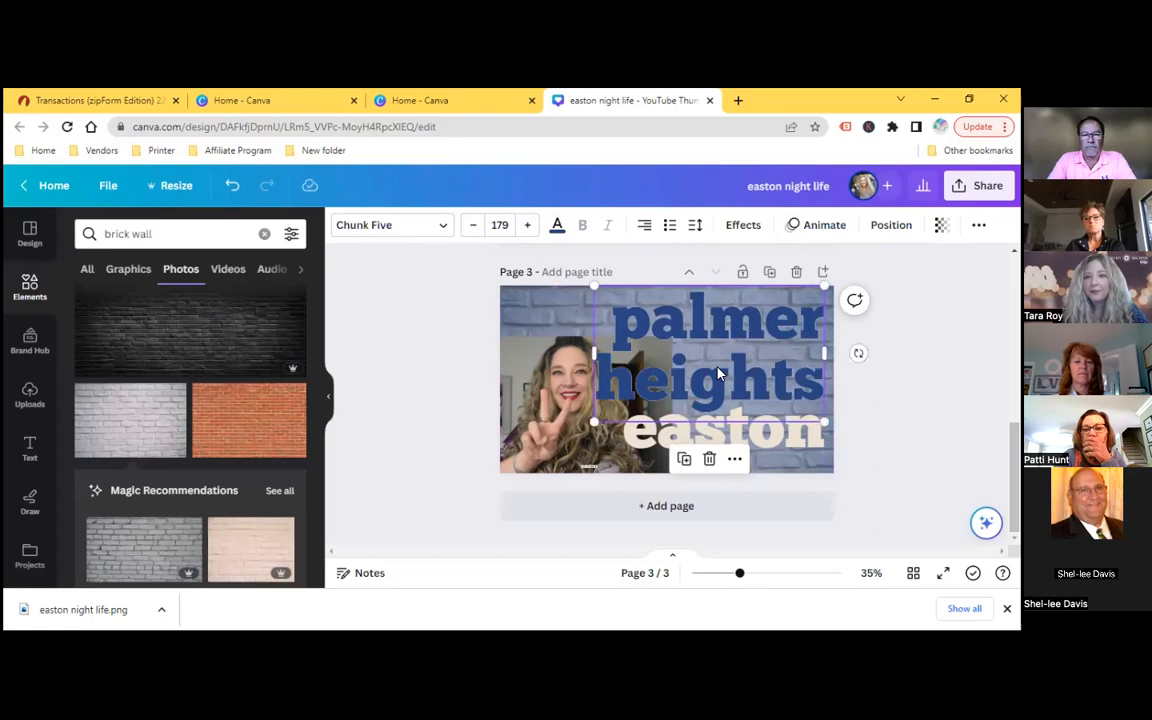
key("Escape")
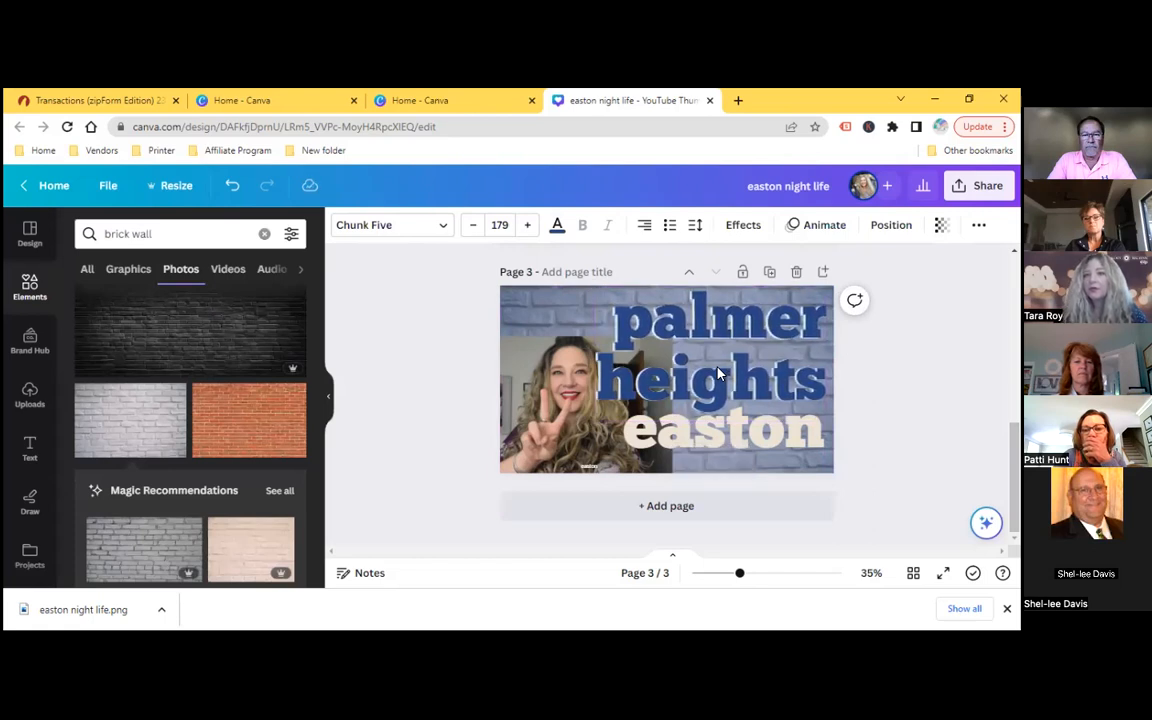
Duplicate the cream "easton" text, offset the copy slightly from the original and color it the brand kit's dark blue.
left_click_drag(717, 368, 720, 369)
left_click(664, 449)
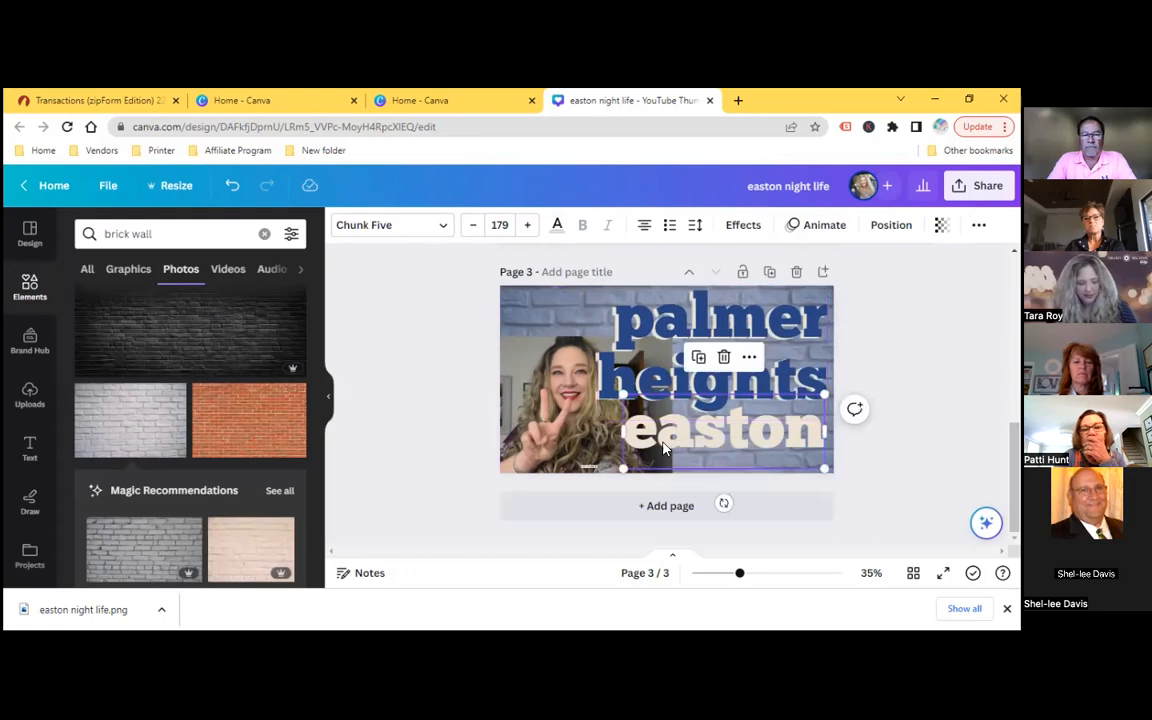
left_click_drag(664, 449, 669, 453)
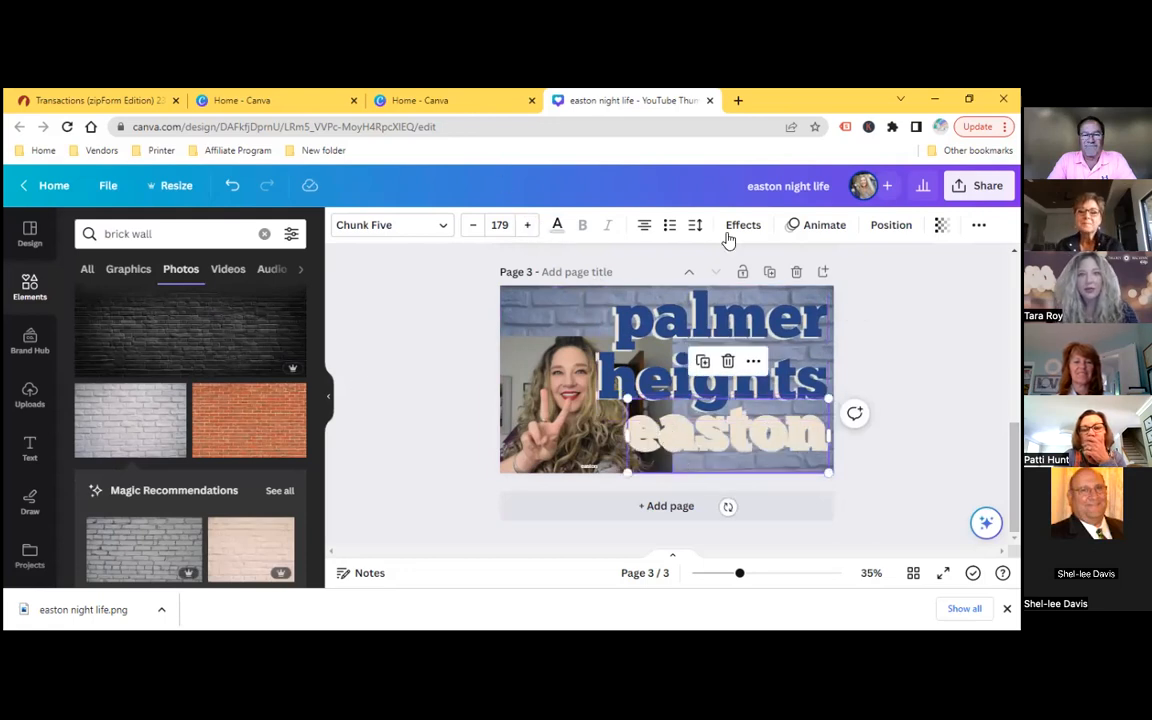
left_click(557, 226)
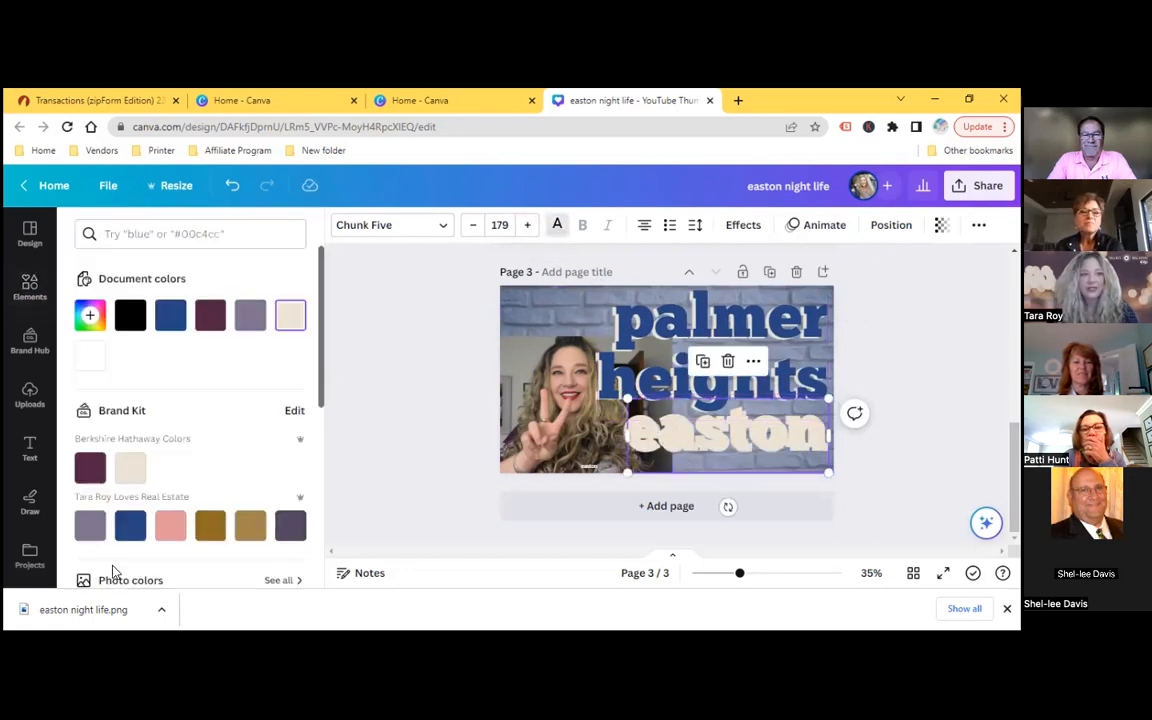
left_click(130, 524)
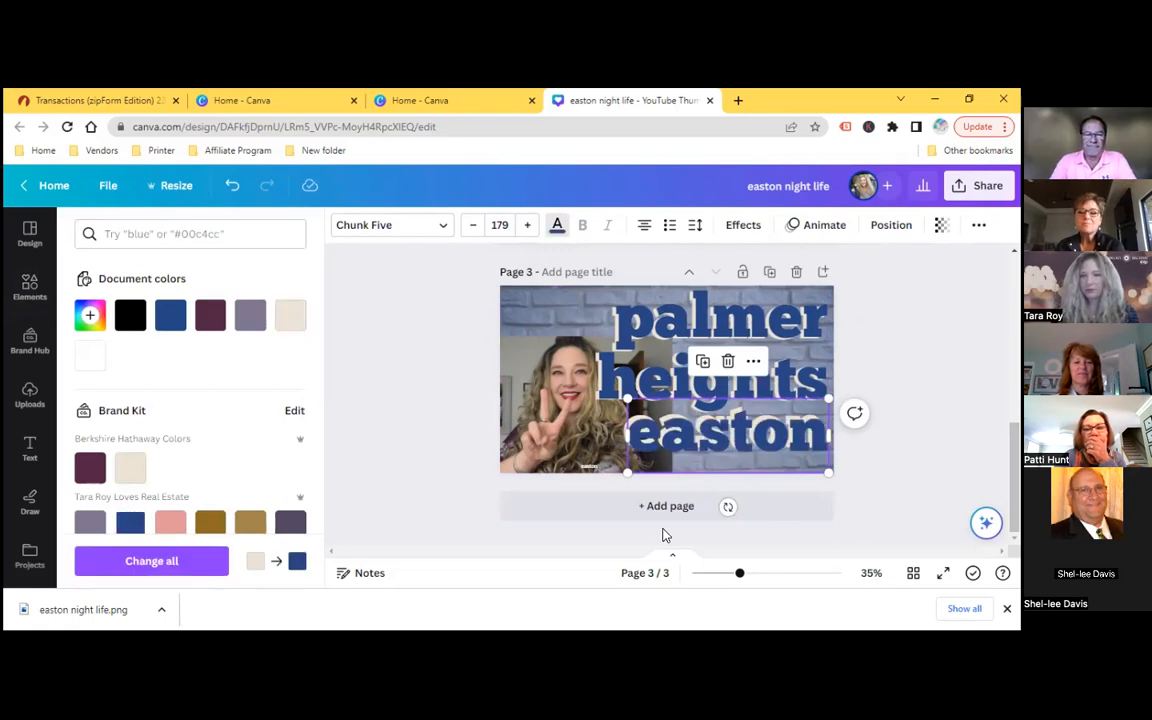
Nudge the blue "easton" copy over the cream original to try to match the shadow offset of "palmer heights".
left_click(744, 438)
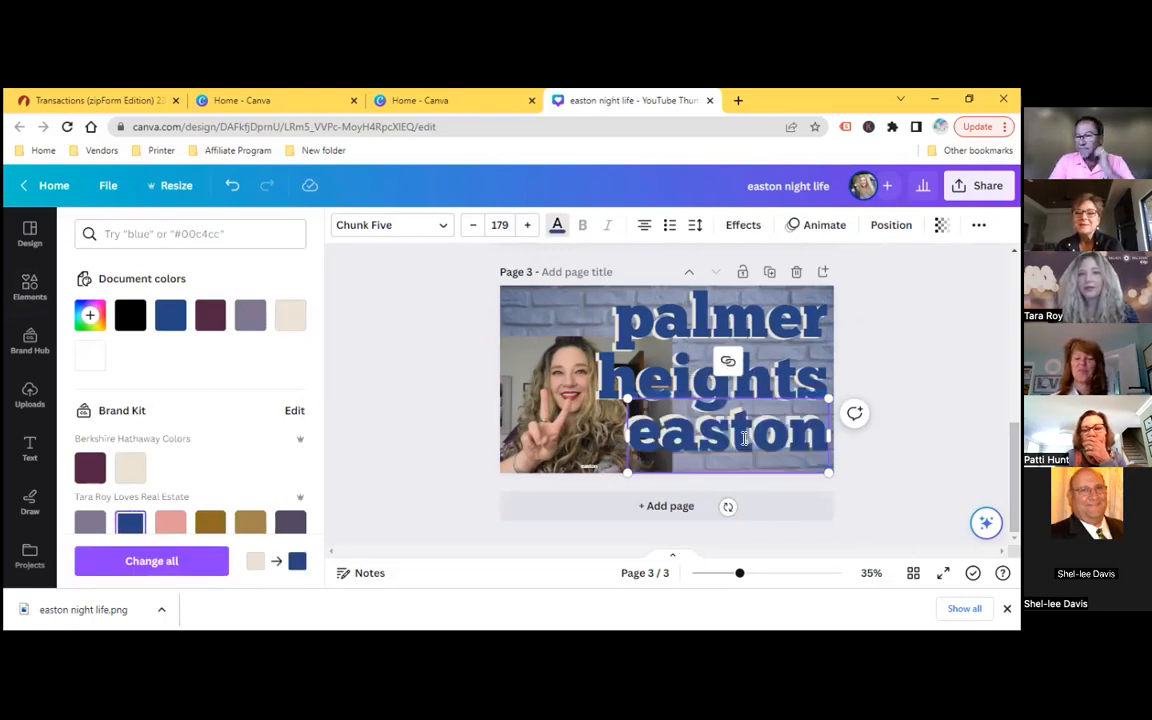
left_click_drag(744, 438, 750, 440)
left_click(567, 466)
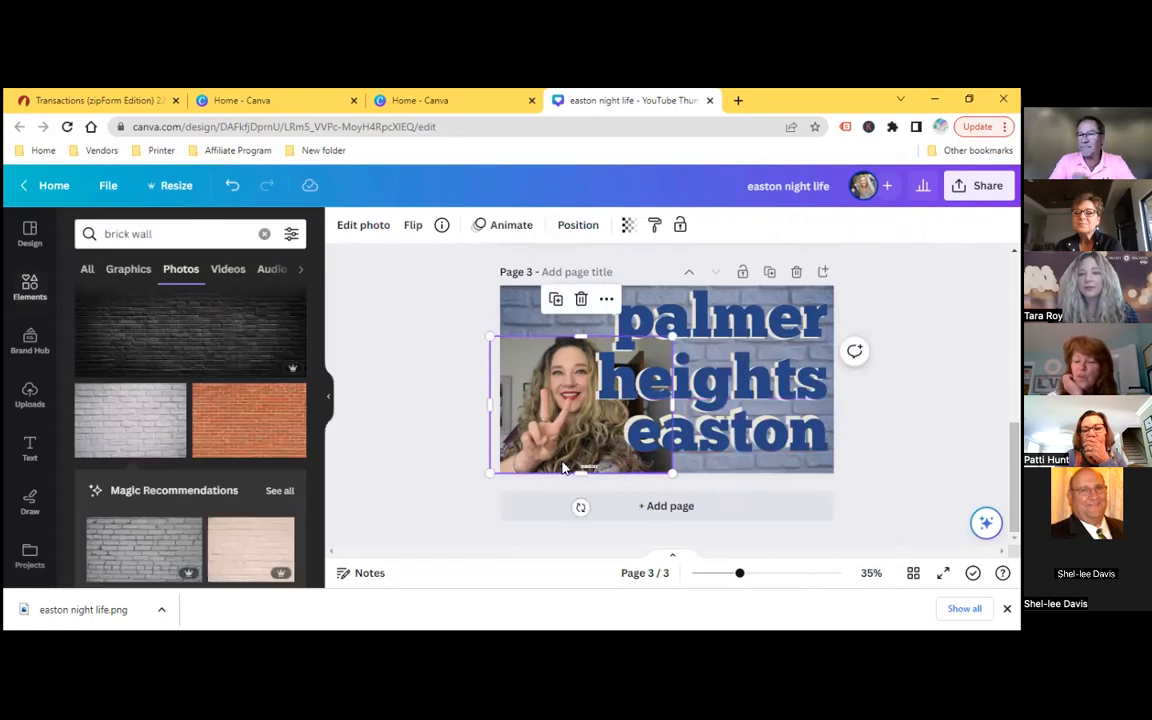
left_click(731, 440)
key("Right")
key("Right")
key("Right")
key("Right")
key("Right")
key("Right")
key("Right")
key("Right")
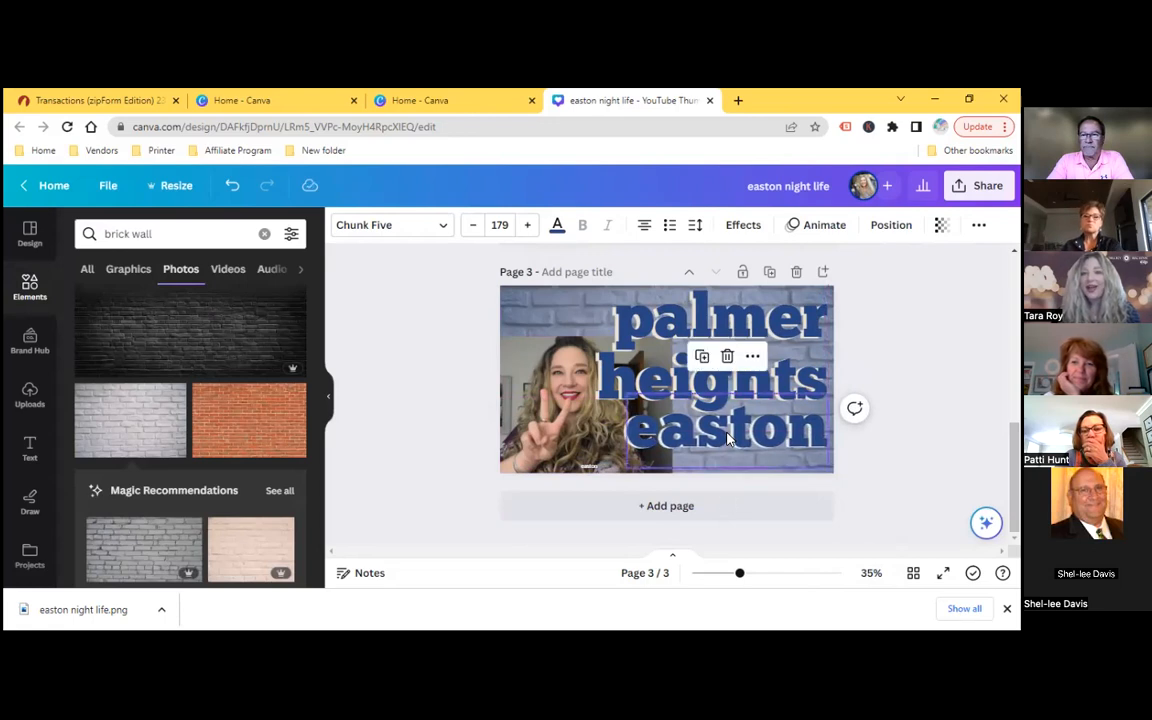
Move the blue "easton" copy down to the page's lower edge, clear of the cream original.
left_click(910, 483)
left_click_drag(716, 467, 731, 438)
left_click(745, 470)
key("Escape")
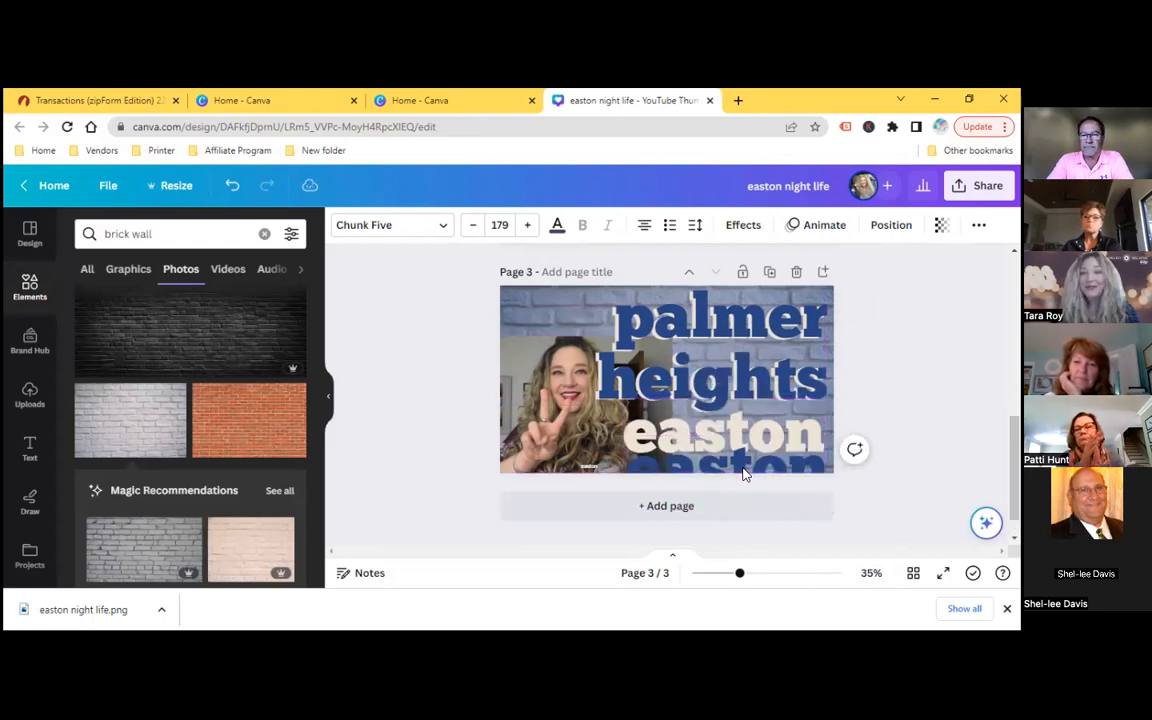
left_click(747, 476)
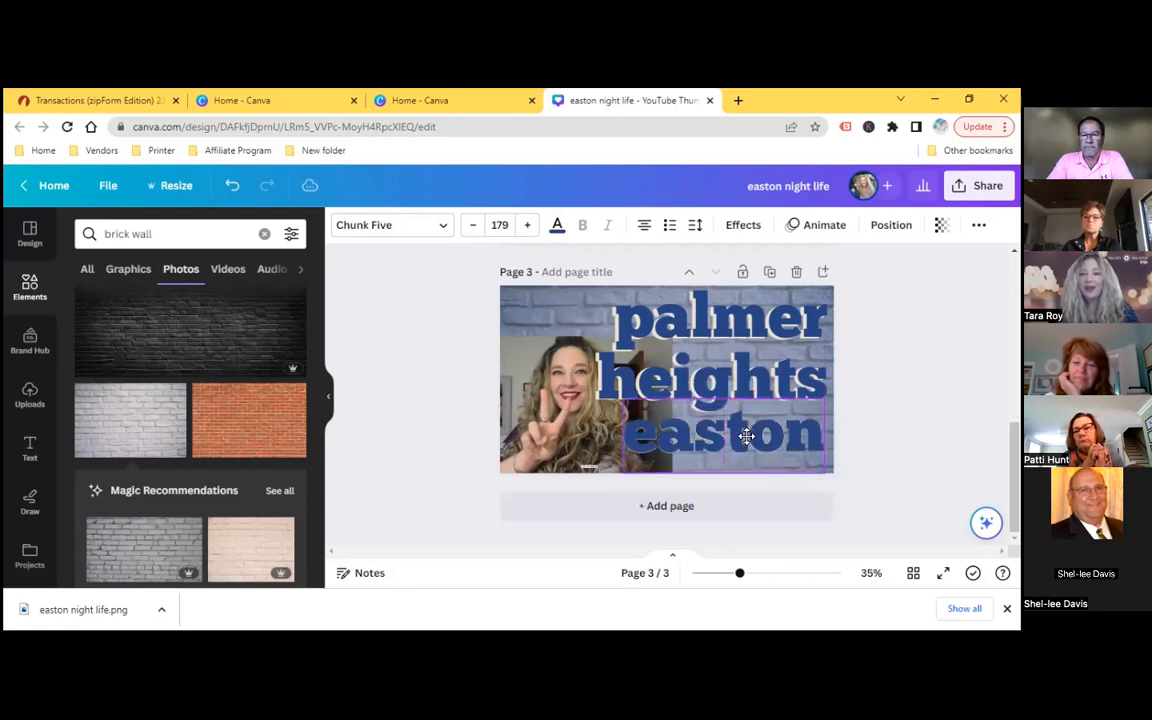
left_click(667, 373)
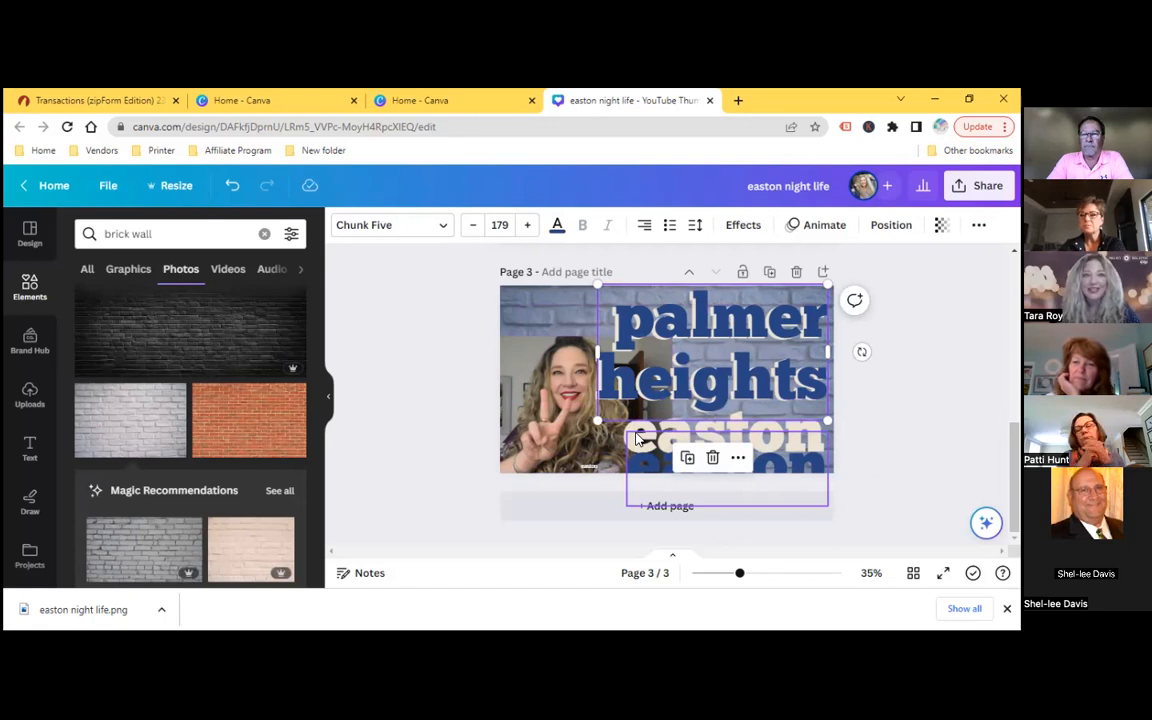
left_click(772, 466)
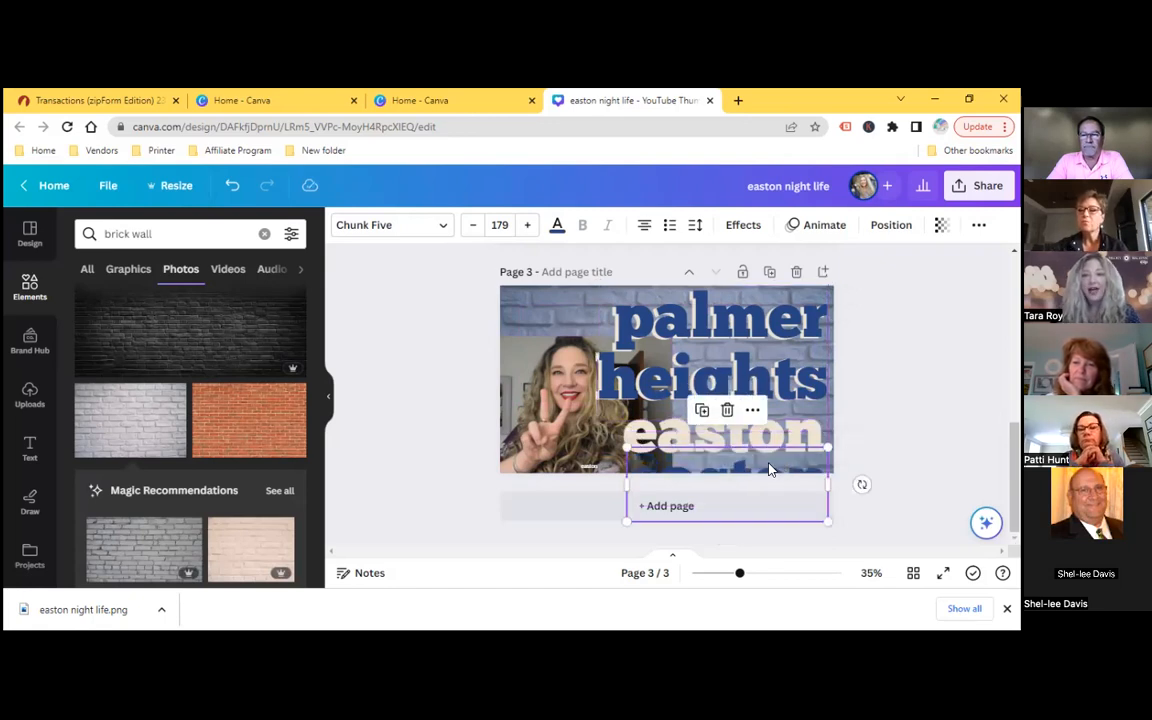
Lower the cream "easton" text slightly to leave more space beneath "heights".
left_click(732, 441)
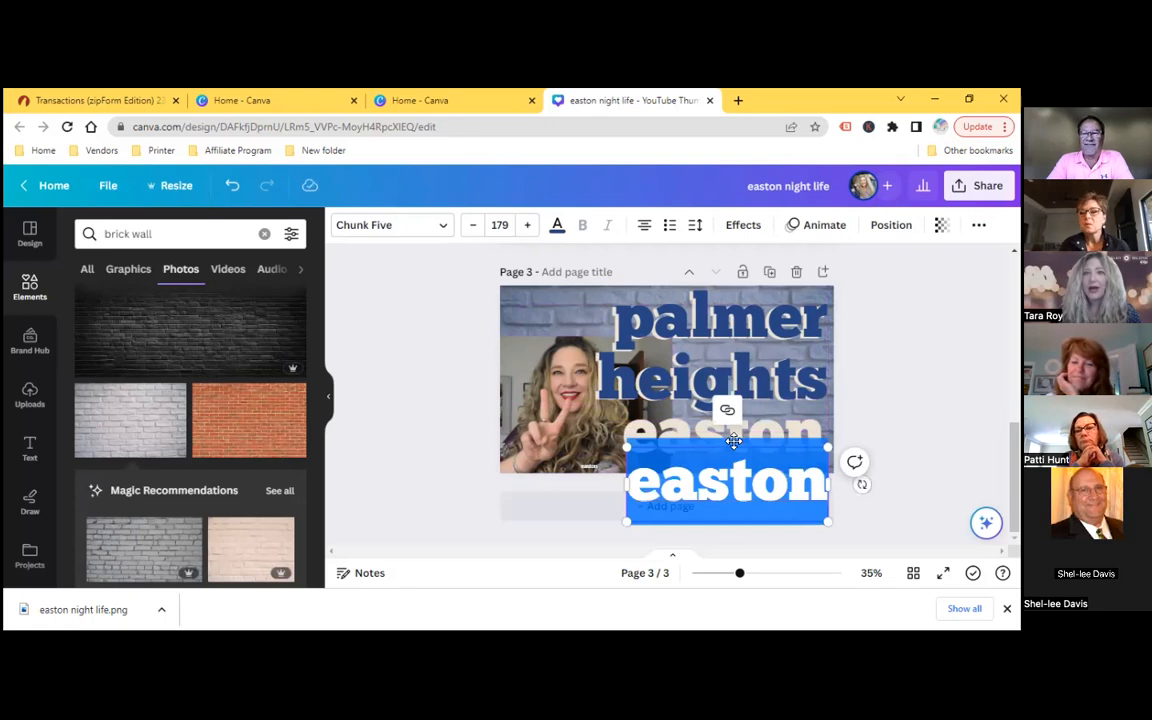
left_click_drag(732, 441, 732, 394)
key("Escape")
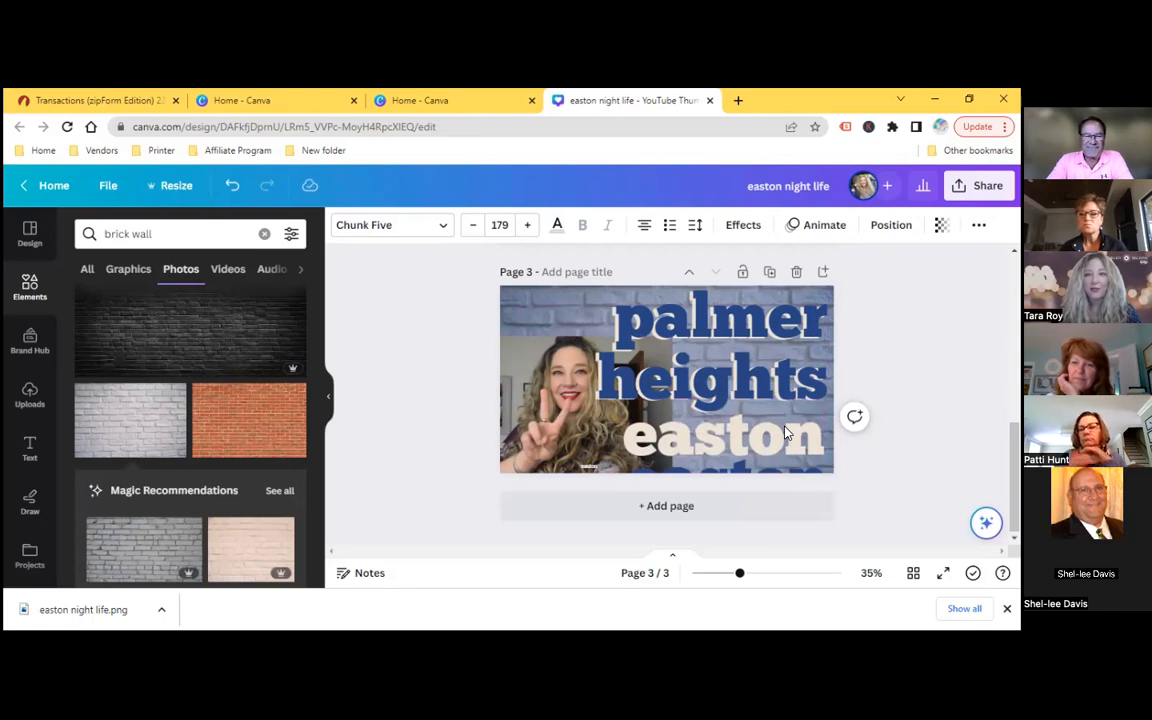
left_click(735, 470)
left_click_drag(737, 477, 738, 473)
left_click(379, 503)
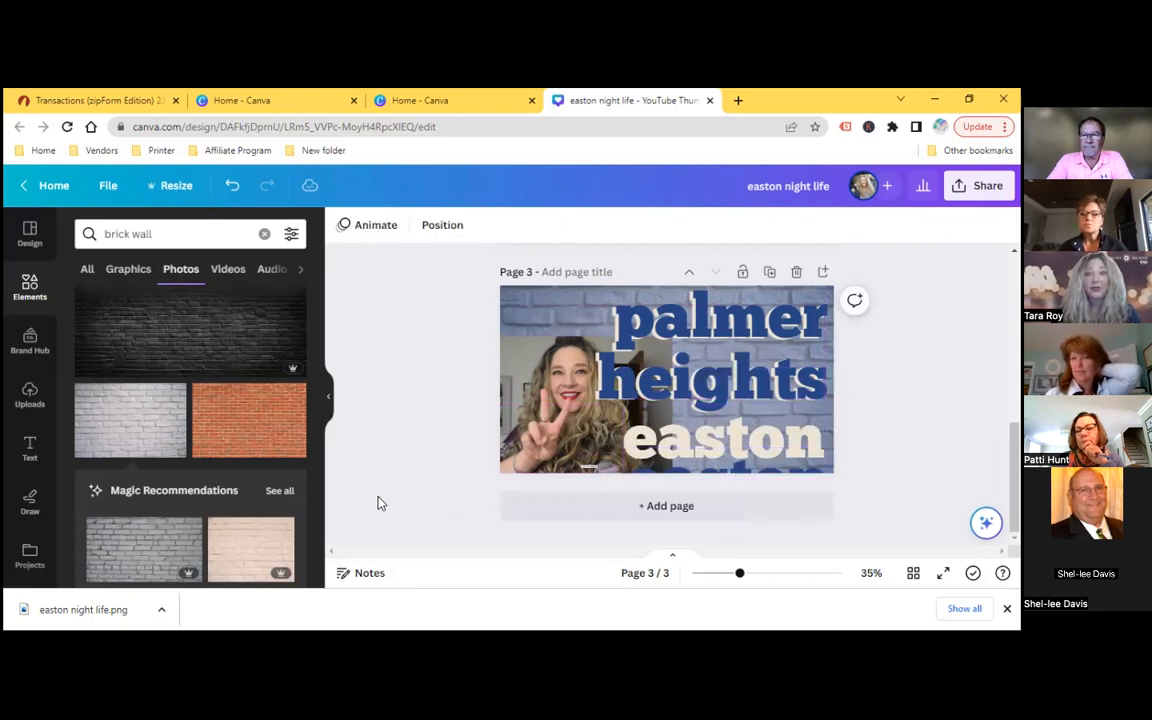
Lay the blue "easton" copy back over the cream original and offset it slightly to form a shadow.
left_click(740, 477)
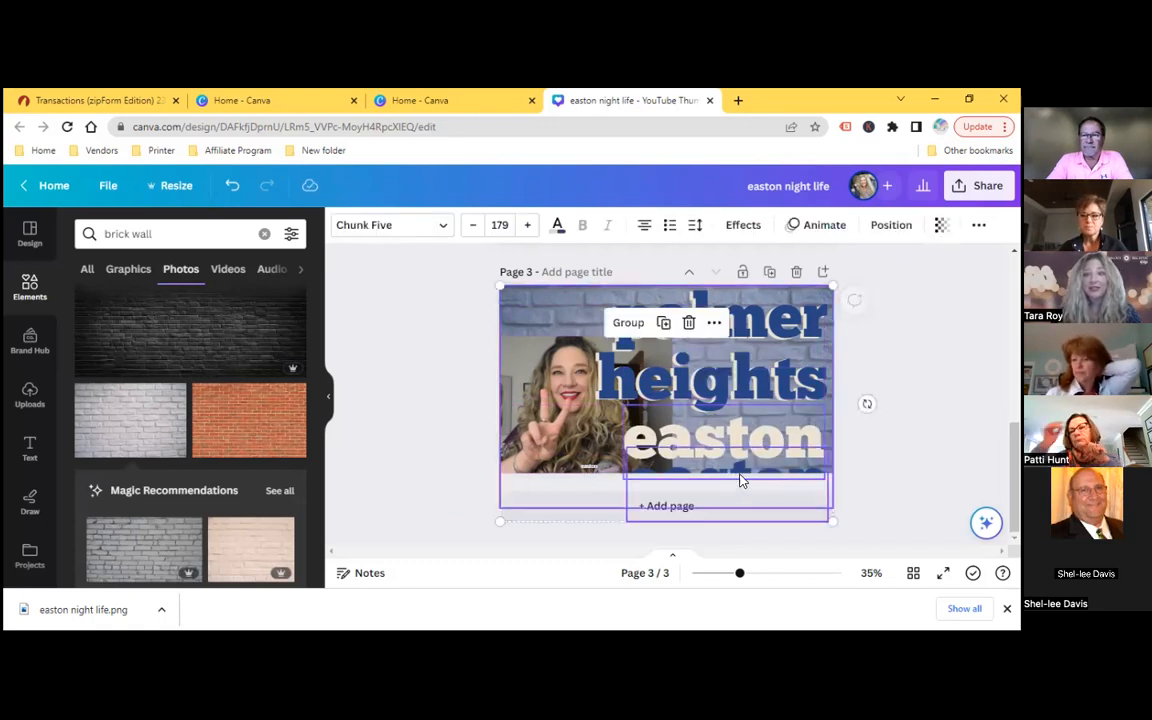
left_click(848, 476)
left_click(766, 473)
left_click_drag(766, 473, 766, 431)
key("Up")
key("Up")
key("Up")
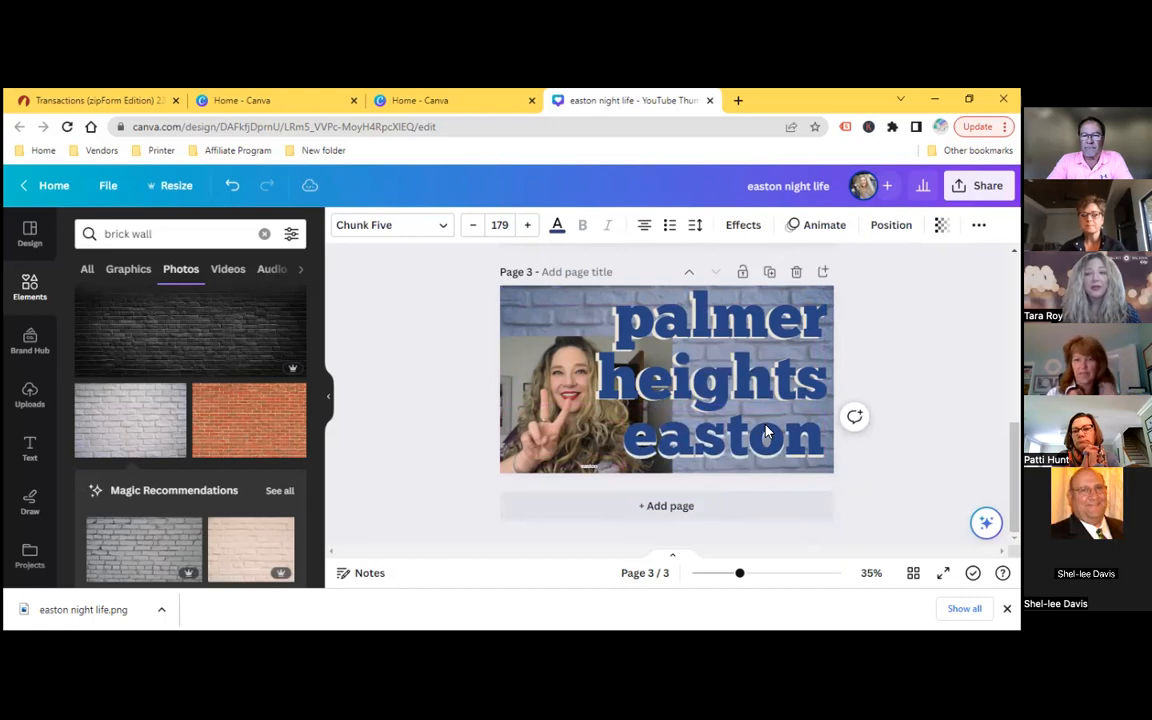
key("Up")
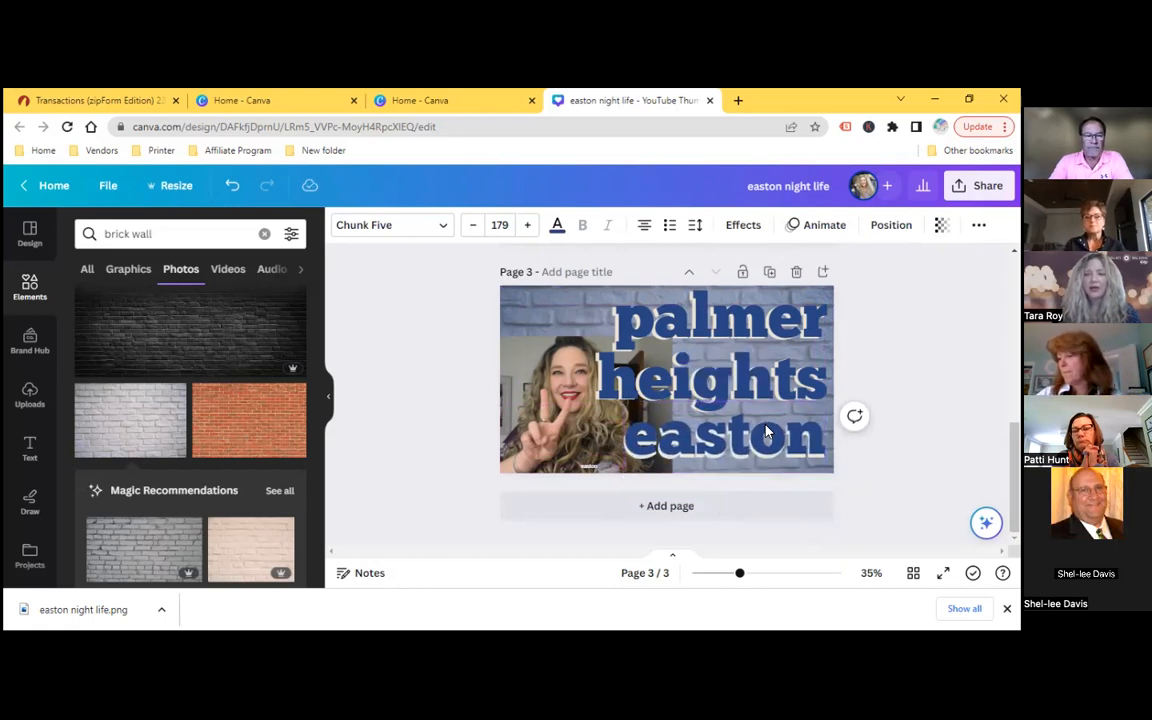
Remove the background from the portrait photo on page 3 with BG Remover.
left_click(560, 395)
left_click(355, 229)
left_click(105, 342)
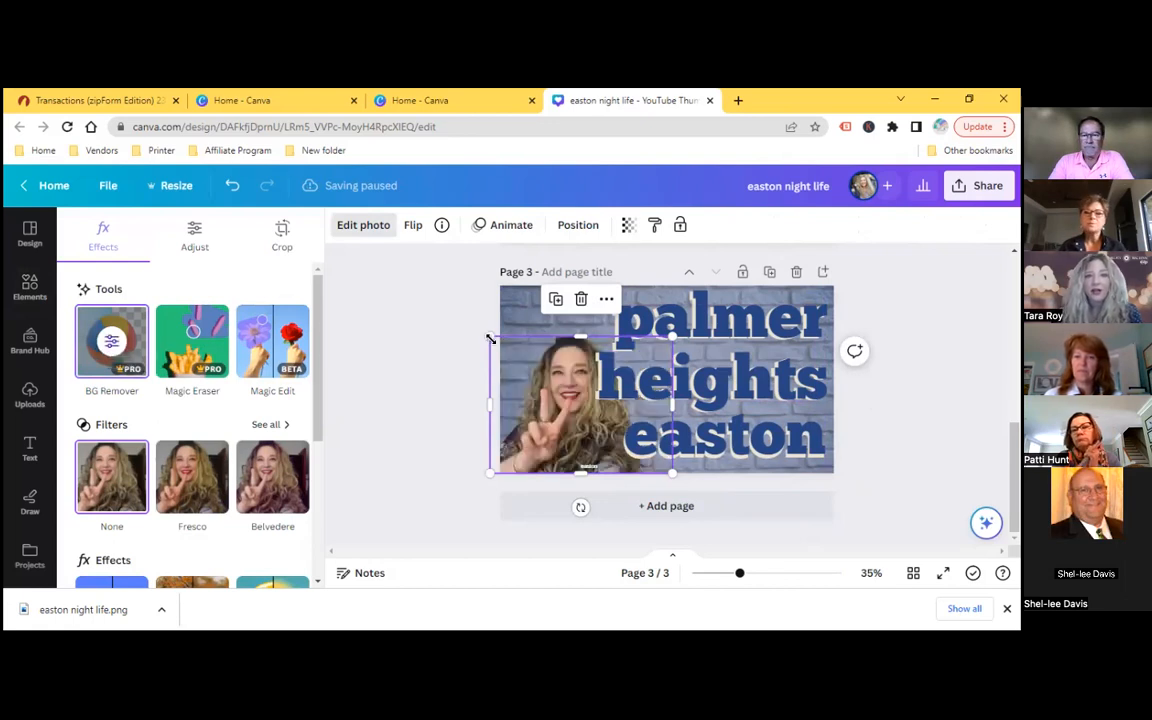
Enlarge the portrait cutout to the full page height and position it at the page's left side, behind the text.
left_click_drag(460, 300, 432, 270)
left_click_drag(516, 366, 533, 387)
left_click(429, 366)
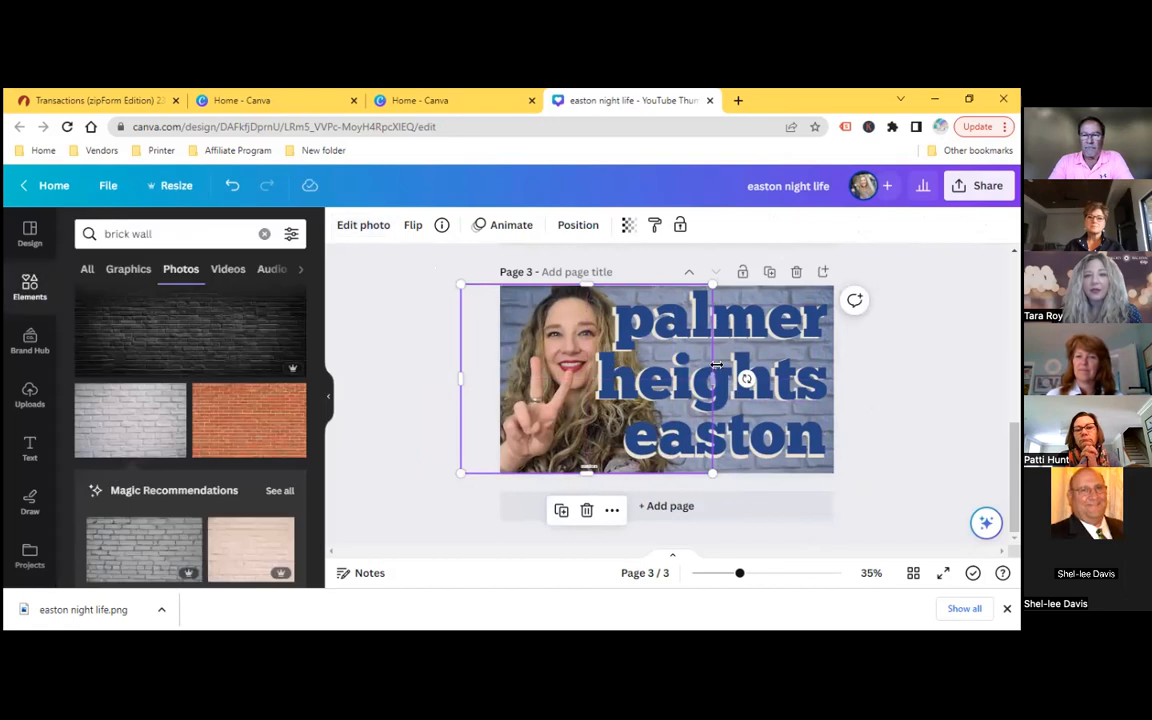
left_click(698, 295)
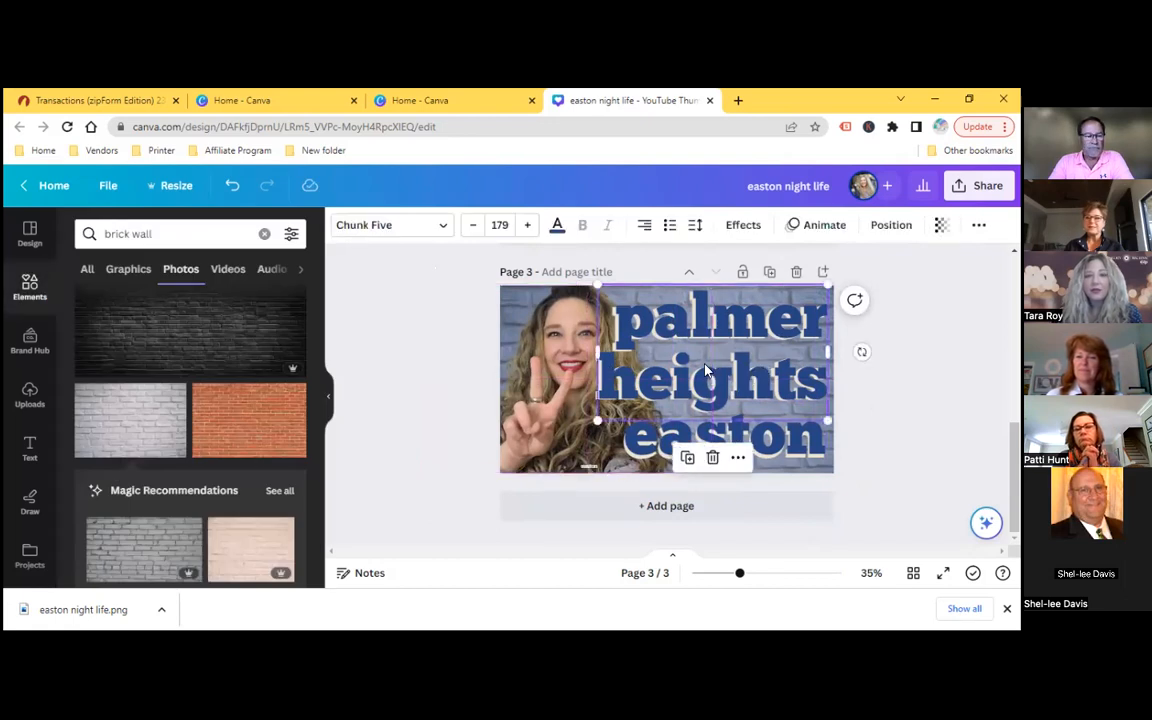
Brighten the whole portrait cutout on page 3 by setting its brightness to 16.
left_click(552, 388)
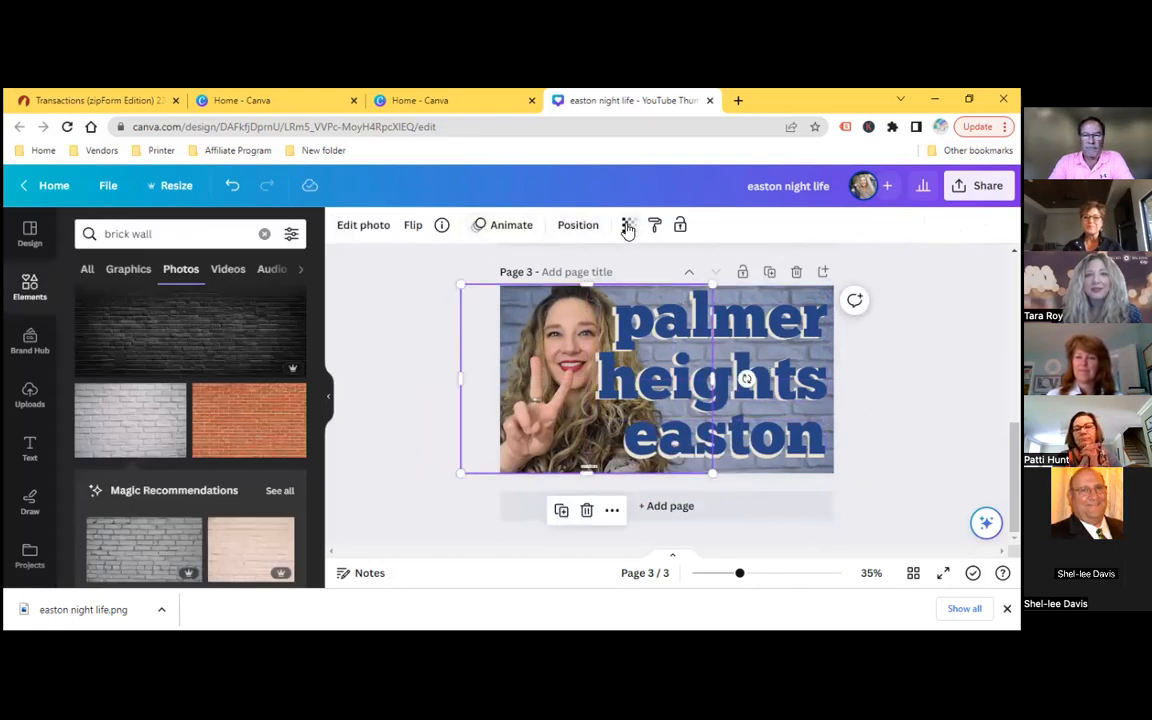
left_click(353, 233)
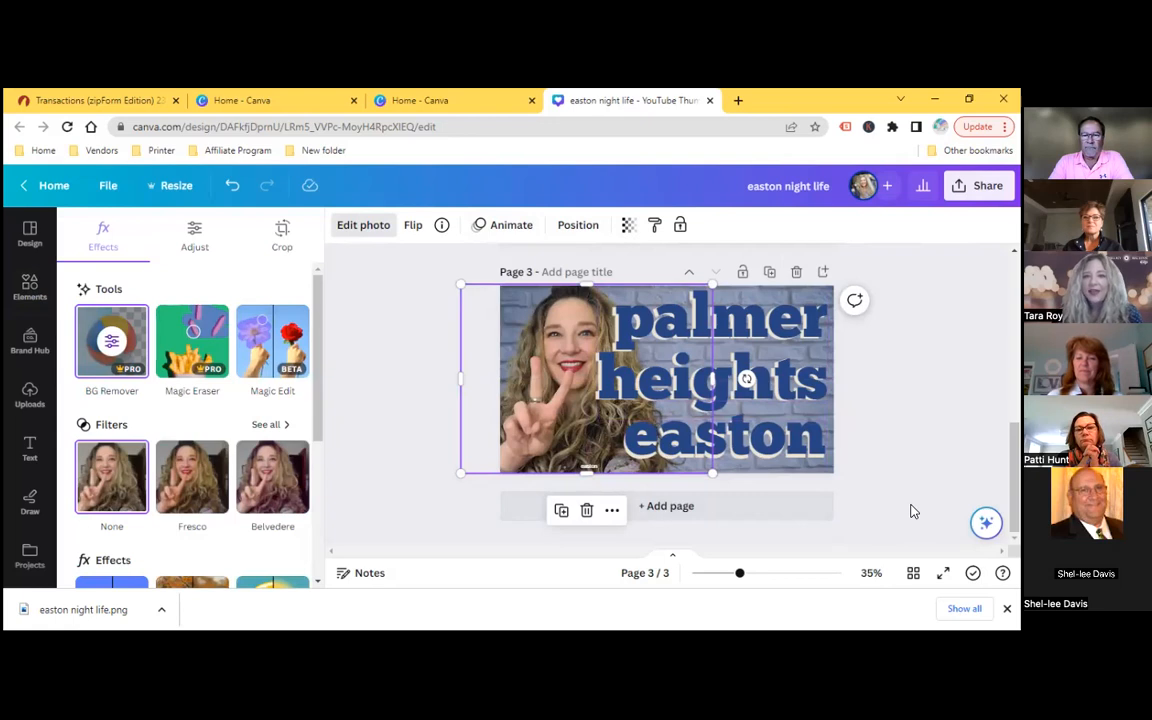
left_click(388, 354)
scroll(838, 361, "up", 2)
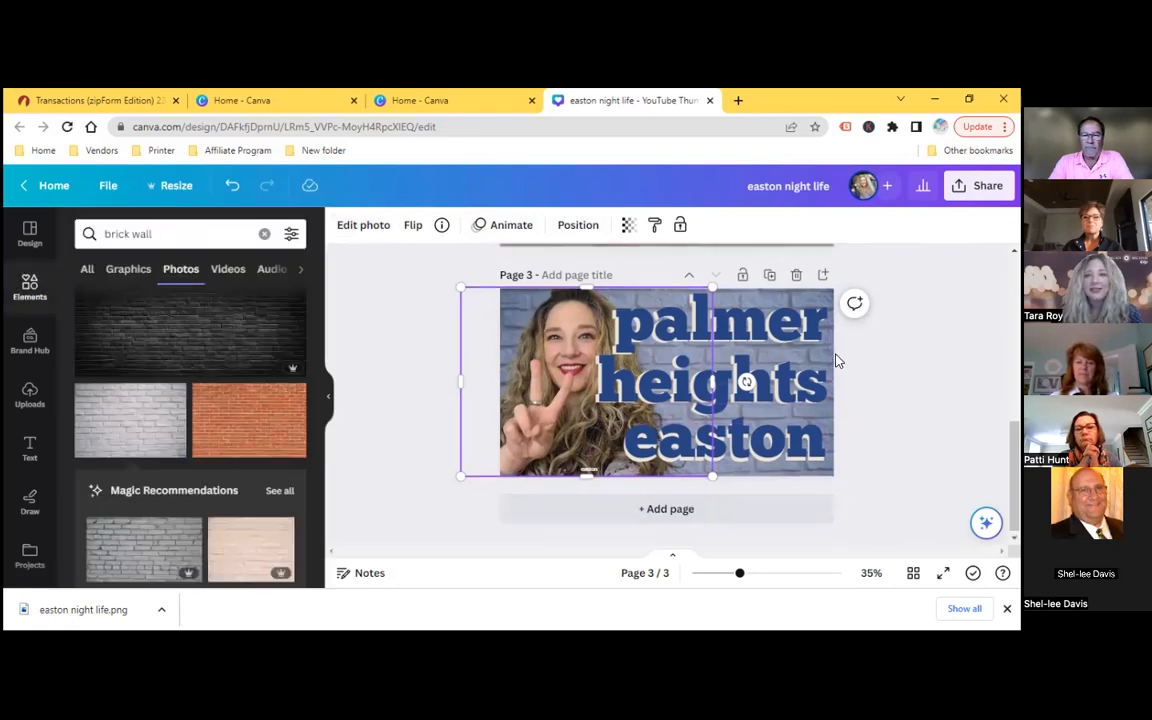
scroll(666, 395, "up", 1)
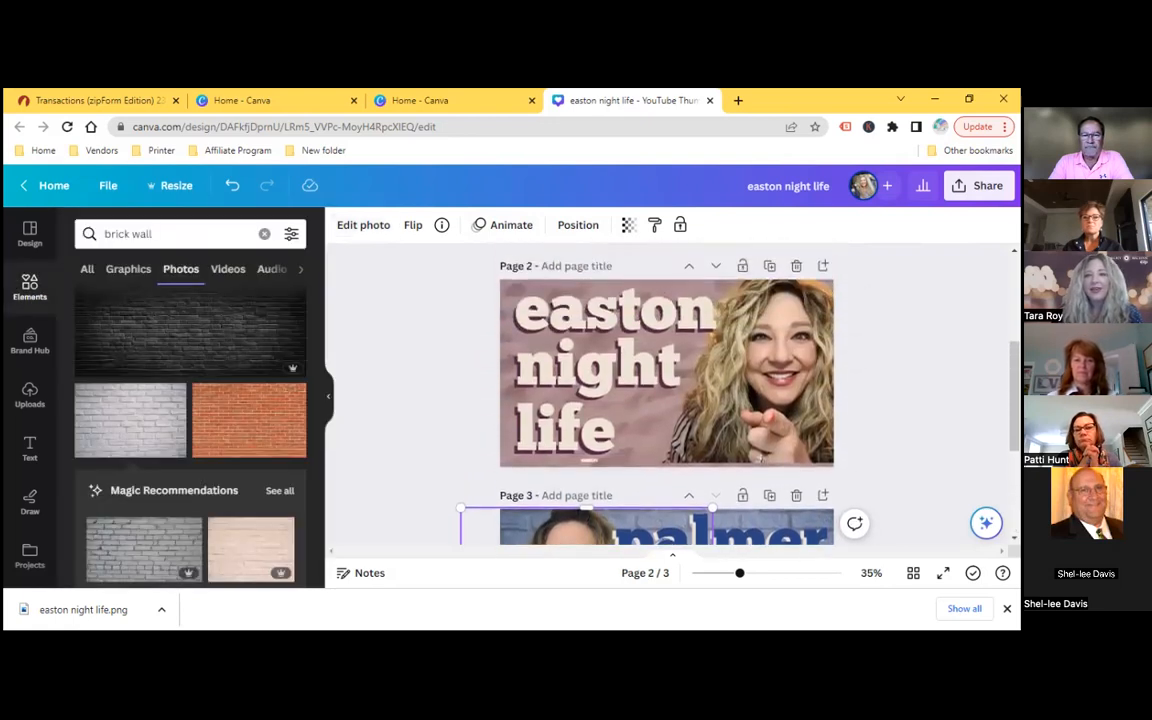
scroll(666, 395, "down", 3)
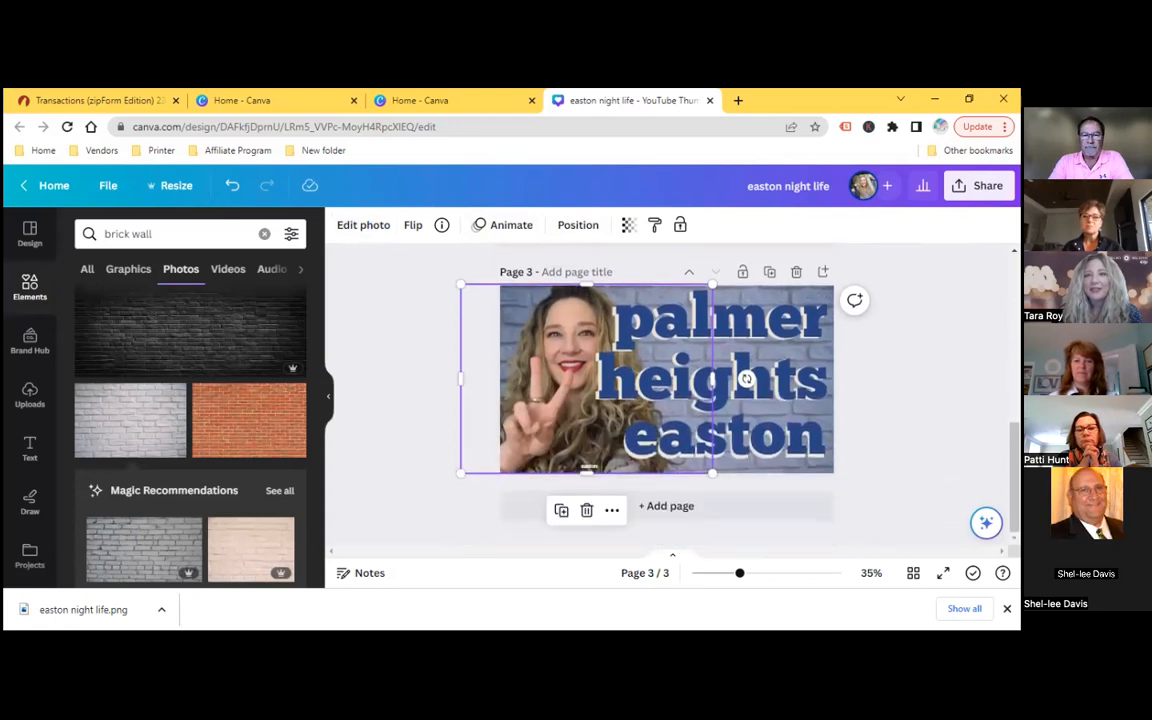
left_click(348, 228)
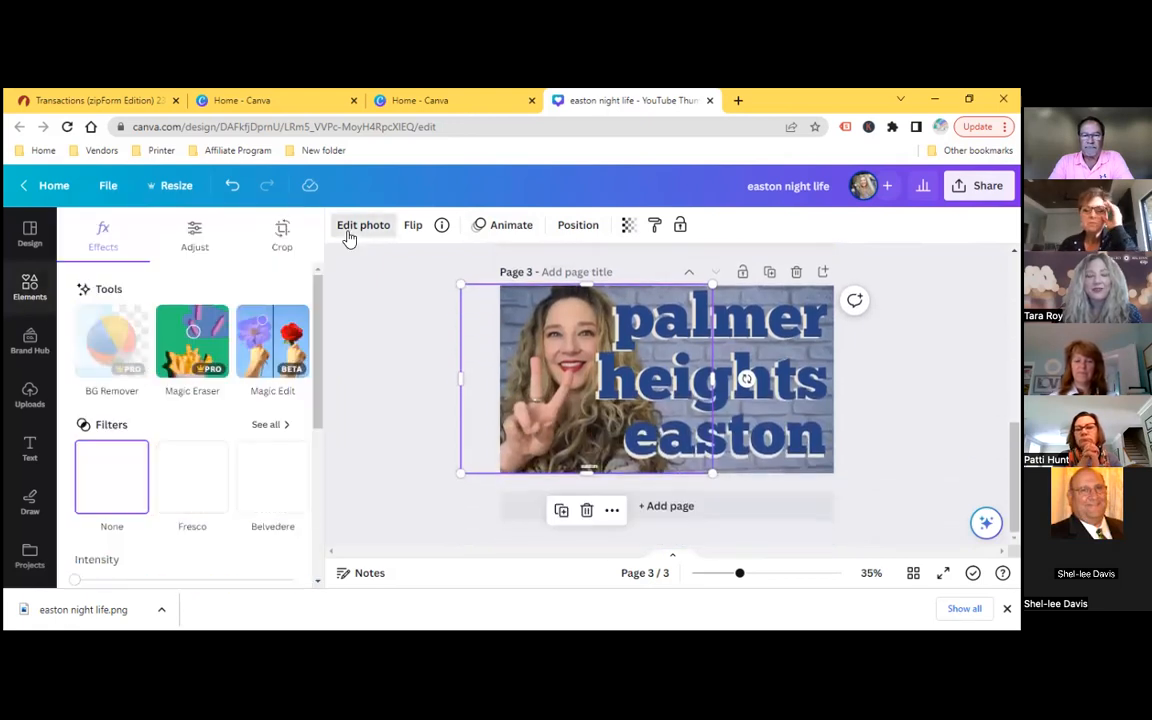
left_click(188, 236)
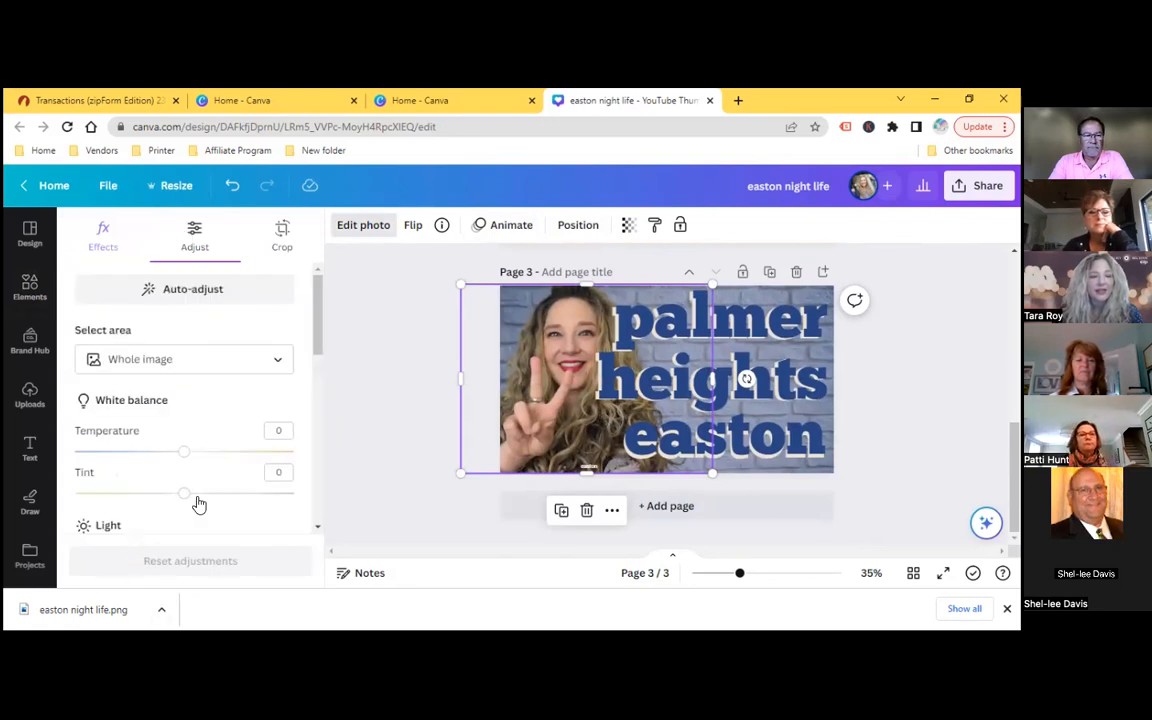
scroll(199, 504, "down", 3)
left_click_drag(185, 429, 202, 430)
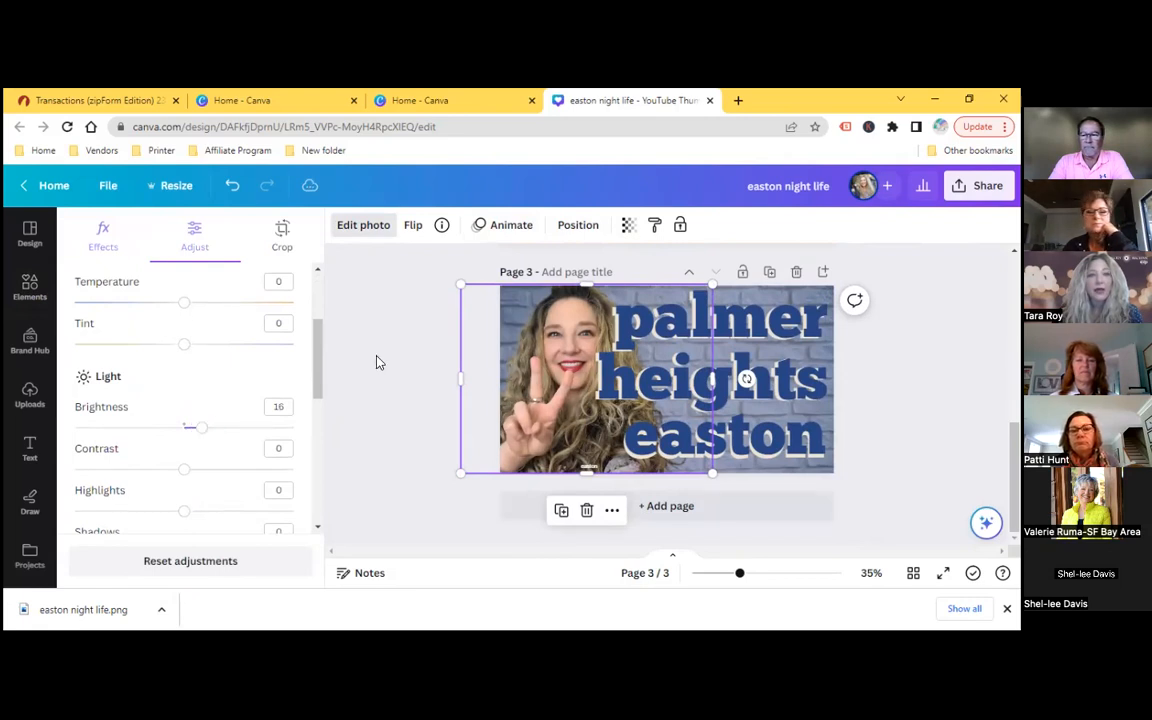
left_click(363, 225)
key("Escape")
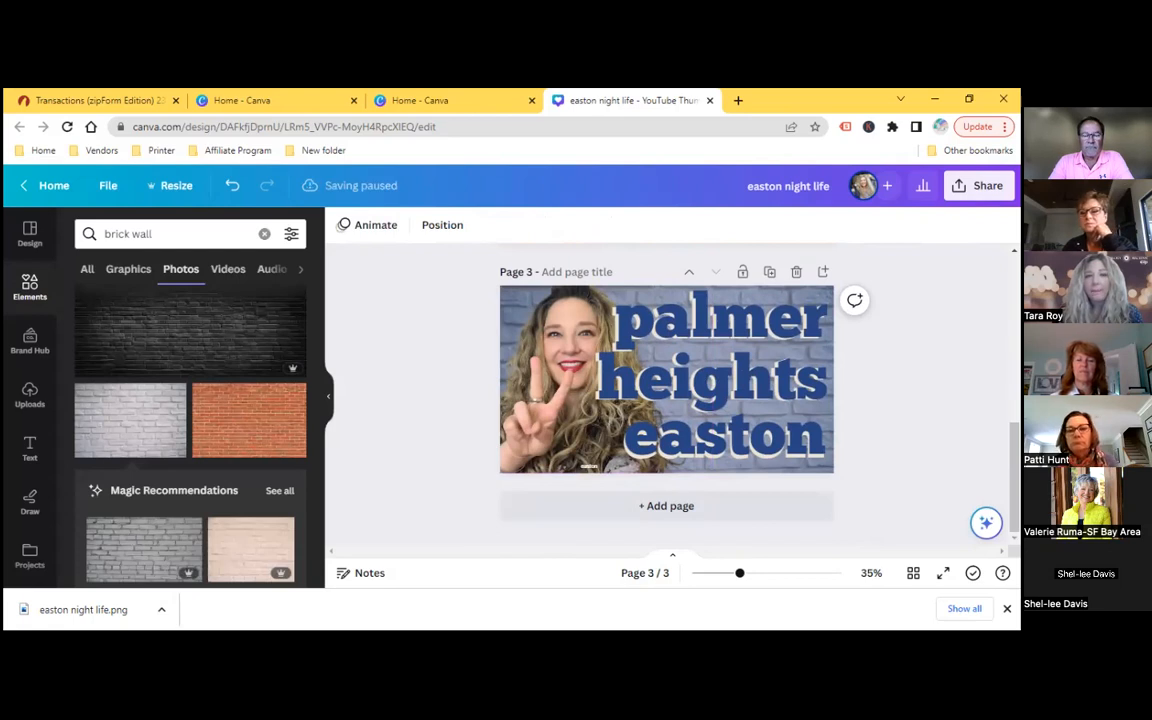
Add a new blank page after page 3 instead of duplicating the finished thumbnail.
left_click(769, 272)
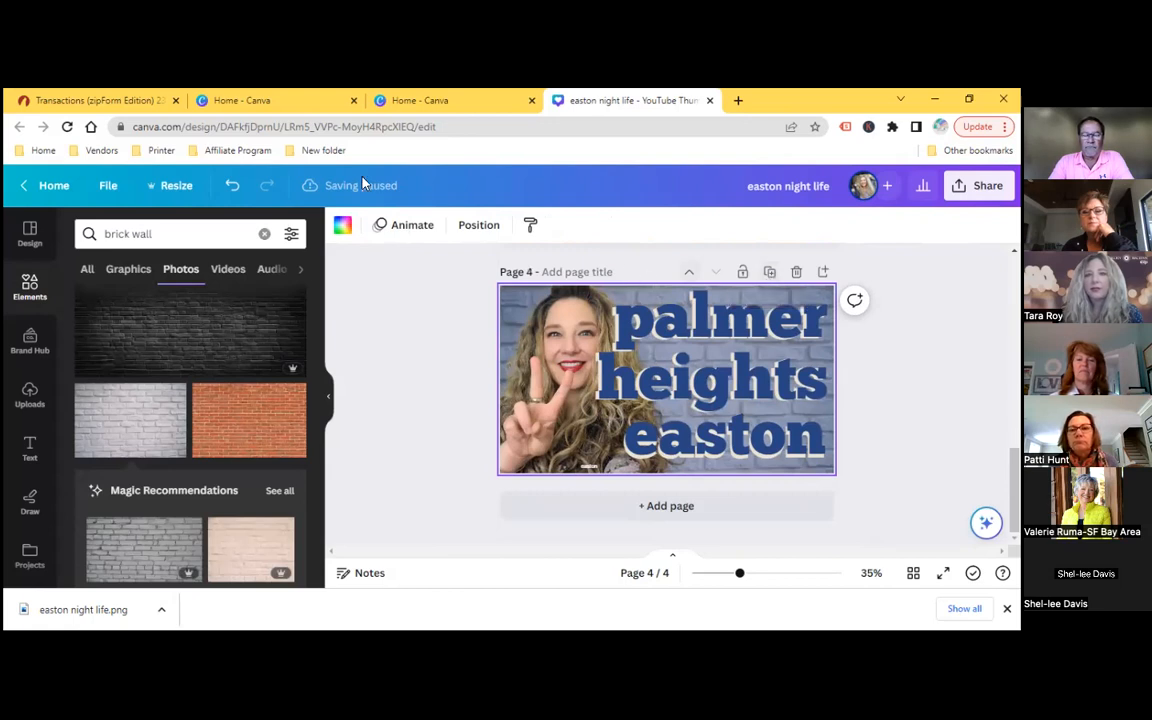
left_click(232, 187)
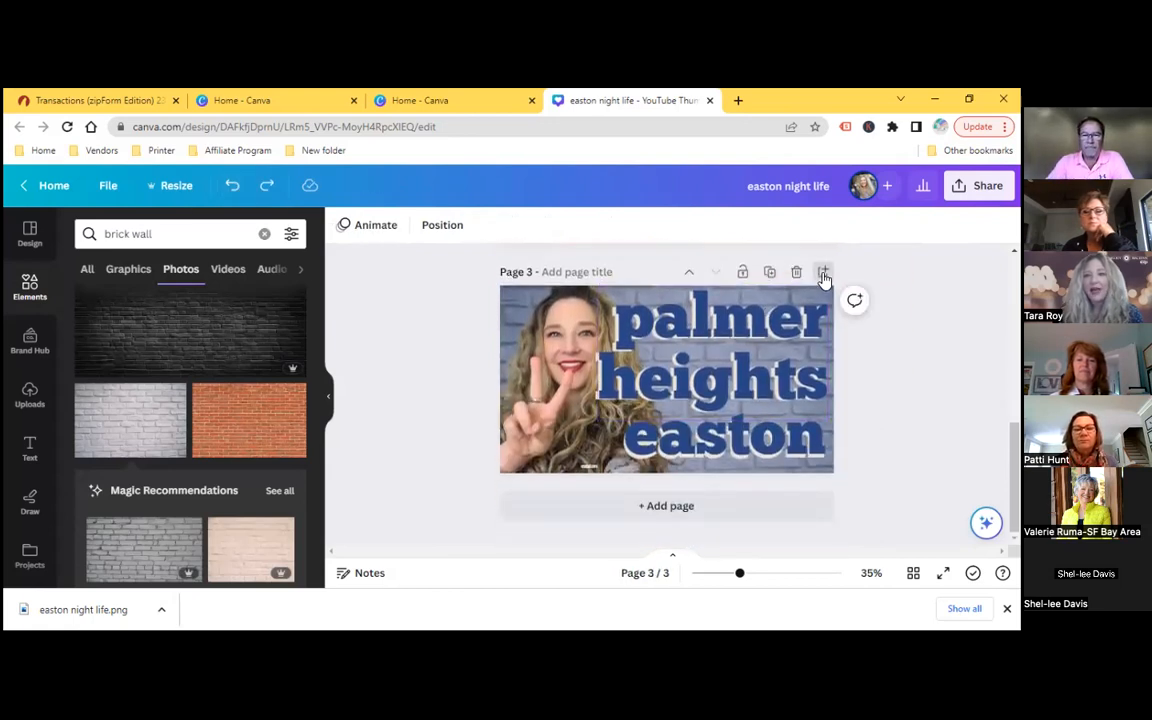
left_click(822, 271)
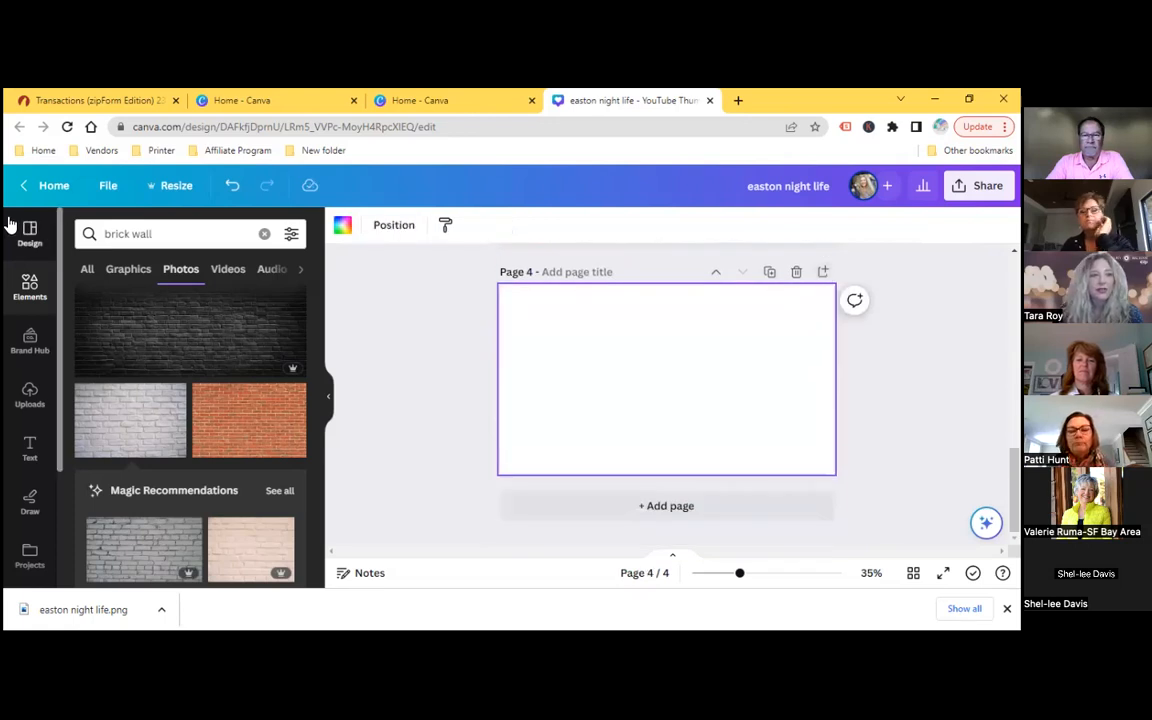
Place the uploaded portrait of the woman facing forward against a light background on blank page 4.
left_click(29, 394)
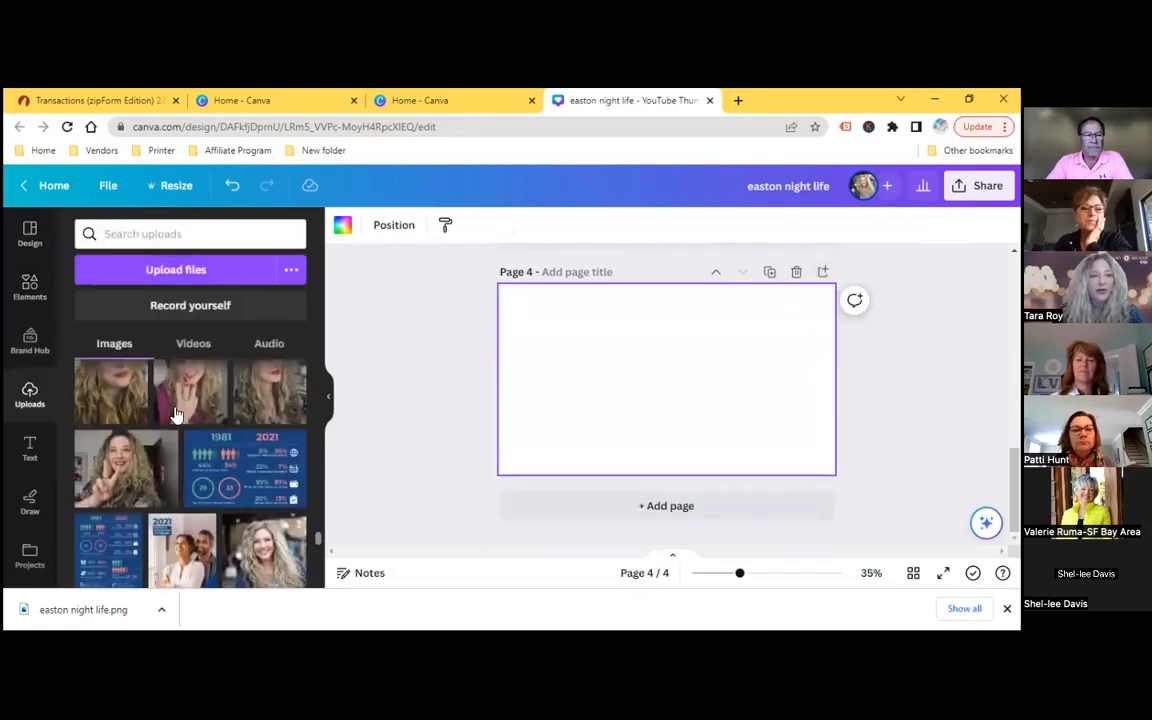
scroll(175, 412, "up", 1)
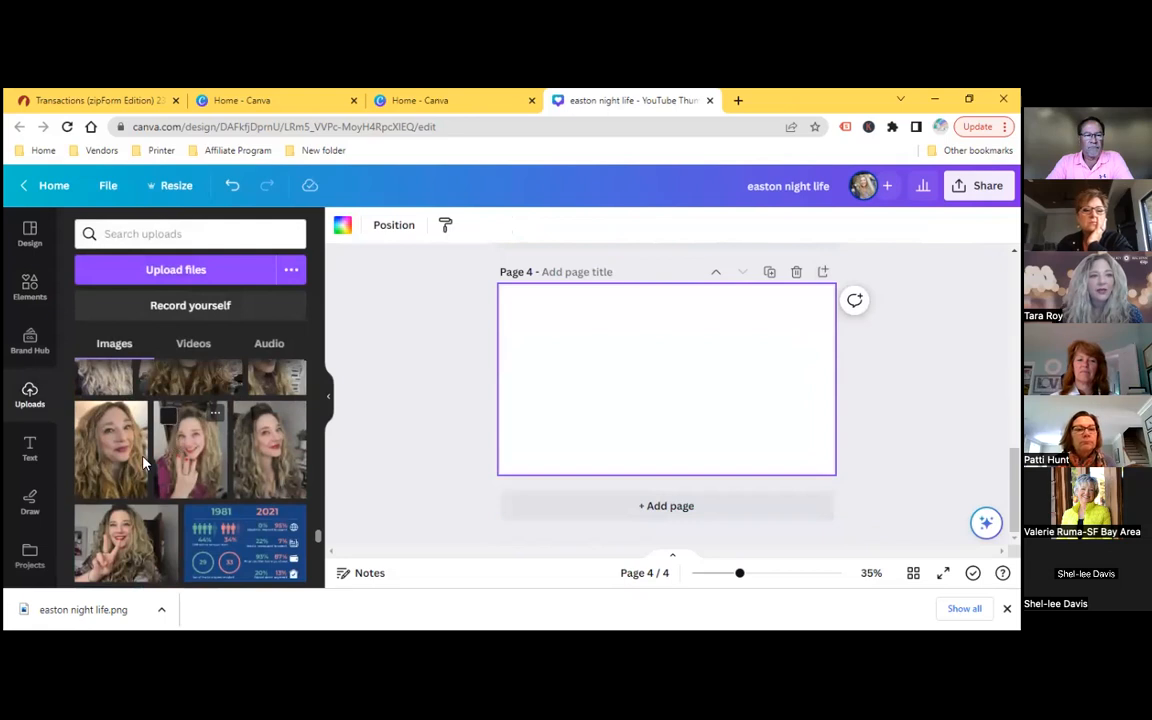
left_click(95, 457)
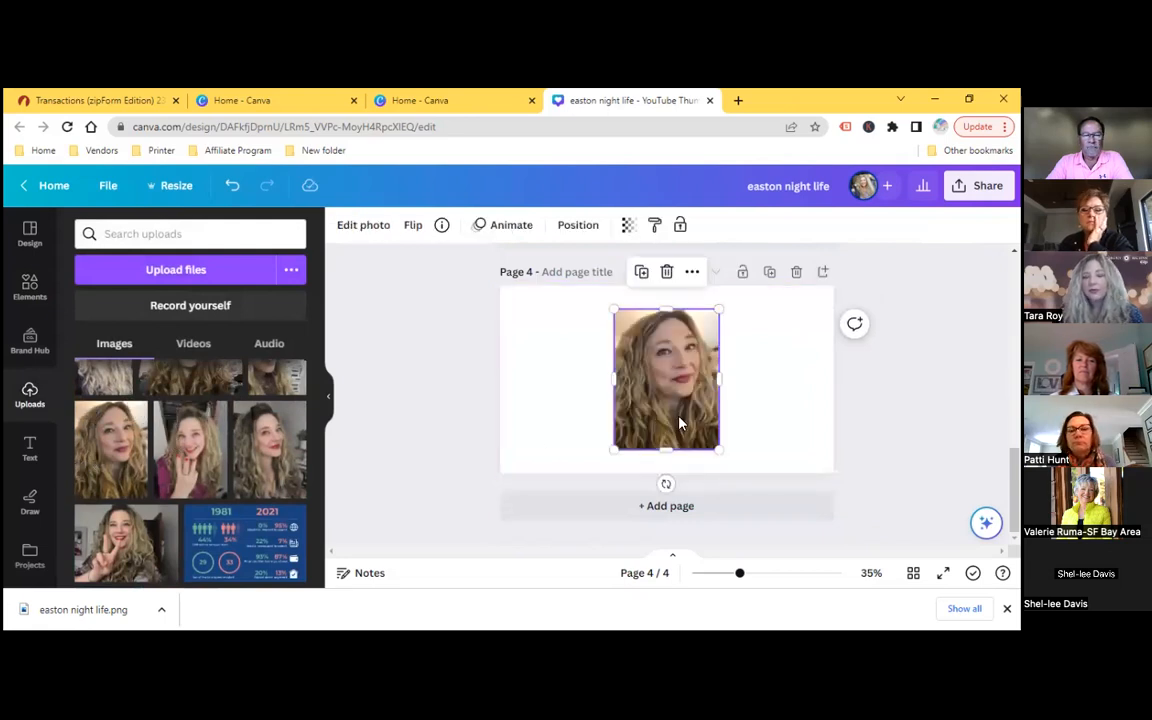
Slightly enlarge the centred portrait on page 4 and remove its background.
left_click_drag(614, 309, 604, 295)
left_click_drag(633, 361, 638, 368)
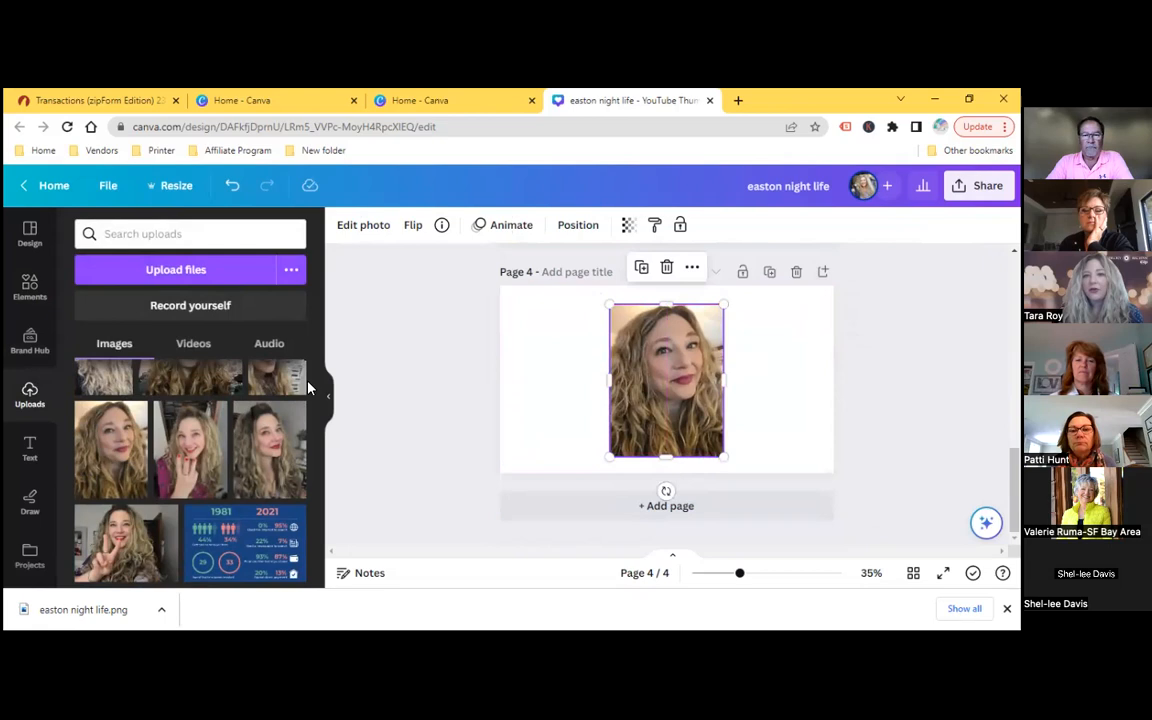
left_click(363, 226)
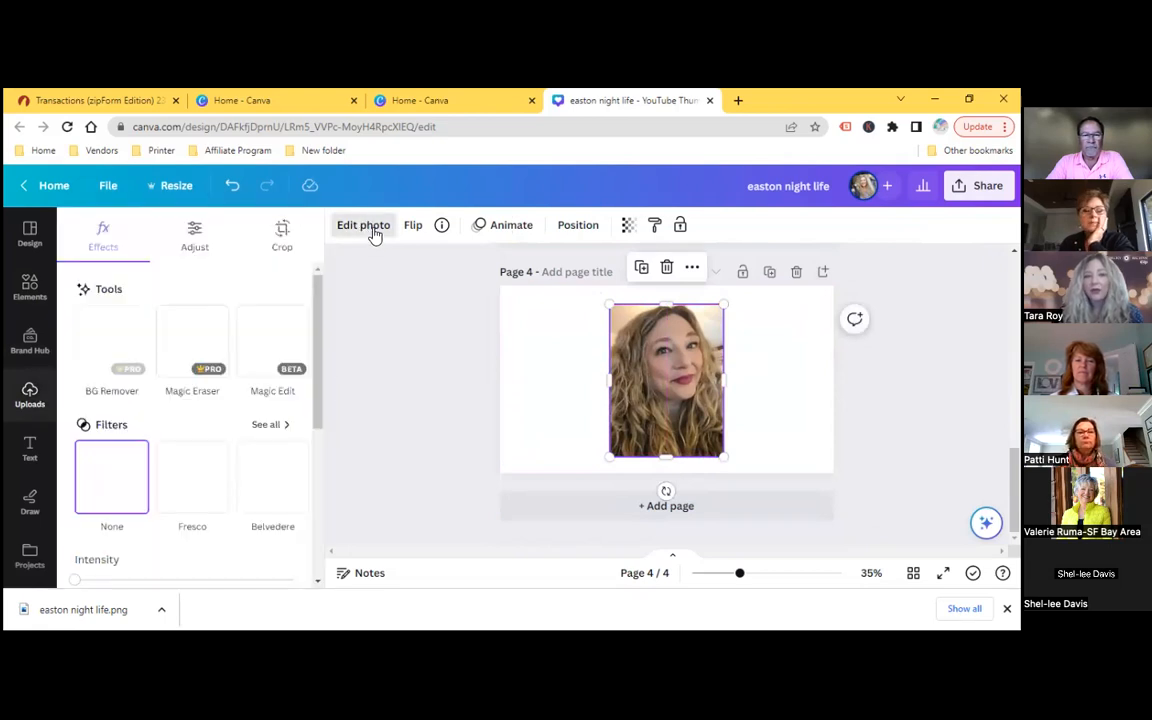
left_click(115, 326)
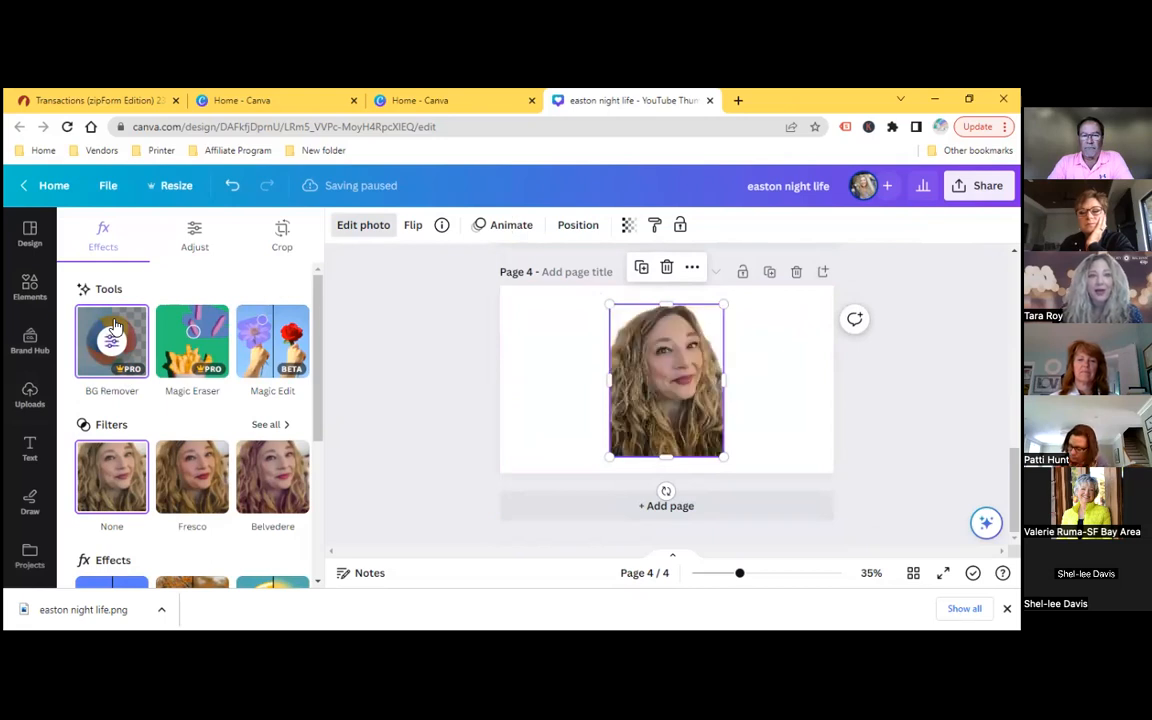
Enlarge the portrait cutout beyond the page height on page 4, trying it at the page's left edge and near the centre.
left_click_drag(609, 304, 521, 280)
left_click_drag(617, 361, 549, 366)
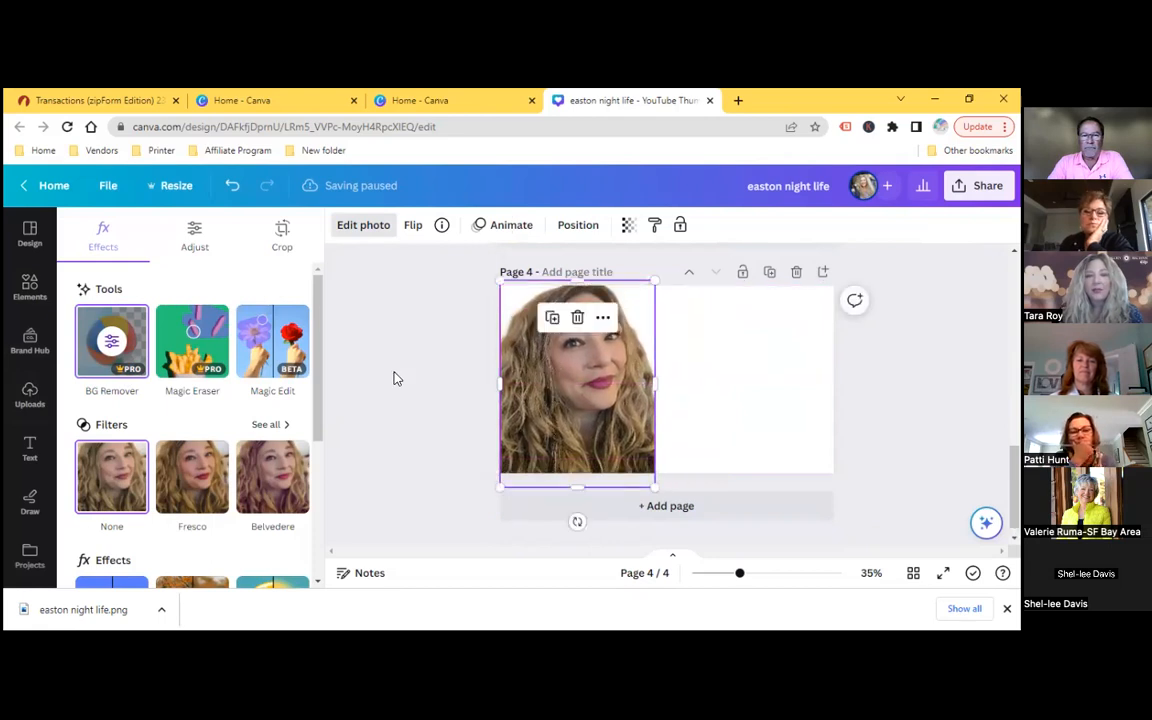
left_click(397, 378)
left_click(395, 375)
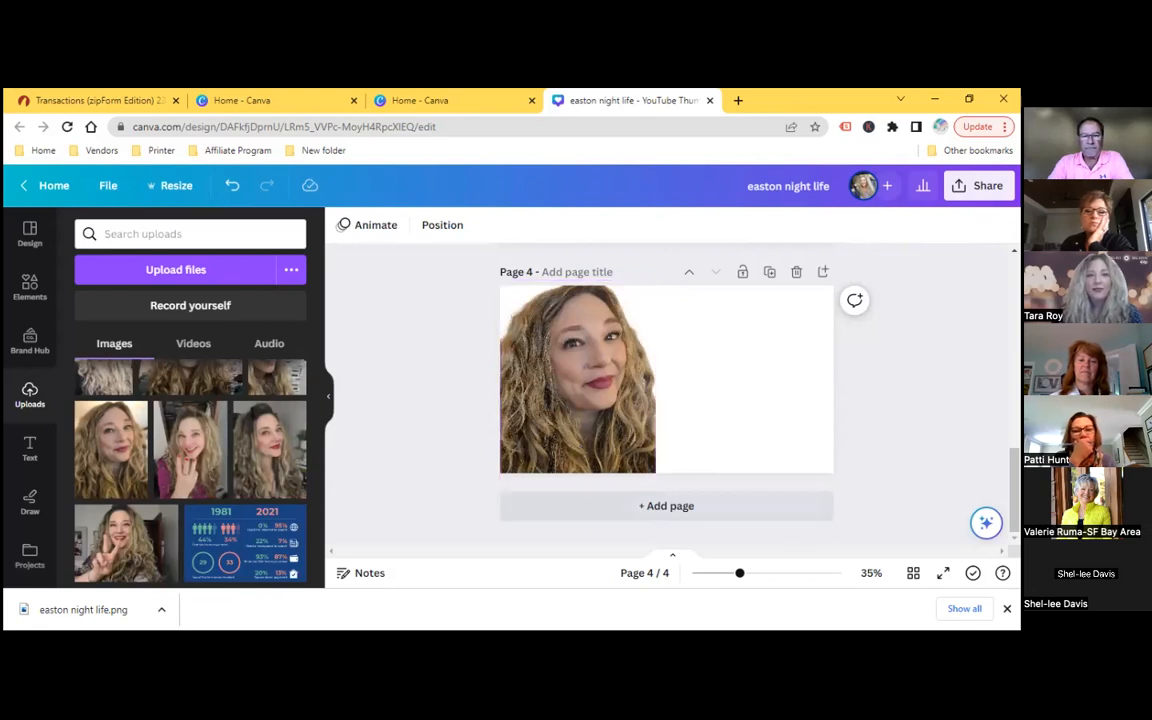
left_click(577, 400)
left_click(810, 444)
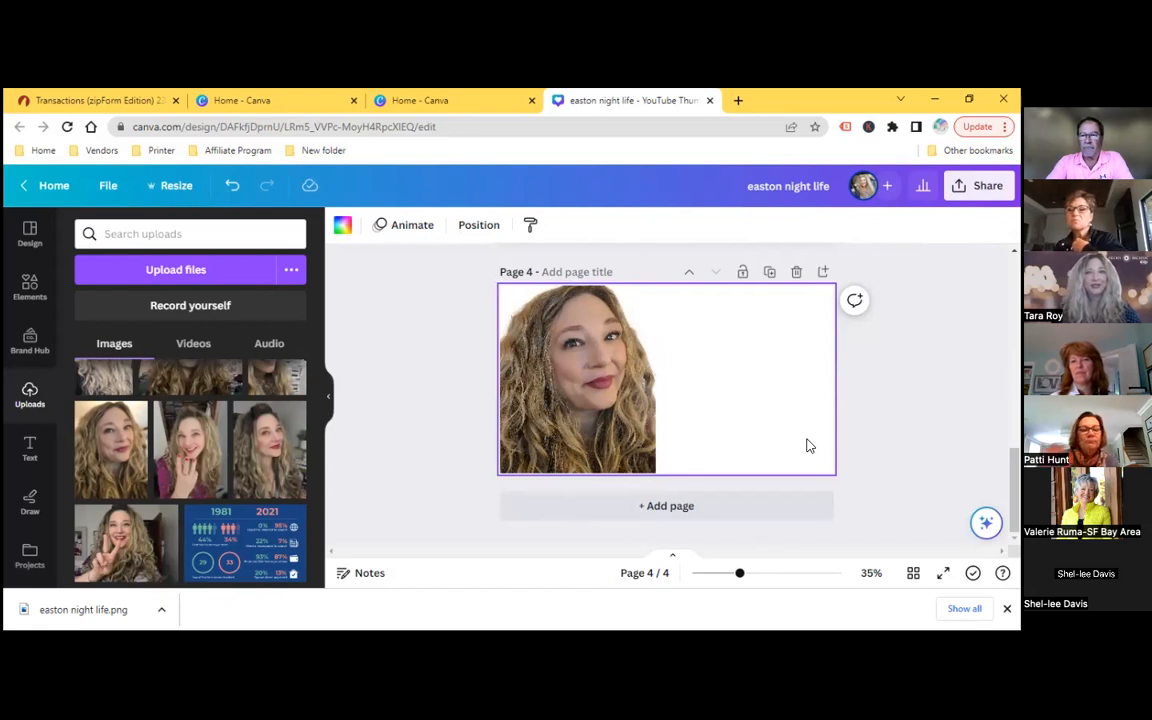
left_click_drag(602, 405, 688, 410)
left_click(563, 424)
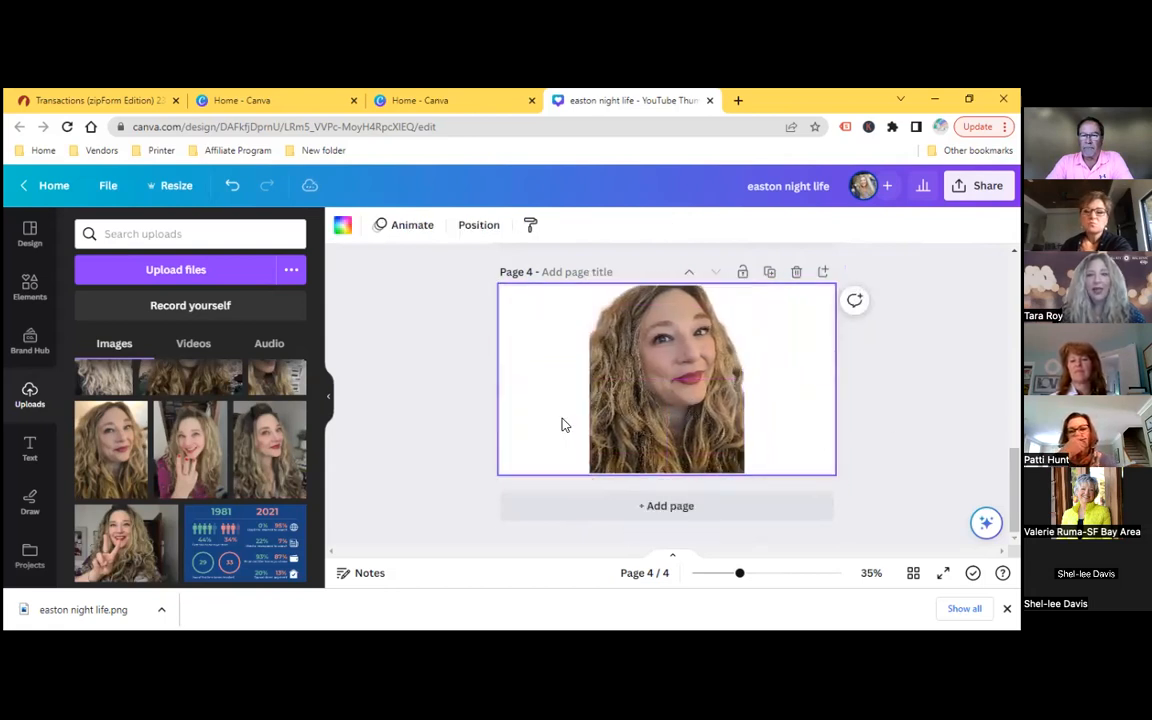
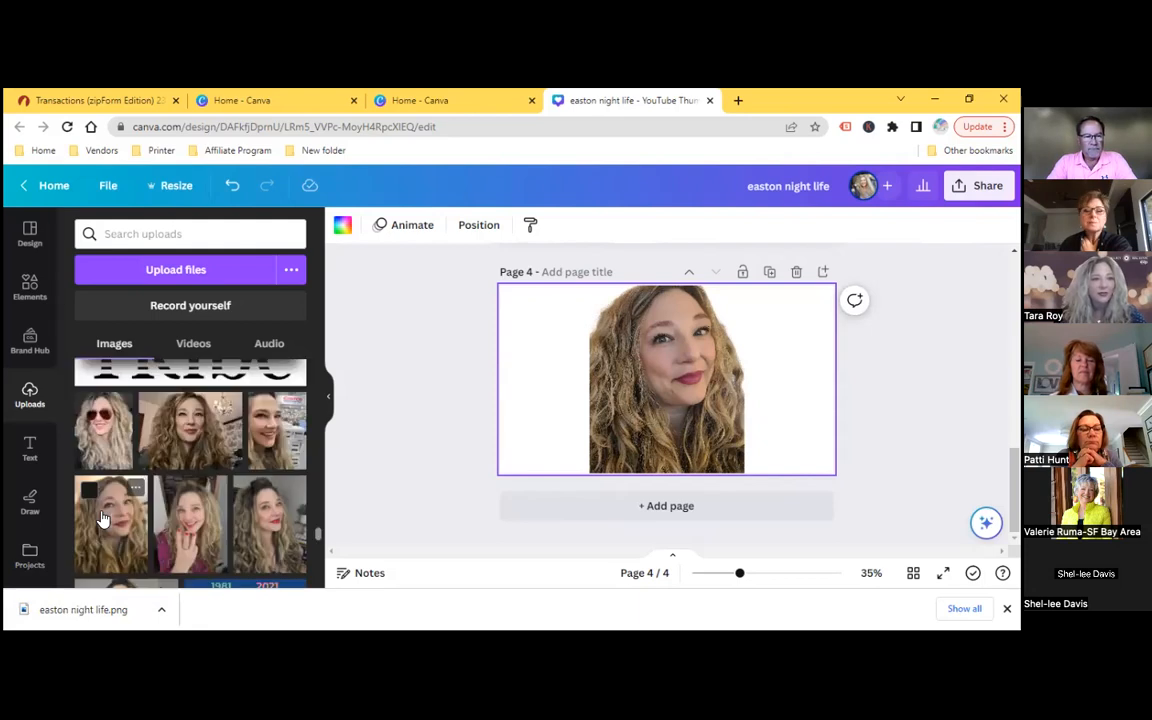
Replace the portrait cutout on page 4 with the uploaded photo of the laughing woman in a black top.
scroll(158, 500, "down", 3)
scroll(160, 495, "down", 5)
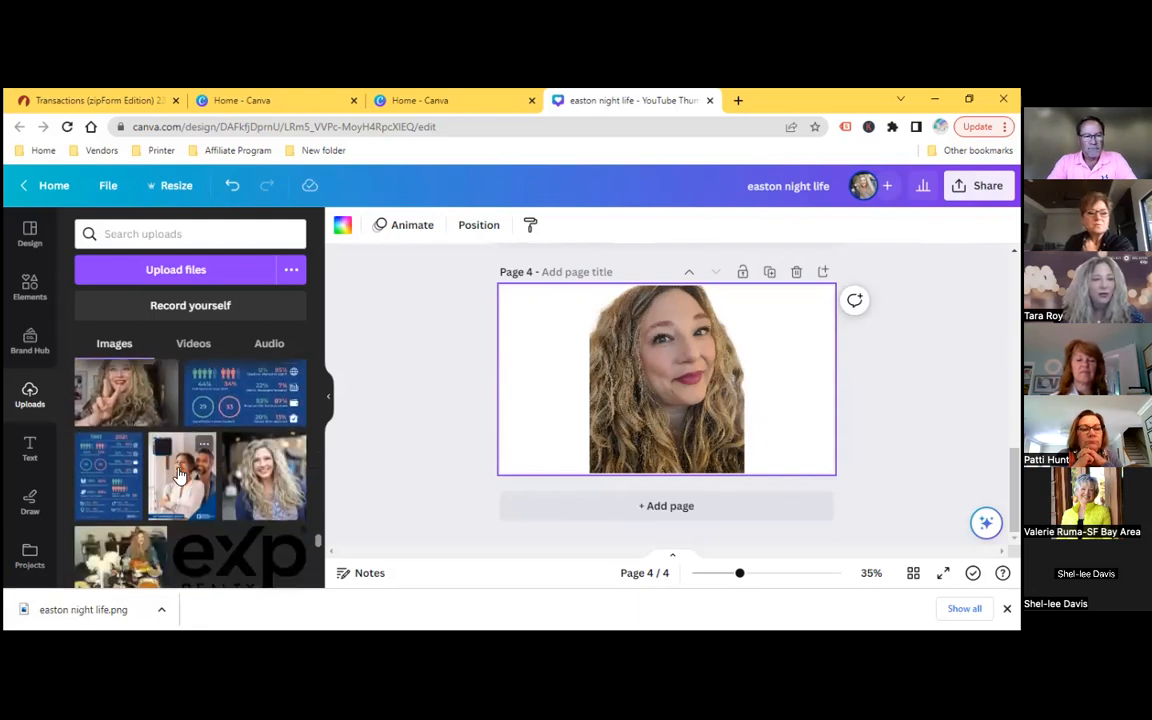
scroll(180, 476, "down", 3)
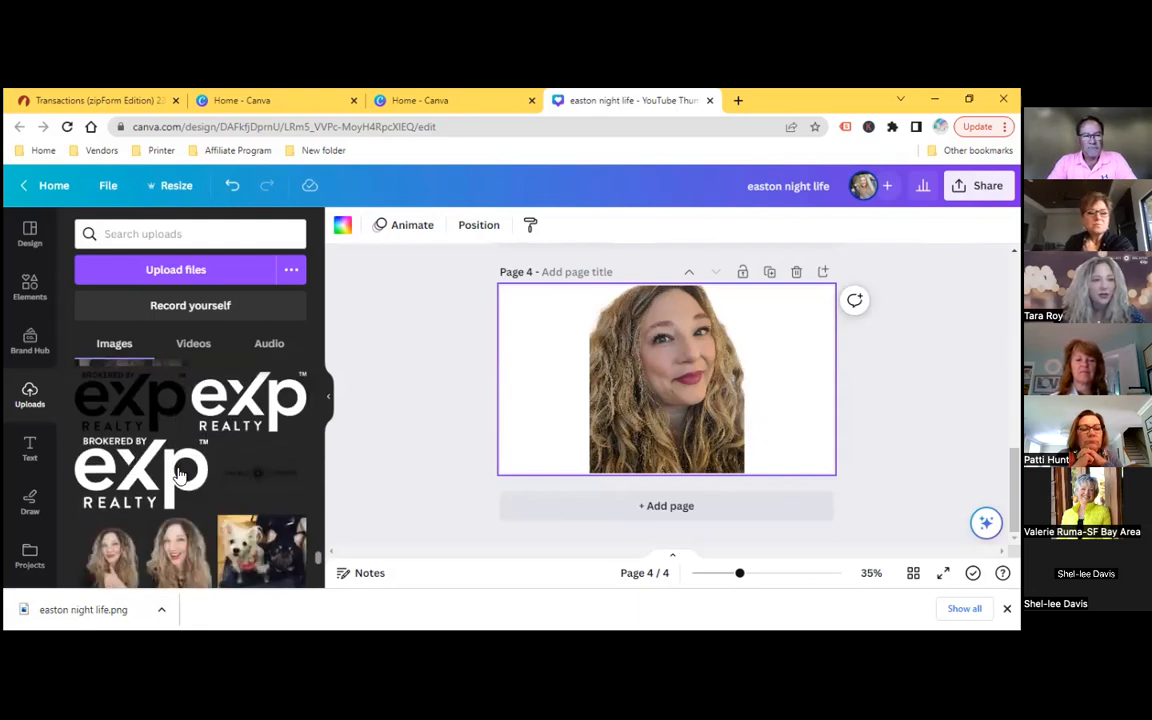
scroll(180, 476, "up", 2)
scroll(180, 476, "up", 1)
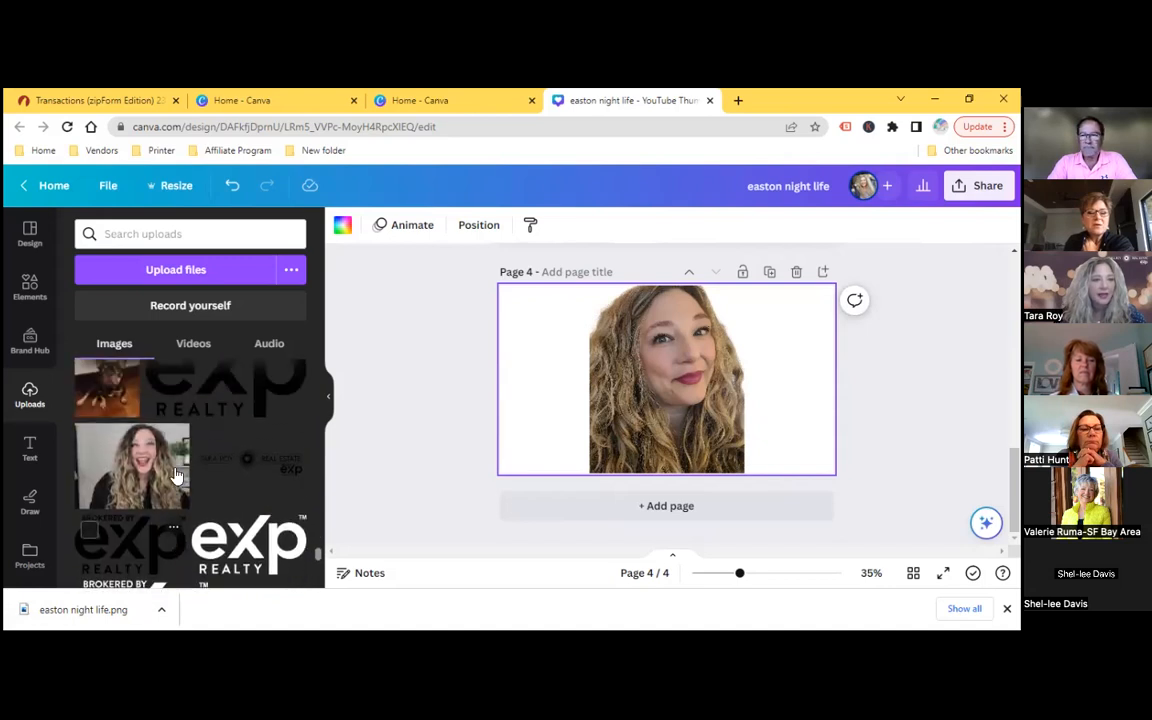
left_click(132, 440)
left_click_drag(630, 356, 630, 418)
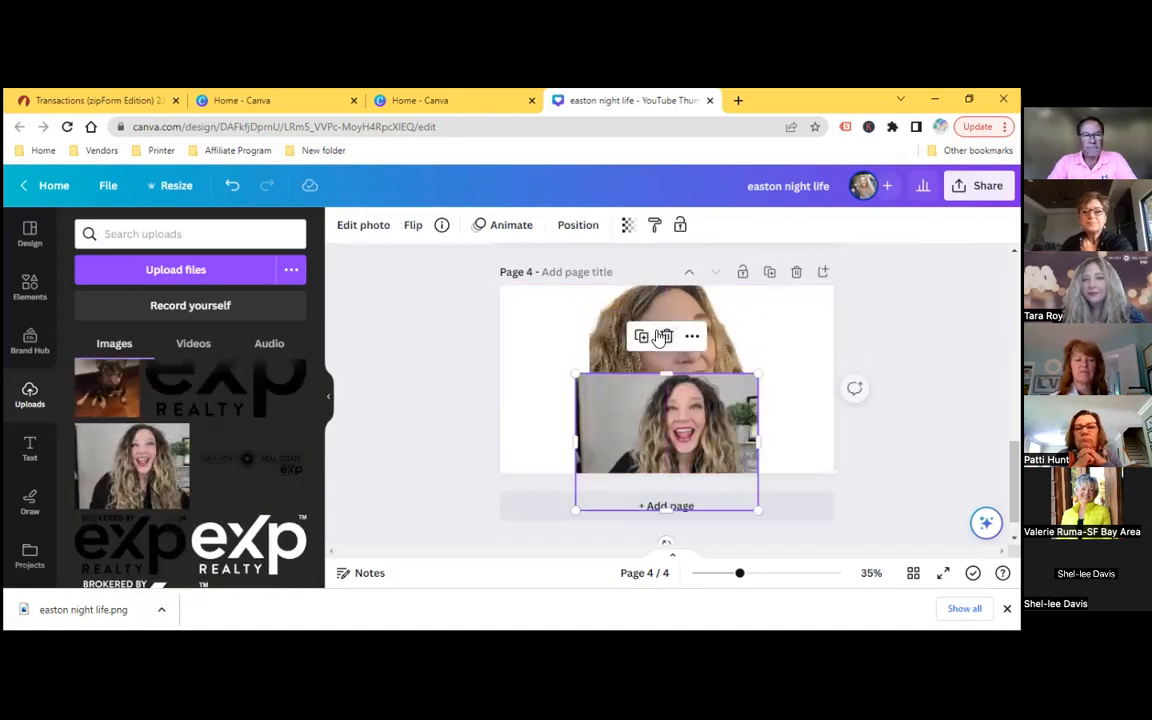
left_click(662, 333)
left_click_drag(669, 353, 620, 382)
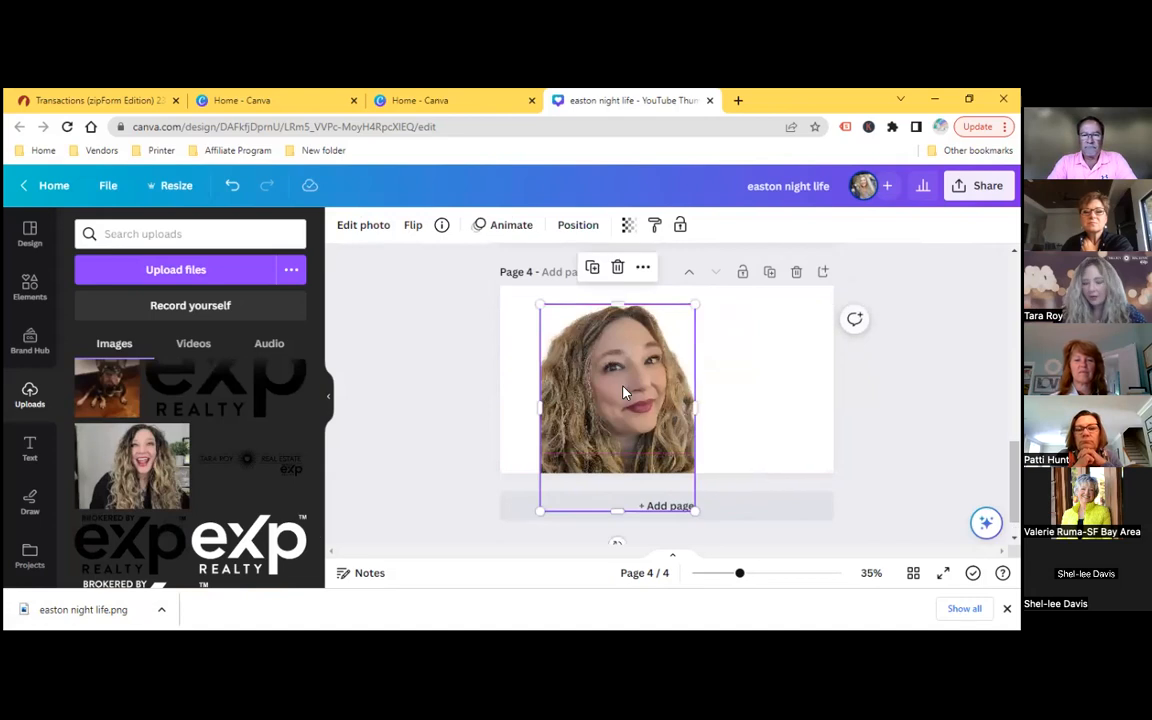
key("Delete")
left_click(145, 470)
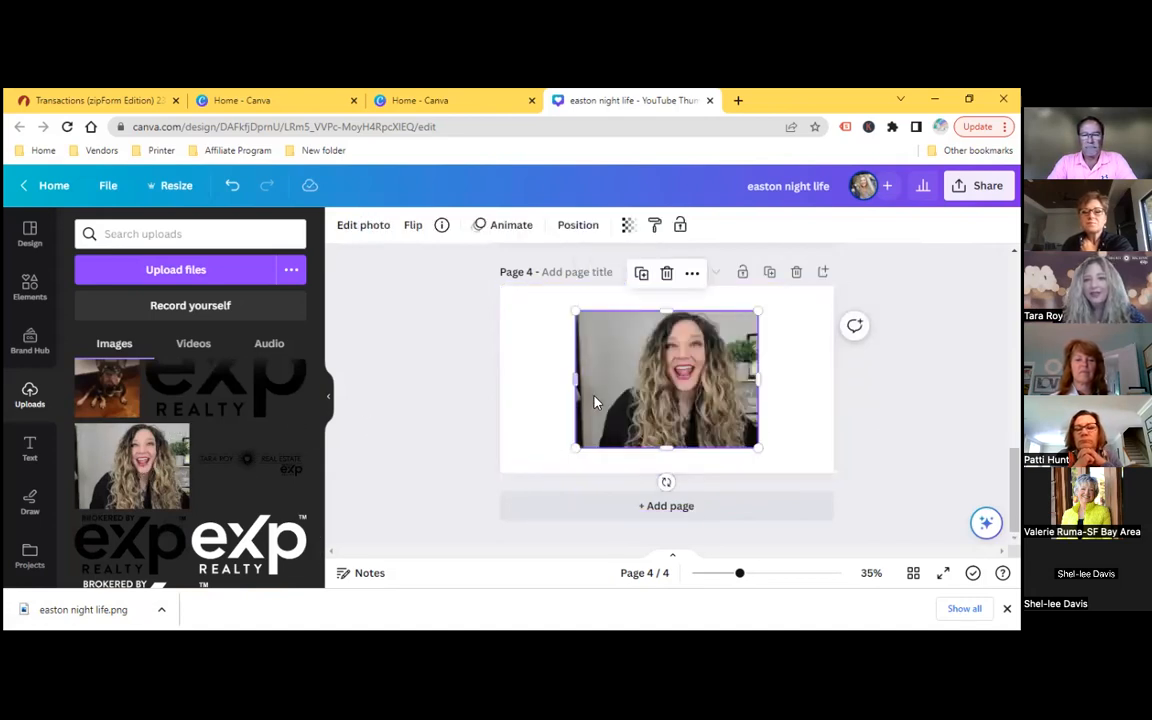
Remove the laughing woman's photo background and enlarge the cutout to the full page height at the page's right side.
left_click(352, 228)
left_click(106, 334)
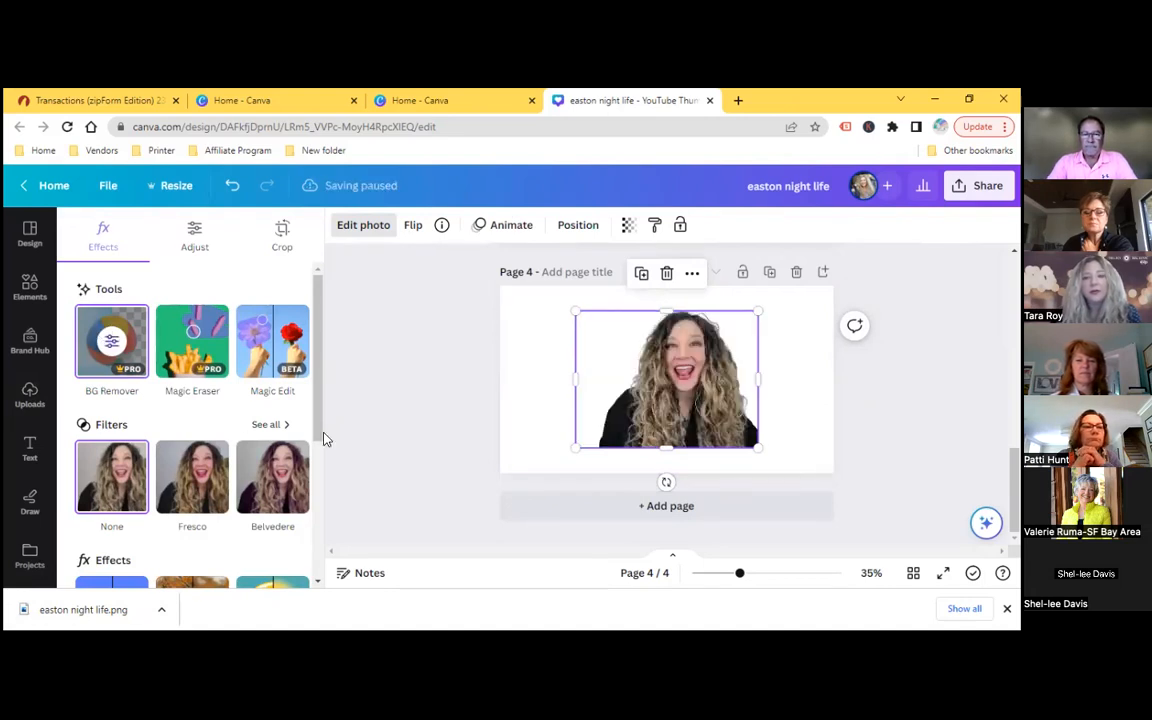
left_click_drag(593, 405, 729, 417)
left_click_drag(651, 345, 690, 339)
left_click_drag(608, 287, 600, 277)
left_click_drag(729, 423, 735, 420)
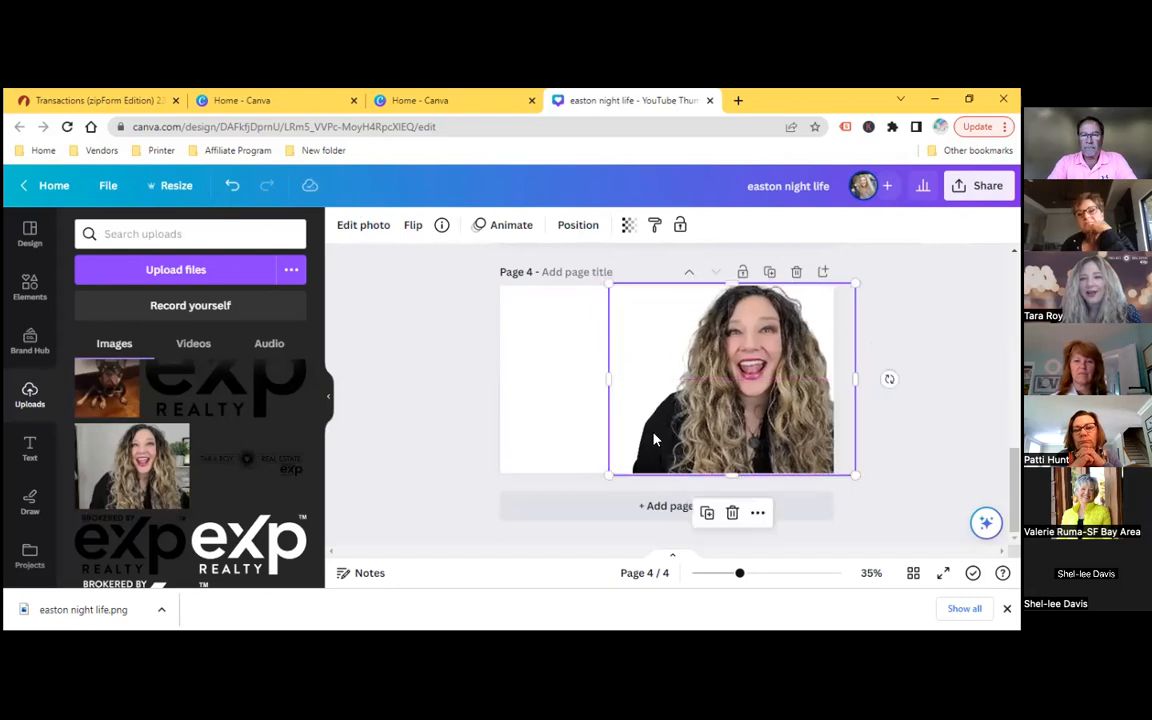
left_click(398, 422)
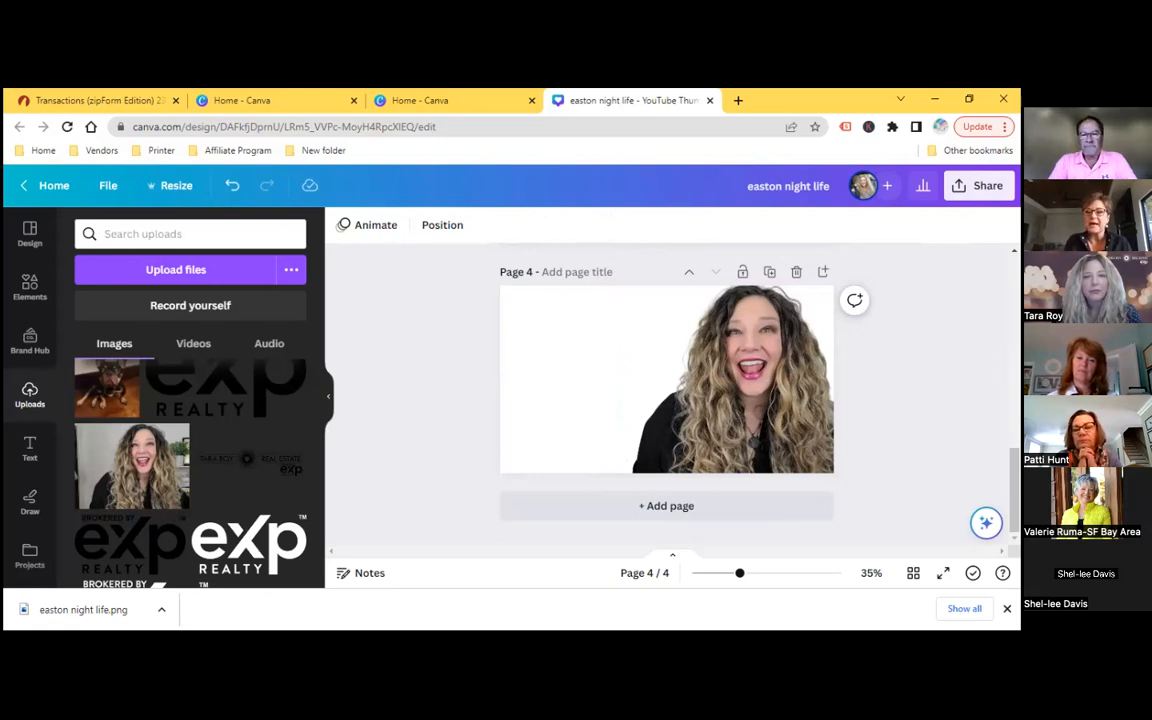
Flip the laughing woman's cutout horizontally and move it to the left side of page 4, along the bottom edge.
left_click(772, 401)
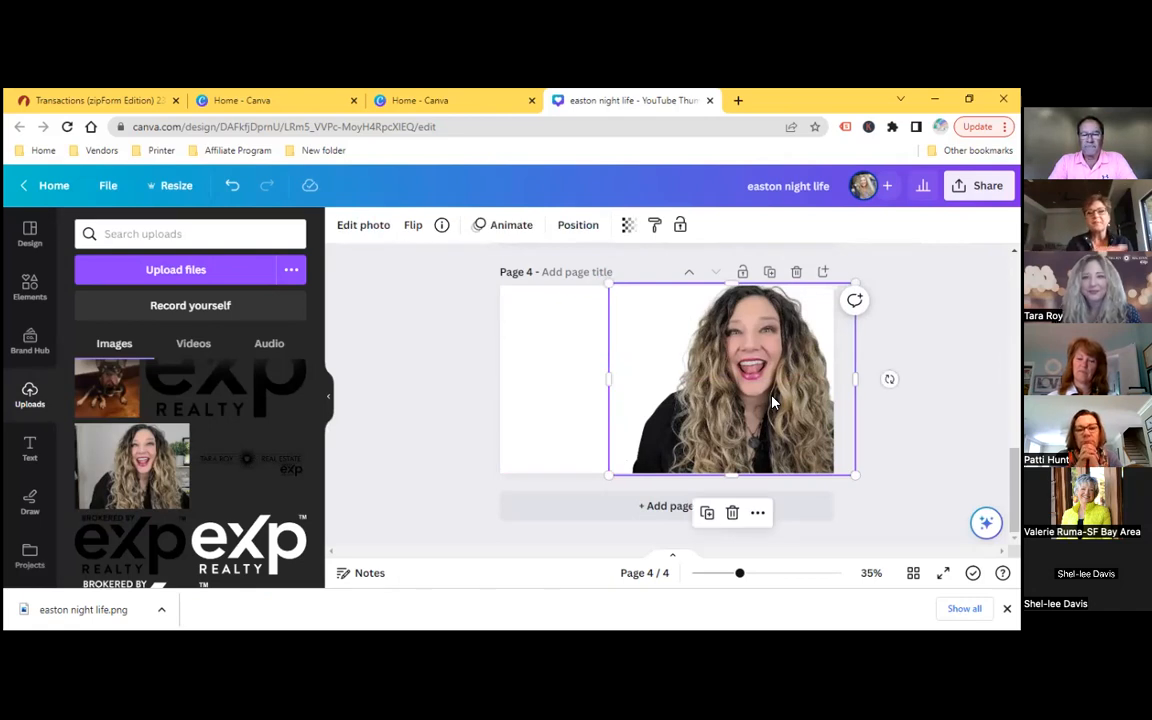
left_click(413, 229)
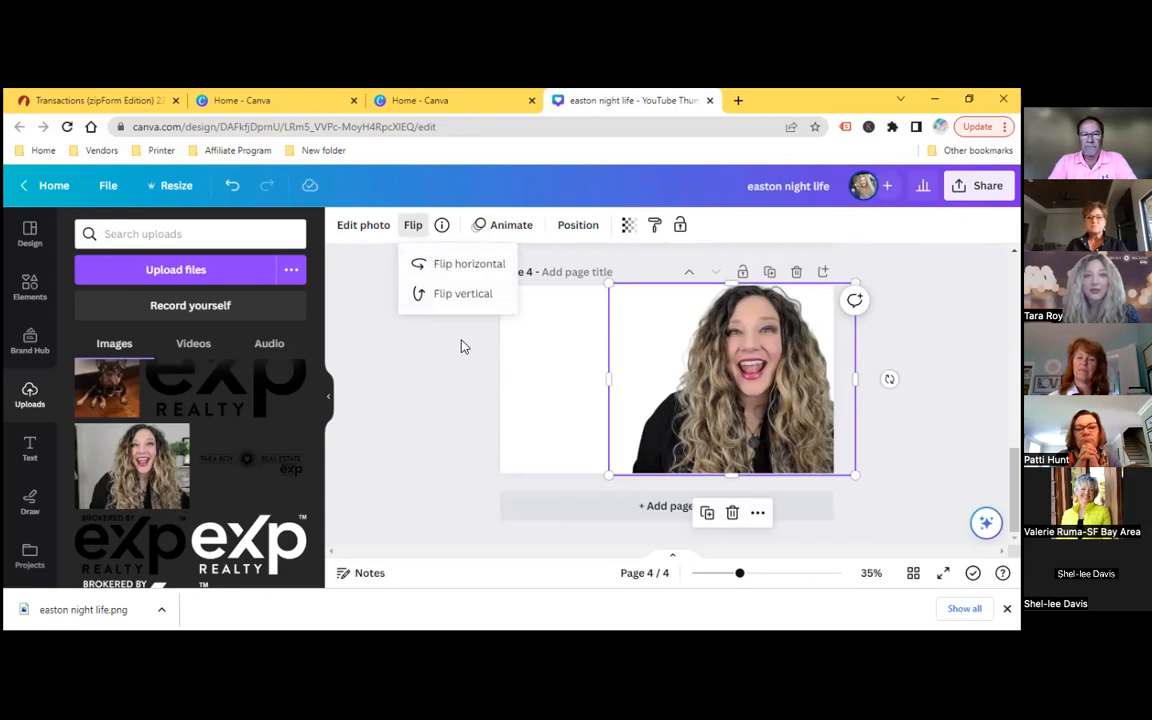
left_click(466, 271)
left_click_drag(700, 405, 590, 395)
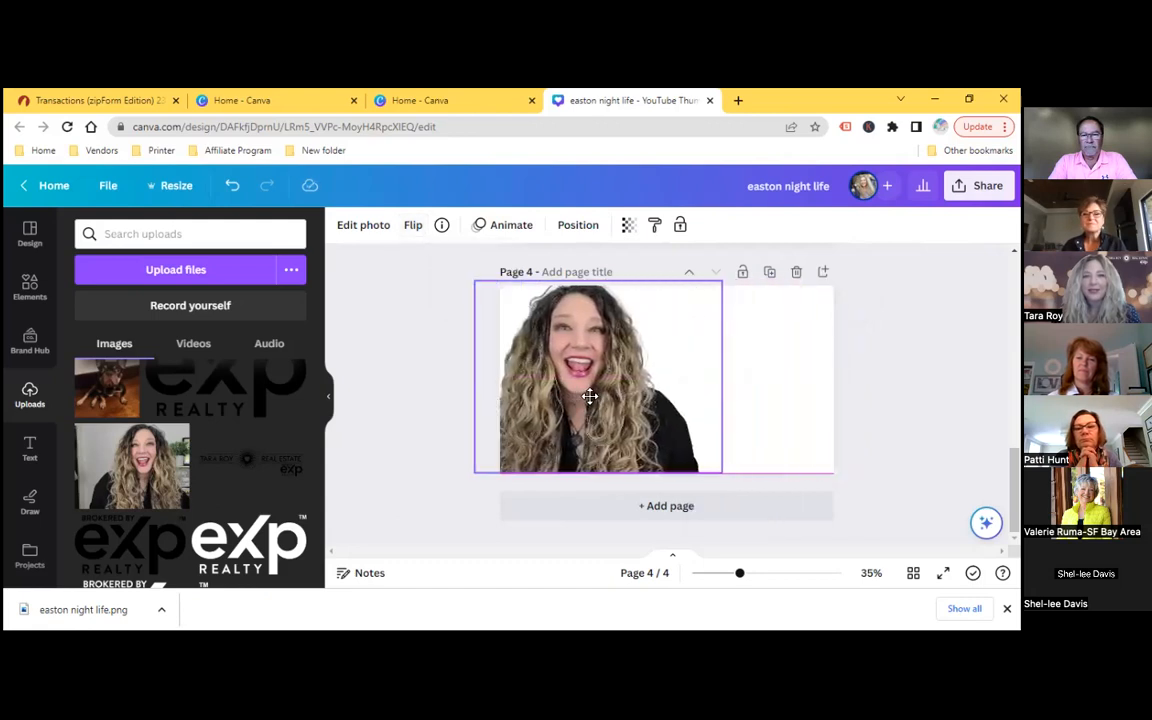
left_click(410, 390)
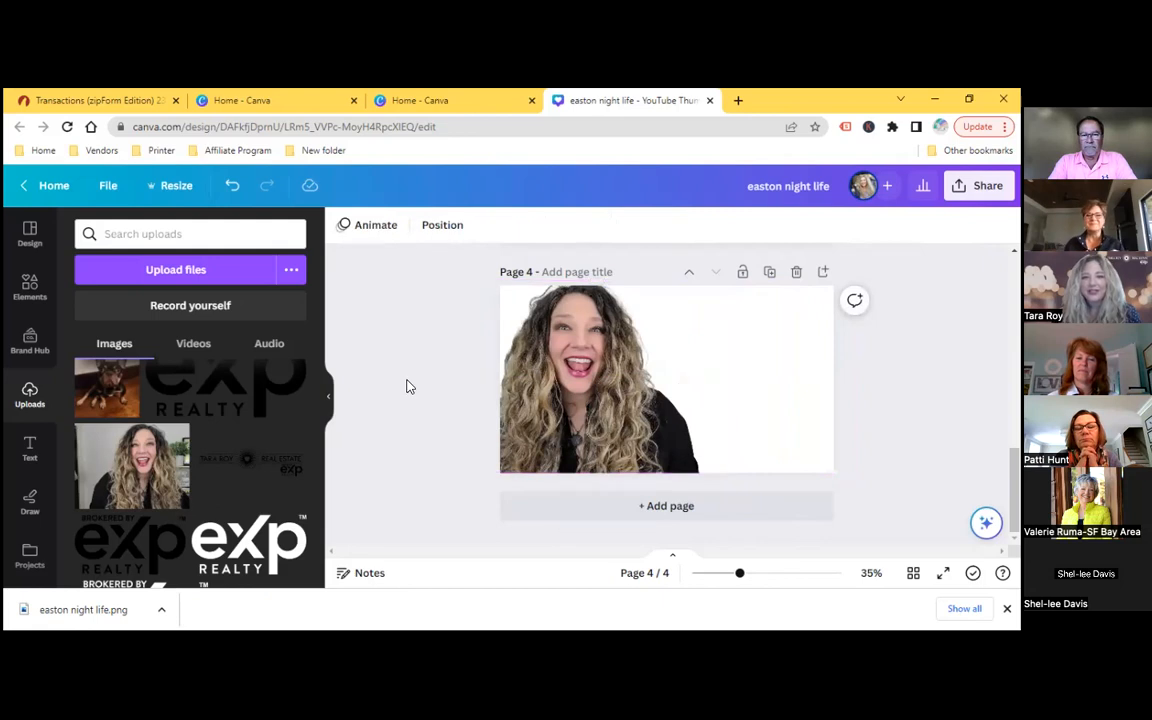
left_click(548, 415)
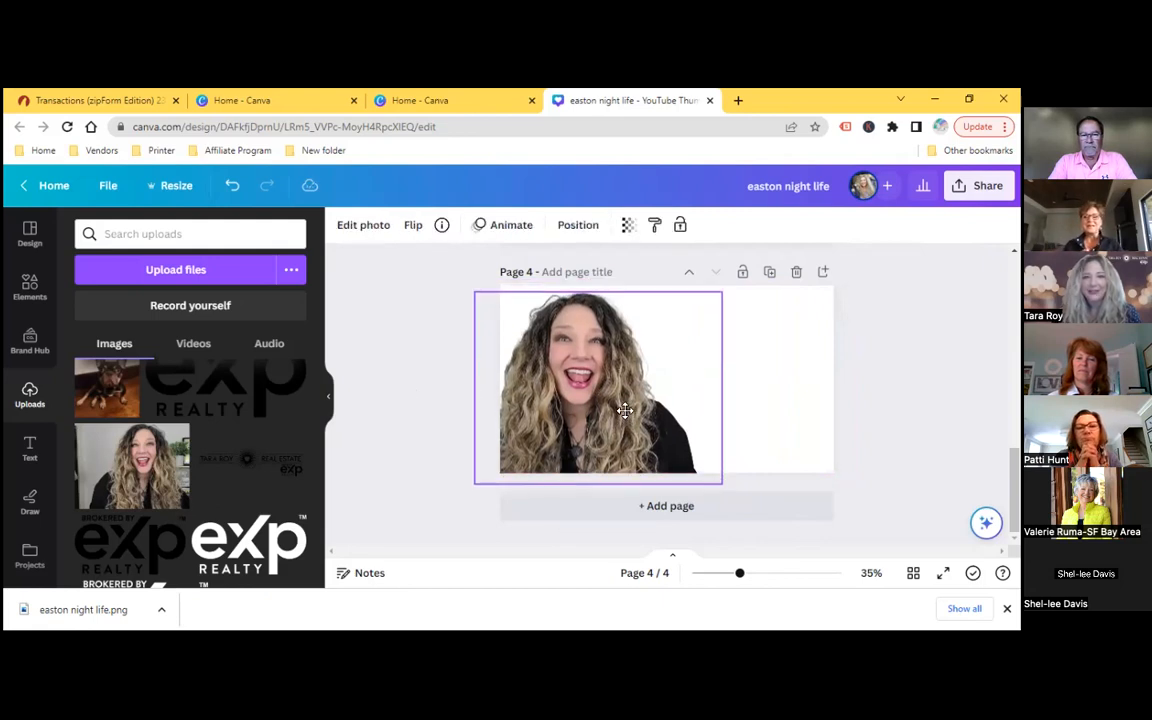
left_click(401, 358)
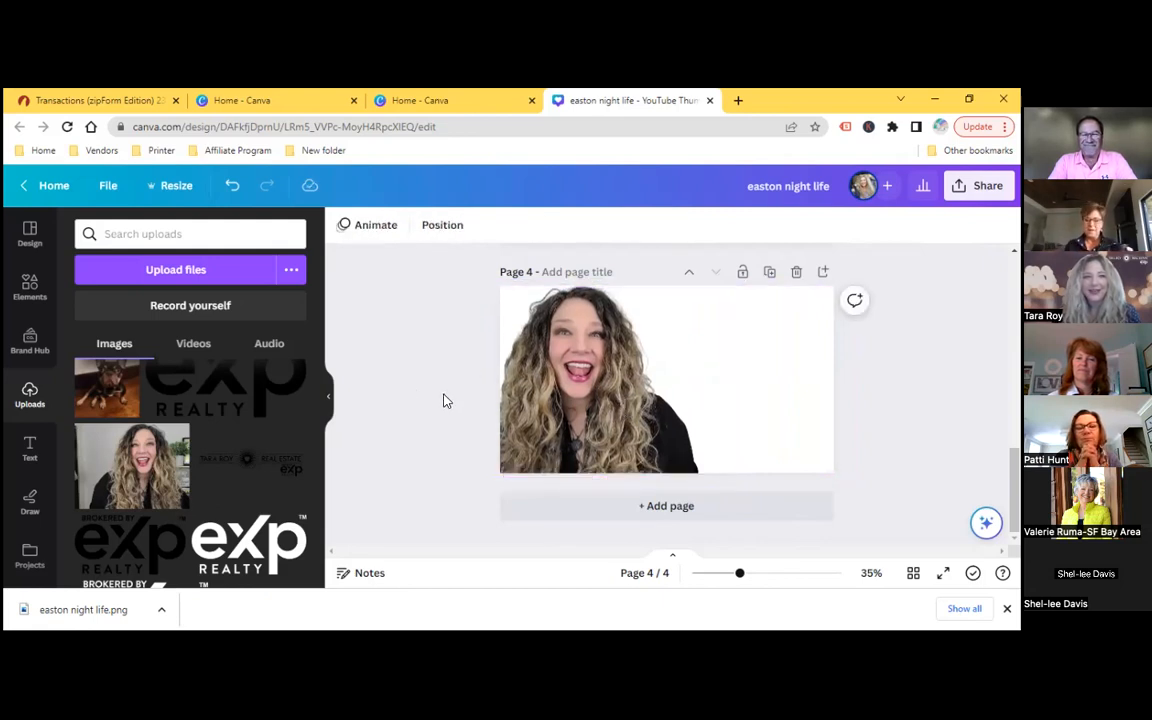
Place the uploaded dog photo to the right of the woman on page 4 and remove its background.
left_click(101, 390)
left_click_drag(672, 384, 744, 402)
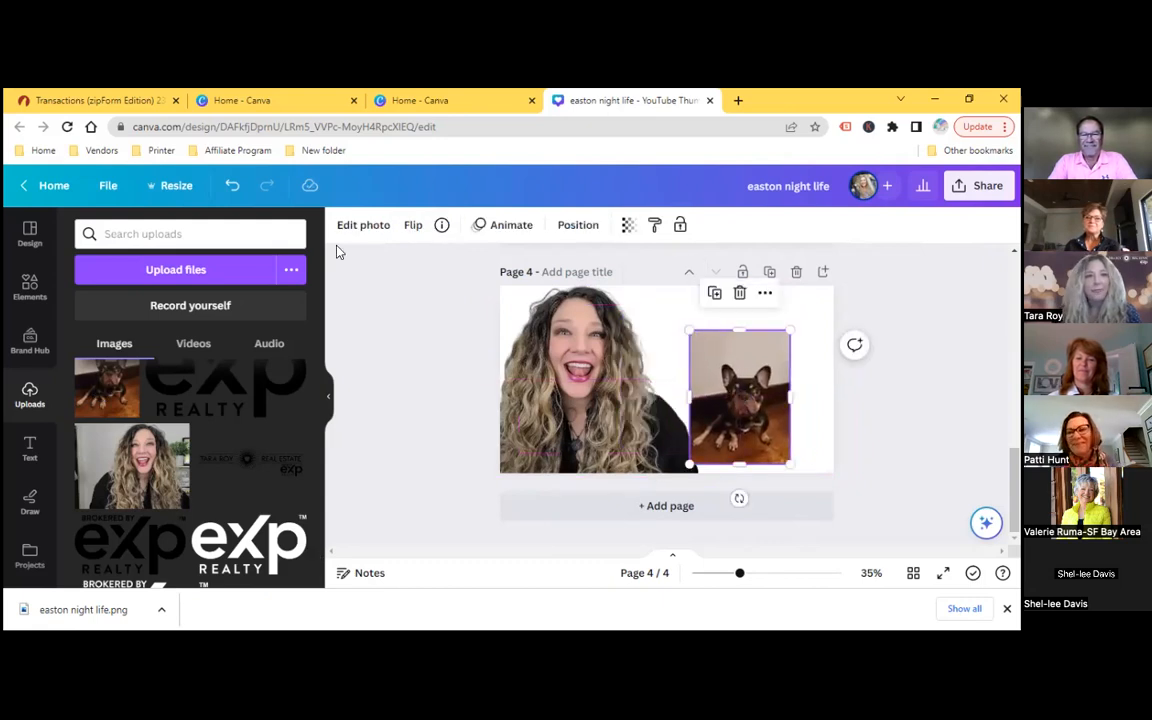
left_click(363, 228)
left_click(108, 342)
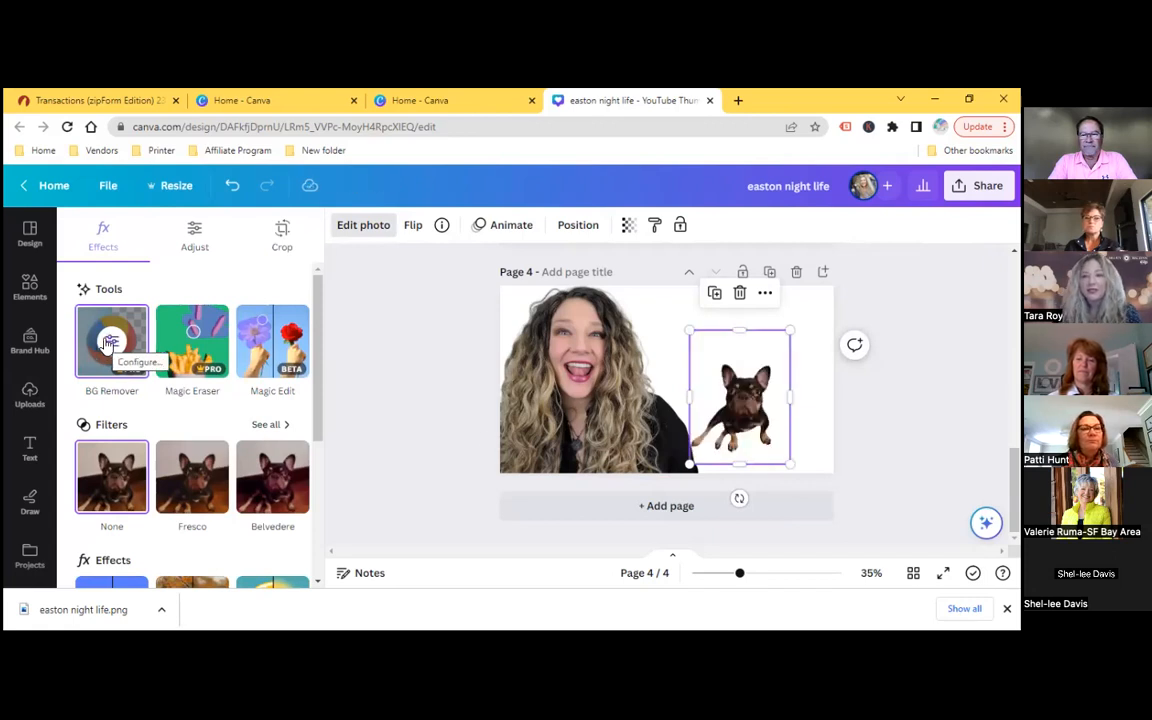
Enlarge the dog cutout and position it beside the woman's shoulder, filling the right side of page 4.
left_click_drag(689, 330, 640, 268)
left_click_drag(722, 392, 755, 425)
left_click_drag(679, 298, 643, 277)
mouse_move(749, 390)
left_mouse_down()
mouse_move(761, 407)
mouse_move(753, 399)
left_mouse_up()
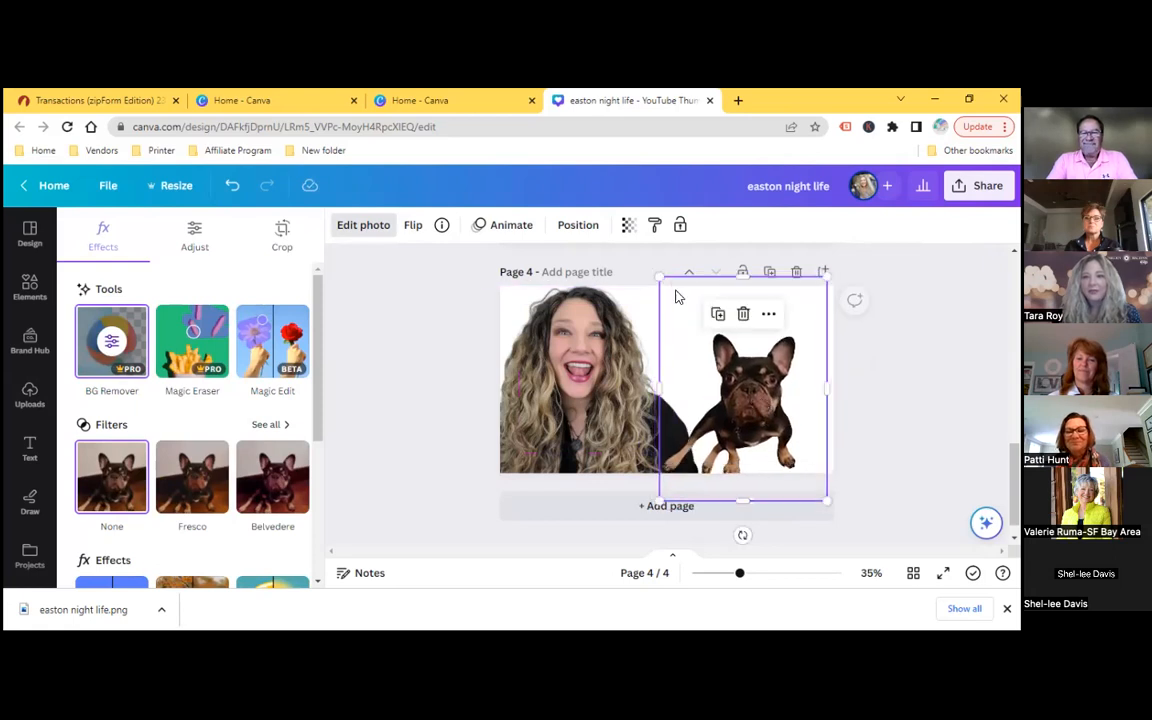
left_click_drag(658, 277, 643, 252)
left_click_drag(706, 337, 721, 342)
left_click(930, 351)
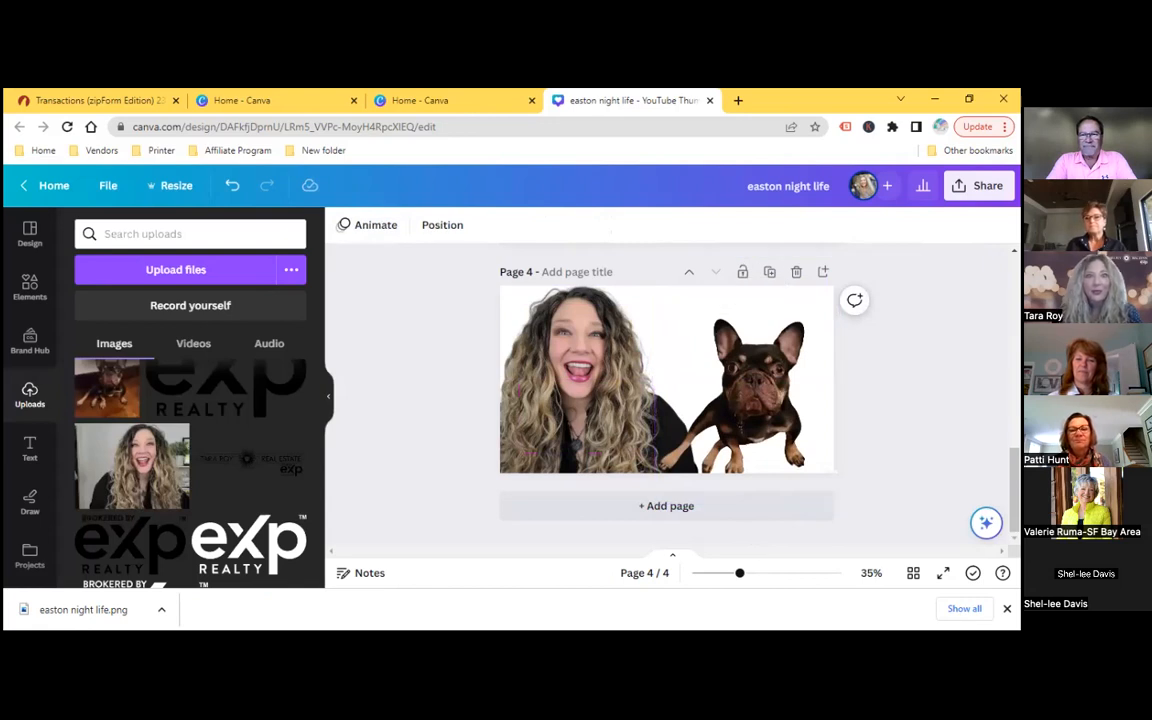
left_click_drag(776, 391, 774, 382)
left_click(919, 372)
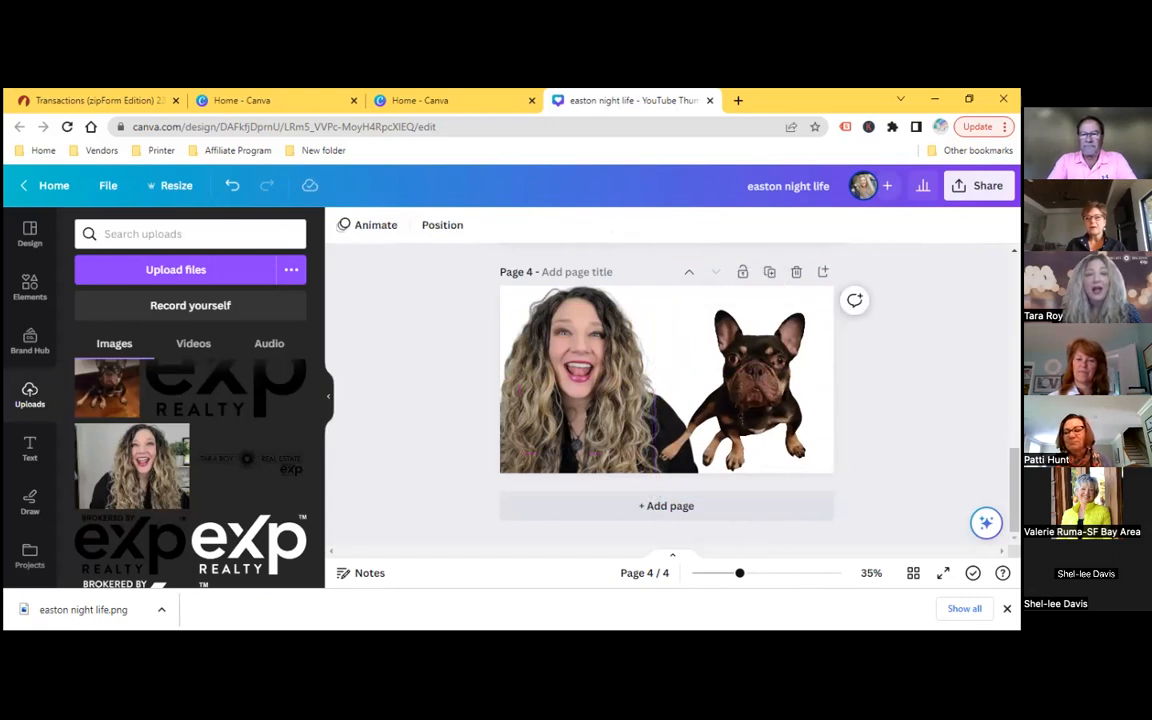
Review the thumbnails on pages 2 and 3 alongside the woman-and-dog draft on page 4.
left_click(30, 288)
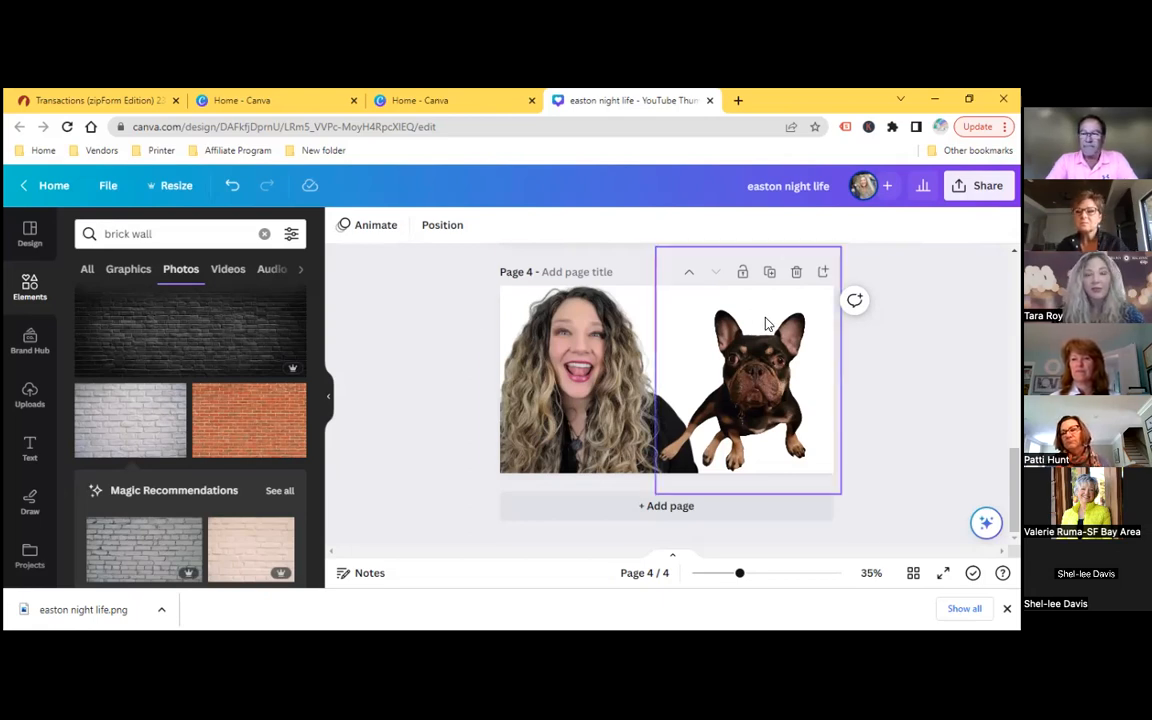
scroll(770, 340, "up", 2)
scroll(773, 356, "up", 3)
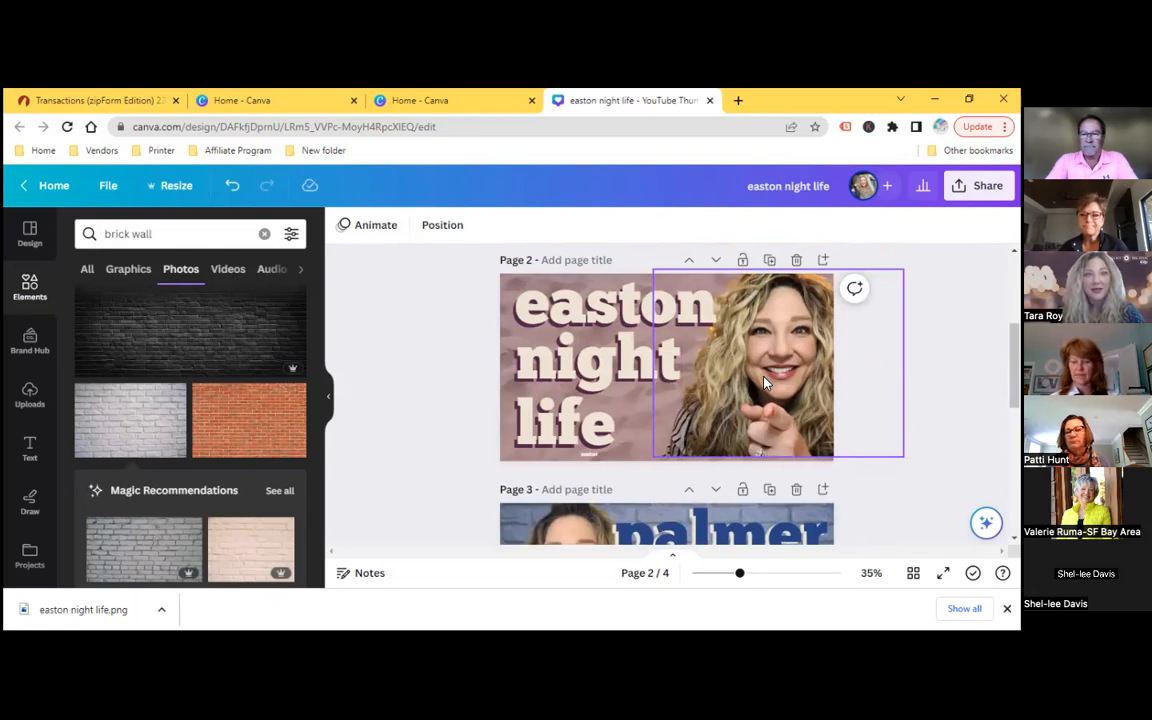
scroll(765, 383, "down", 3)
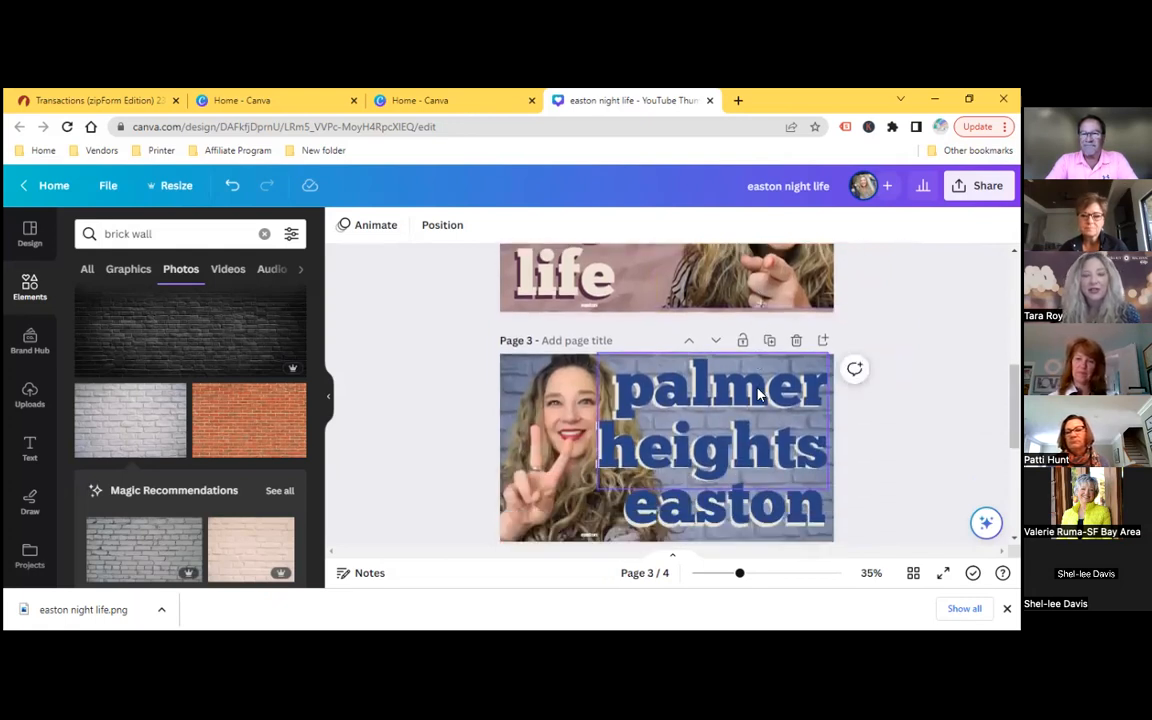
scroll(755, 400, "down", 2)
scroll(755, 400, "up", 2)
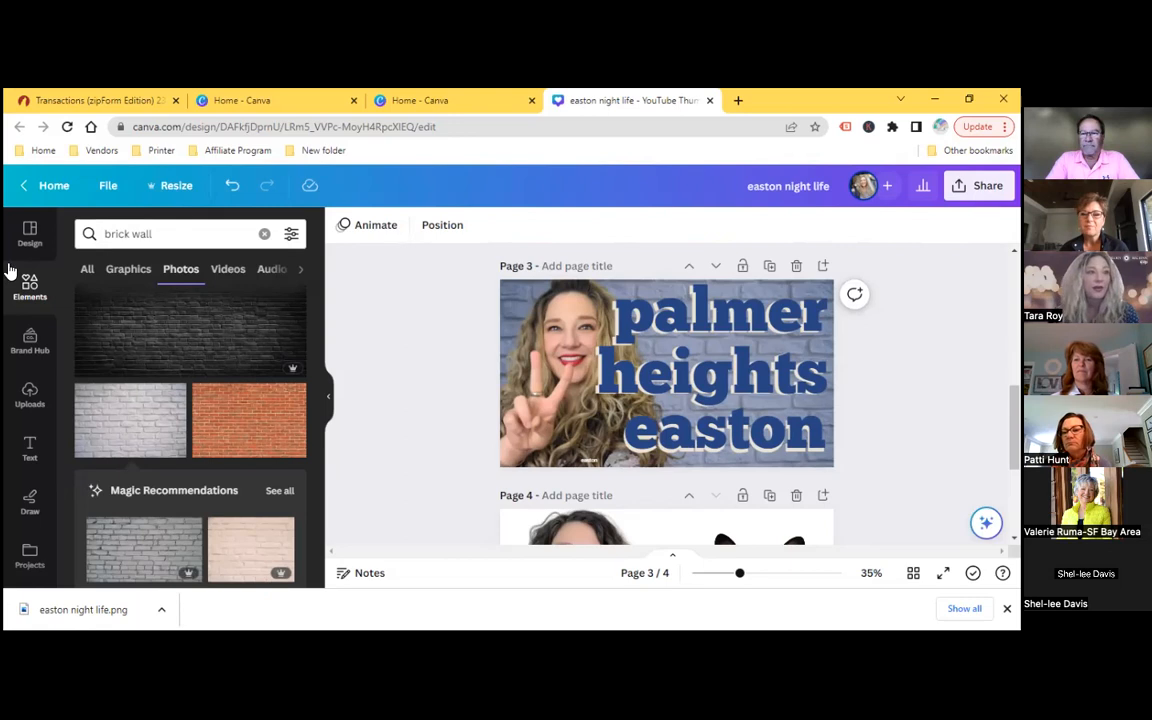
left_click(38, 398)
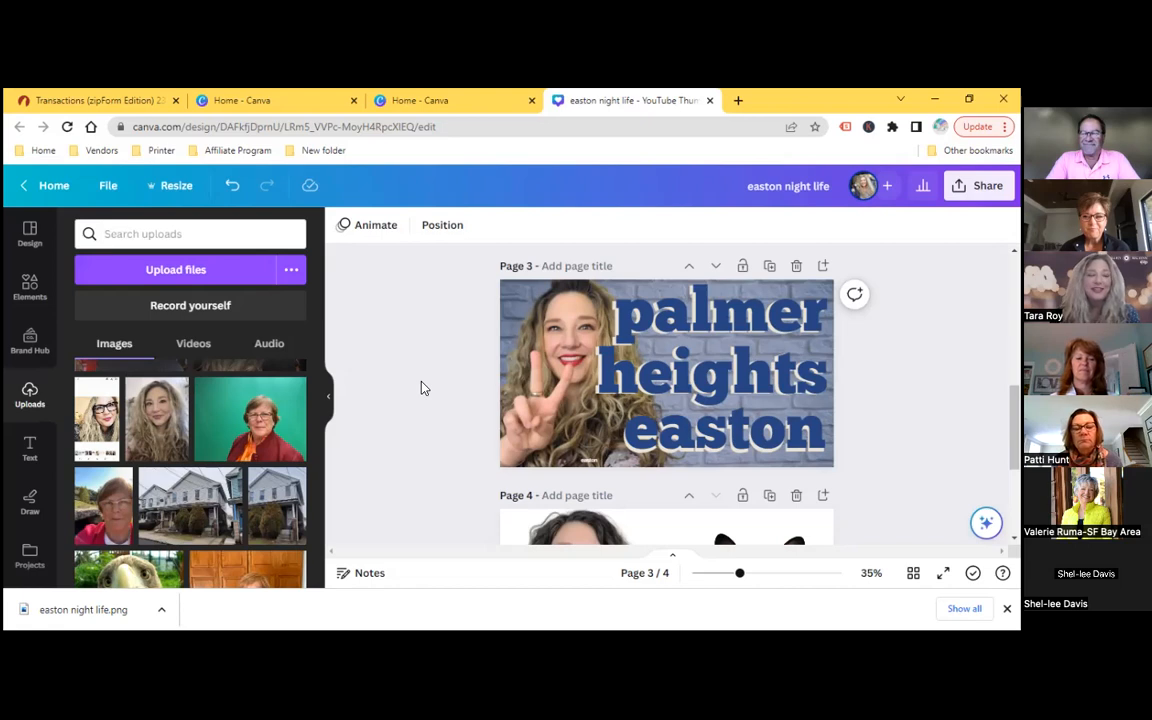
scroll(432, 399, "down", 1)
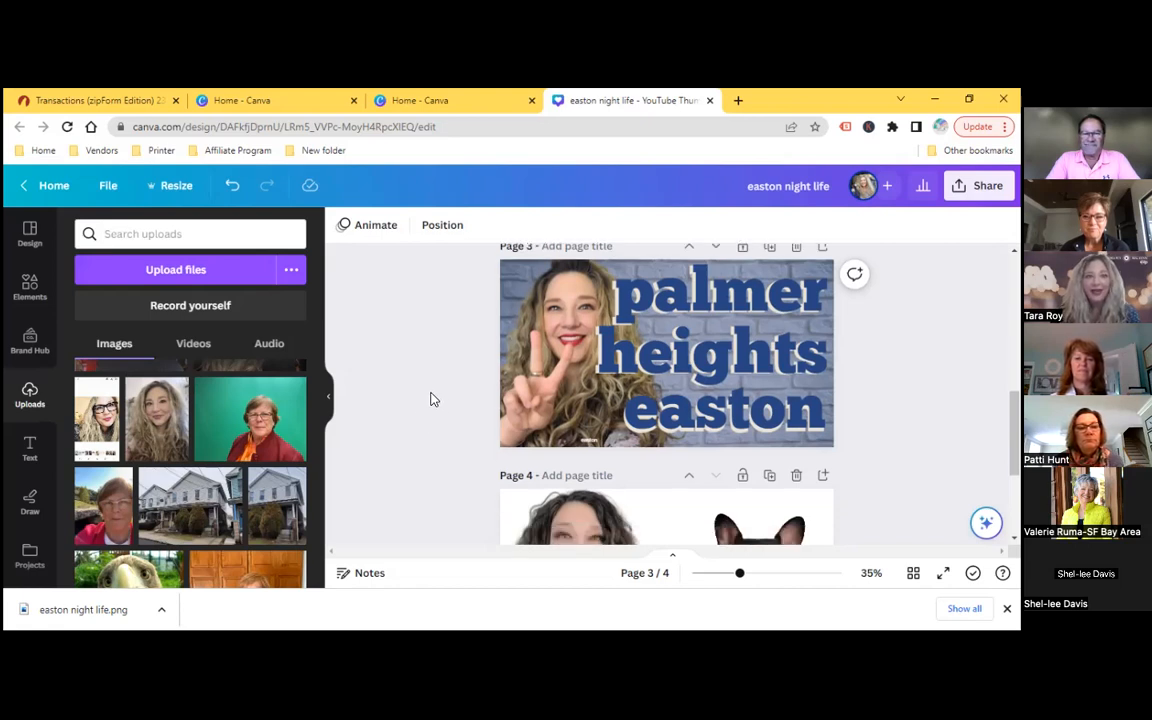
scroll(432, 399, "down", 3)
scroll(401, 404, "up", 2)
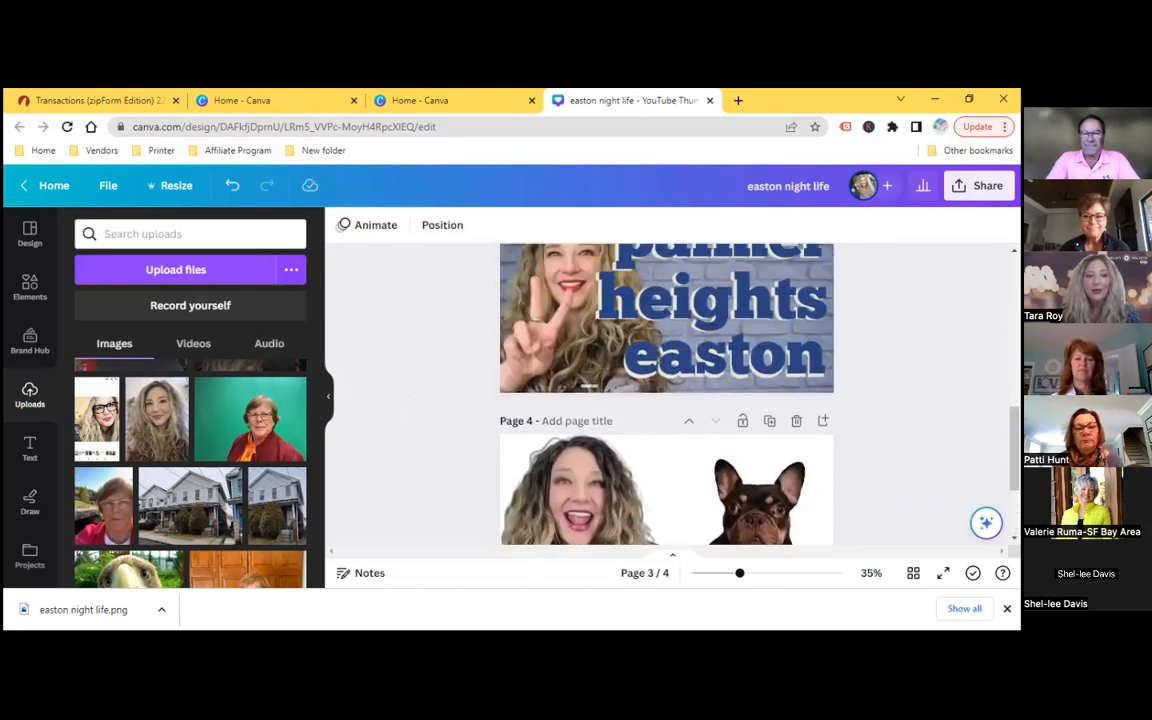
Look through the uploaded images beside page 4, and return to the "brick wall" photo results in Elements.
scroll(470, 435, "down", 3)
scroll(205, 455, "down", 5)
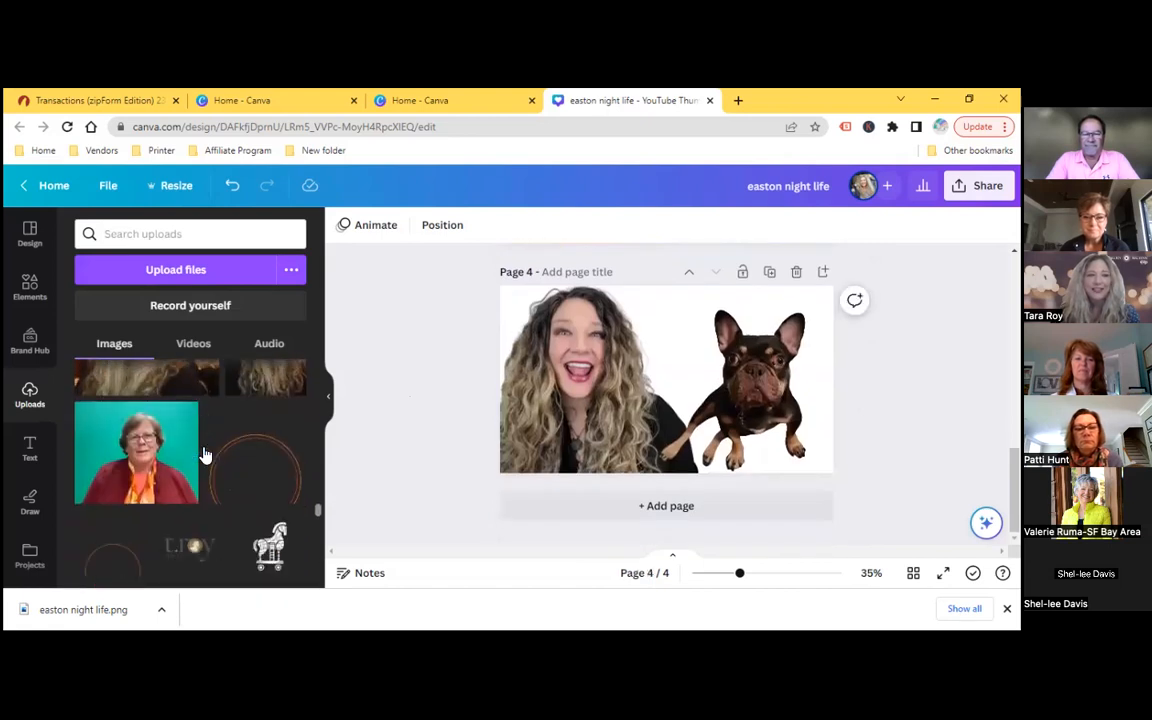
scroll(205, 455, "down", 2)
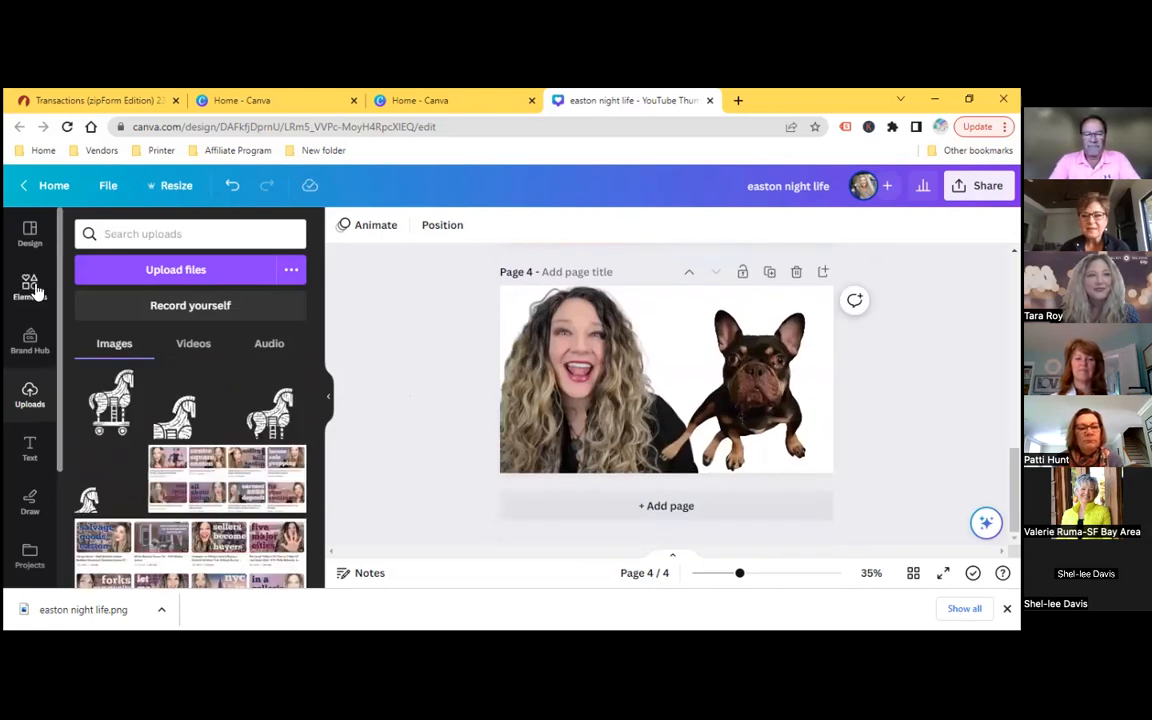
left_click(35, 288)
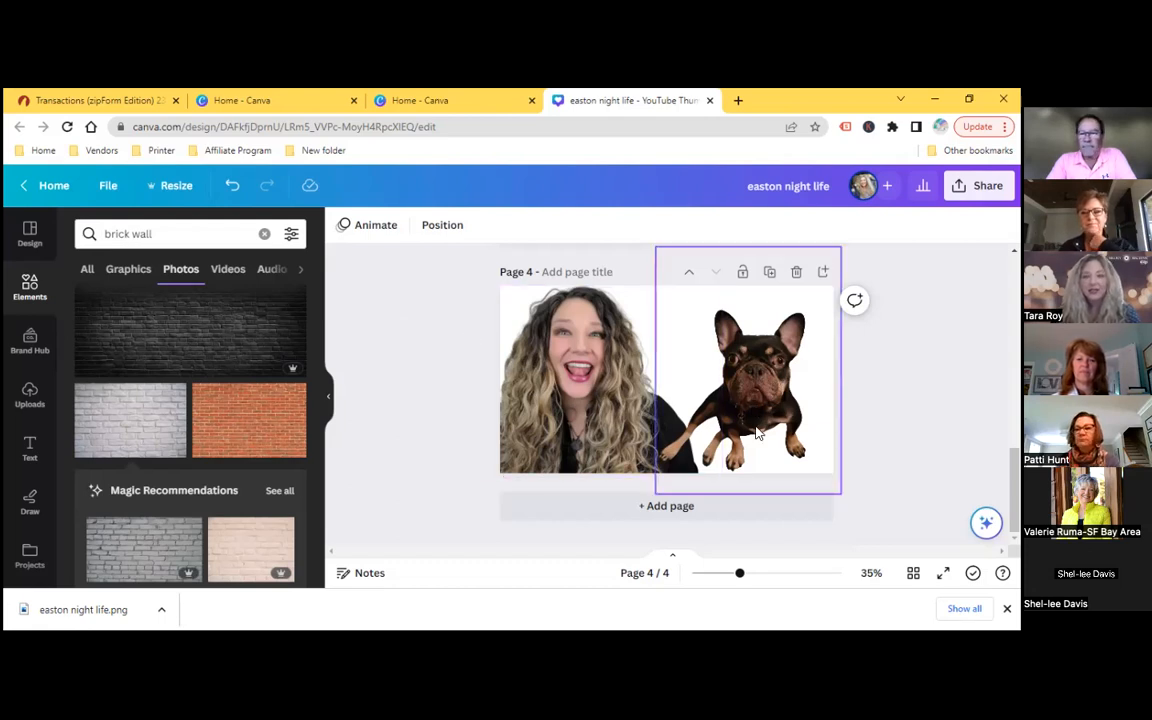
Review the finished thumbnails on pages 1 to 3, comparing both "easton night life" versions with the "palmer heights" page.
scroll(756, 425, "up", 5)
scroll(820, 415, "up", 2)
scroll(900, 391, "down", 3)
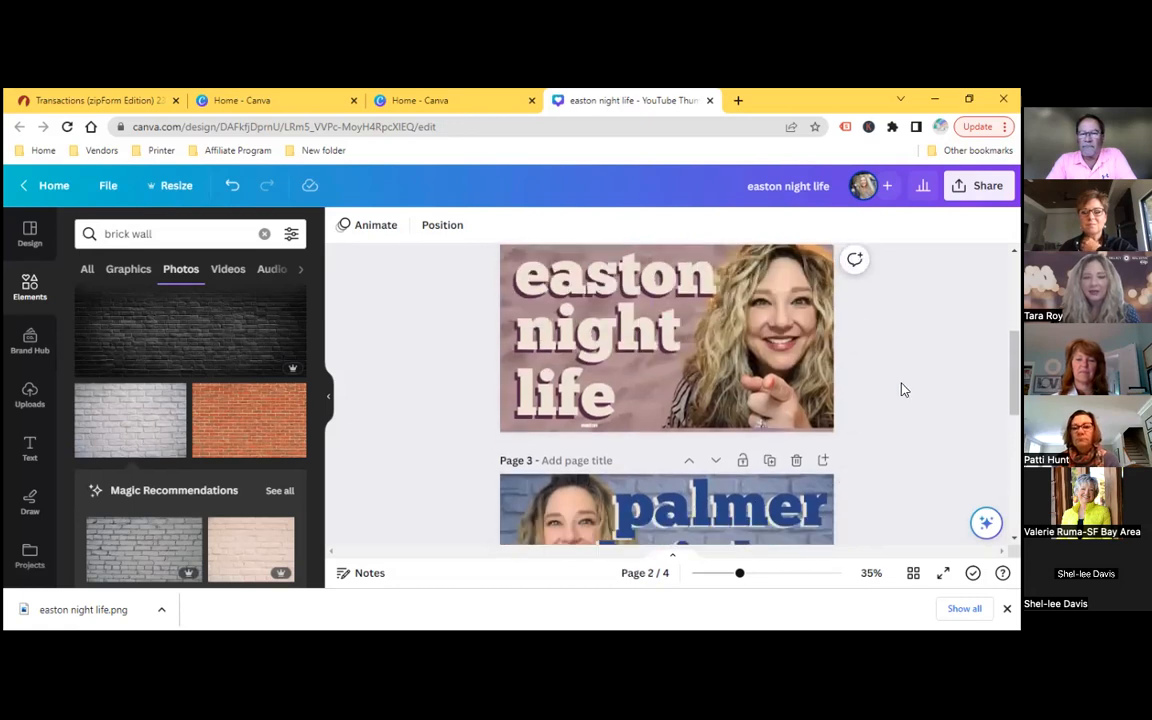
scroll(900, 390, "up", 4)
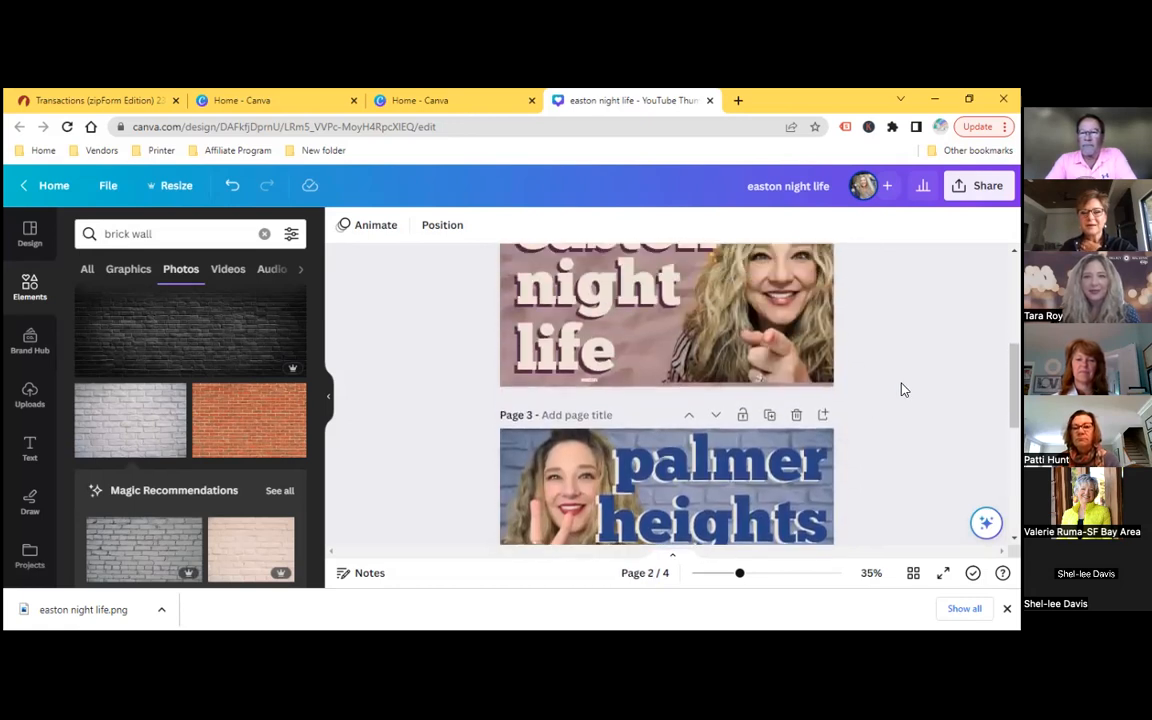
scroll(900, 390, "down", 1)
scroll(900, 390, "up", 4)
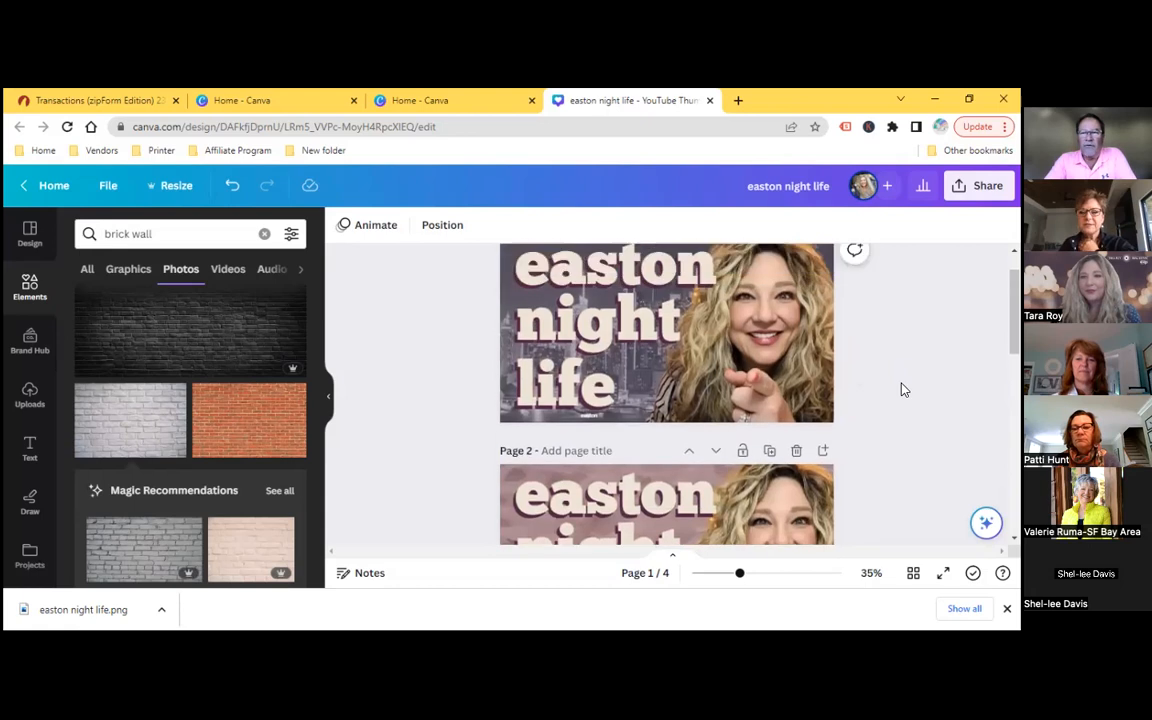
scroll(900, 390, "down", 2)
scroll(903, 390, "down", 1)
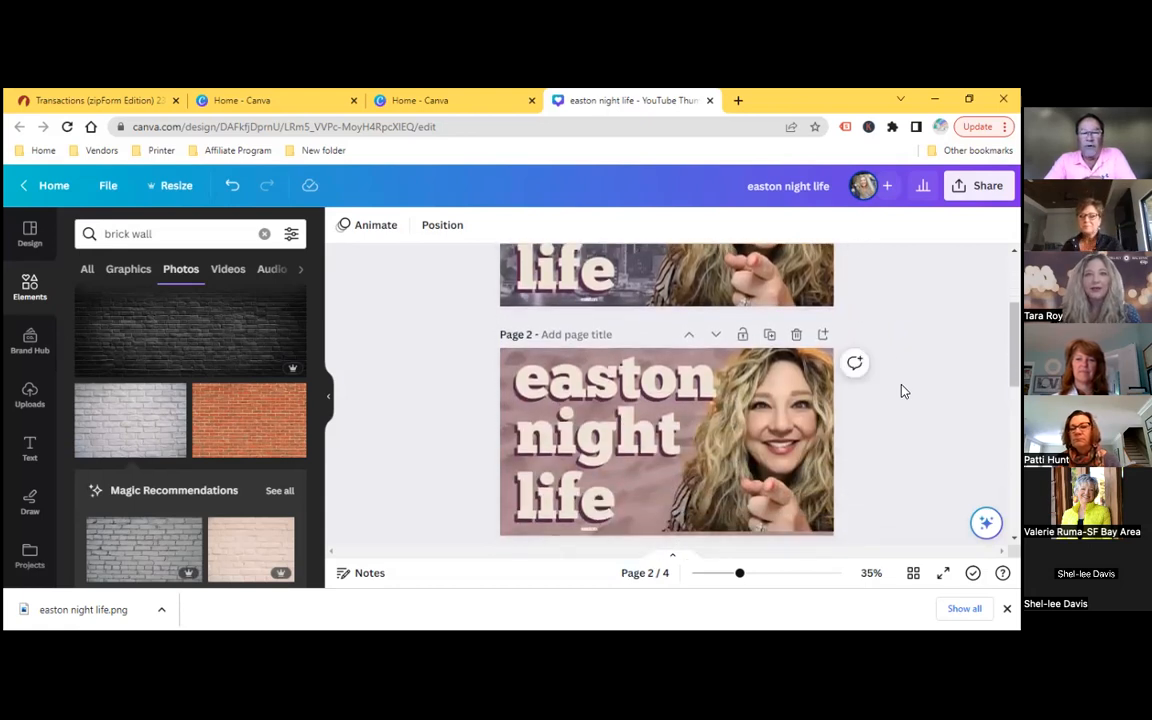
scroll(903, 391, "up", 2)
scroll(903, 390, "up", 1)
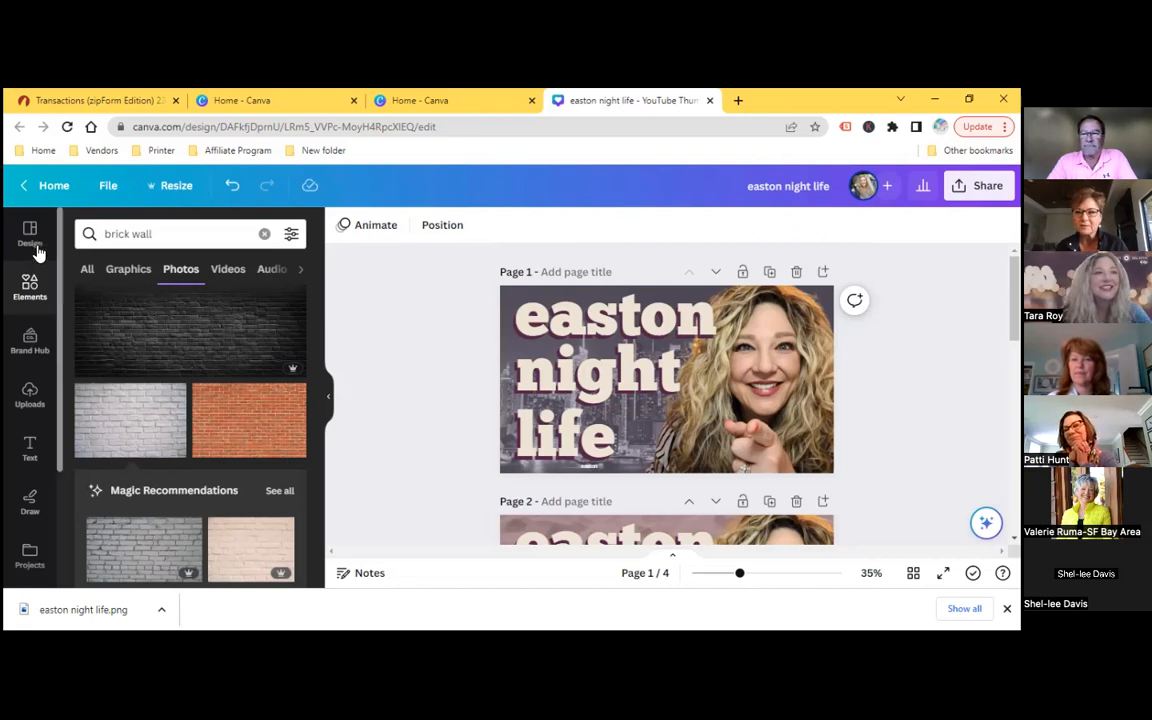
Return to the Canva home page and open the "Thumbnail Cheatsheet" design.
left_click(46, 190)
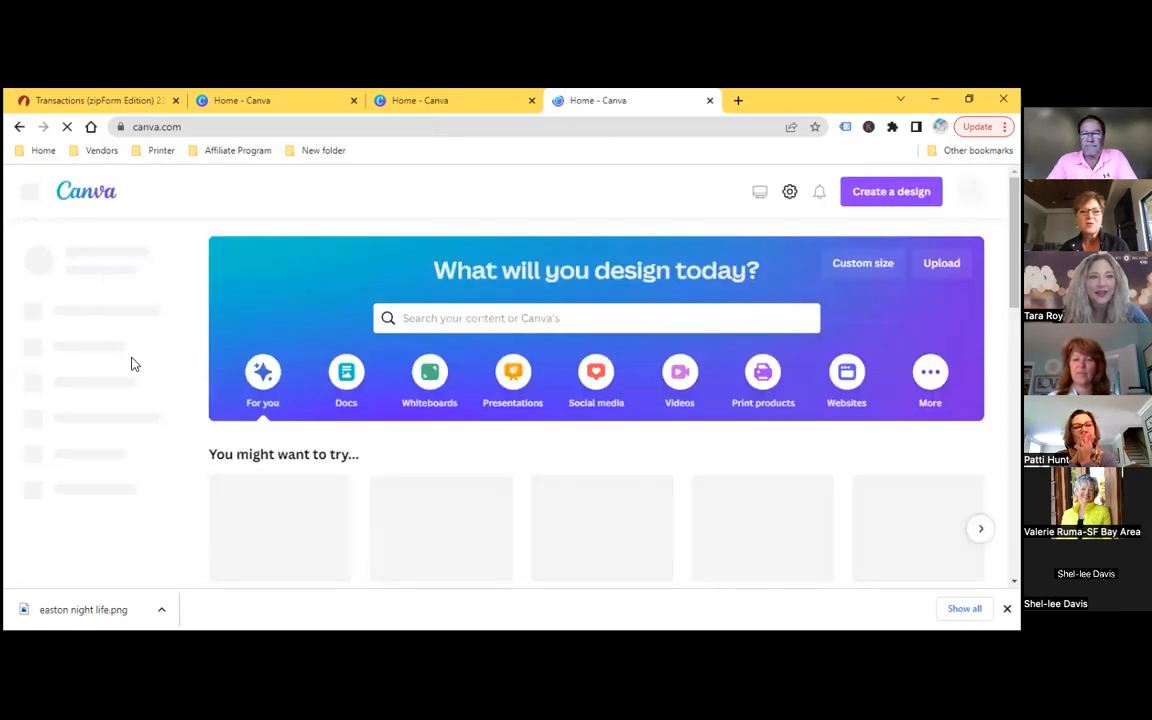
scroll(549, 381, "down", 1)
scroll(549, 381, "down", 3)
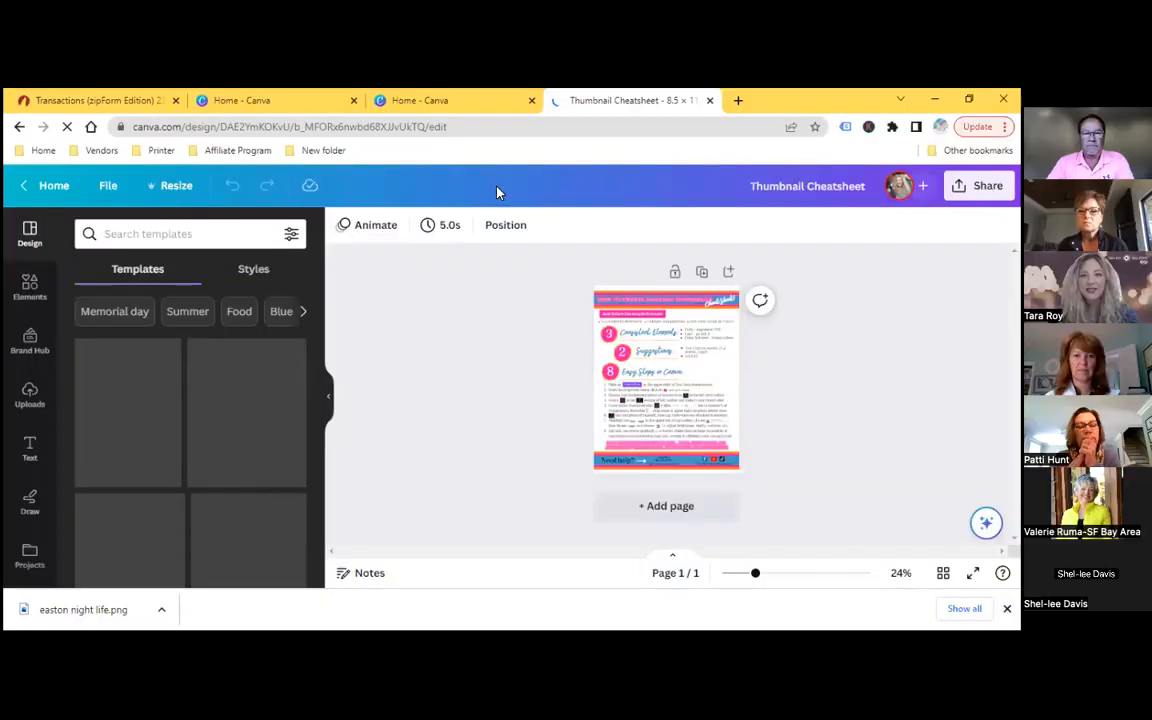
Enlarge the cheat sheet to 104% and read its consistent elements, suggestions and eight Canva steps.
left_click_drag(779, 576, 809, 575)
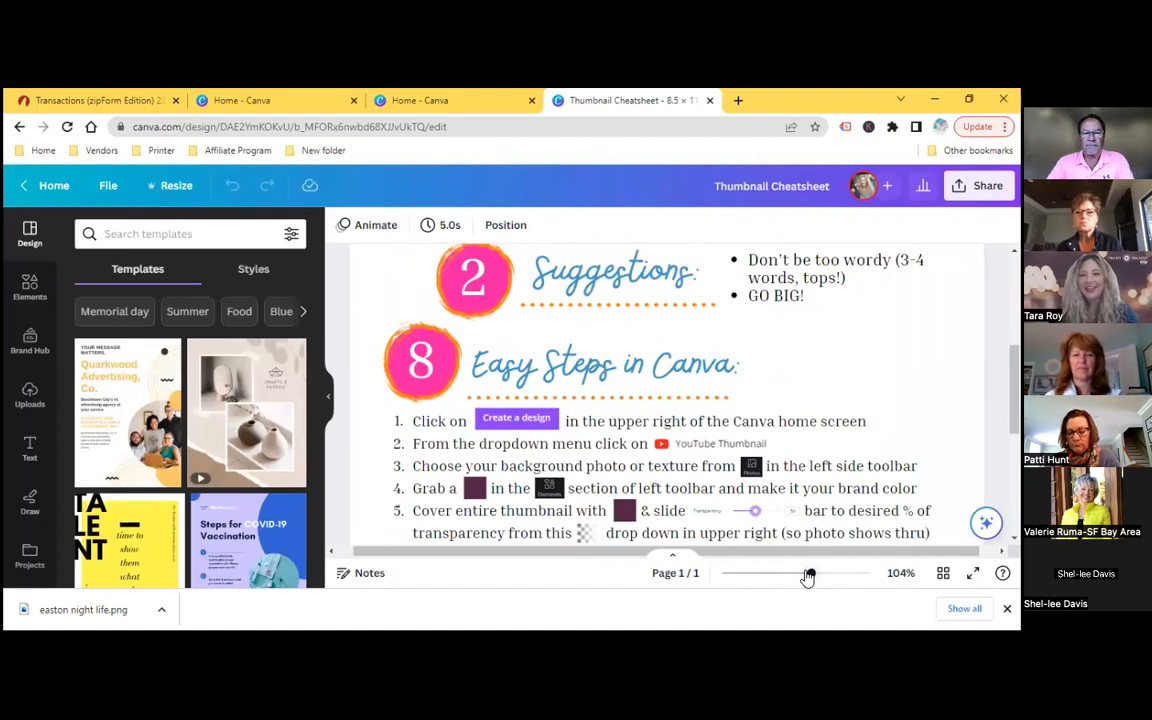
scroll(763, 307, "up", 5)
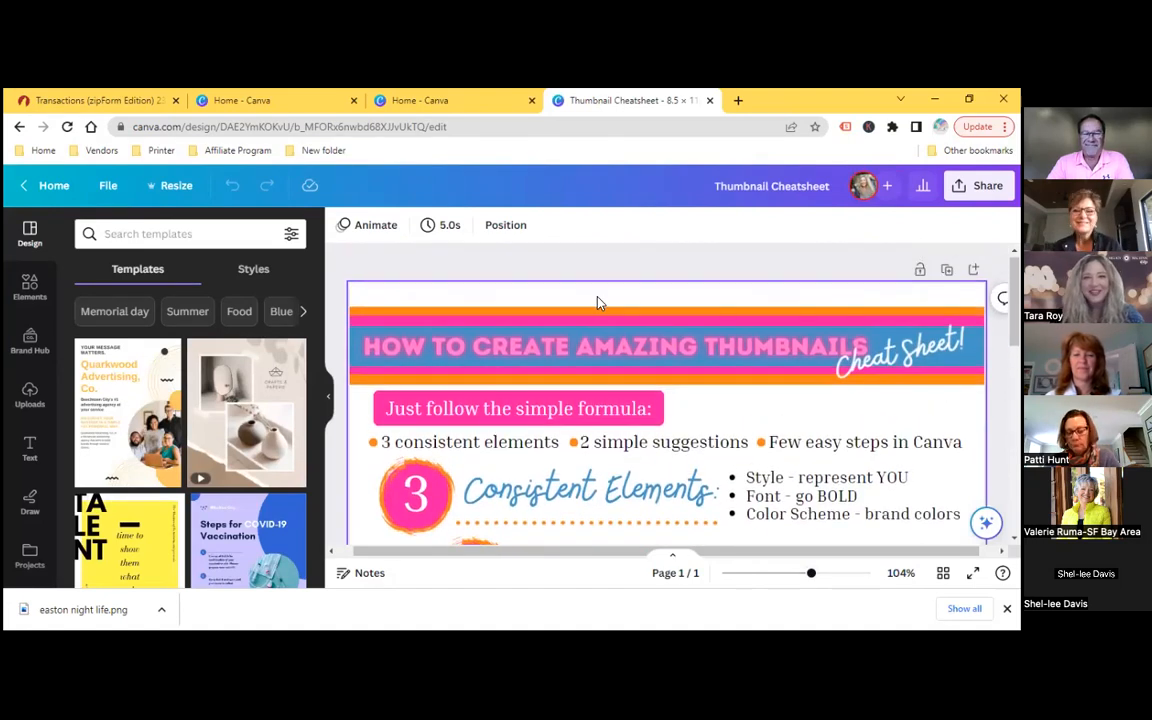
scroll(724, 265, "down", 4)
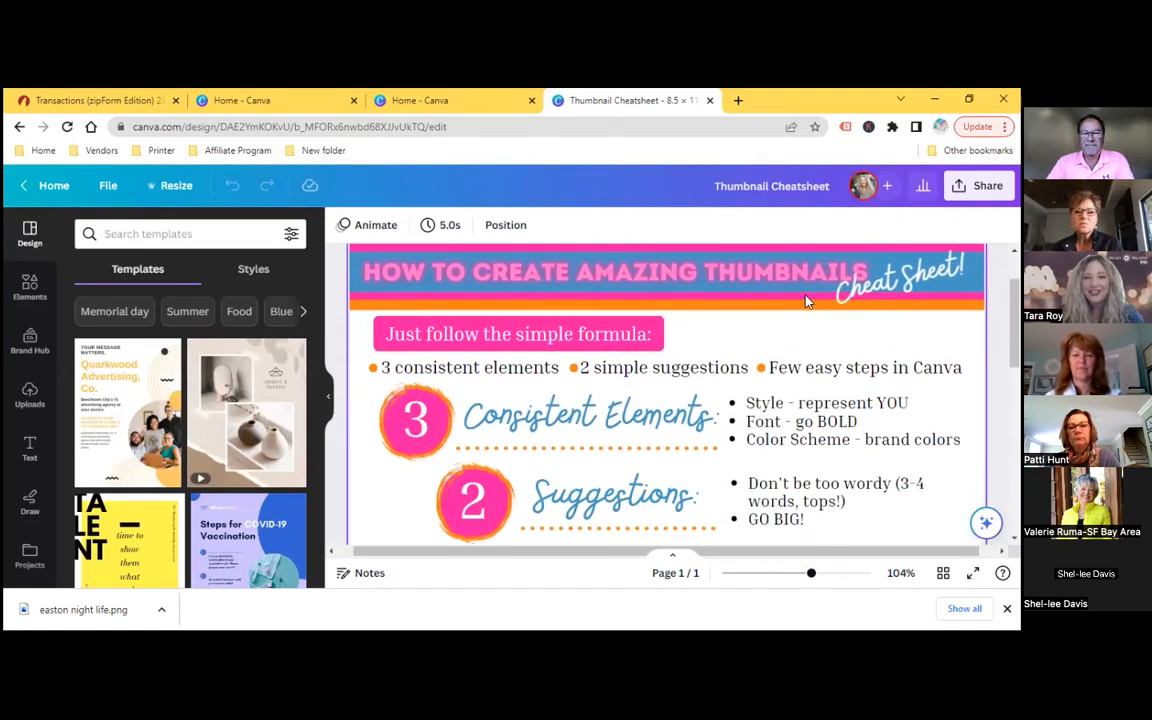
scroll(584, 316, "up", 1)
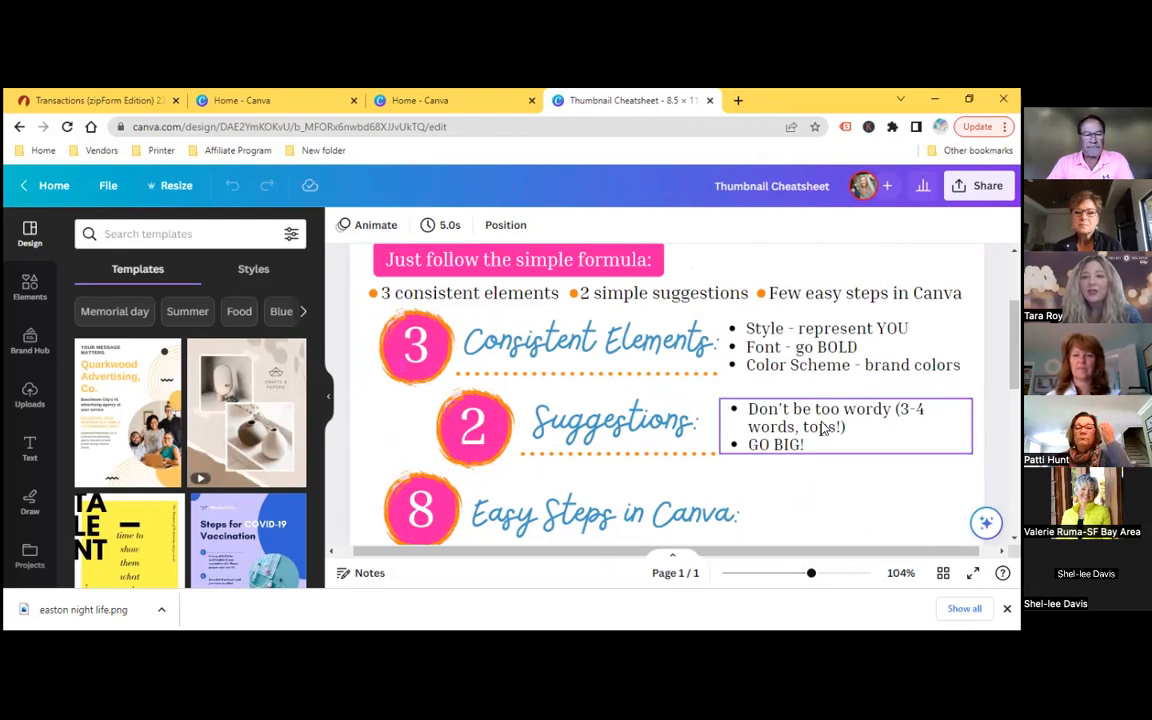
scroll(829, 461, "down", 3)
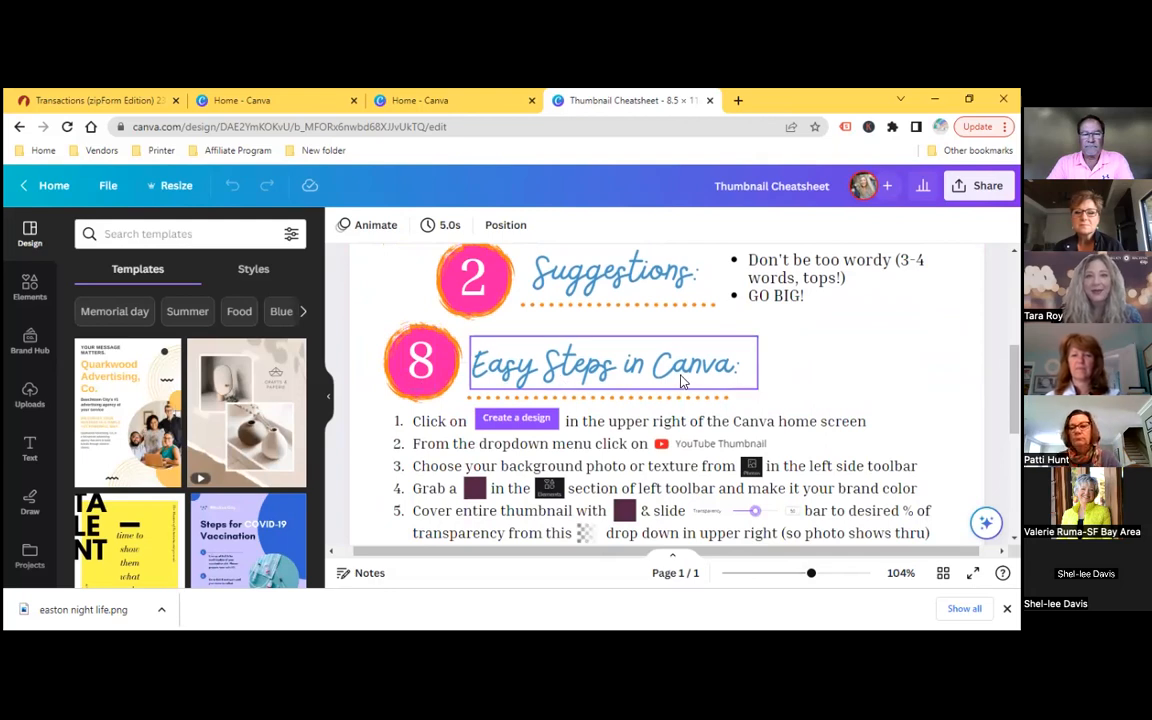
scroll(685, 382, "down", 4)
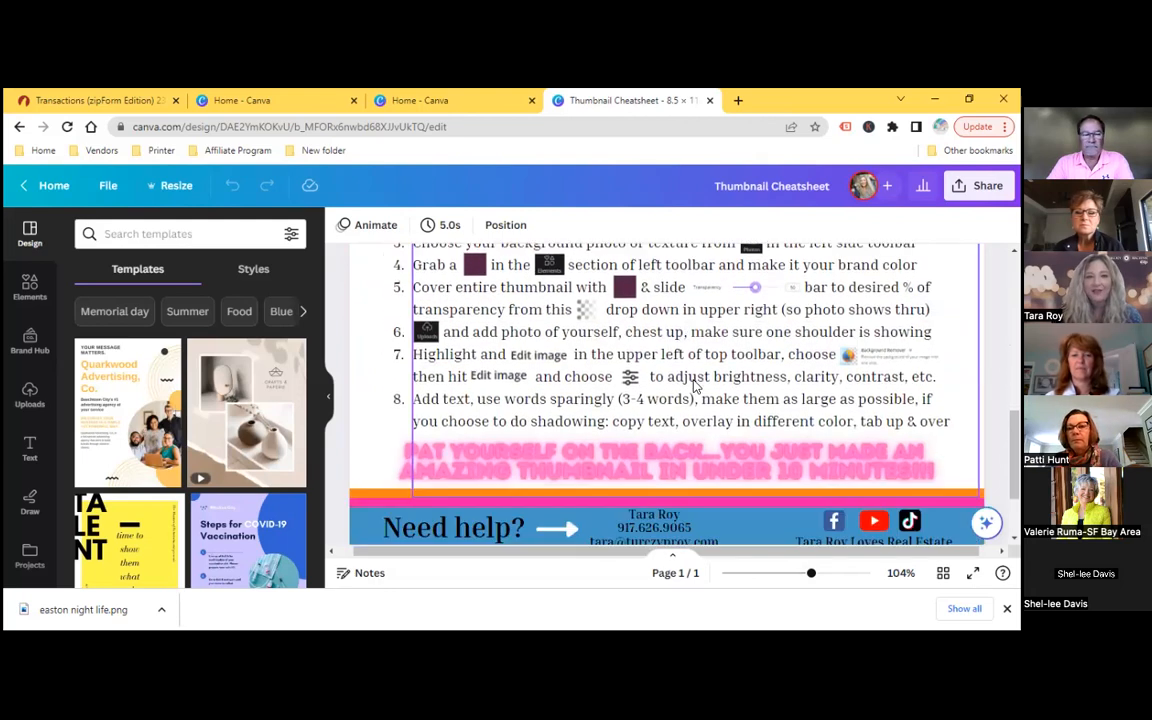
scroll(695, 385, "up", 1)
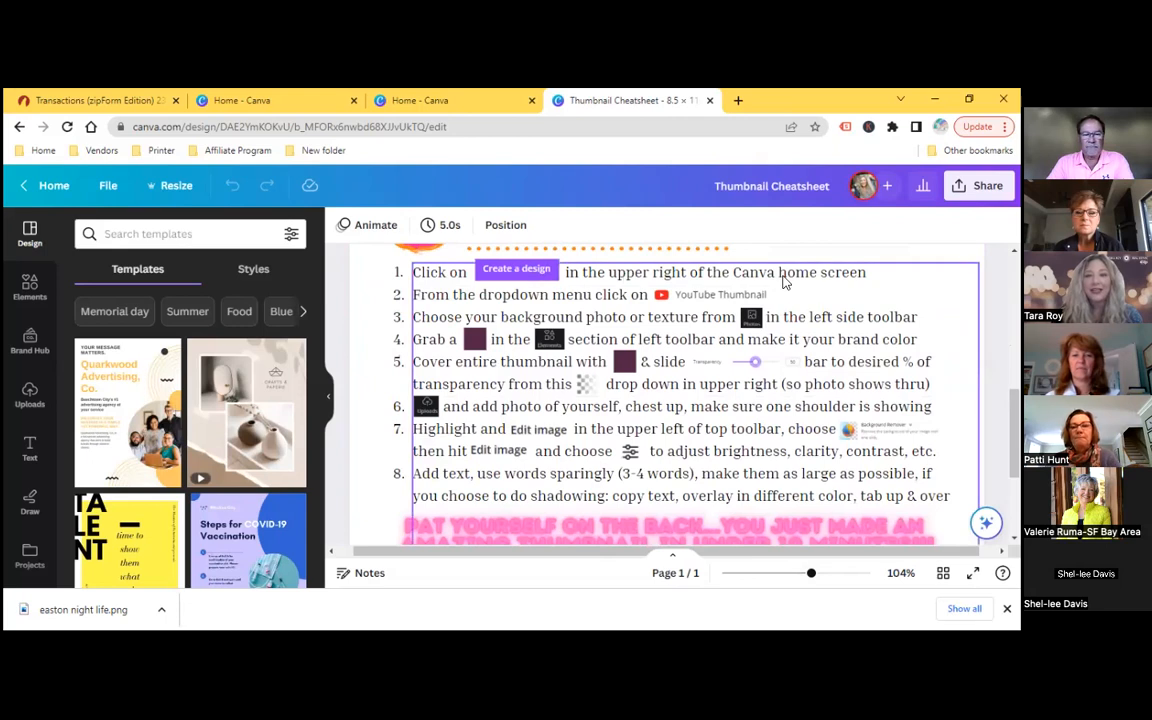
scroll(459, 475, "down", 1)
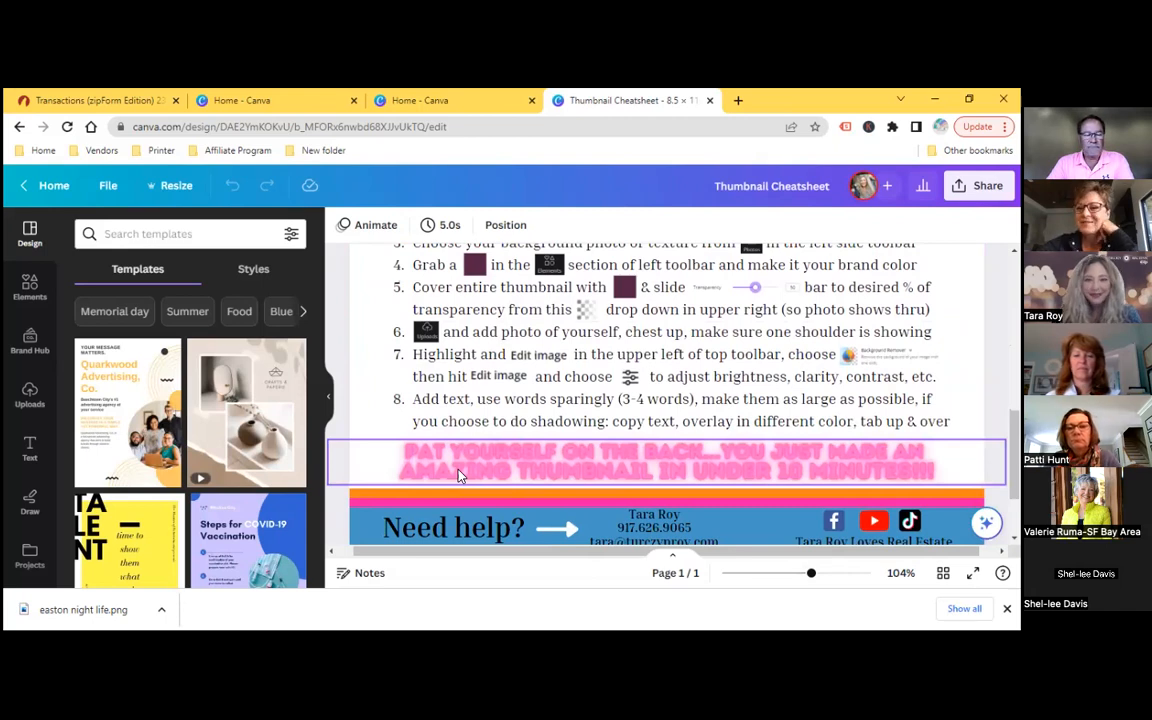
scroll(459, 475, "down", 1)
scroll(459, 475, "up", 6)
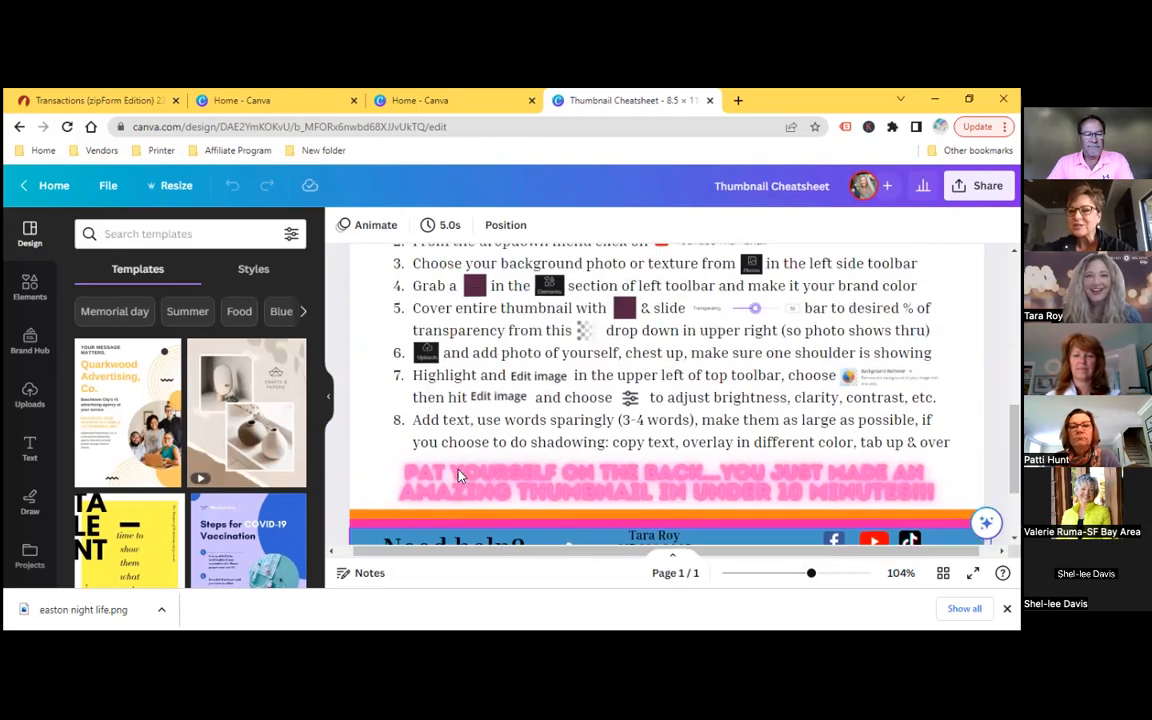
scroll(459, 475, "up", 2)
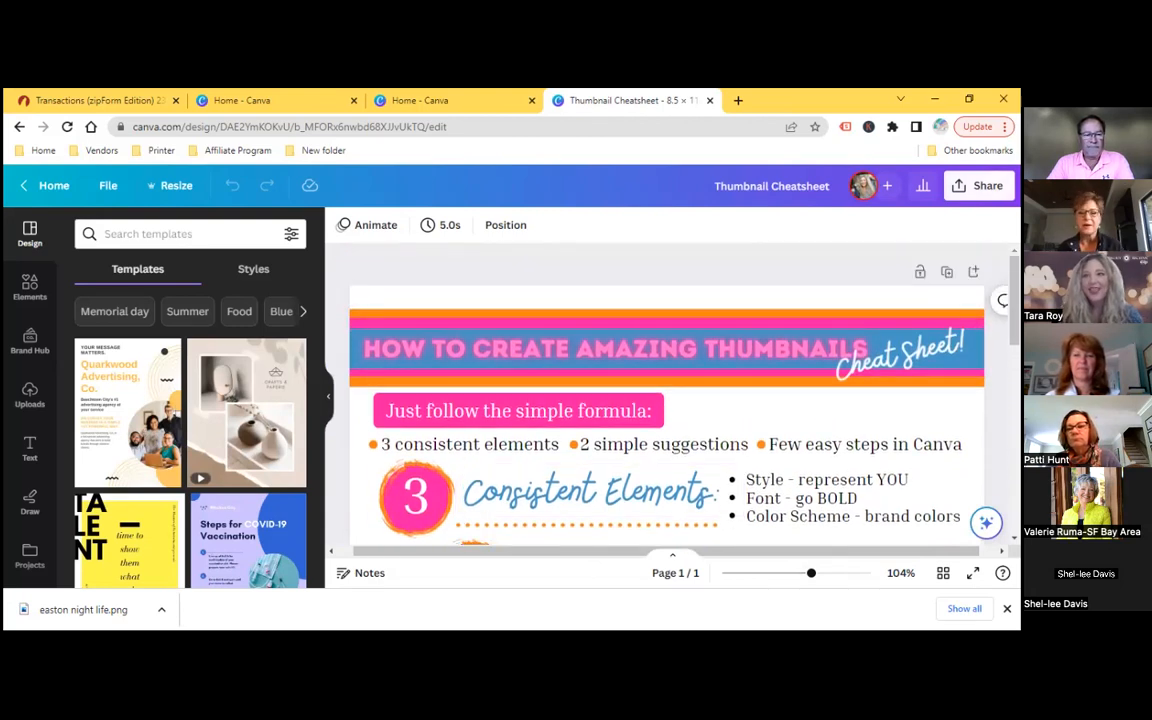
Download the Thumbnail Cheatsheet as a PDF Print file, collapse the side panel and dismiss the download pop-up.
left_click(886, 185)
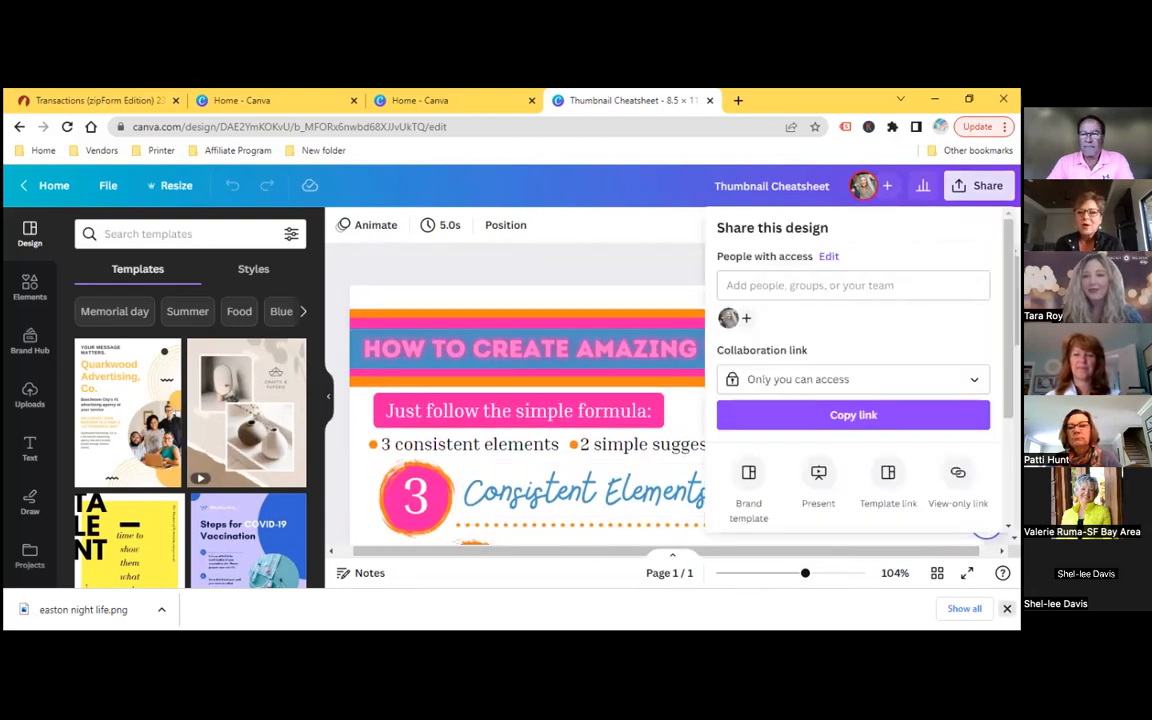
left_click(1007, 609)
scroll(853, 400, "down", 3)
scroll(853, 400, "up", 3)
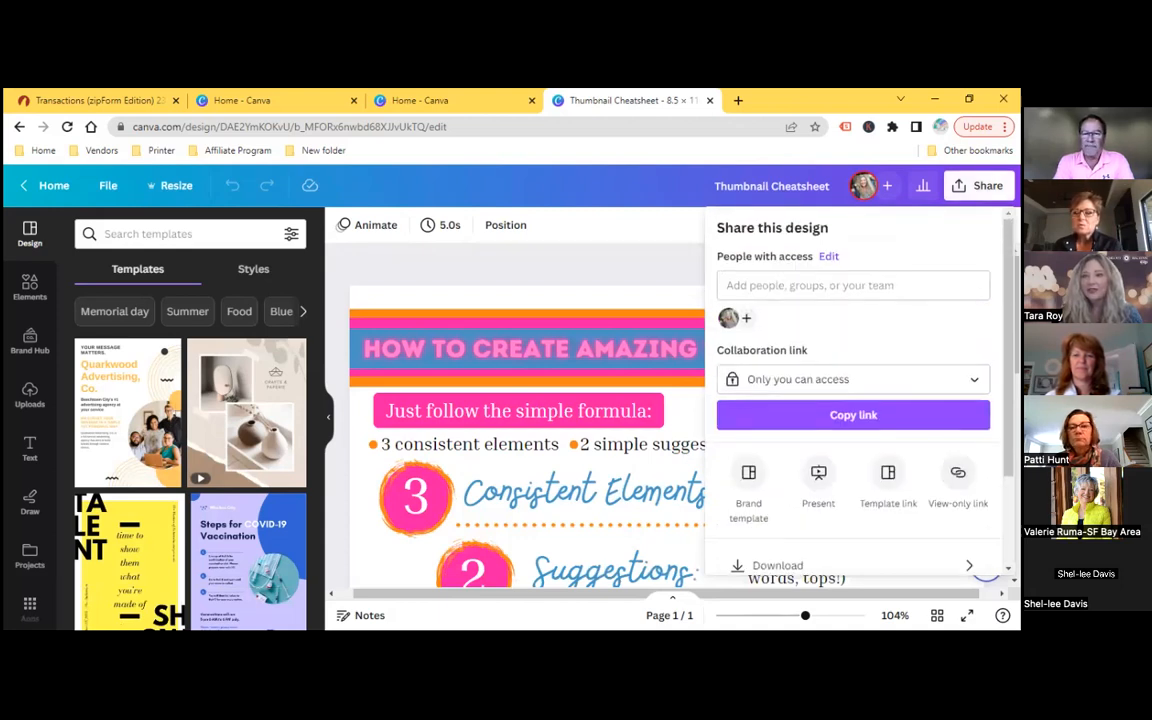
scroll(864, 400, "down", 1)
left_click(818, 495)
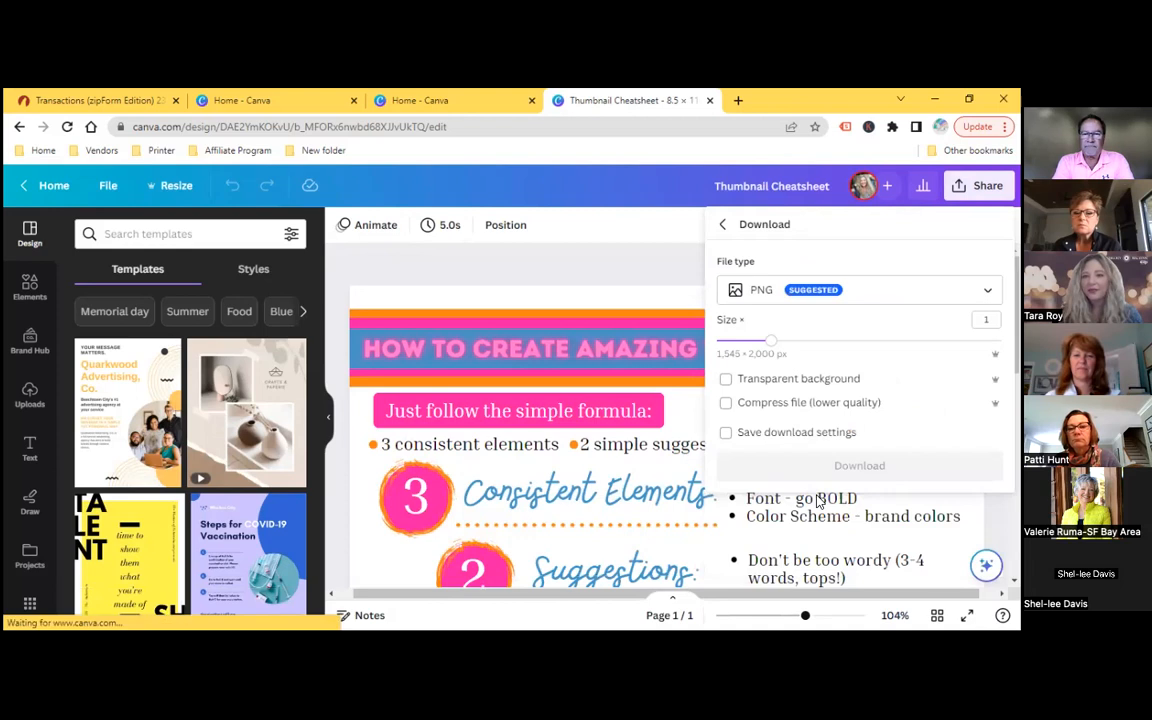
left_click(874, 294)
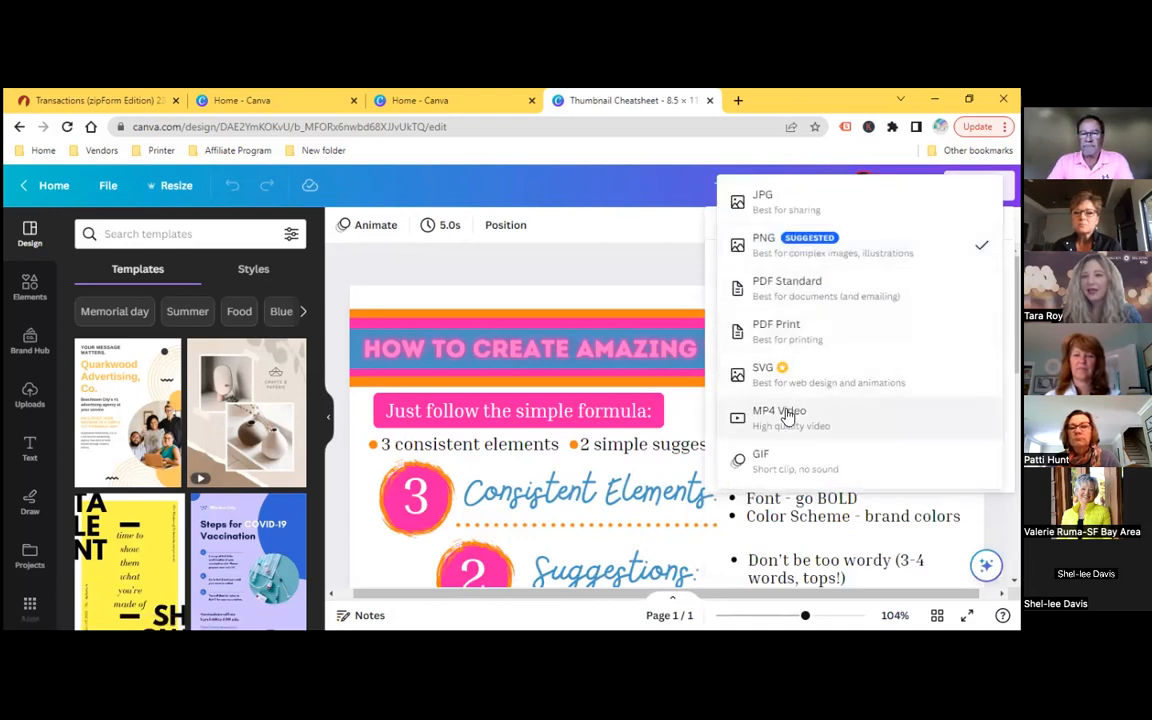
left_click(779, 333)
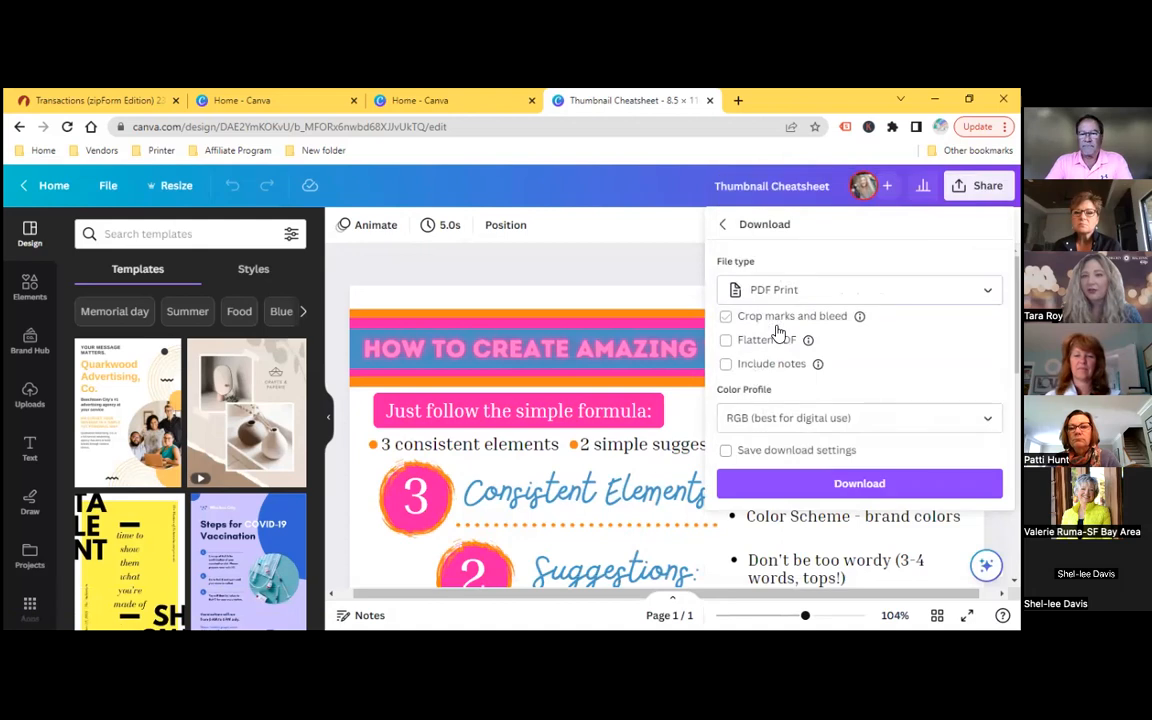
left_click(866, 485)
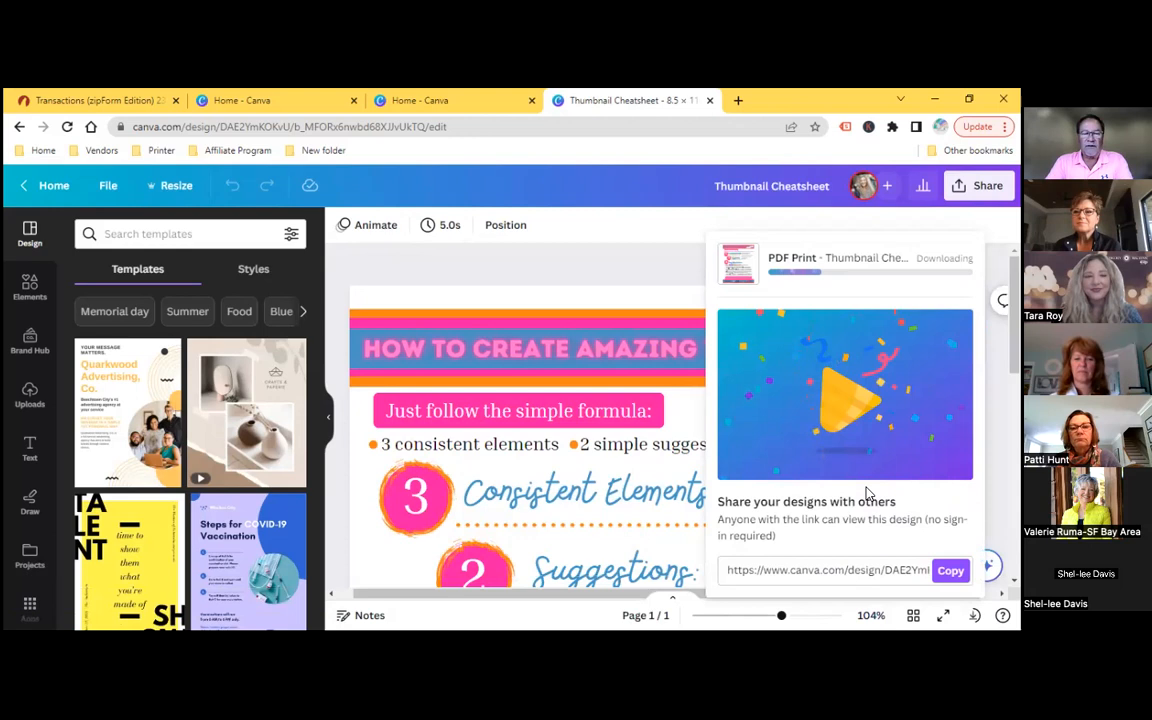
left_click(328, 428)
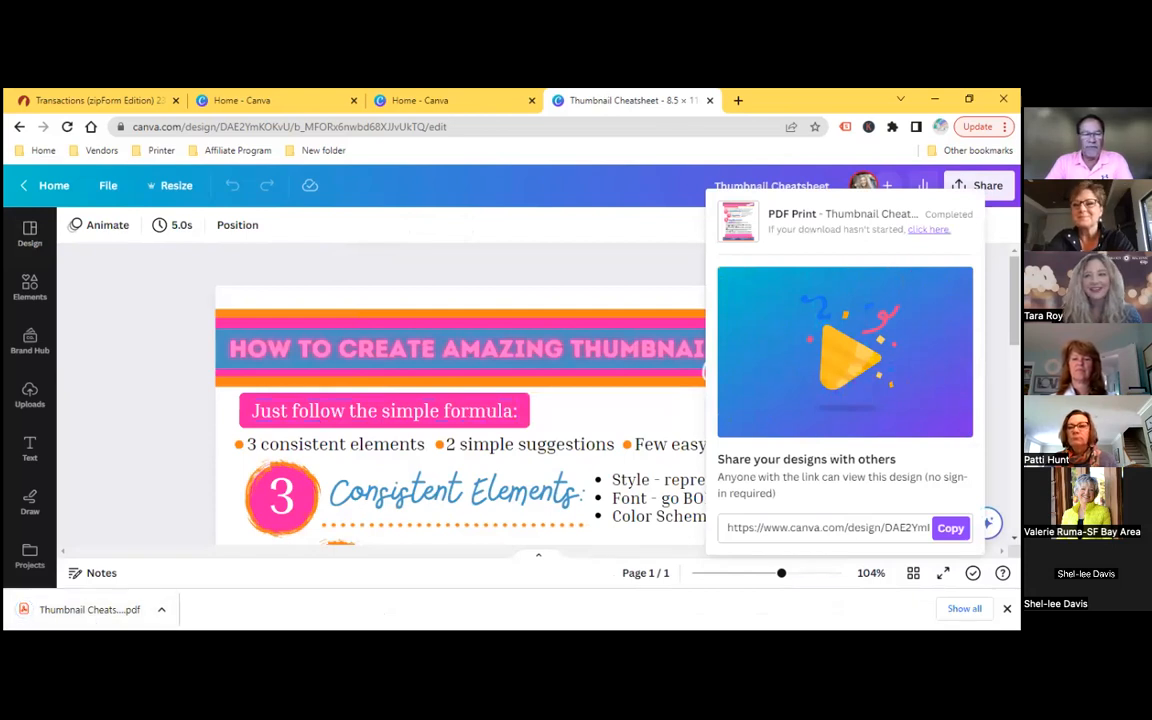
left_click(762, 303)
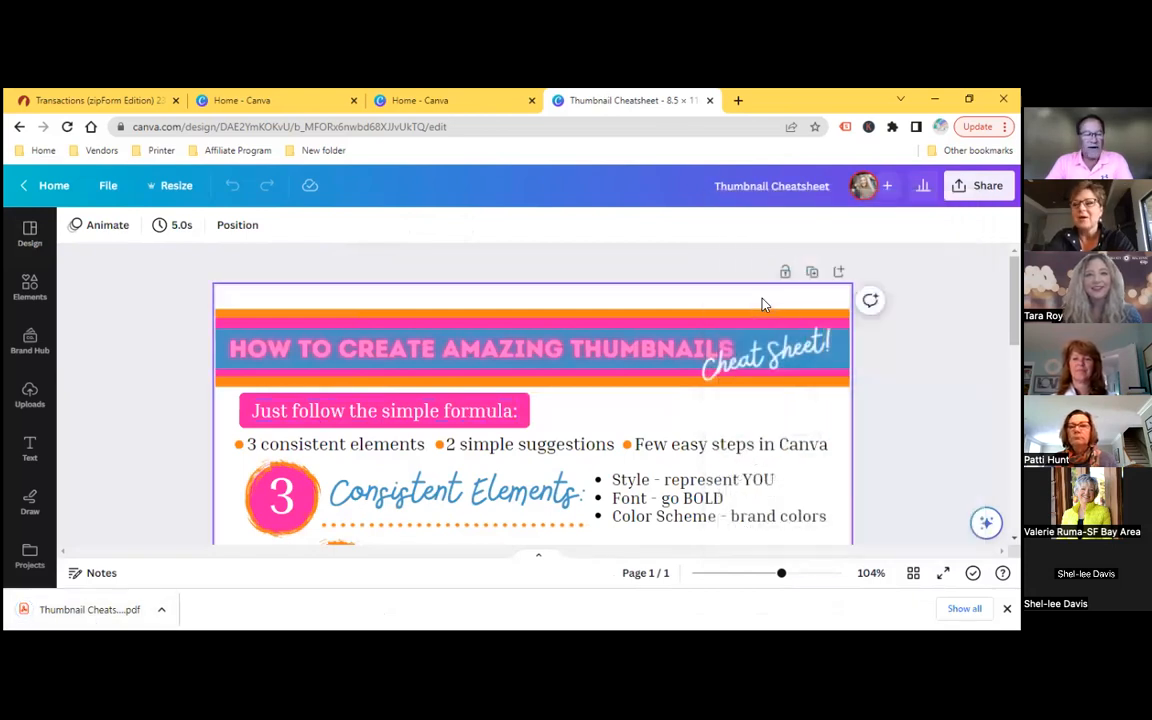